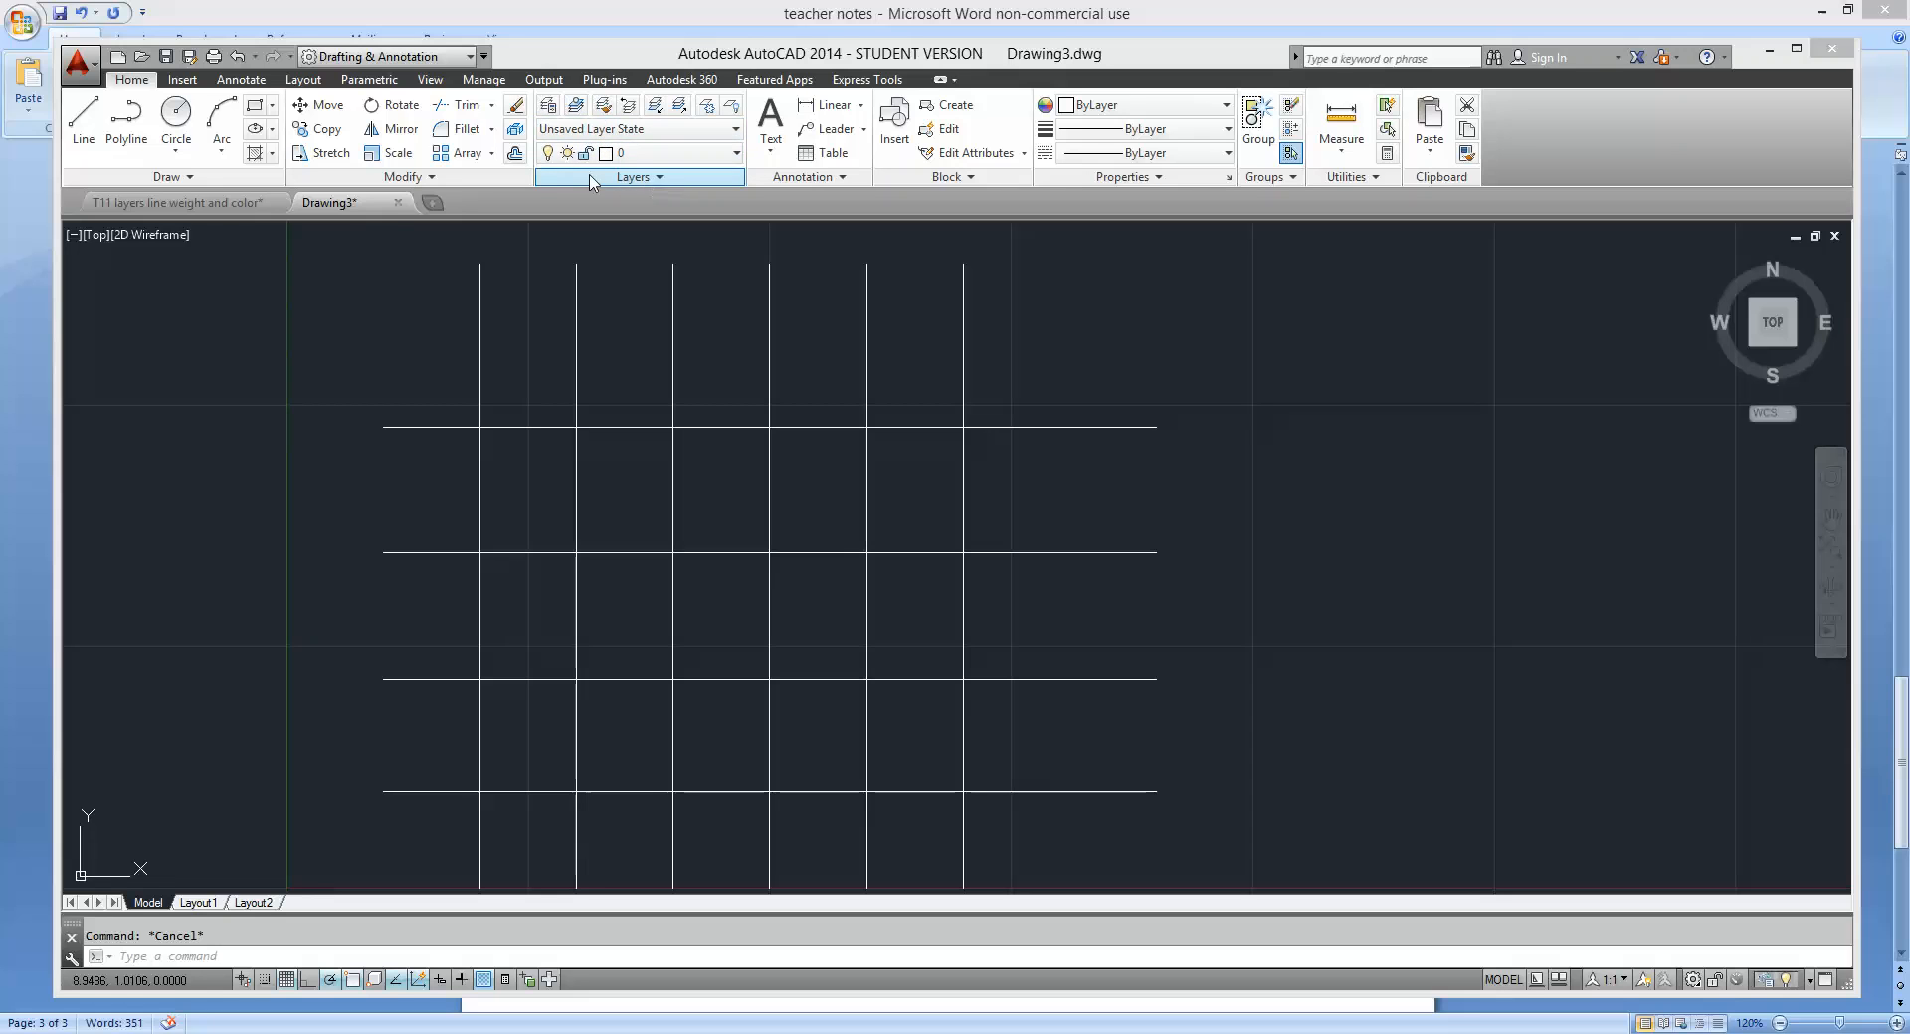
pyautogui.click(736, 157)
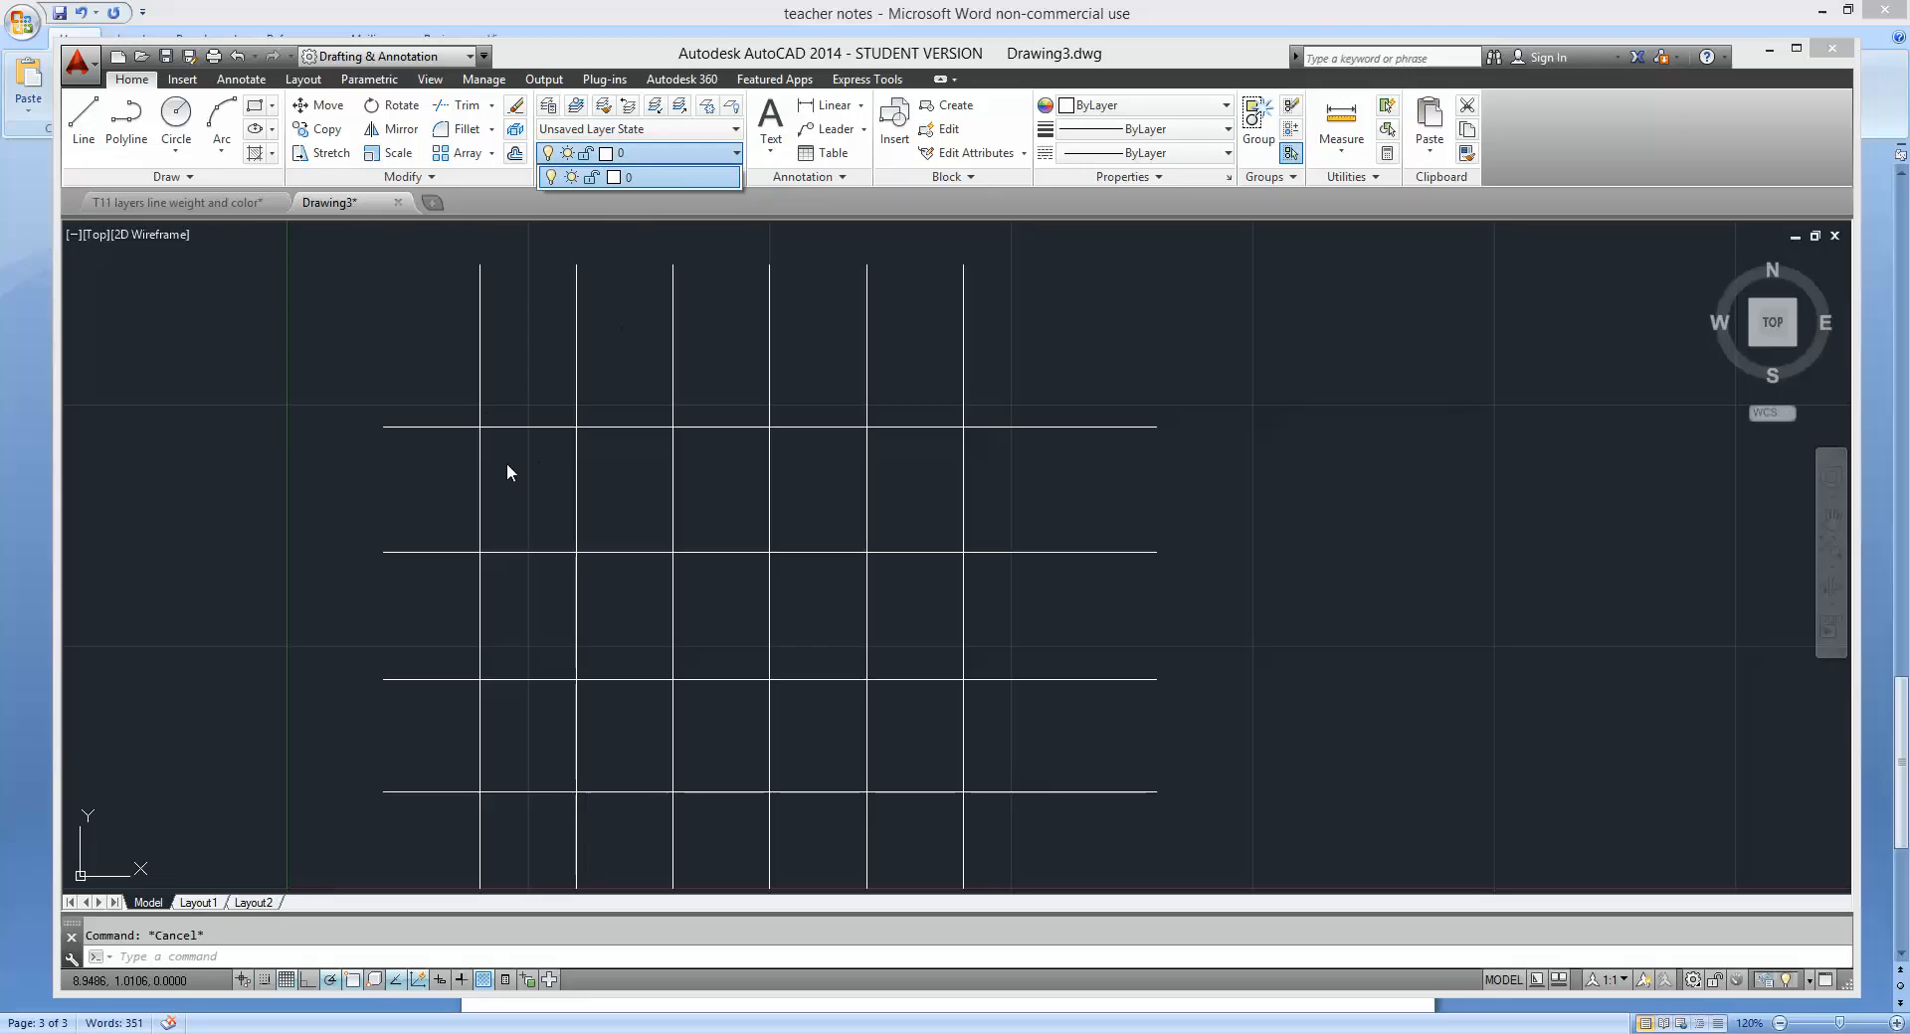
pyautogui.click(722, 162)
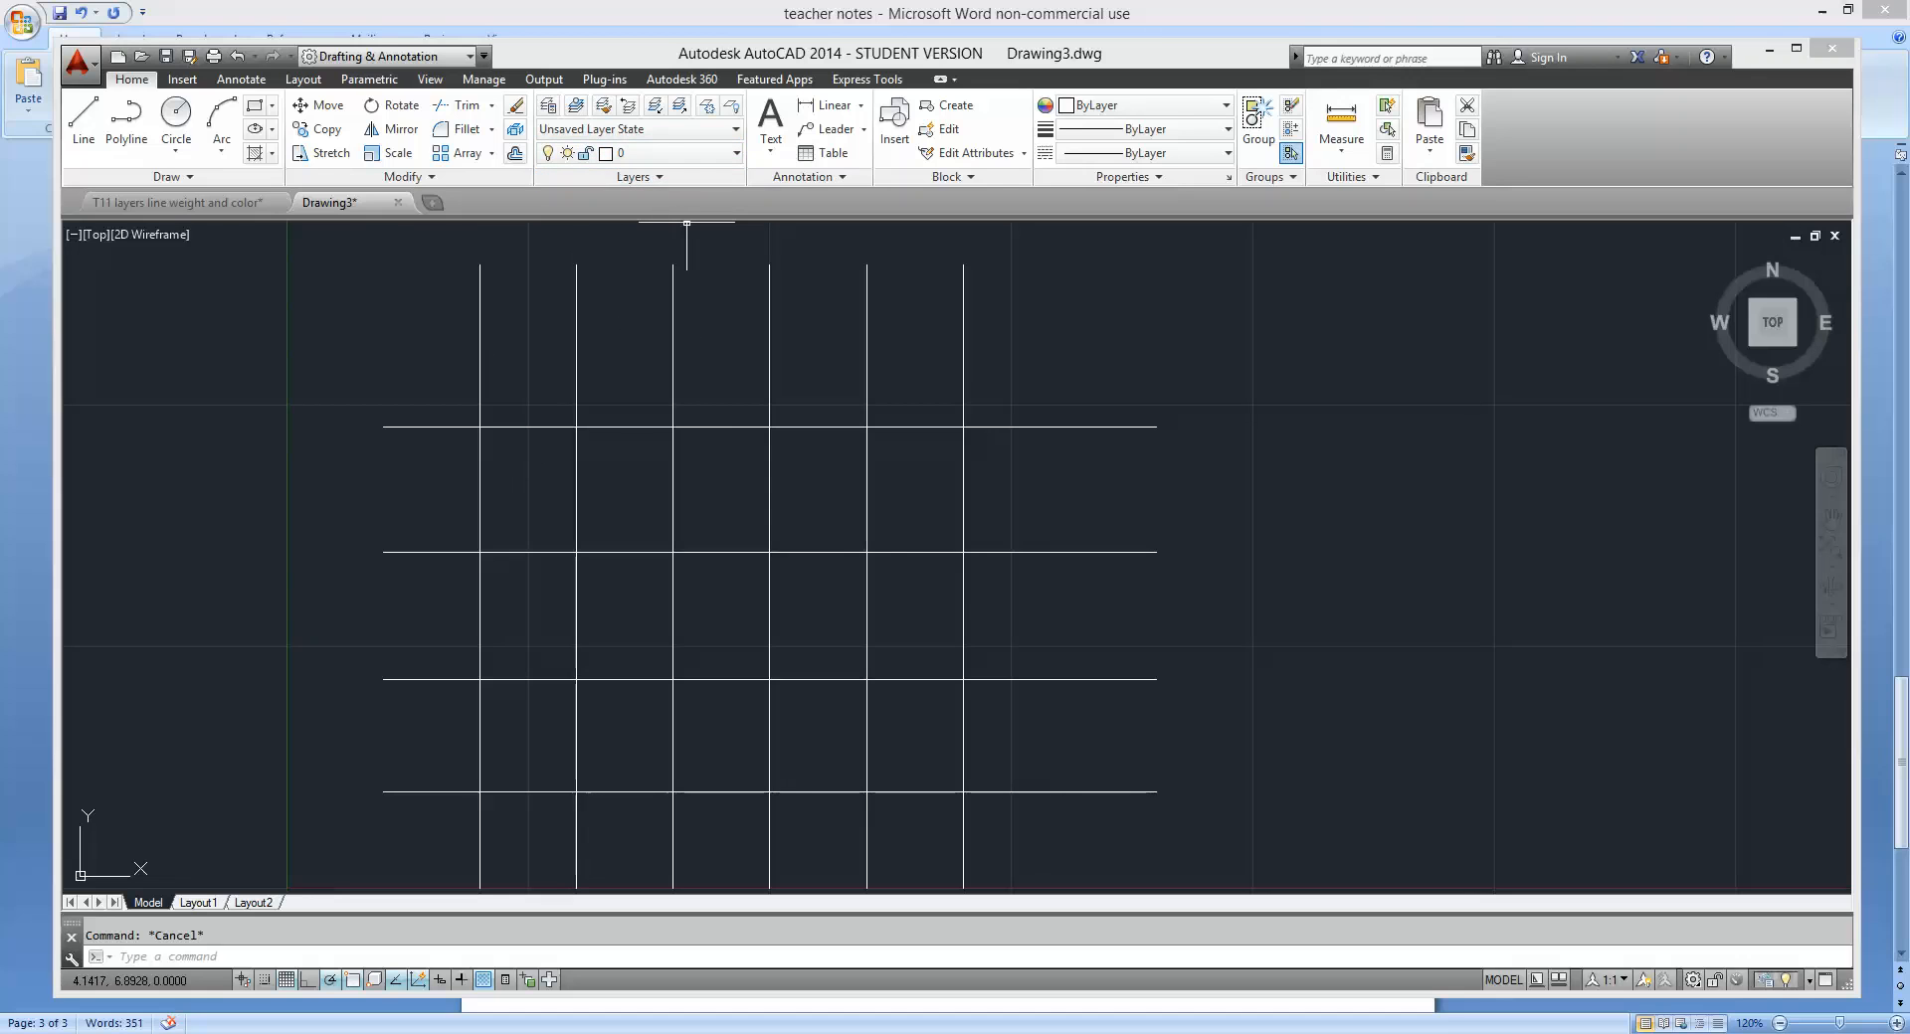
pyautogui.write('la')
pyautogui.press('Return')
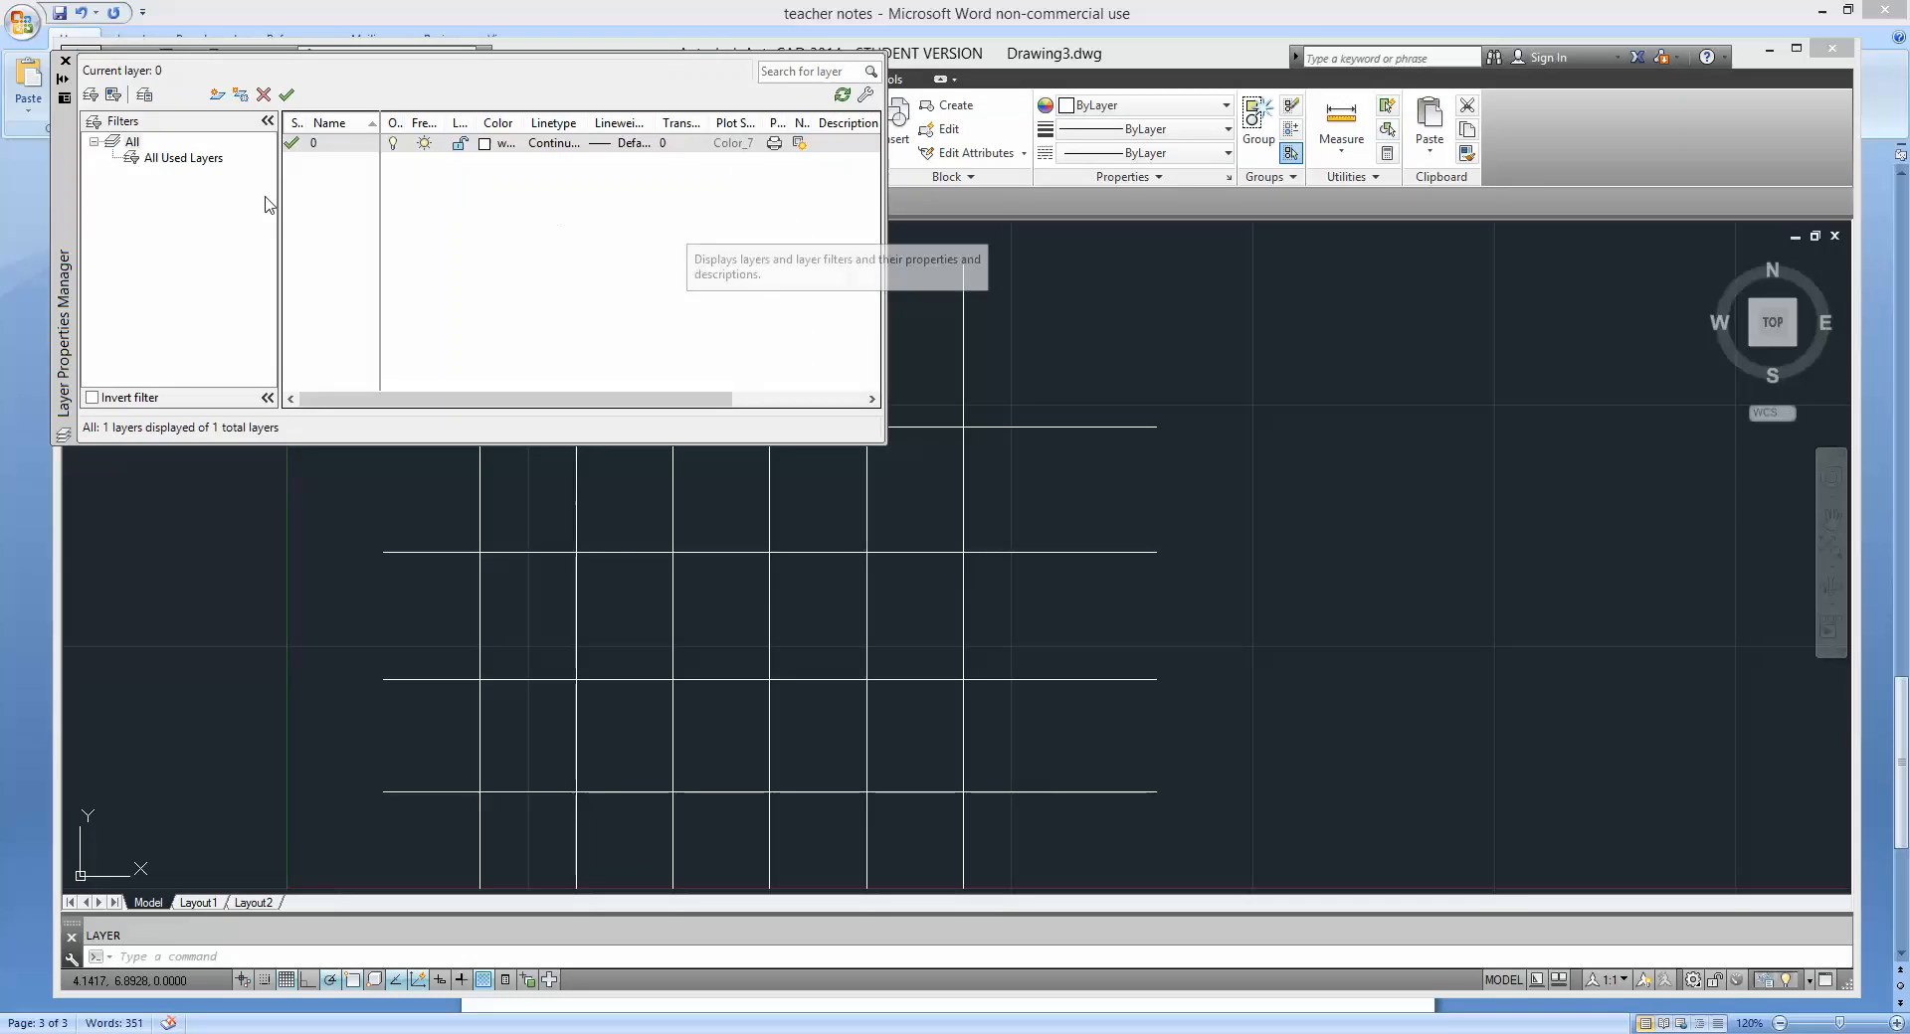
pyautogui.click(65, 61)
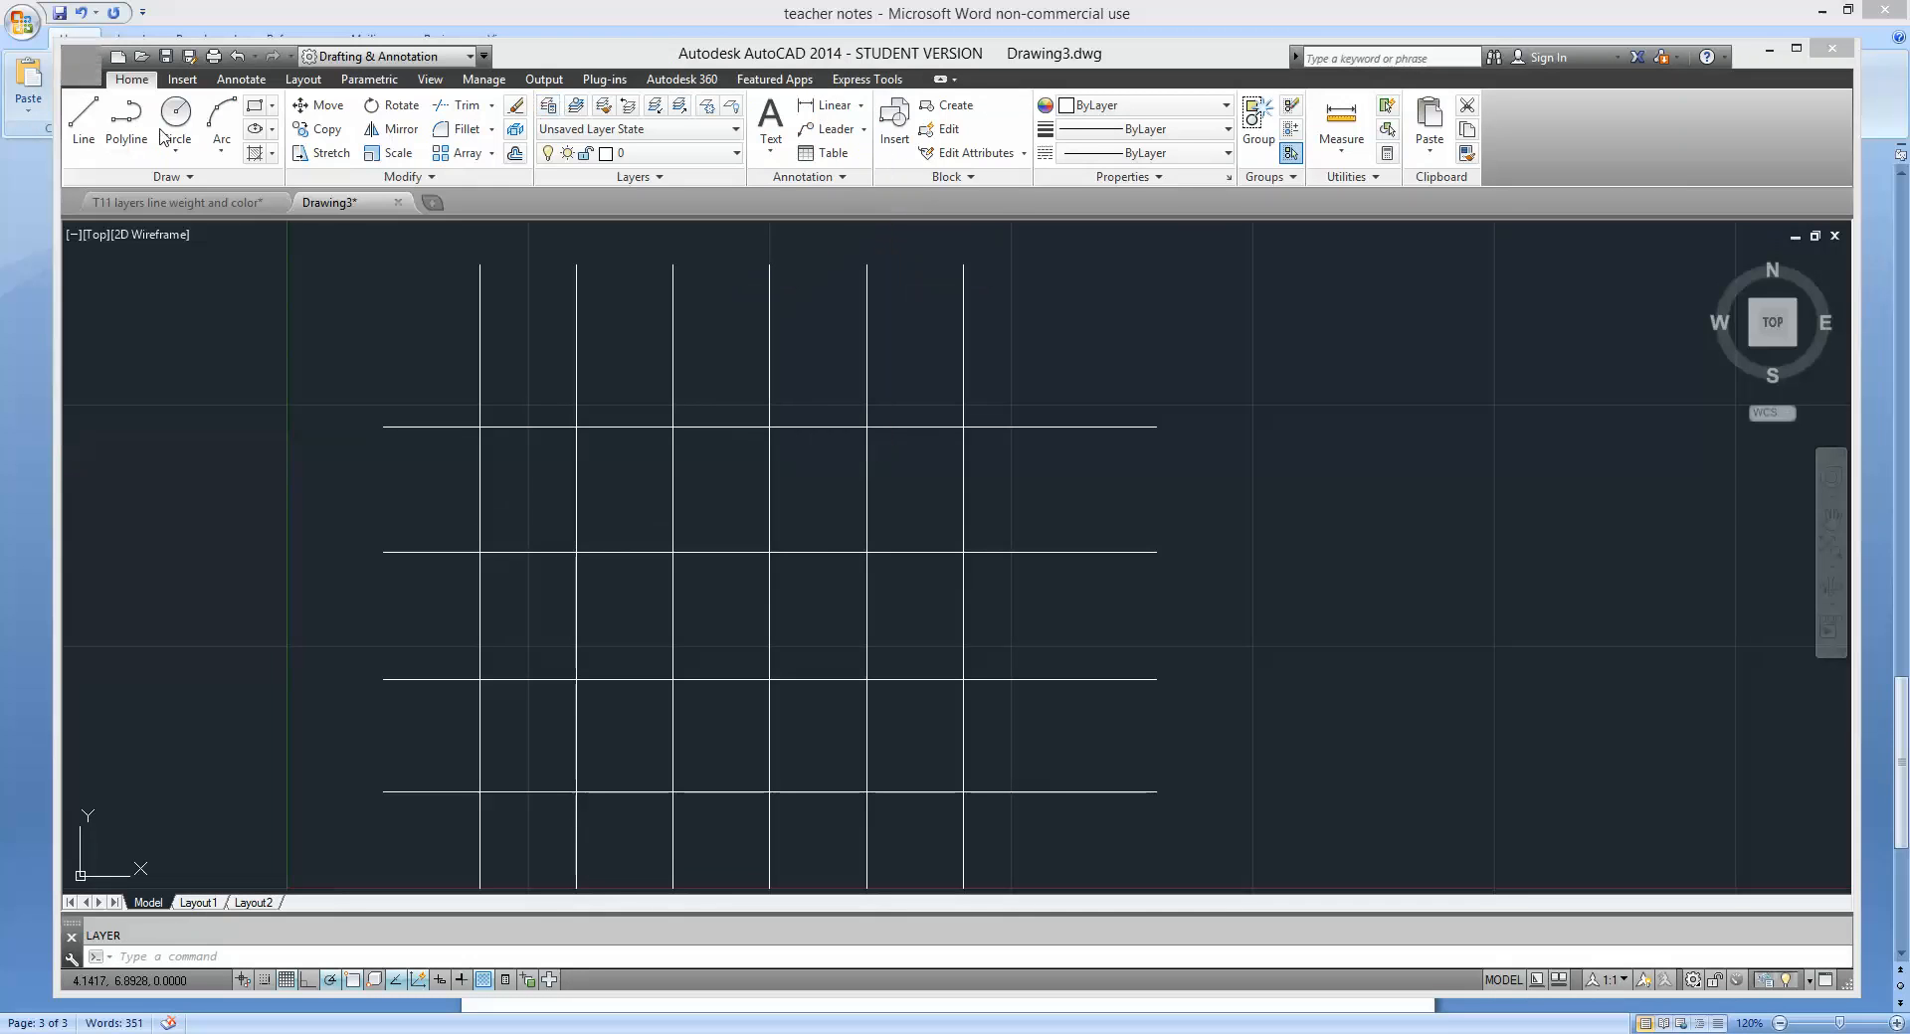
# Create a new layer named Green in the Layer Properties Manager and assign it the color green.
pyautogui.click(548, 108)
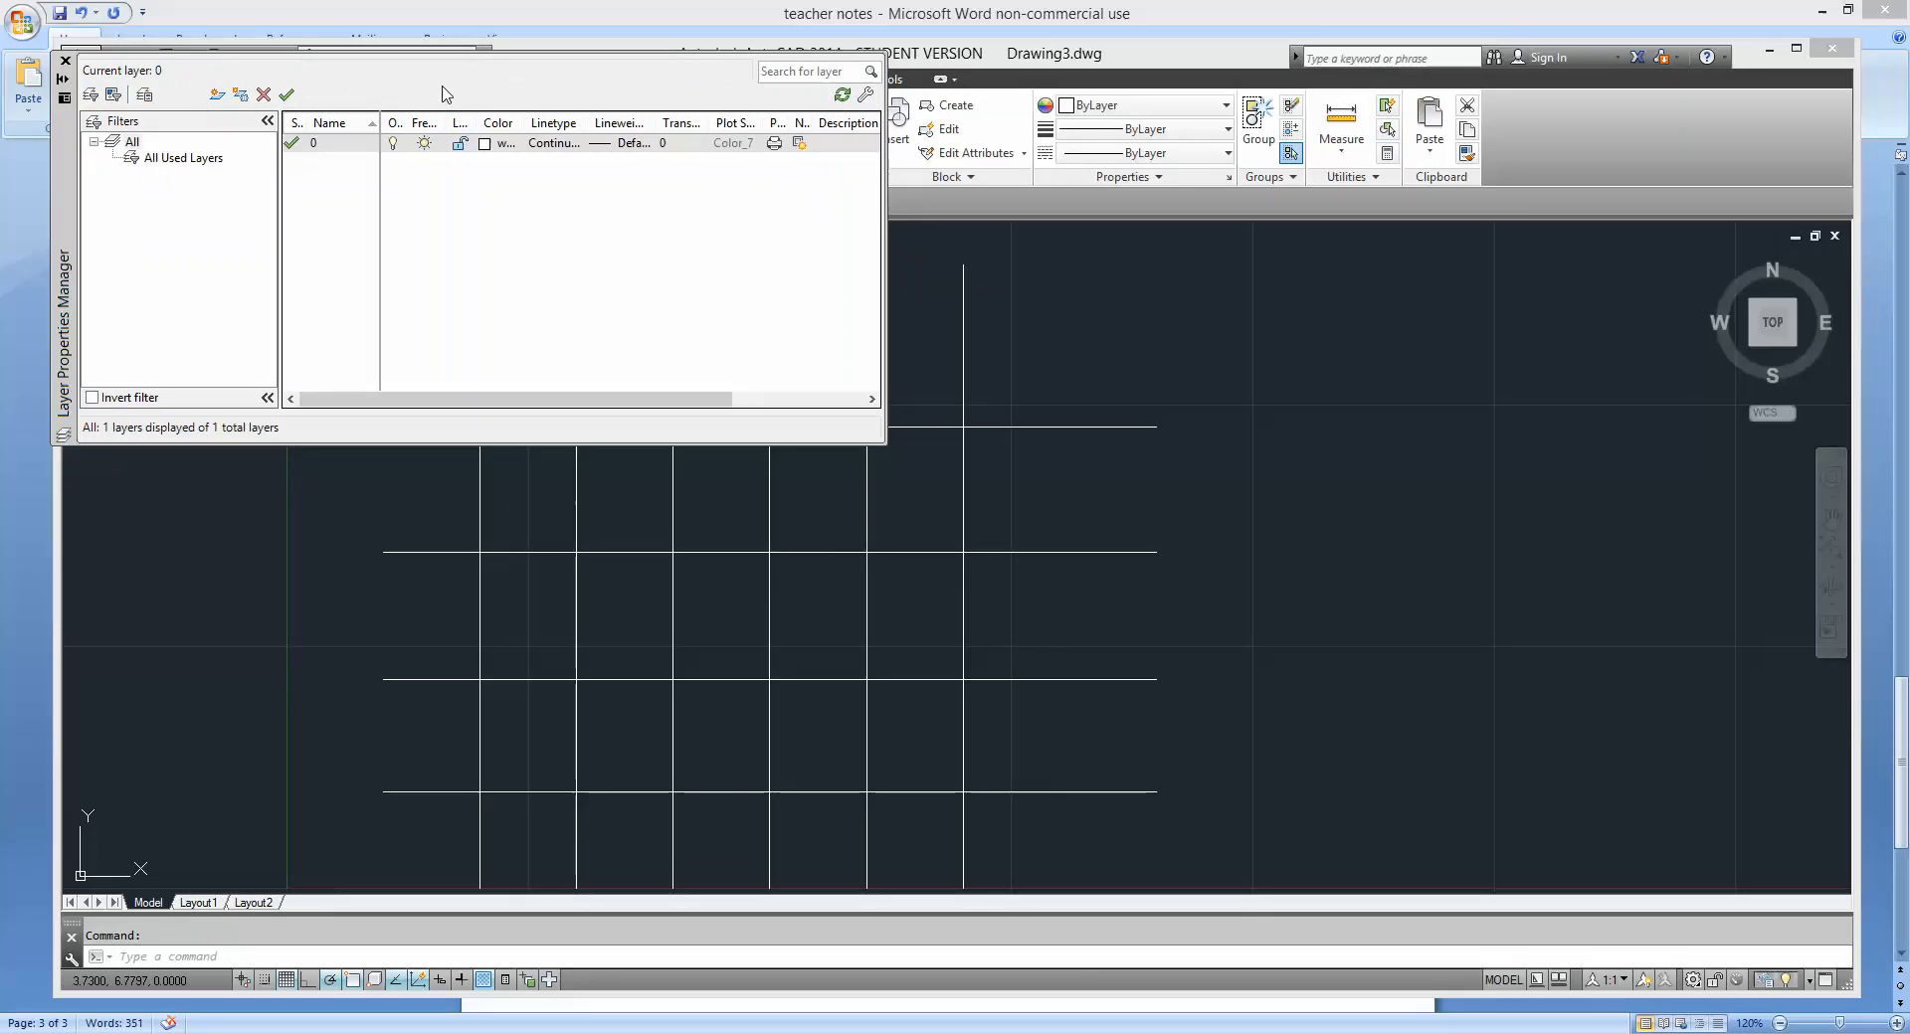
pyautogui.click(520, 146)
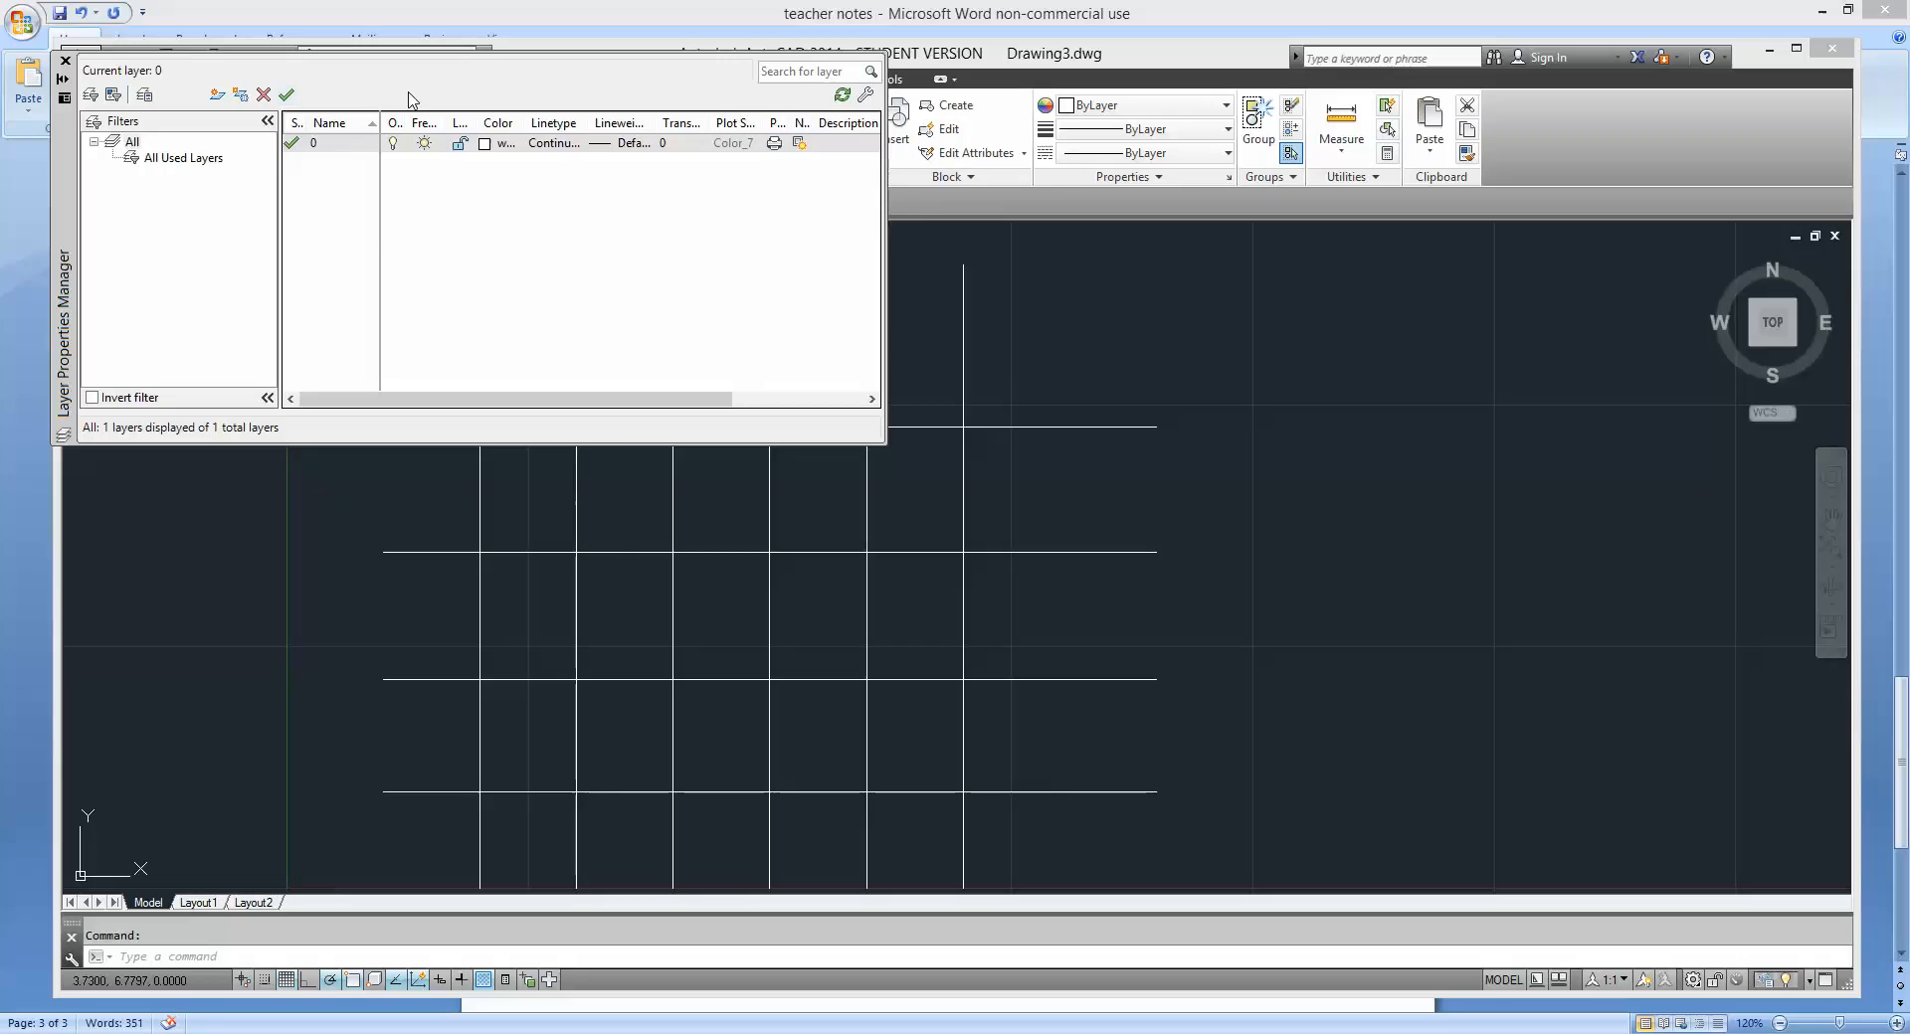
pyautogui.click(217, 96)
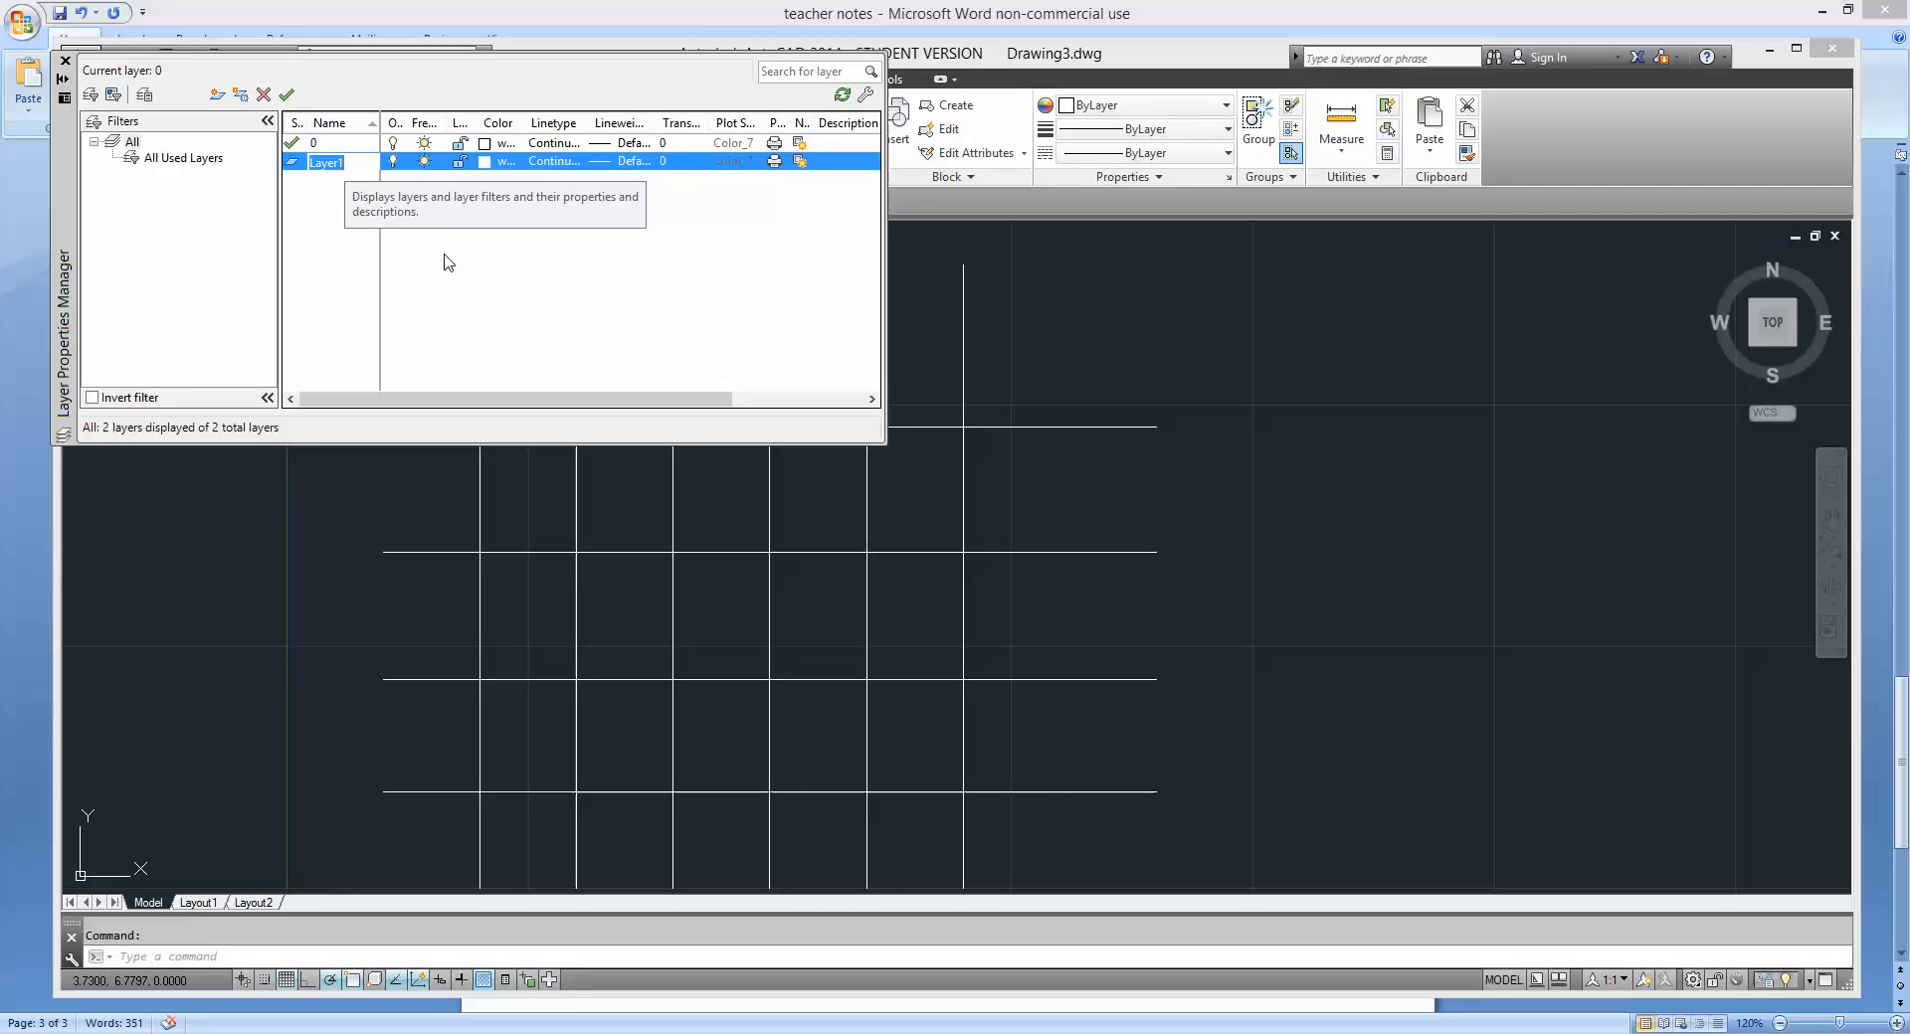
pyautogui.write('G')
pyautogui.press('Return')
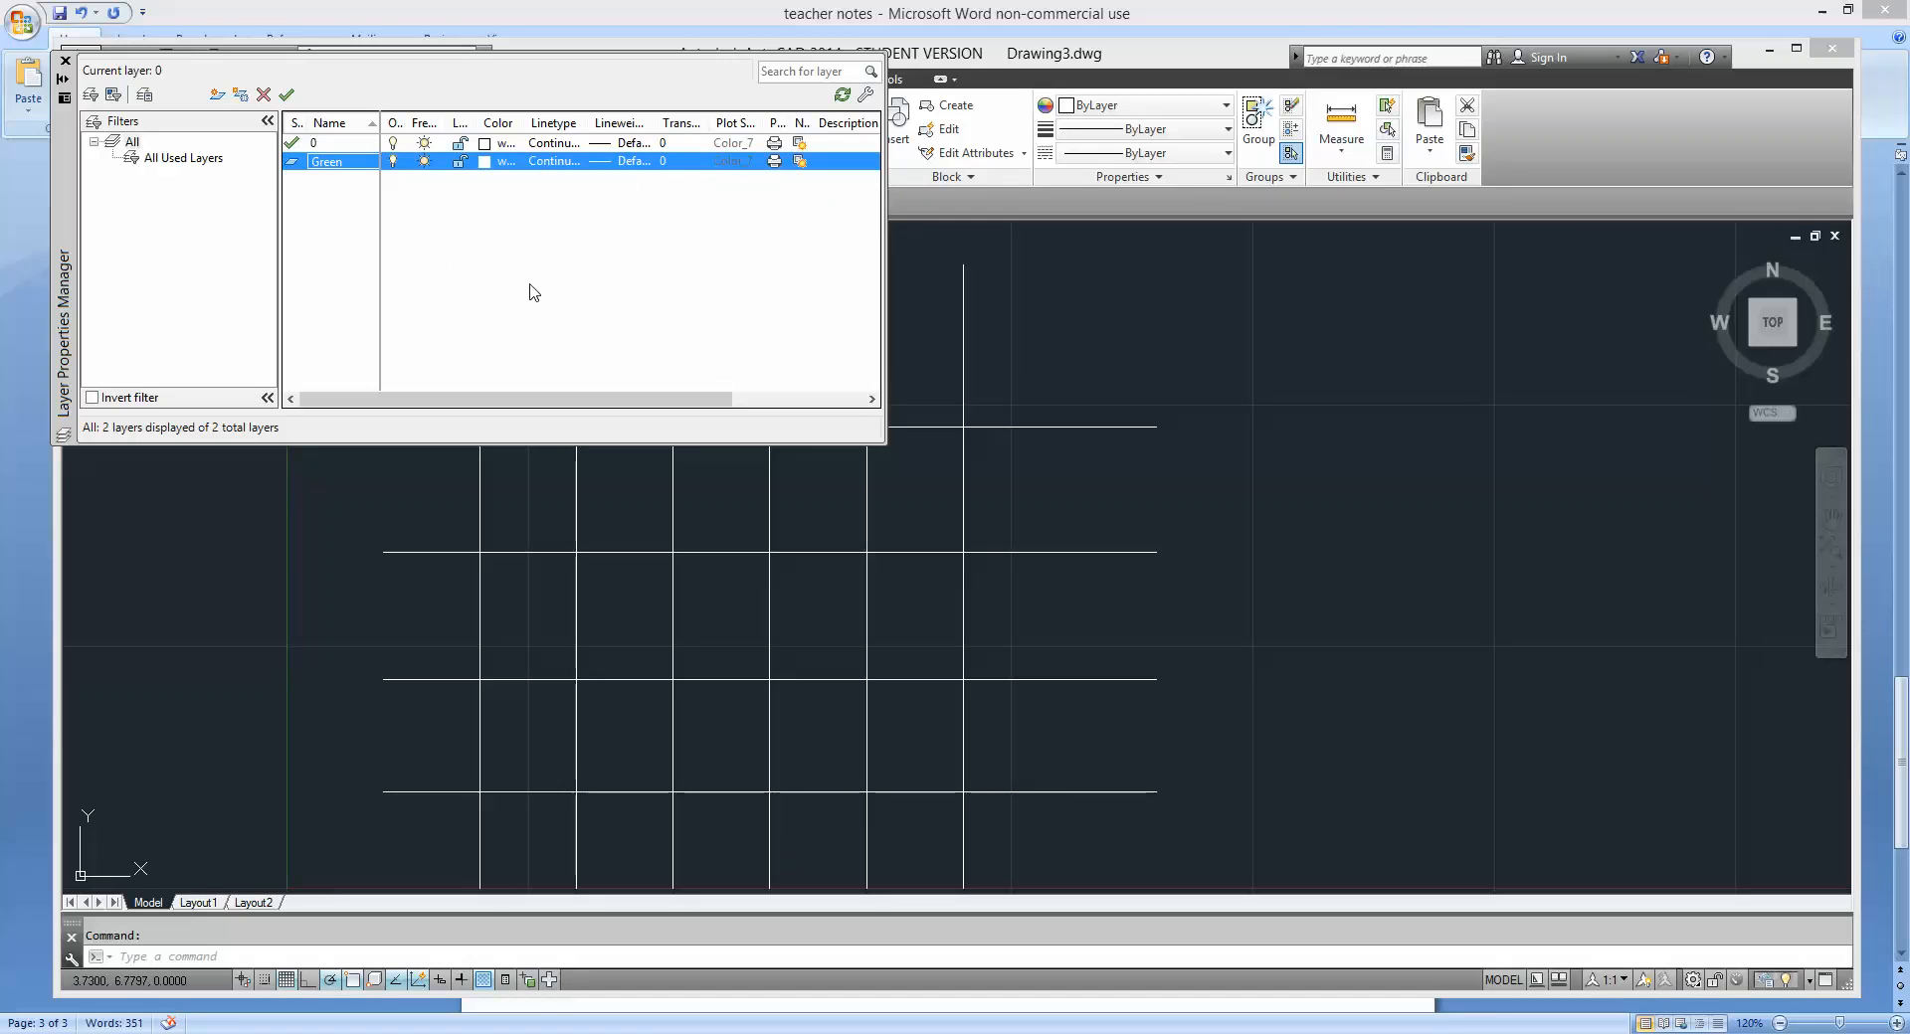
pyautogui.click(486, 161)
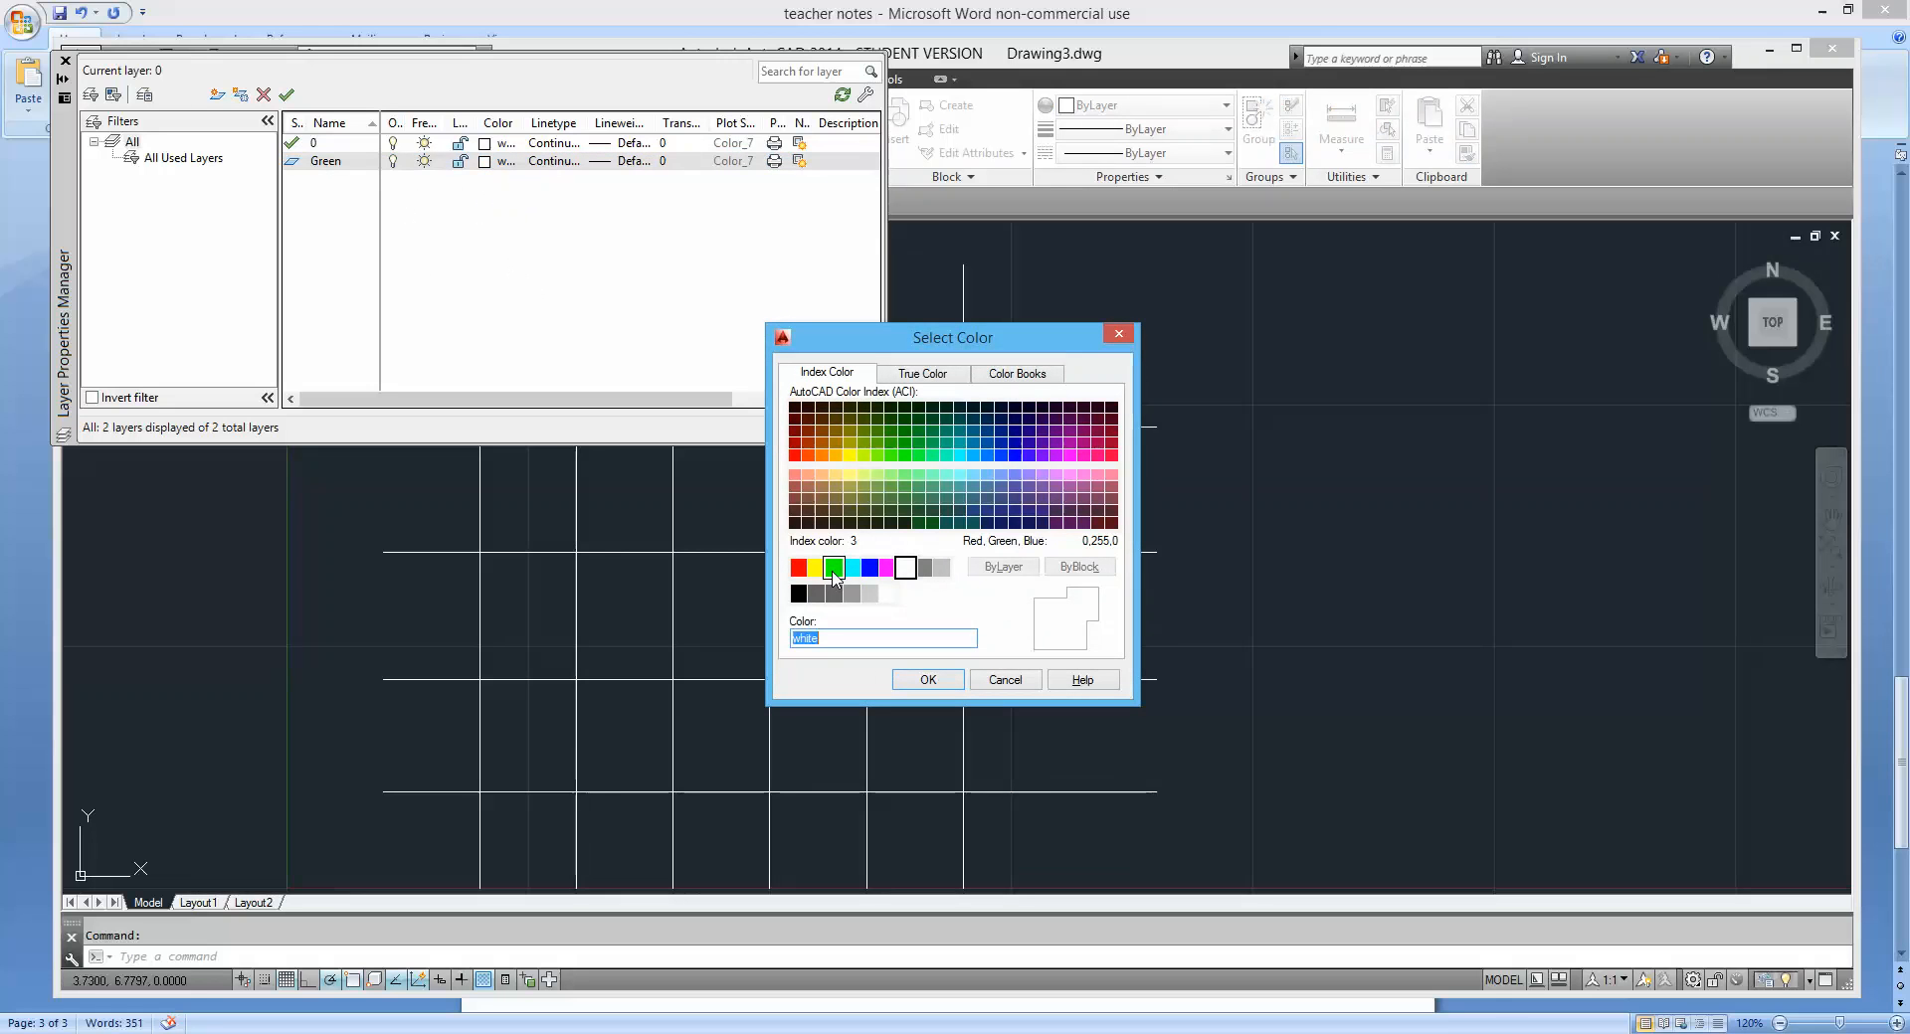
pyautogui.click(832, 573)
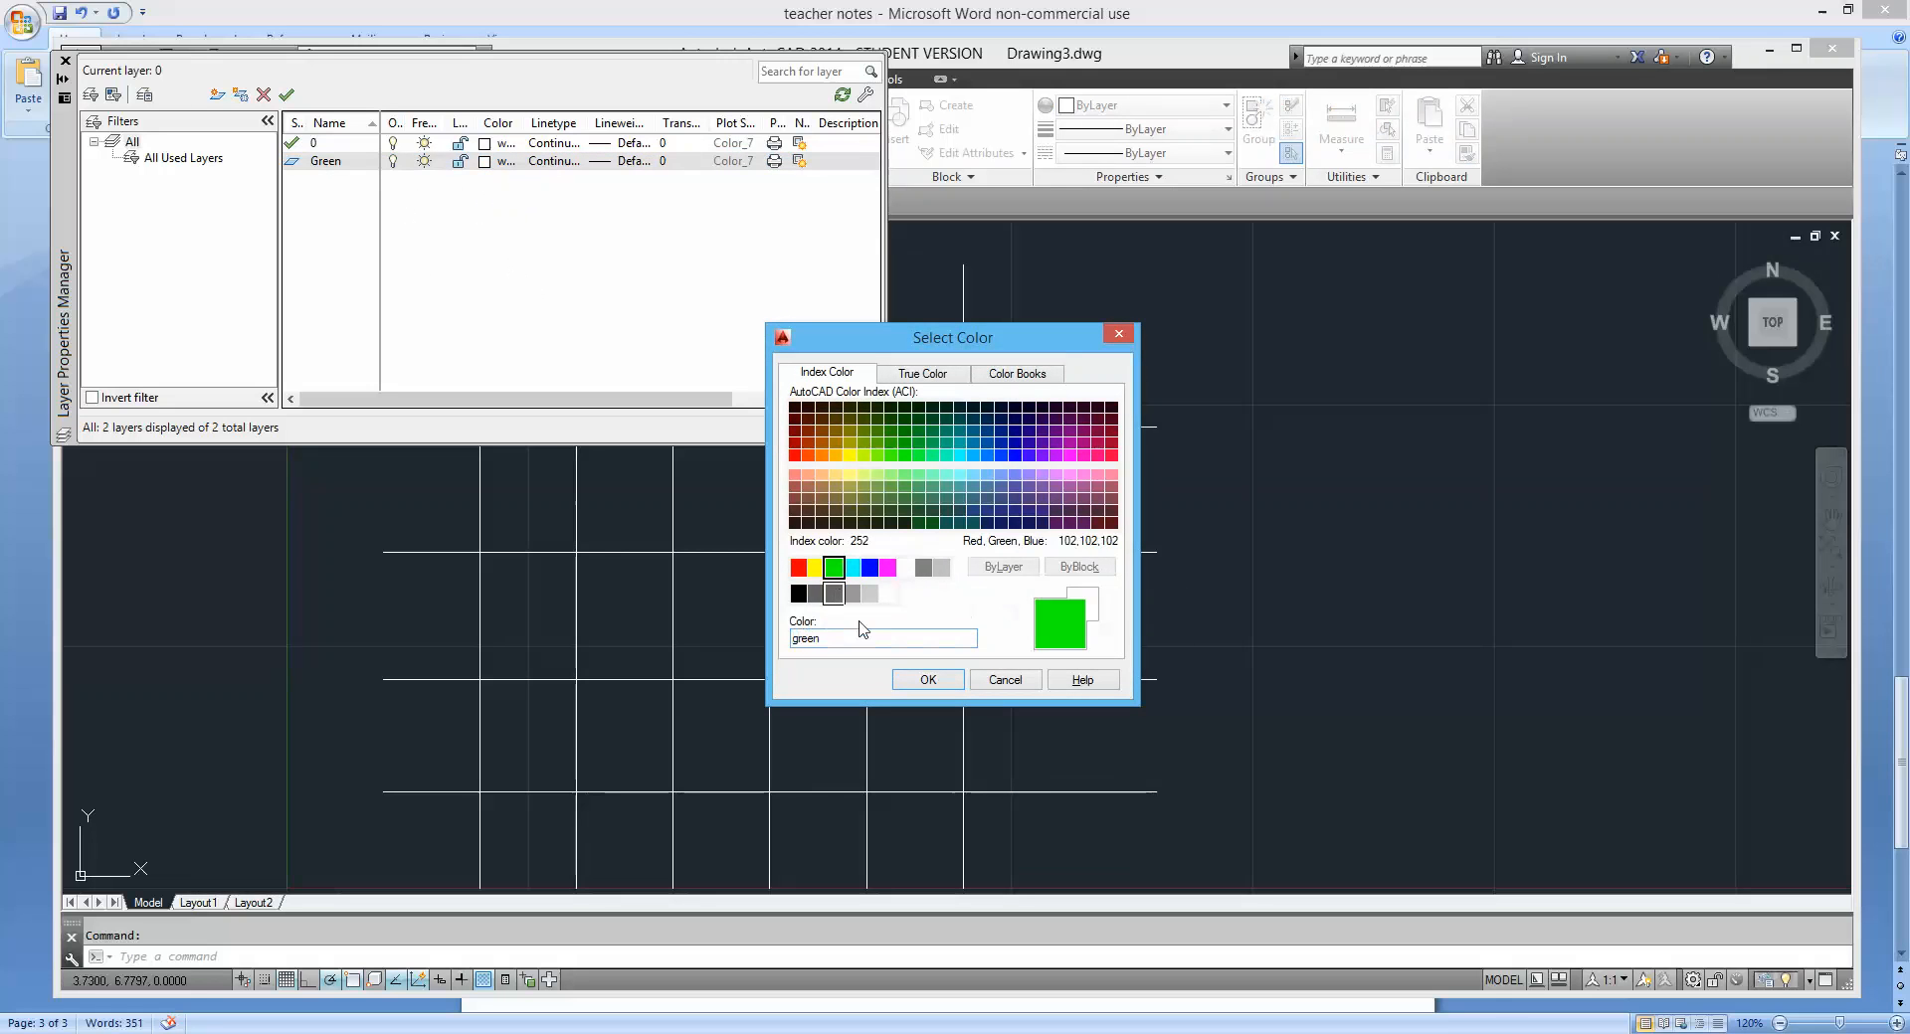
pyautogui.click(928, 681)
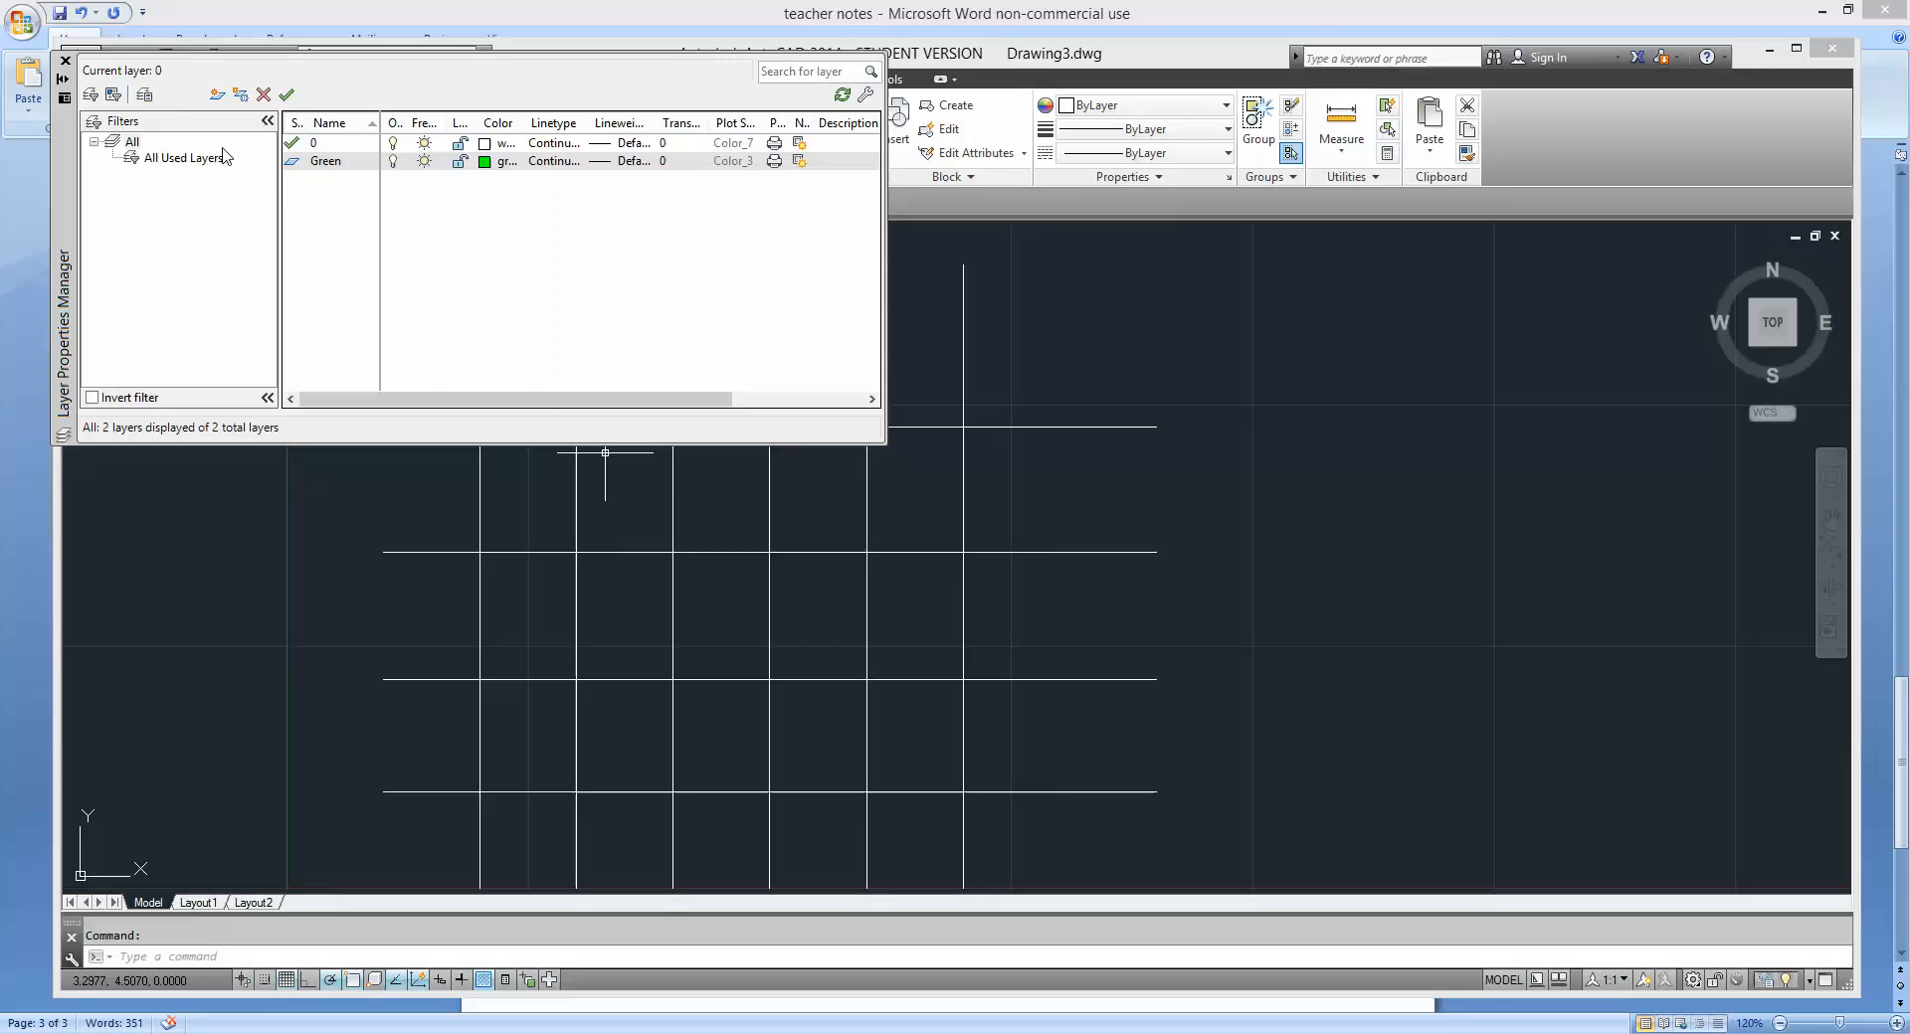
# Add a second new layer named Blue and assign it the color blue.
pyautogui.click(217, 94)
pyautogui.write('Blue')
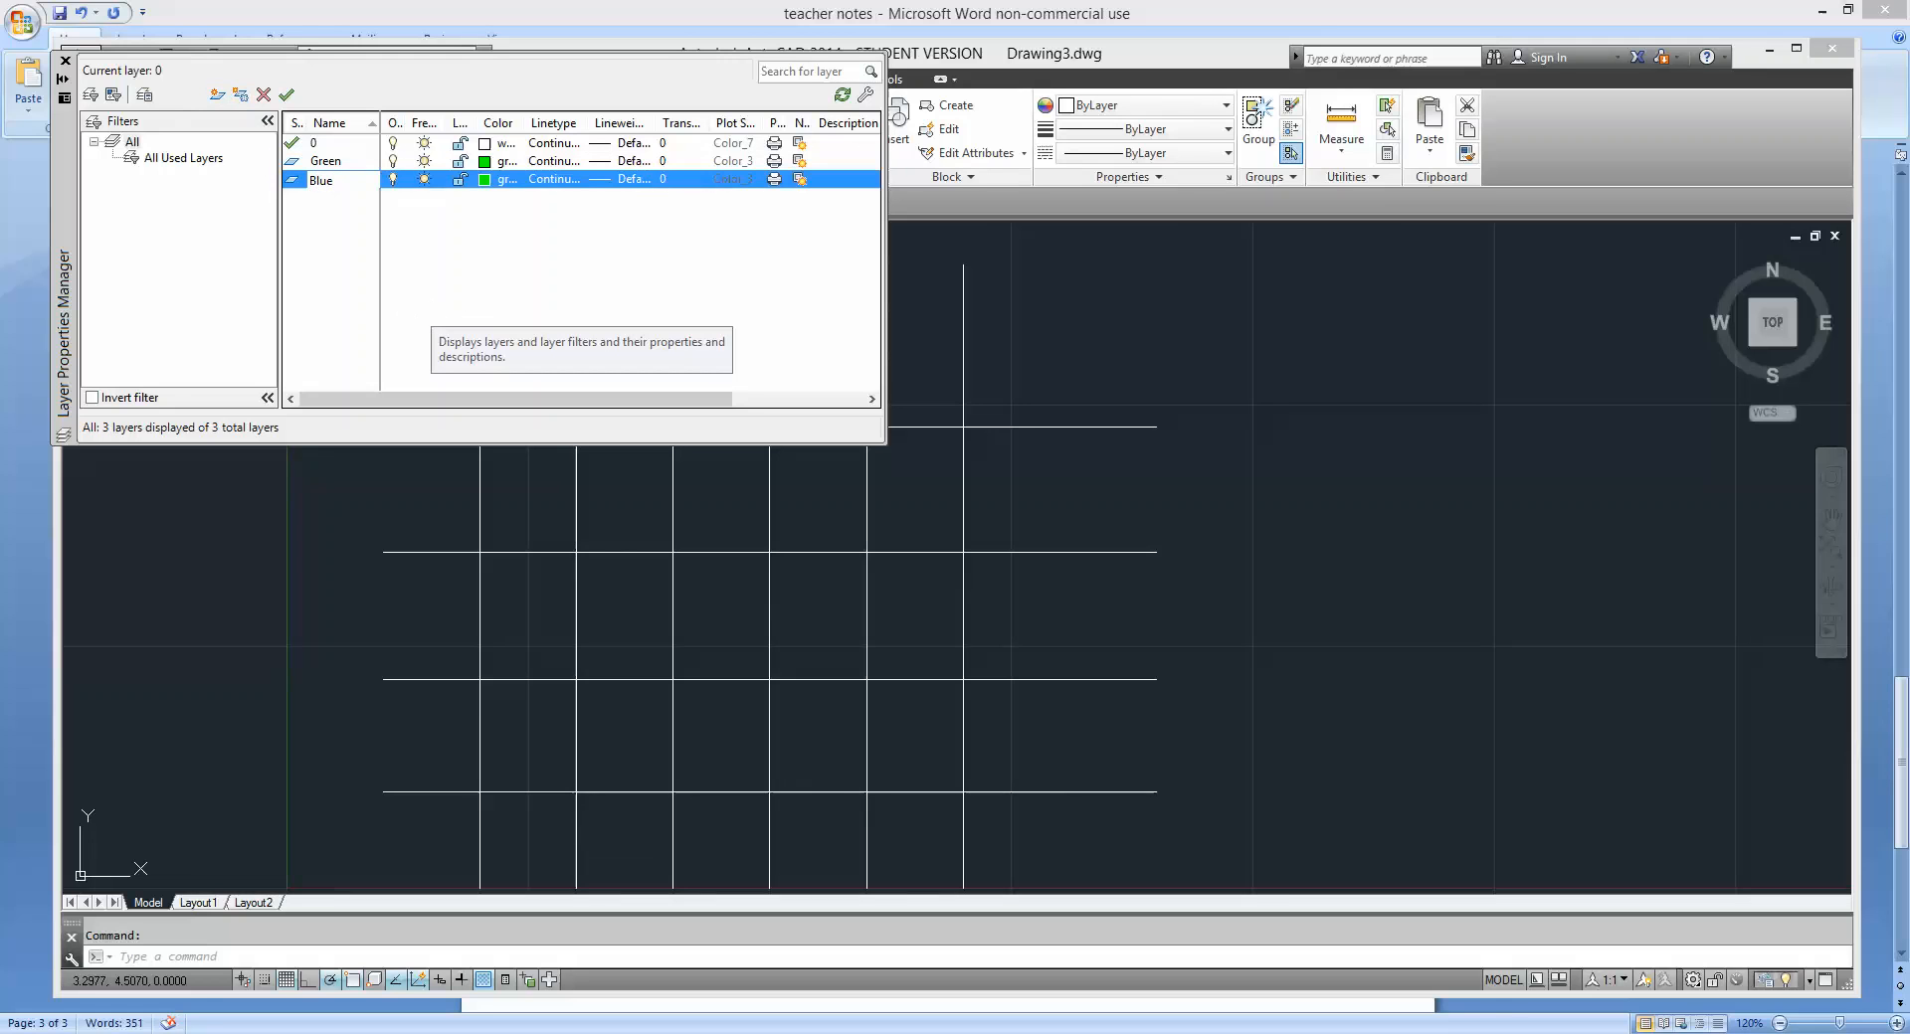
pyautogui.click(485, 179)
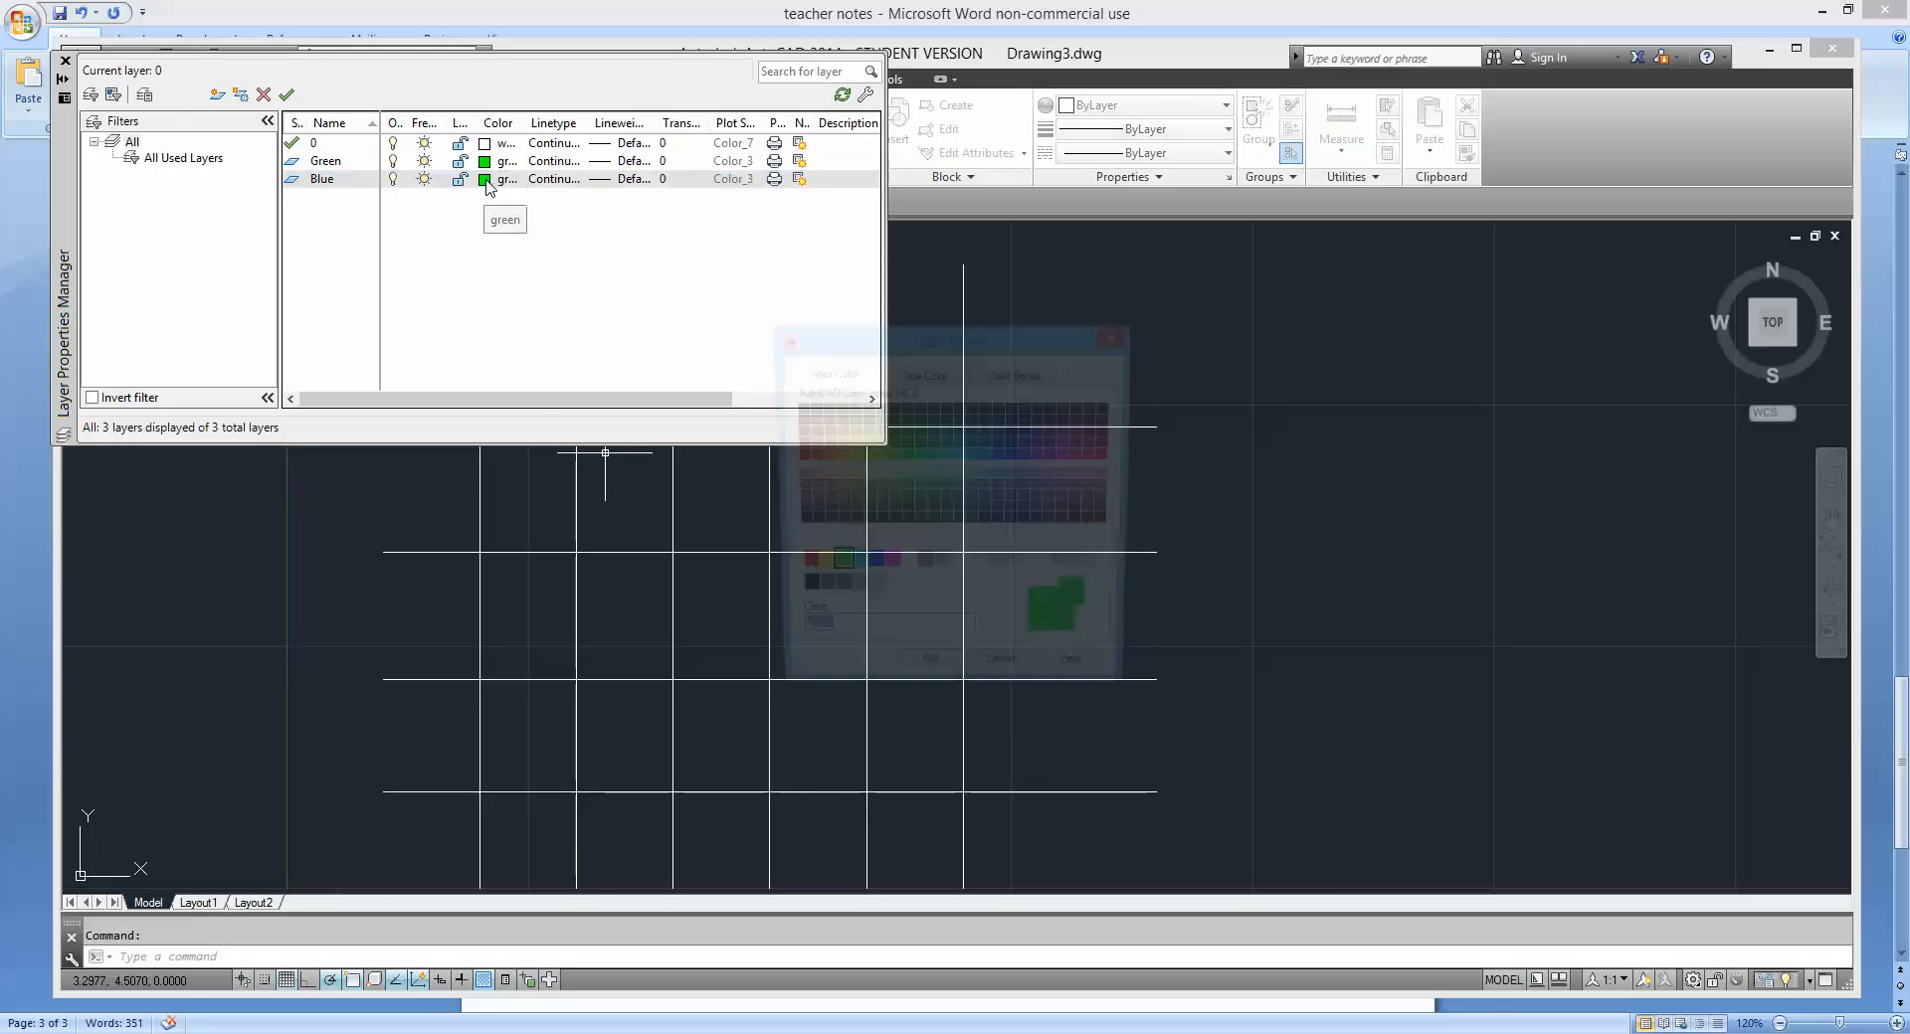
pyautogui.click(869, 567)
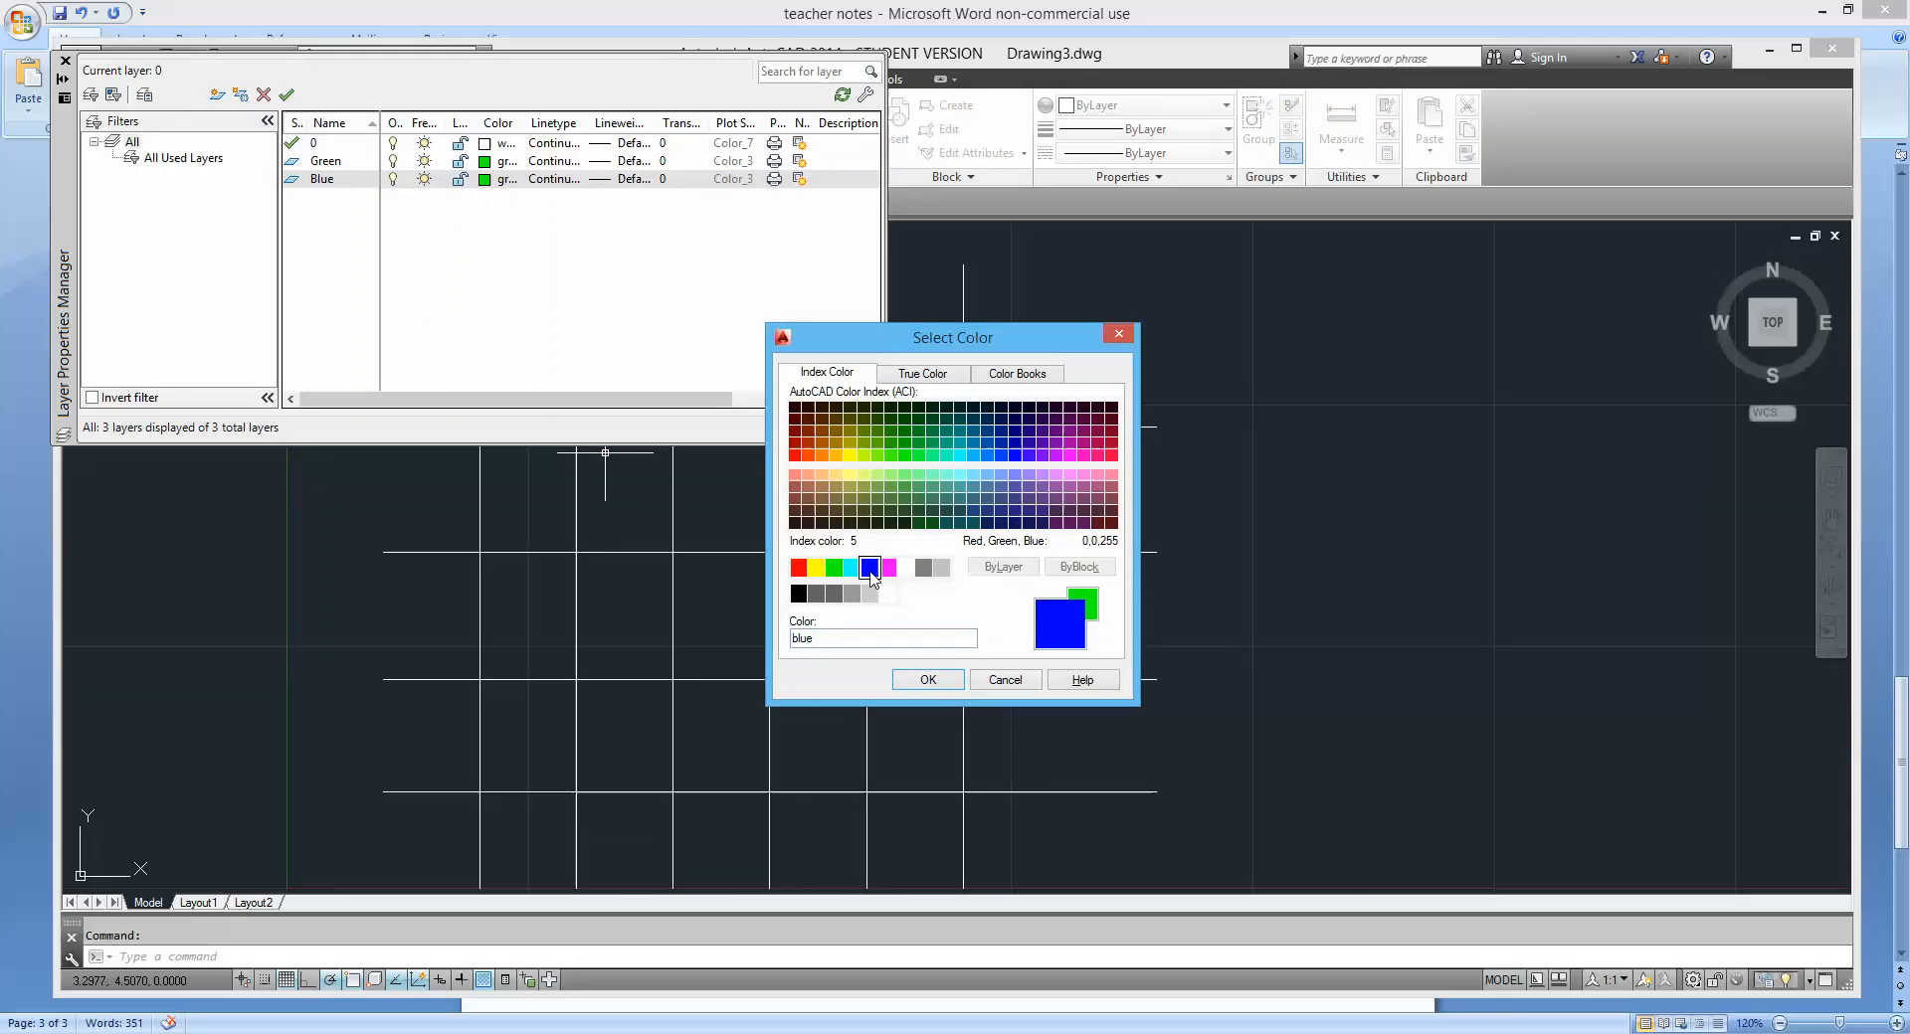
pyautogui.click(924, 680)
# Add a third new layer named Red and assign it the color red.
pyautogui.click(216, 95)
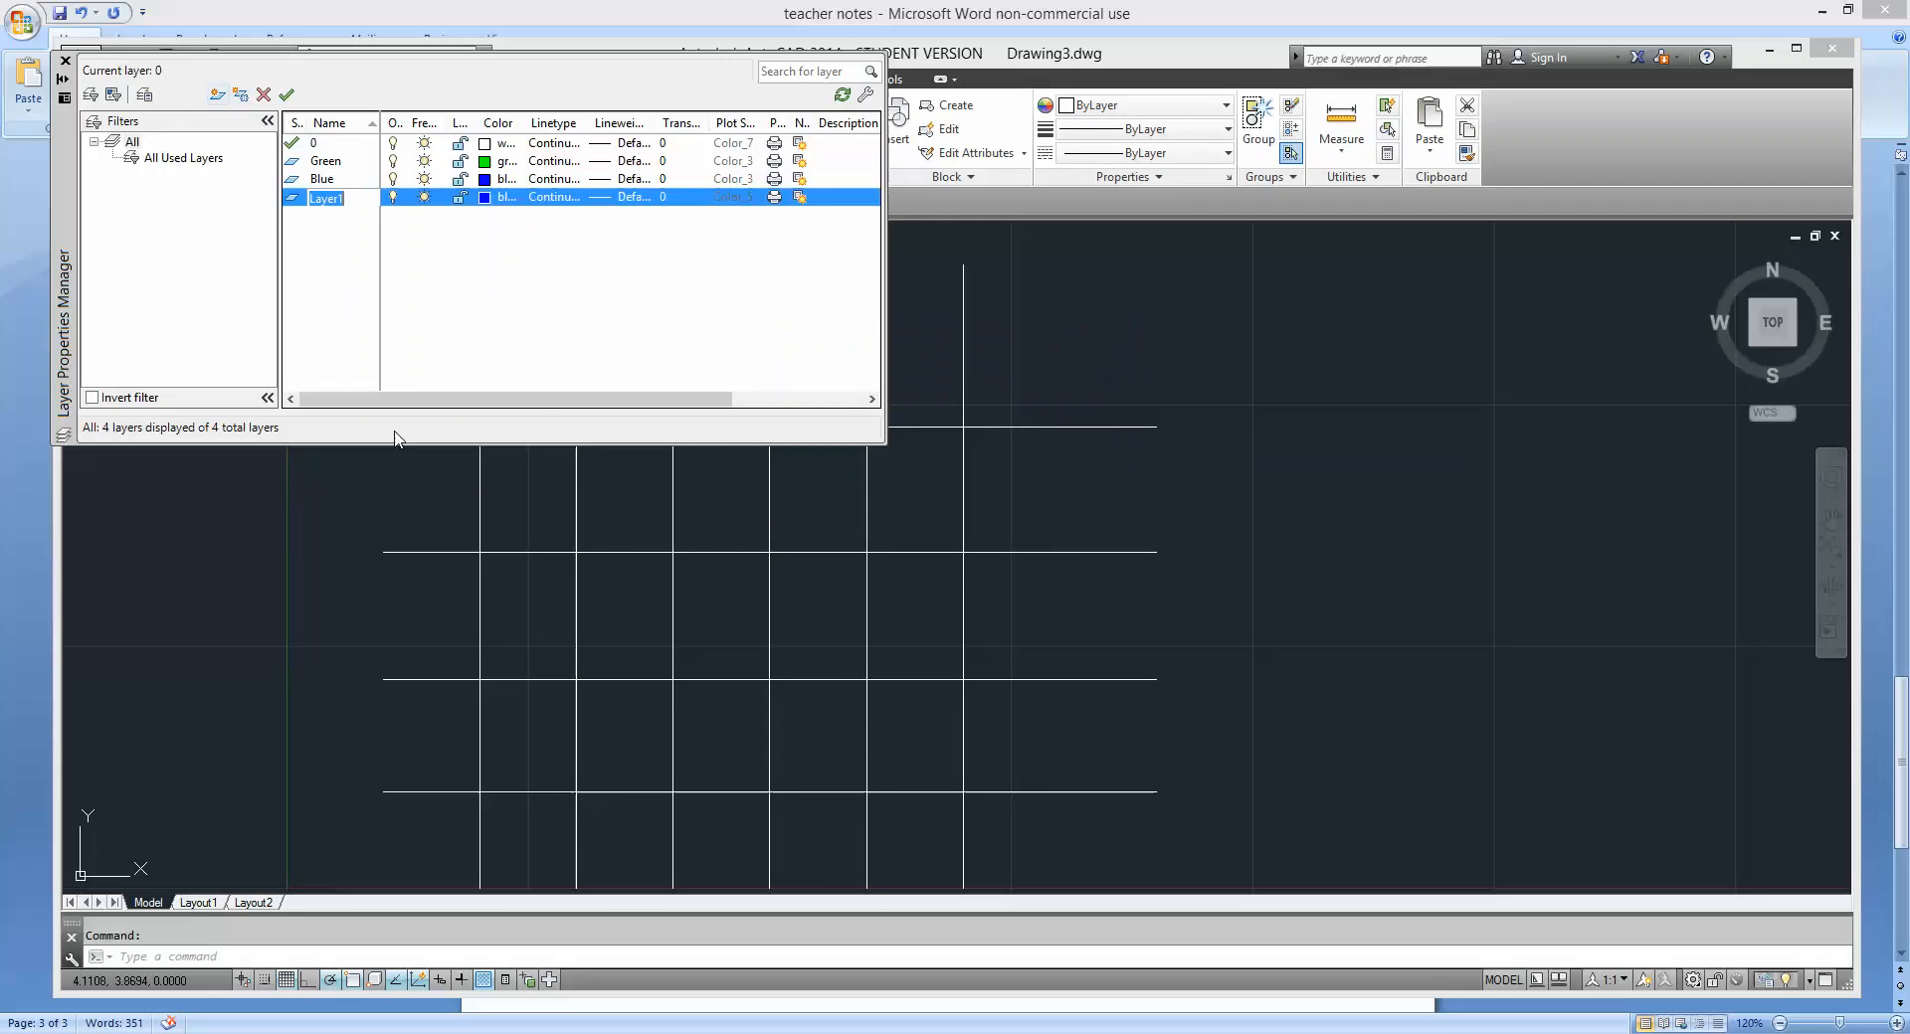
pyautogui.write('R')
pyautogui.click(487, 197)
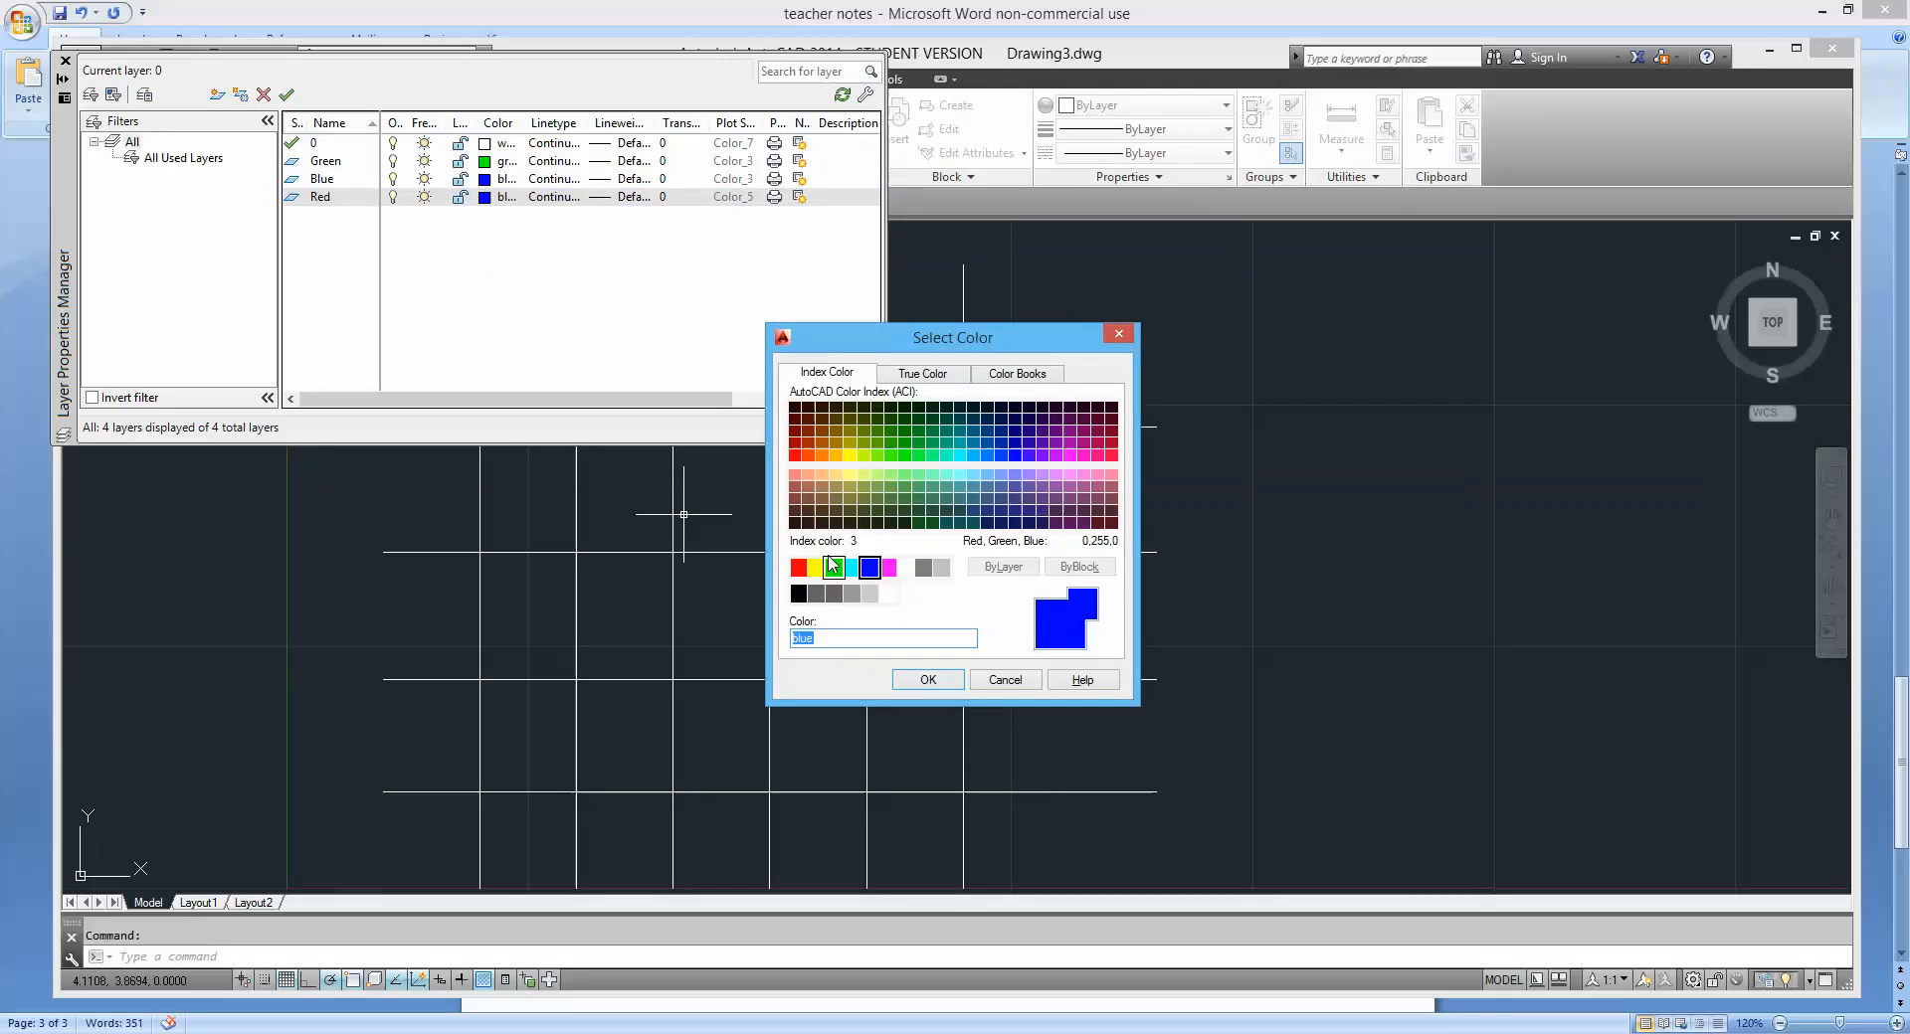
pyautogui.click(798, 567)
pyautogui.click(923, 682)
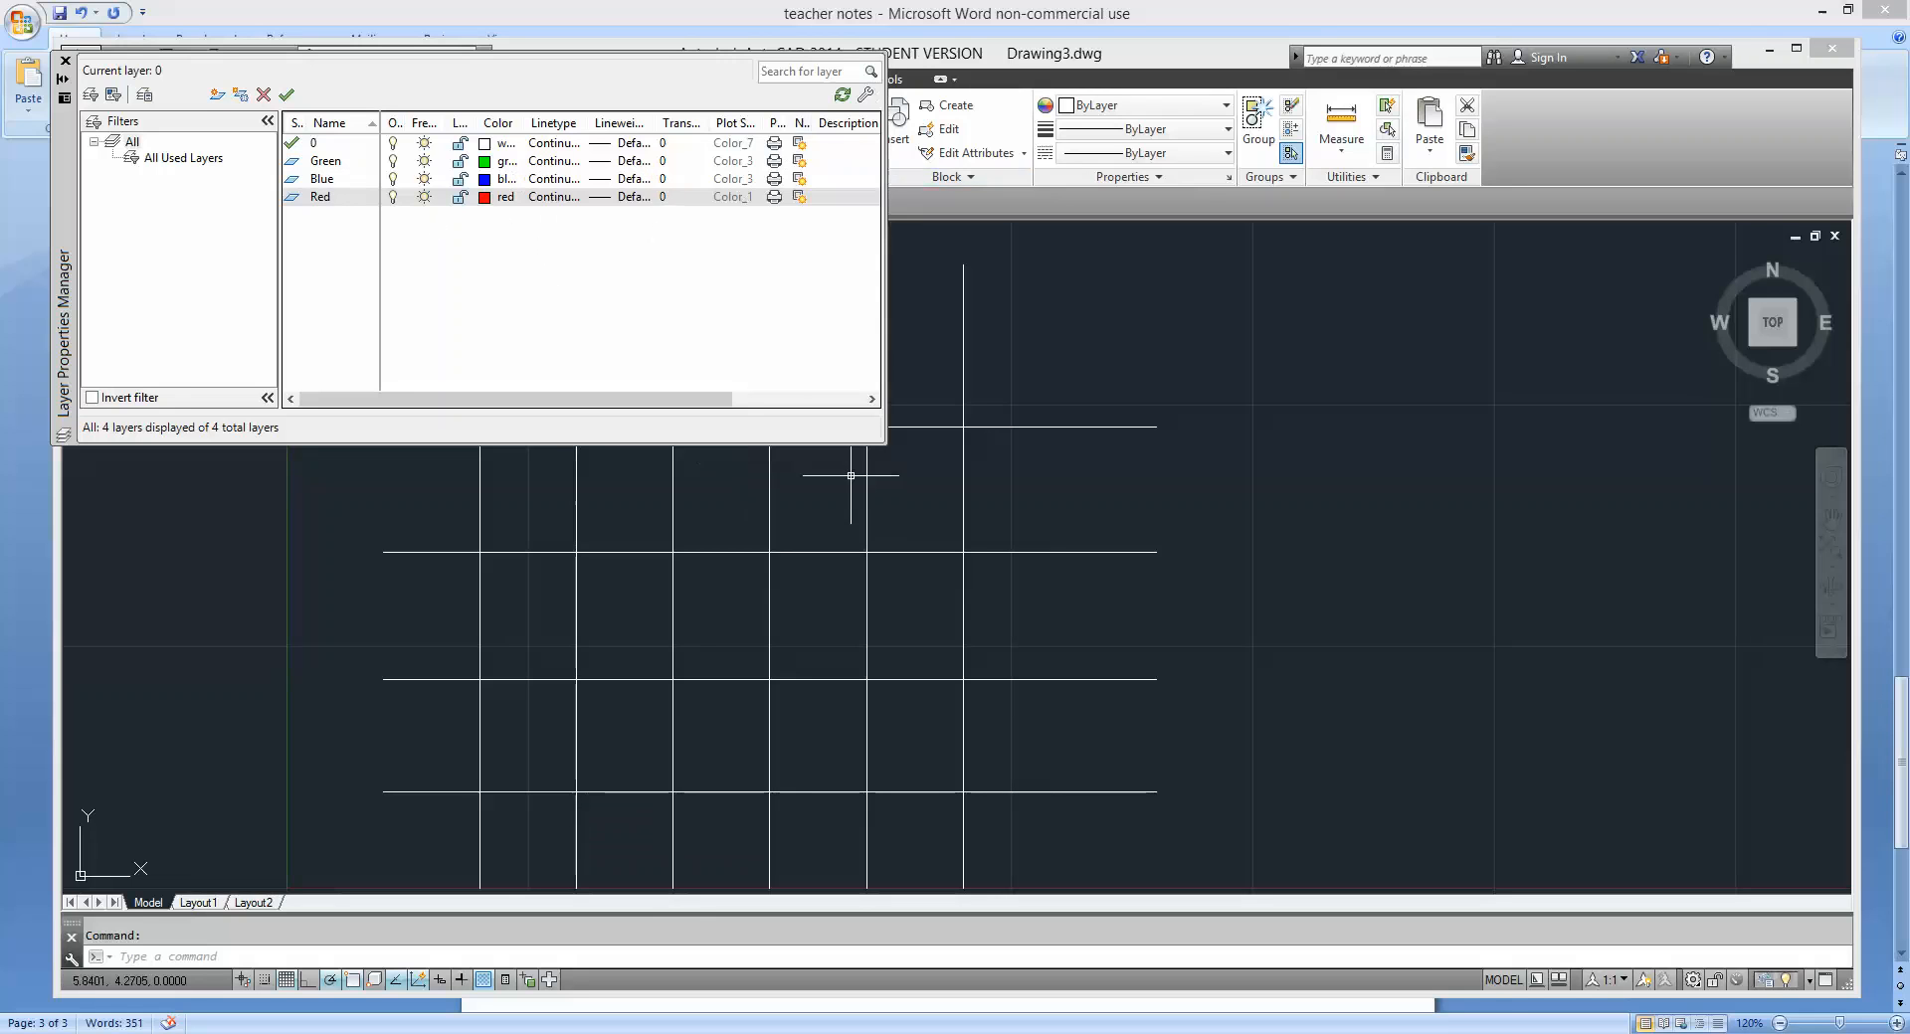
# Enlarge the Layer Properties Manager and make the Blue layer current.
pyautogui.moveTo(884, 443); pyautogui.dragTo(1116, 490)
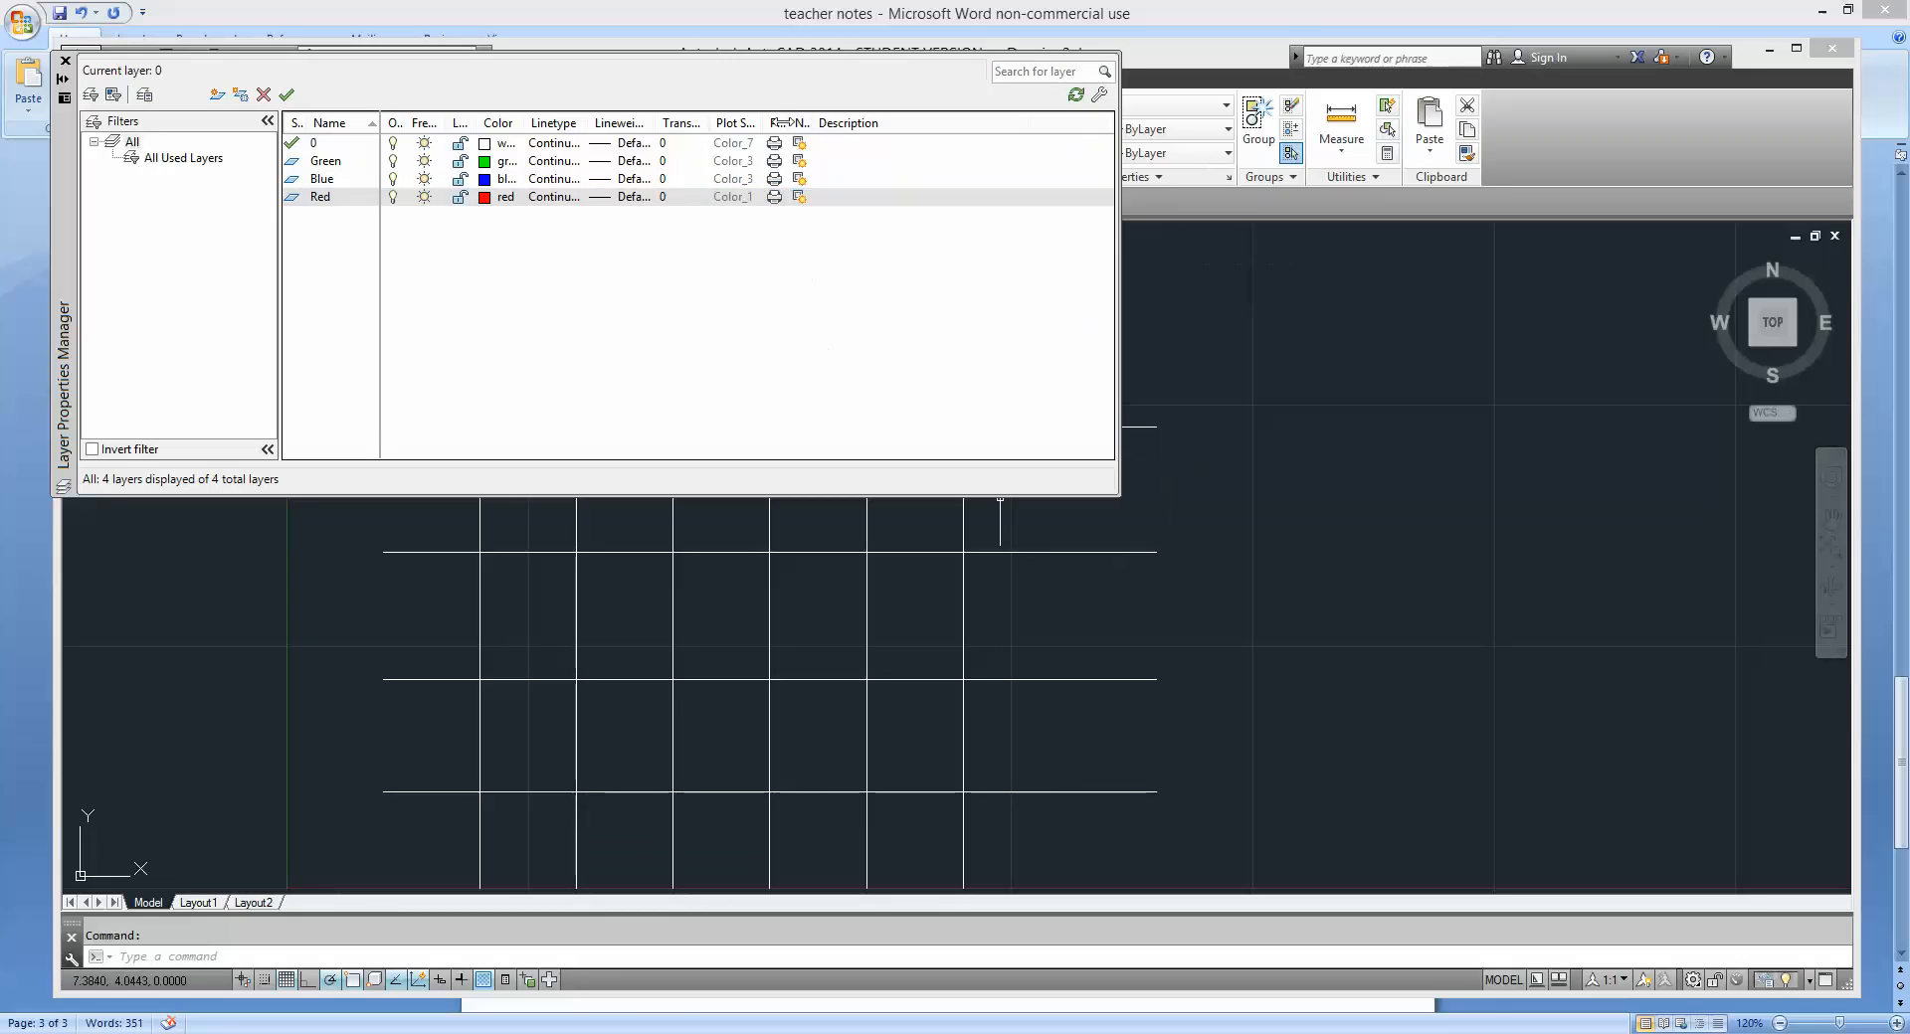
pyautogui.click(773, 198)
pyautogui.click(332, 165)
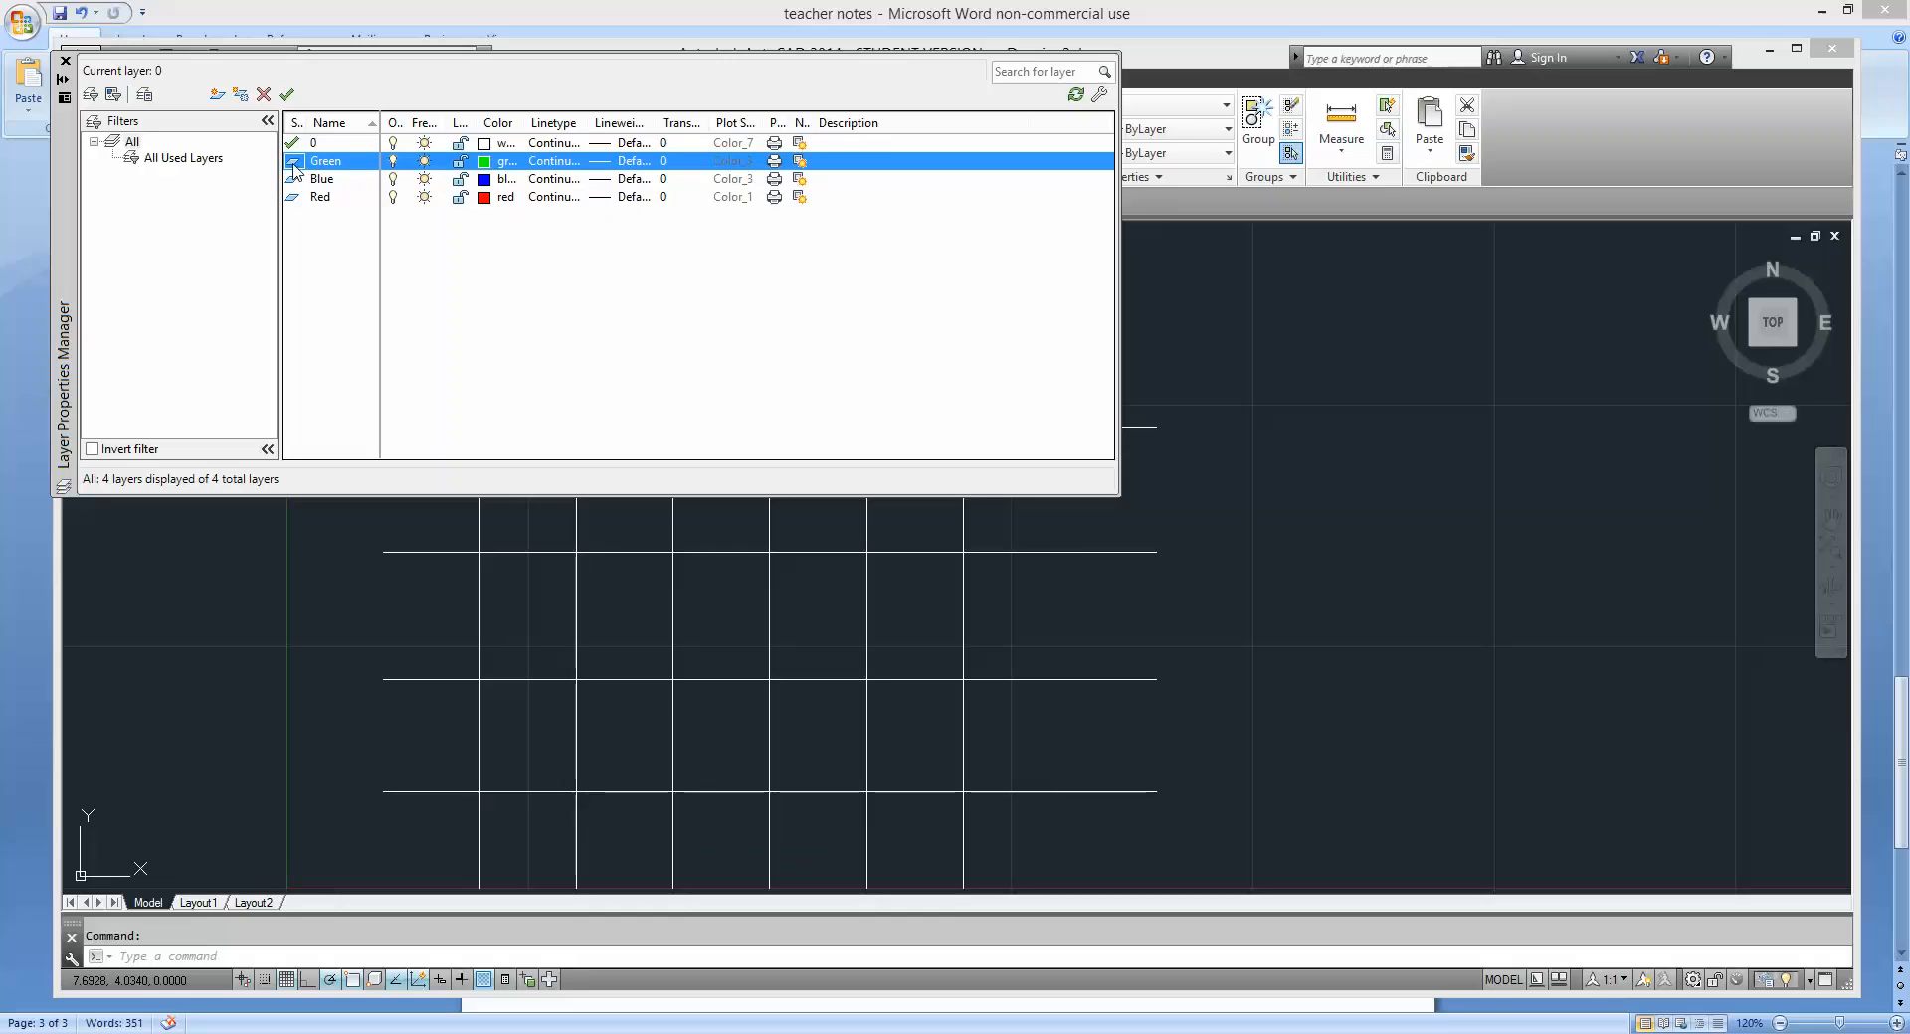
pyautogui.doubleClick(293, 163)
pyautogui.doubleClick(319, 181)
pyautogui.click(287, 95)
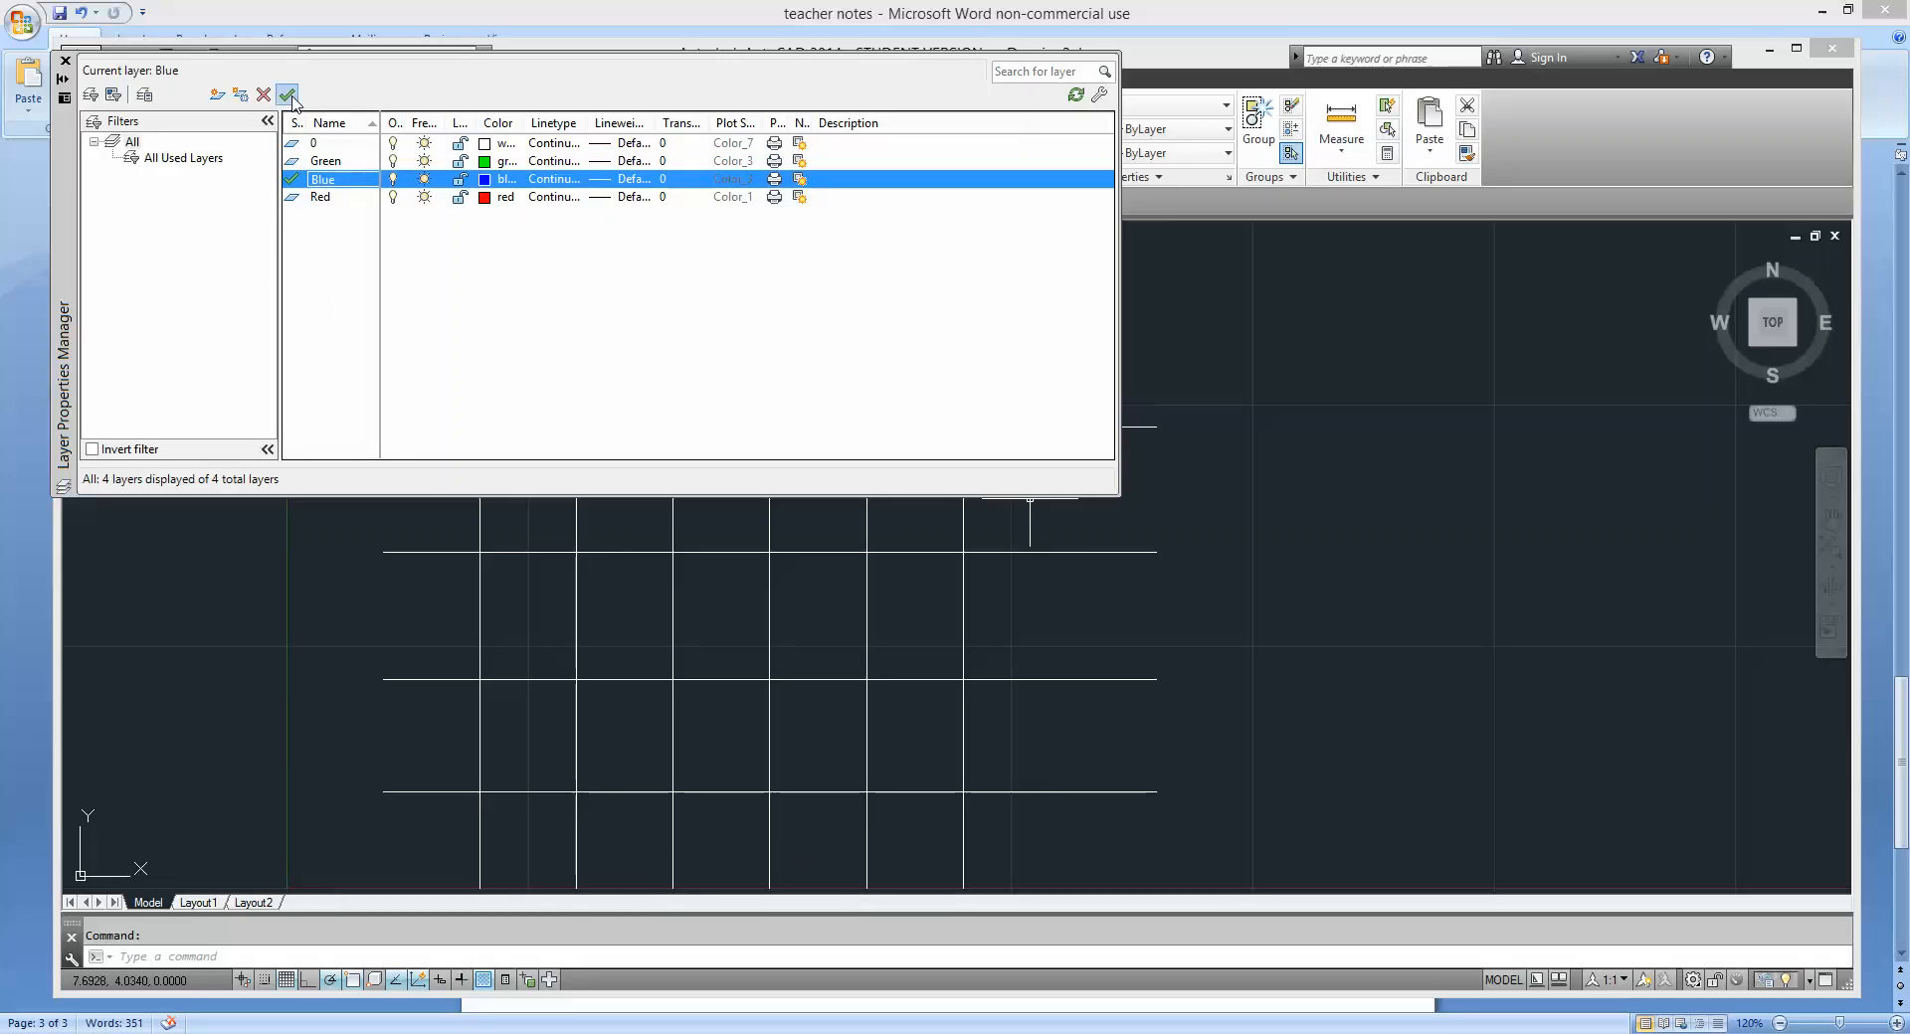
# Make the Green layer current and close the Layer Properties Manager.
pyautogui.click(323, 169)
pyautogui.click(288, 95)
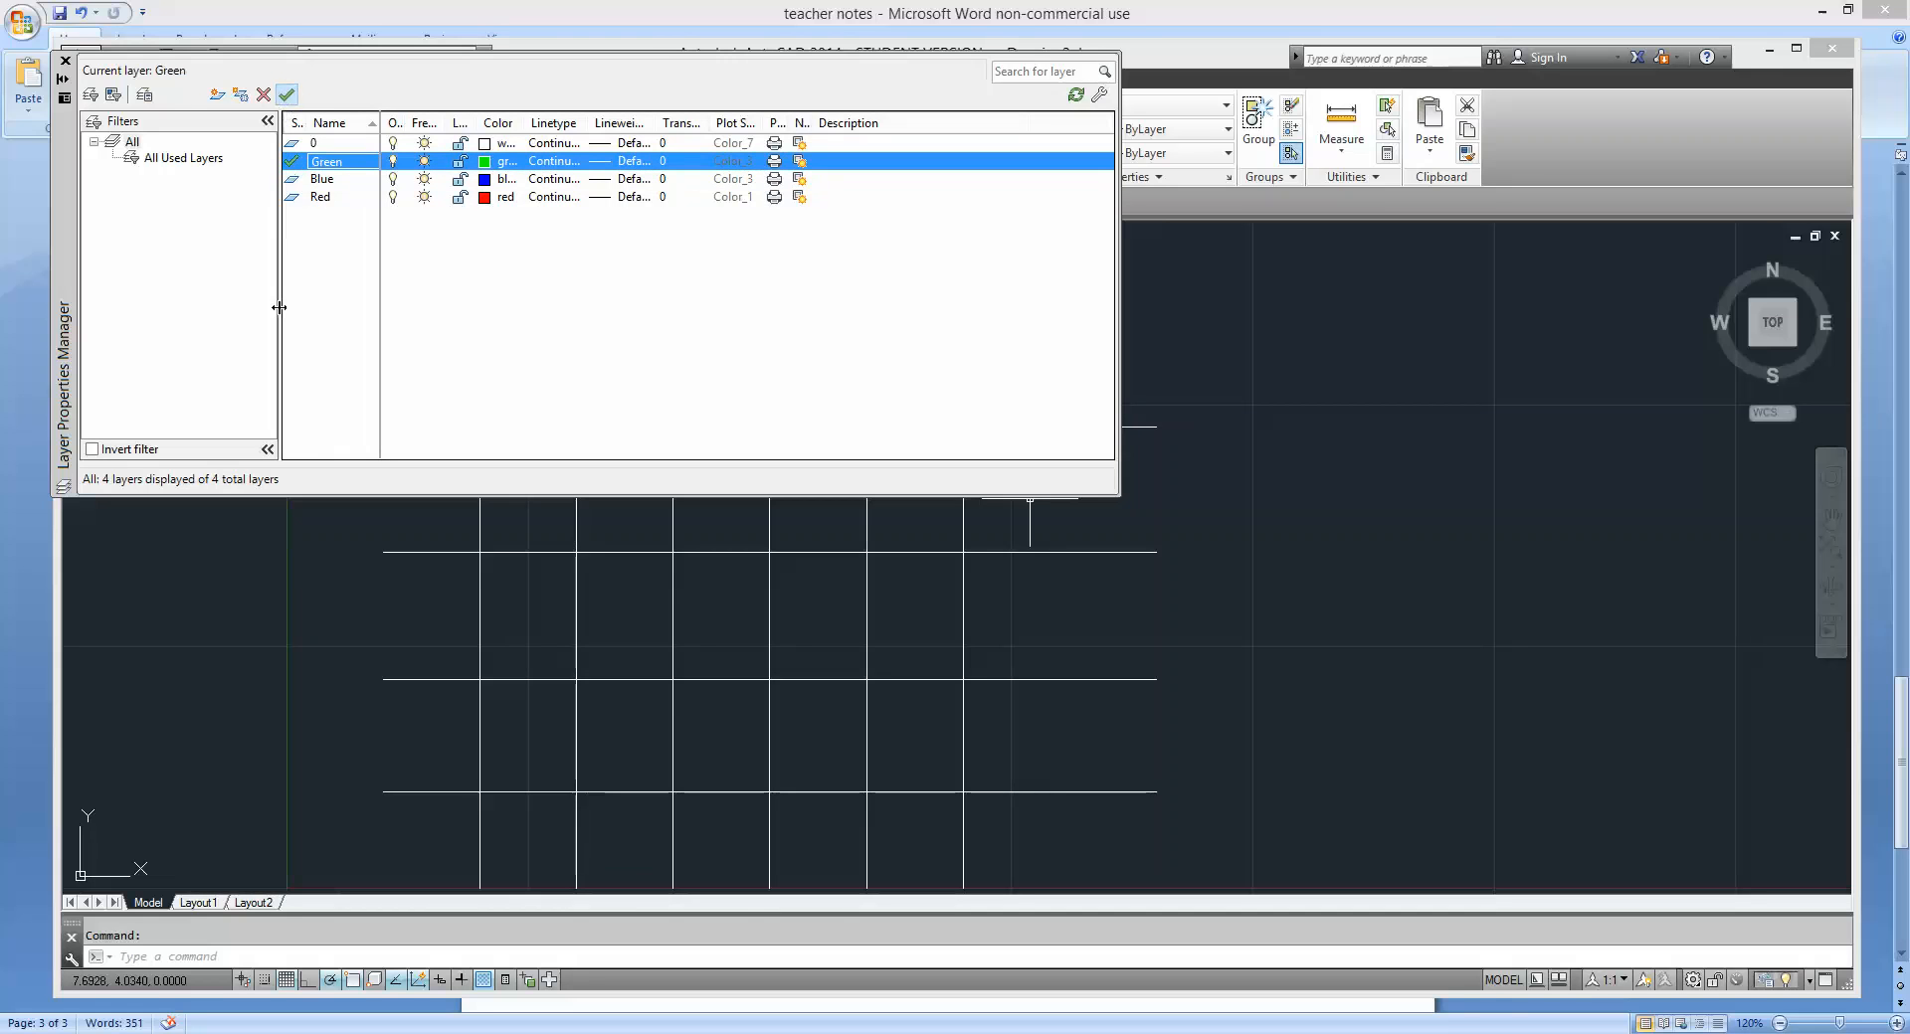
pyautogui.click(66, 62)
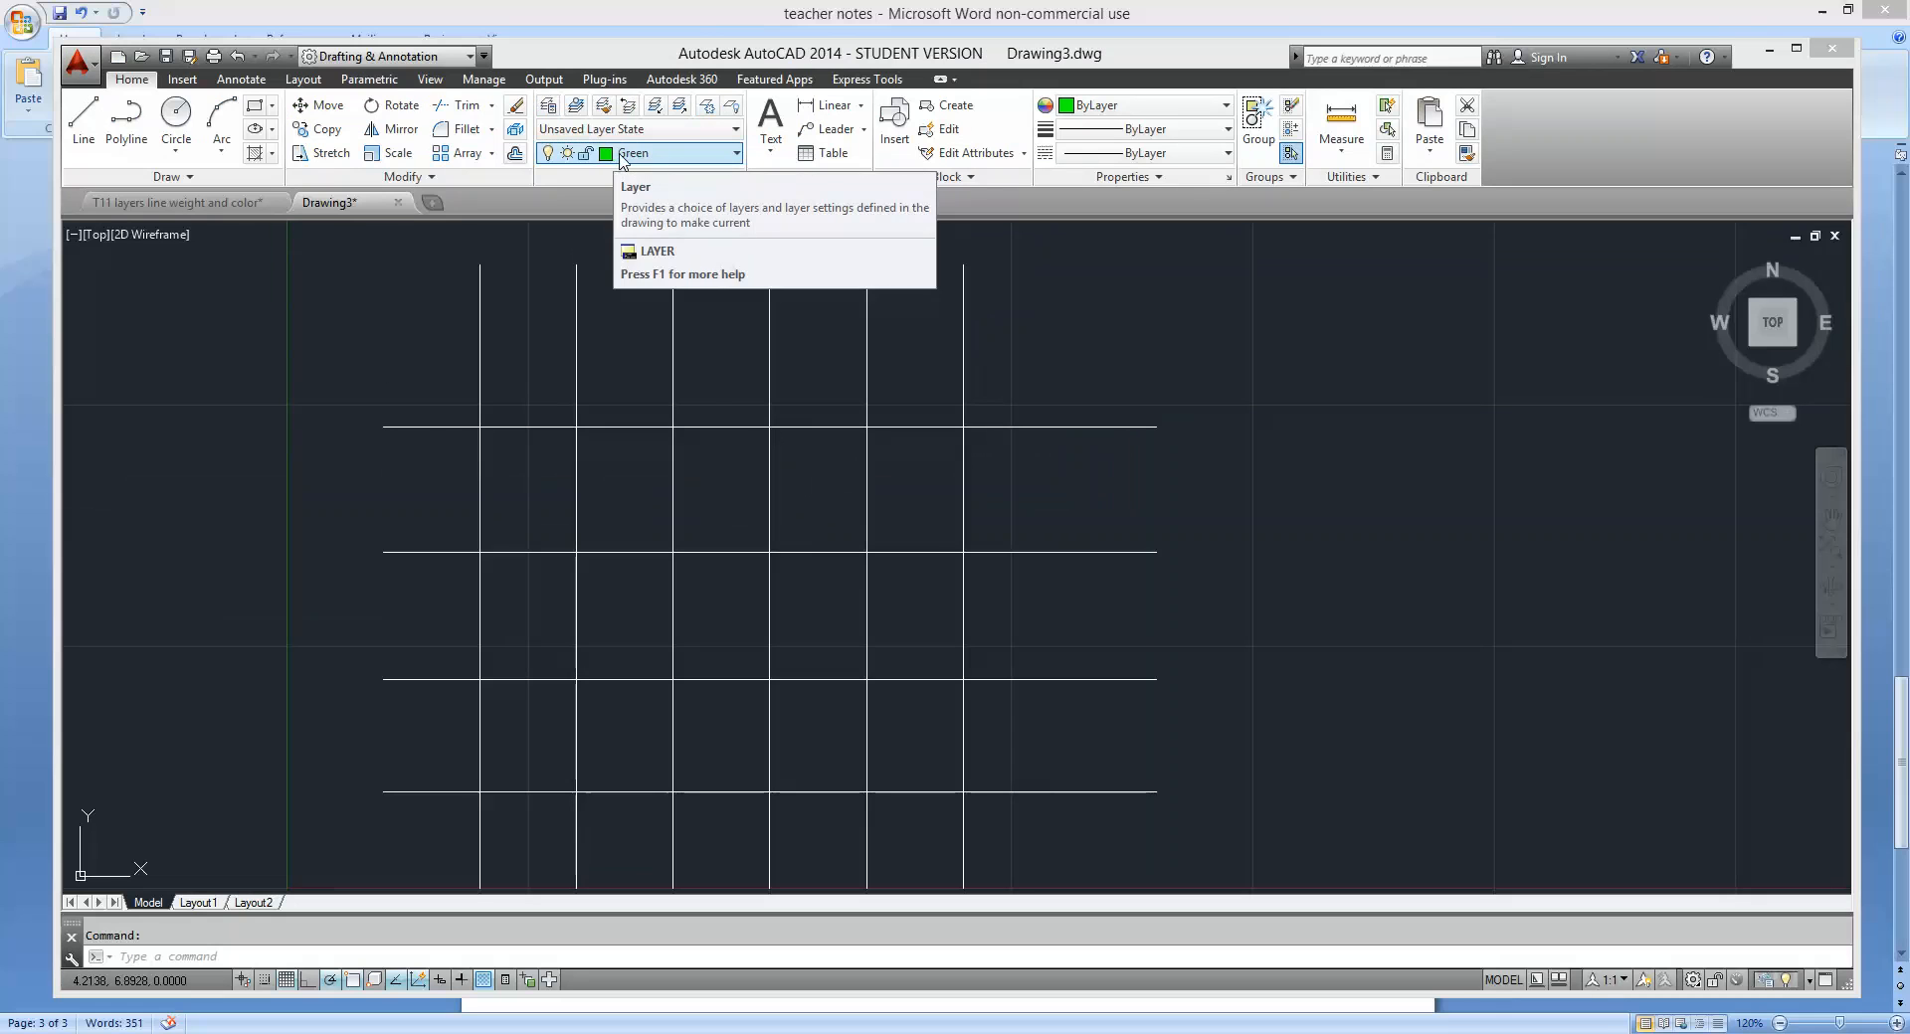
# Draw an open chain of five connected line segments on the Green layer, beside the right edge of the grid.
pyautogui.click(88, 143)
pyautogui.click(1253, 812)
pyautogui.click(1315, 434)
pyautogui.click(1468, 418)
pyautogui.click(1504, 671)
pyautogui.click(1371, 804)
pyautogui.click(1371, 575)
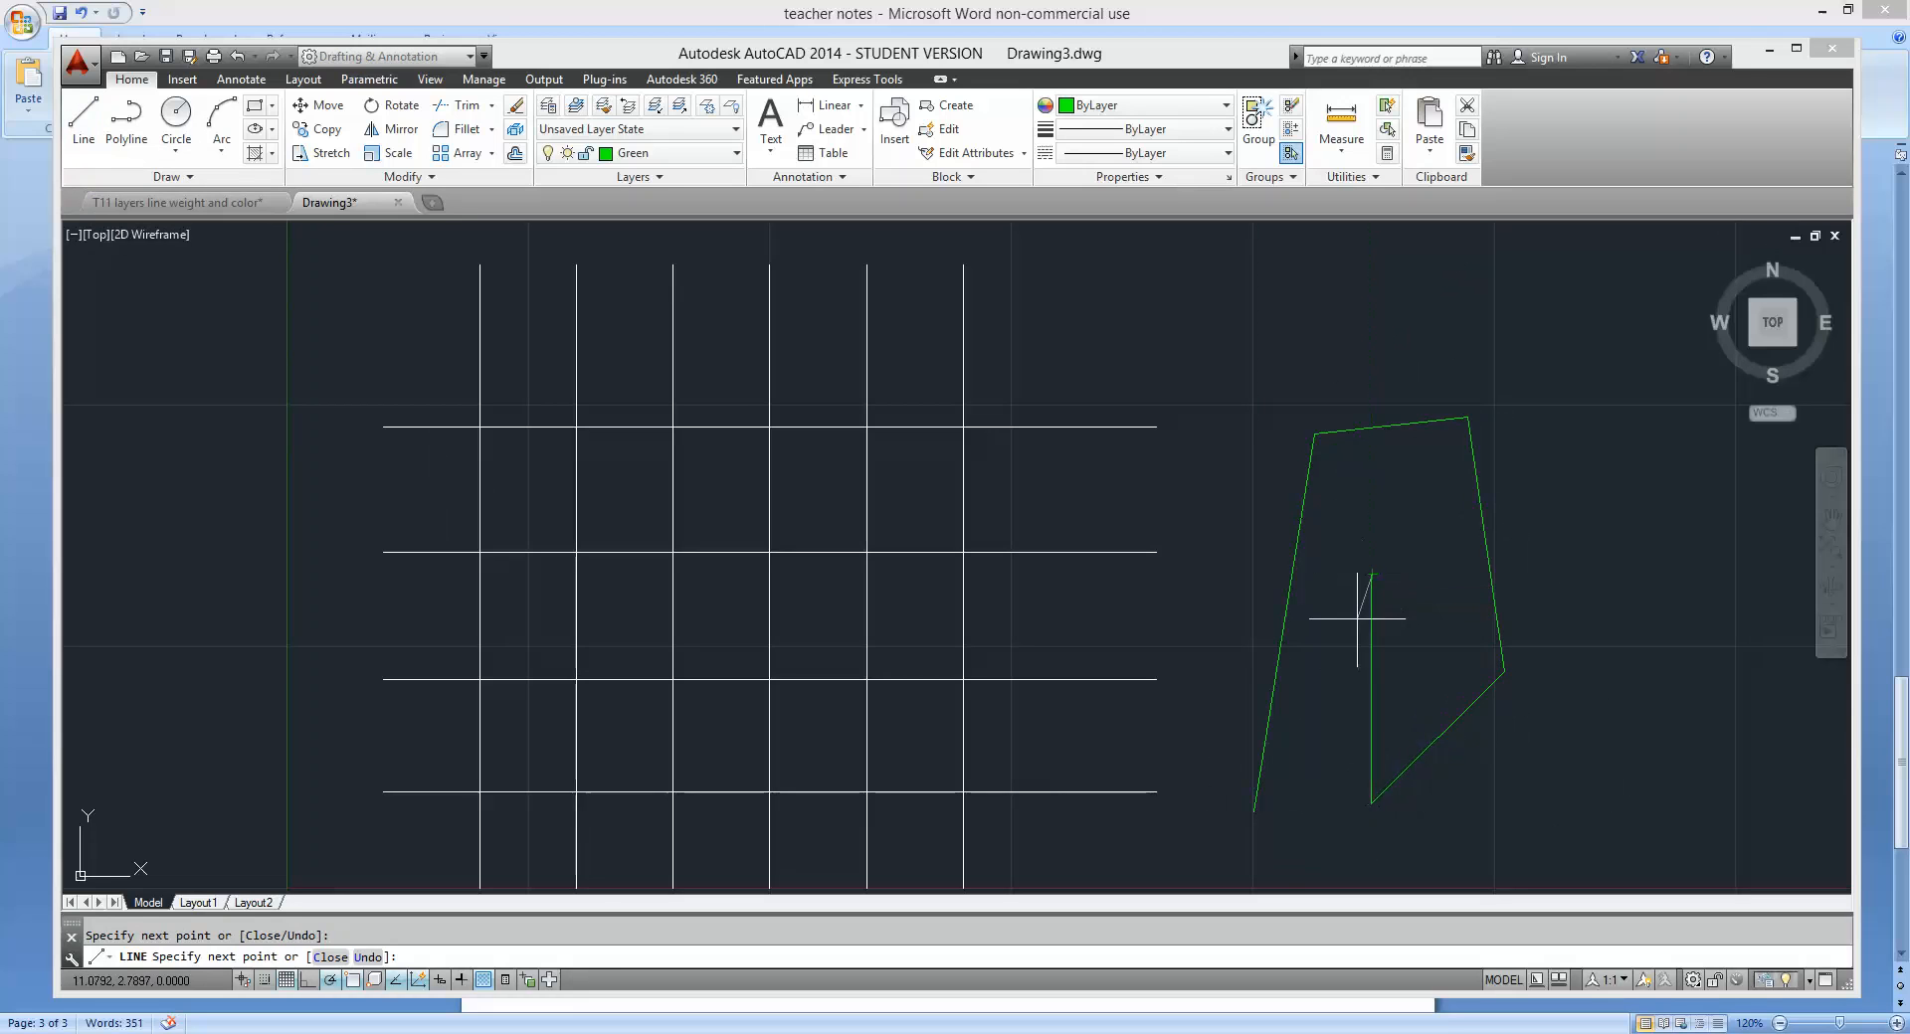
pyautogui.press('Escape')
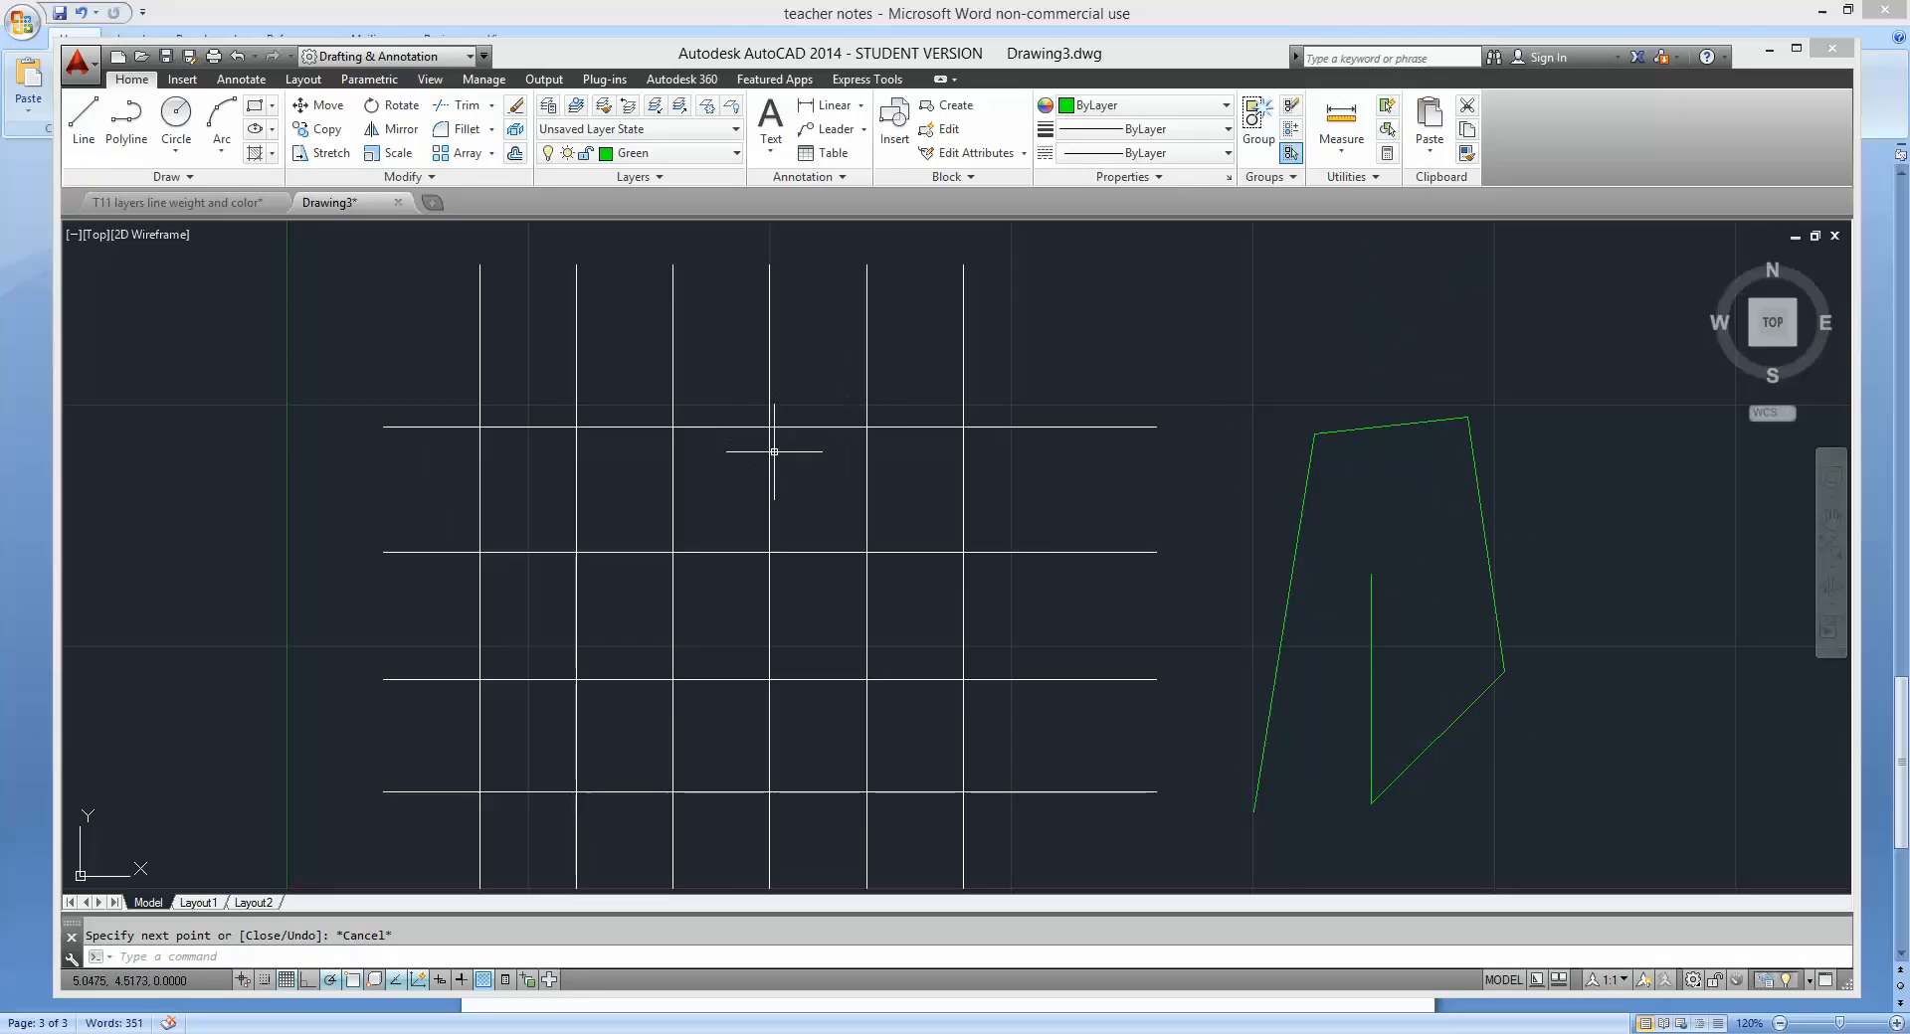
# Make the Red layer current and draw an open chain of six connected line segments overlapping the green shape.
pyautogui.click(706, 159)
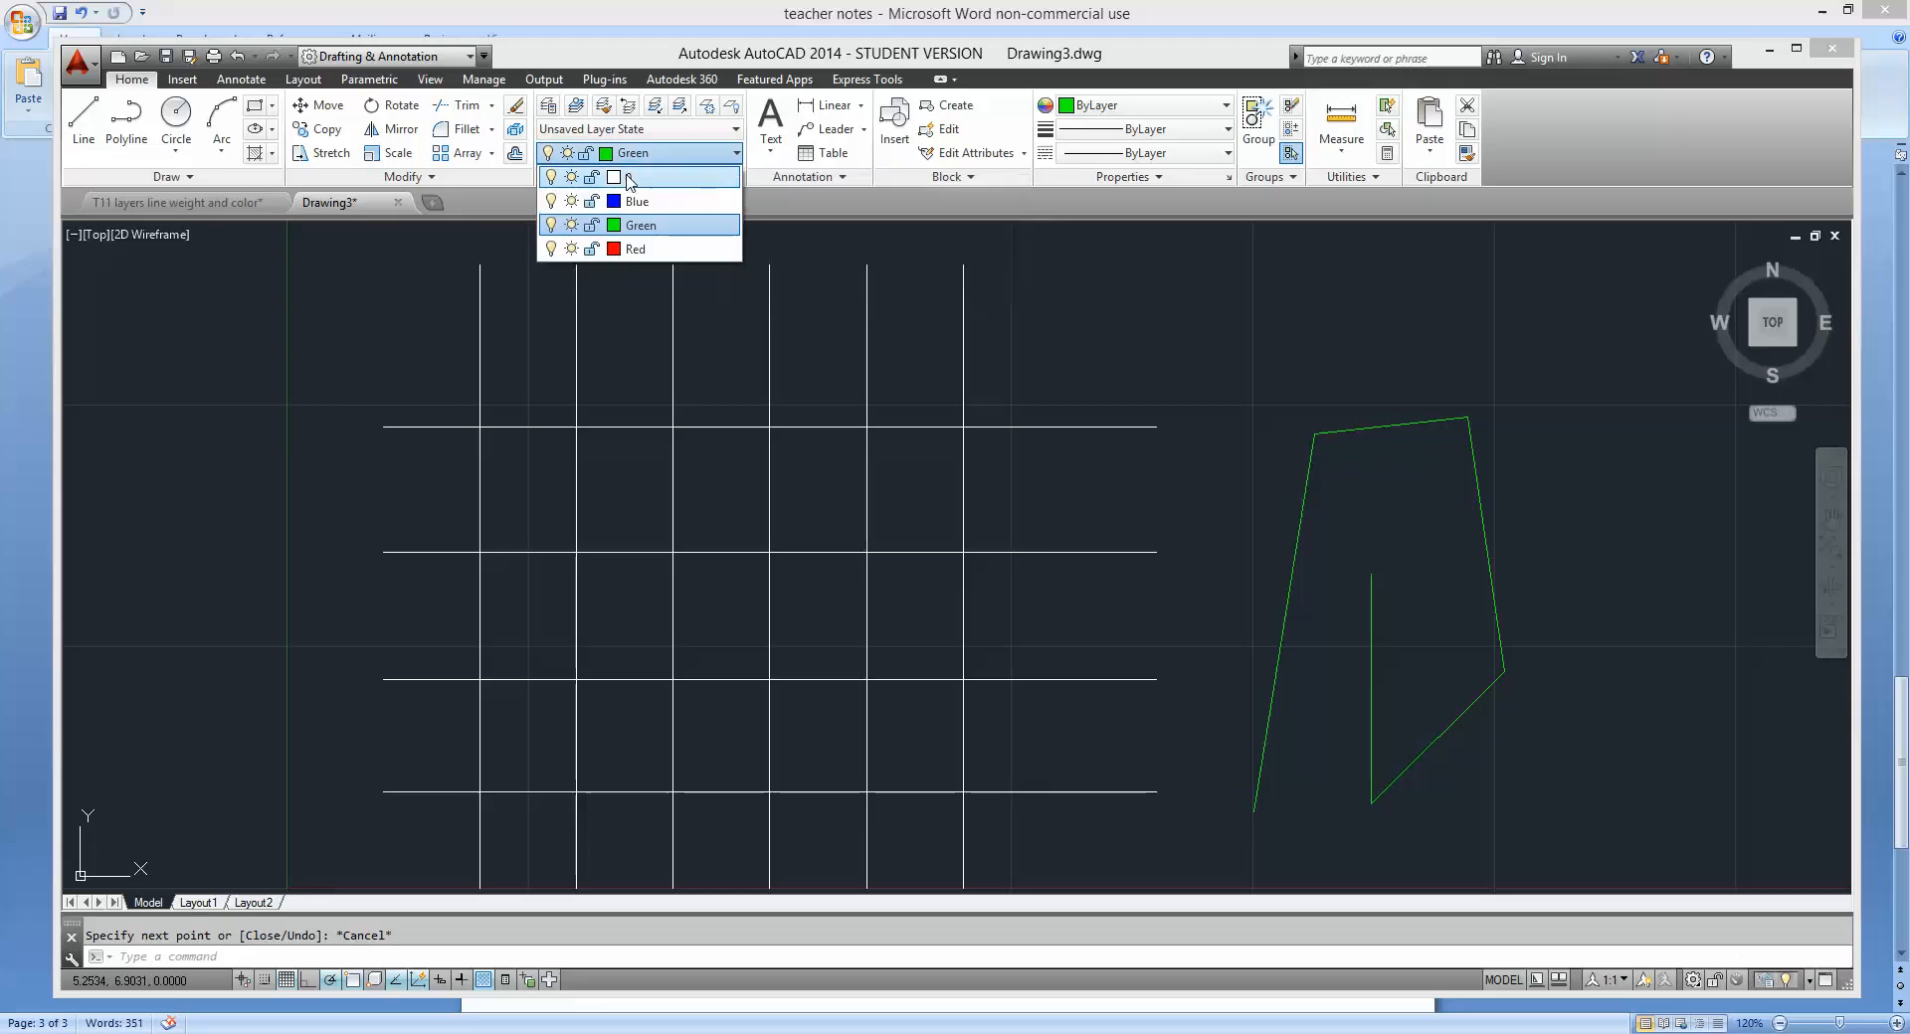
pyautogui.click(661, 250)
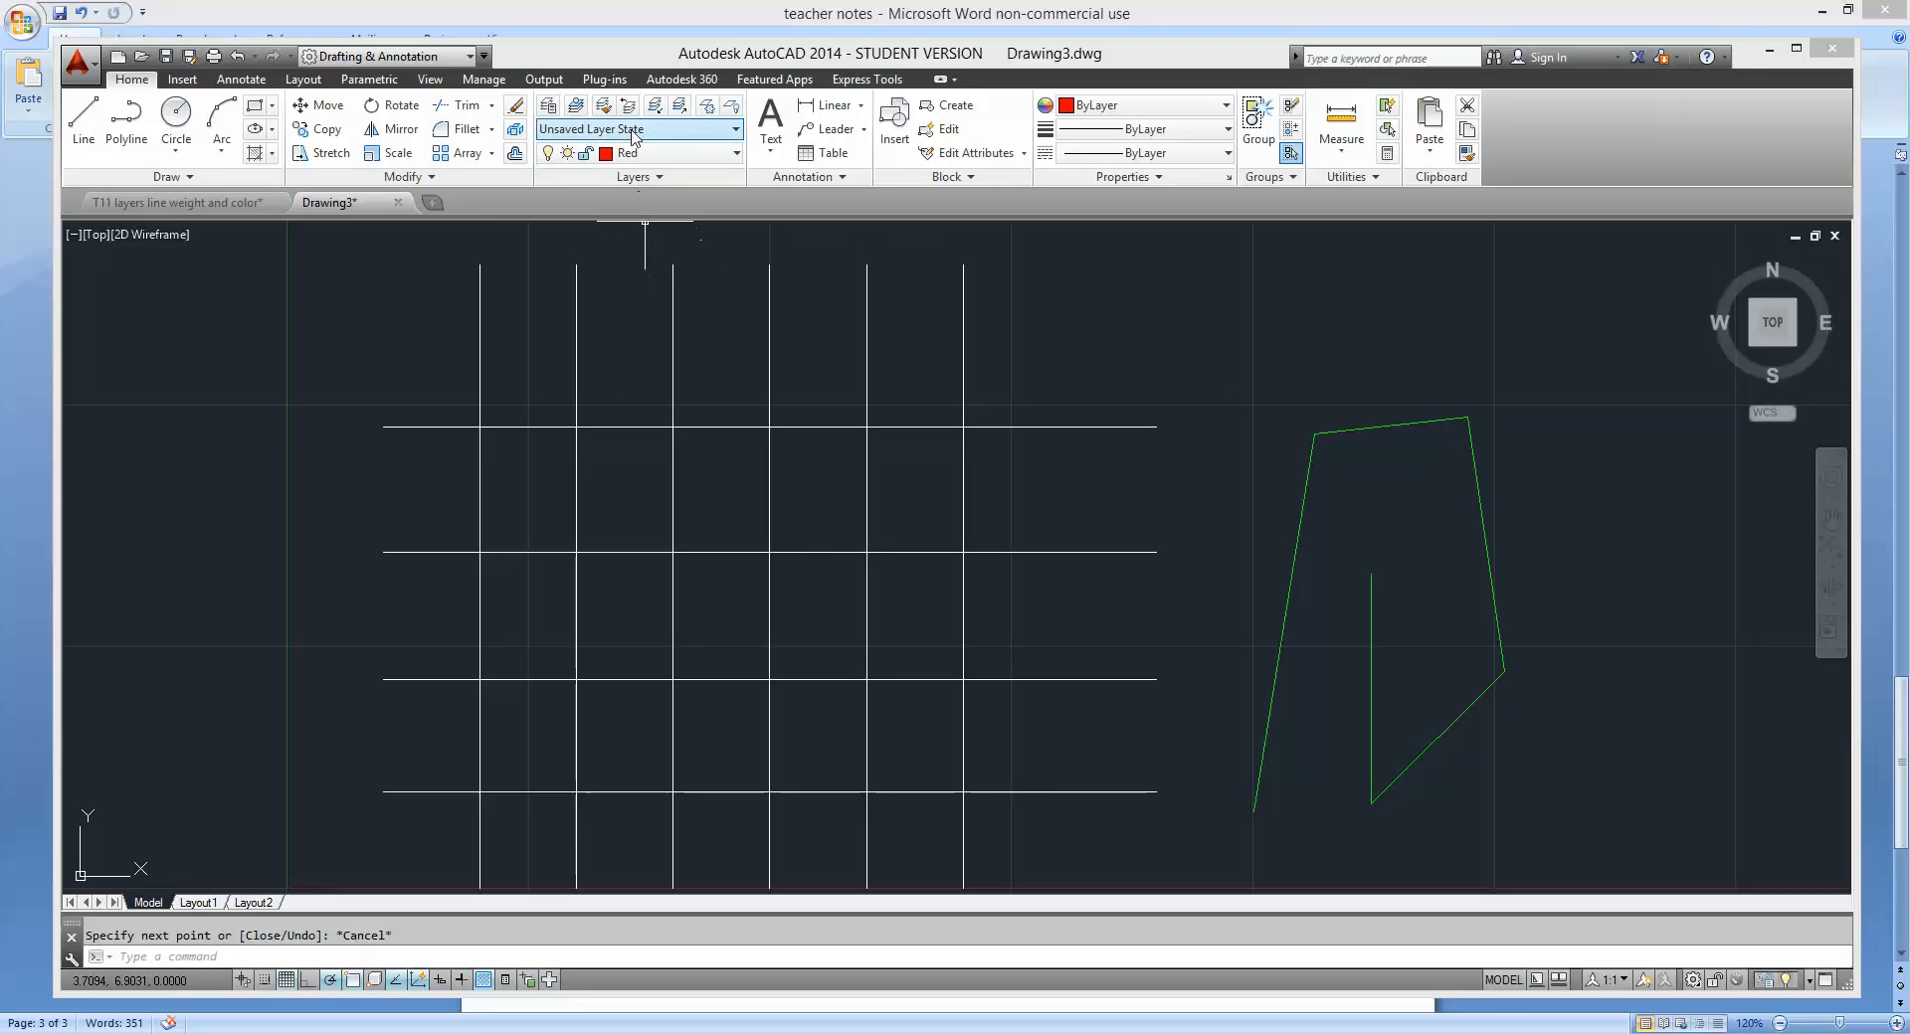
pyautogui.click(1230, 308)
pyautogui.click(1343, 402)
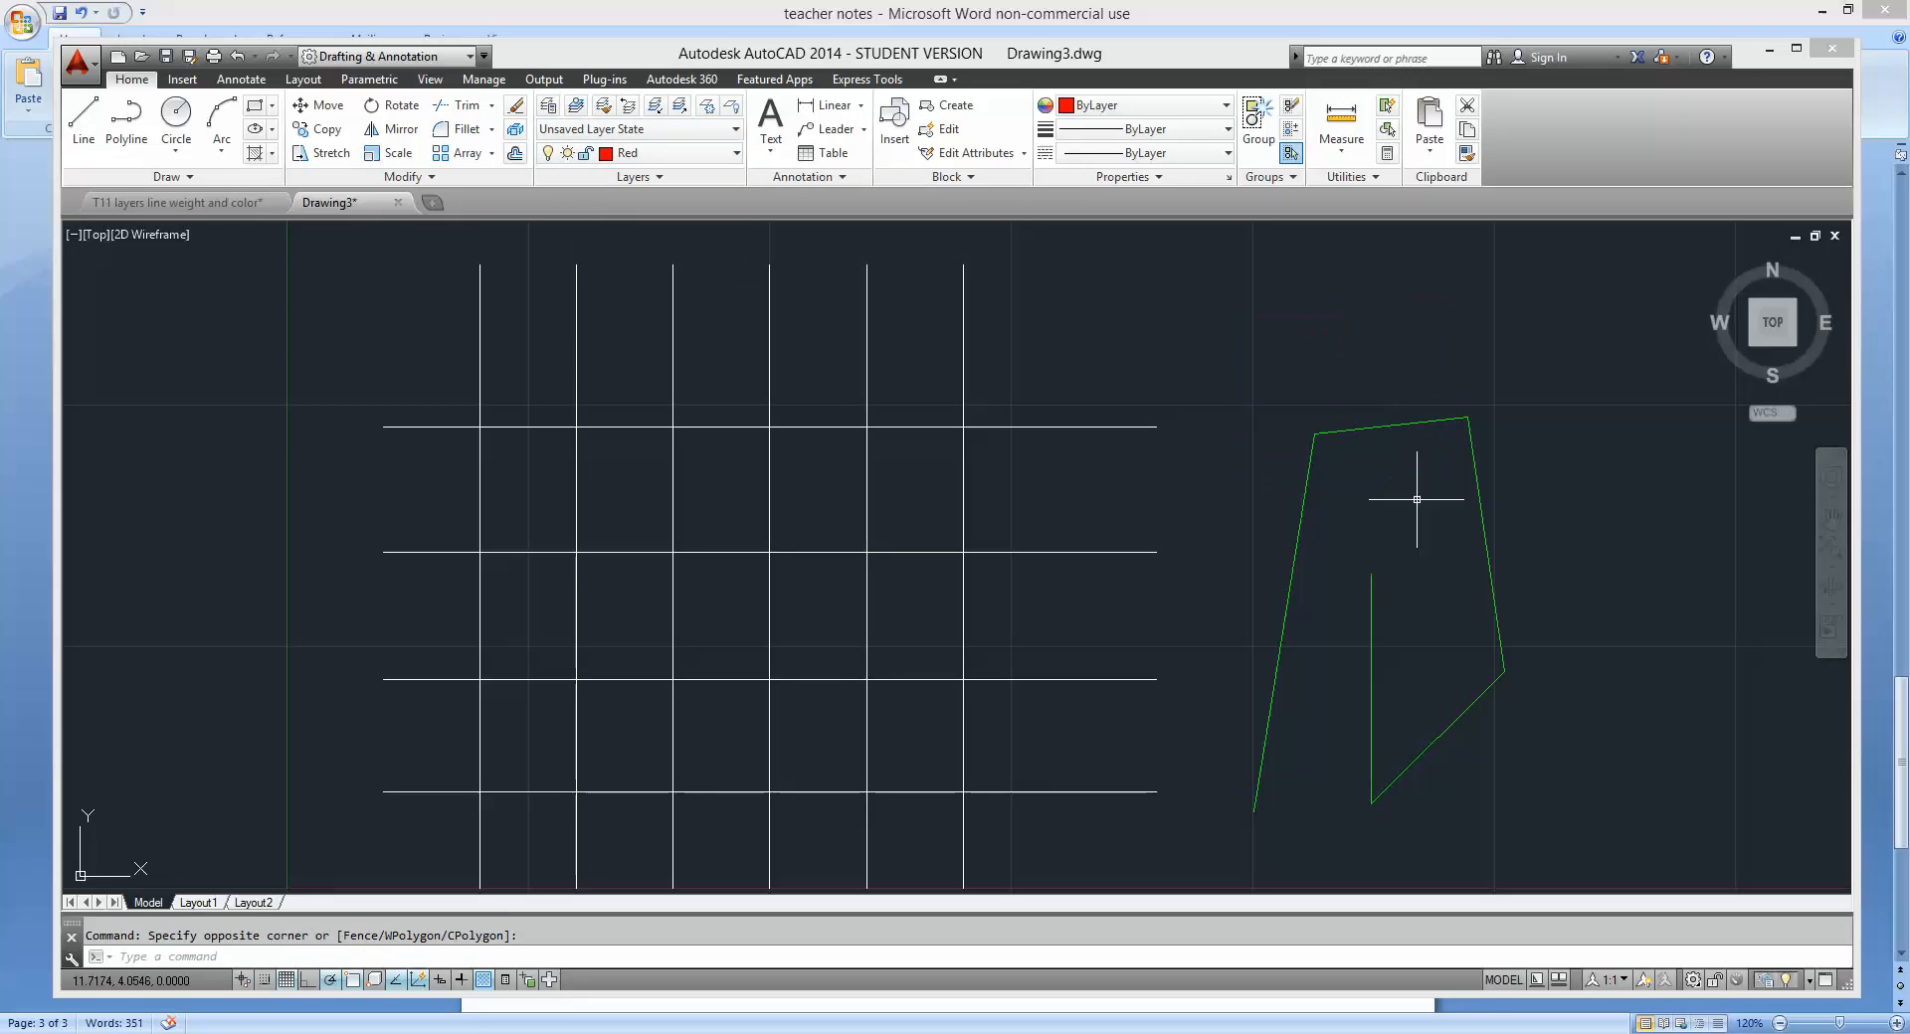
pyautogui.click(69, 149)
pyautogui.click(1502, 788)
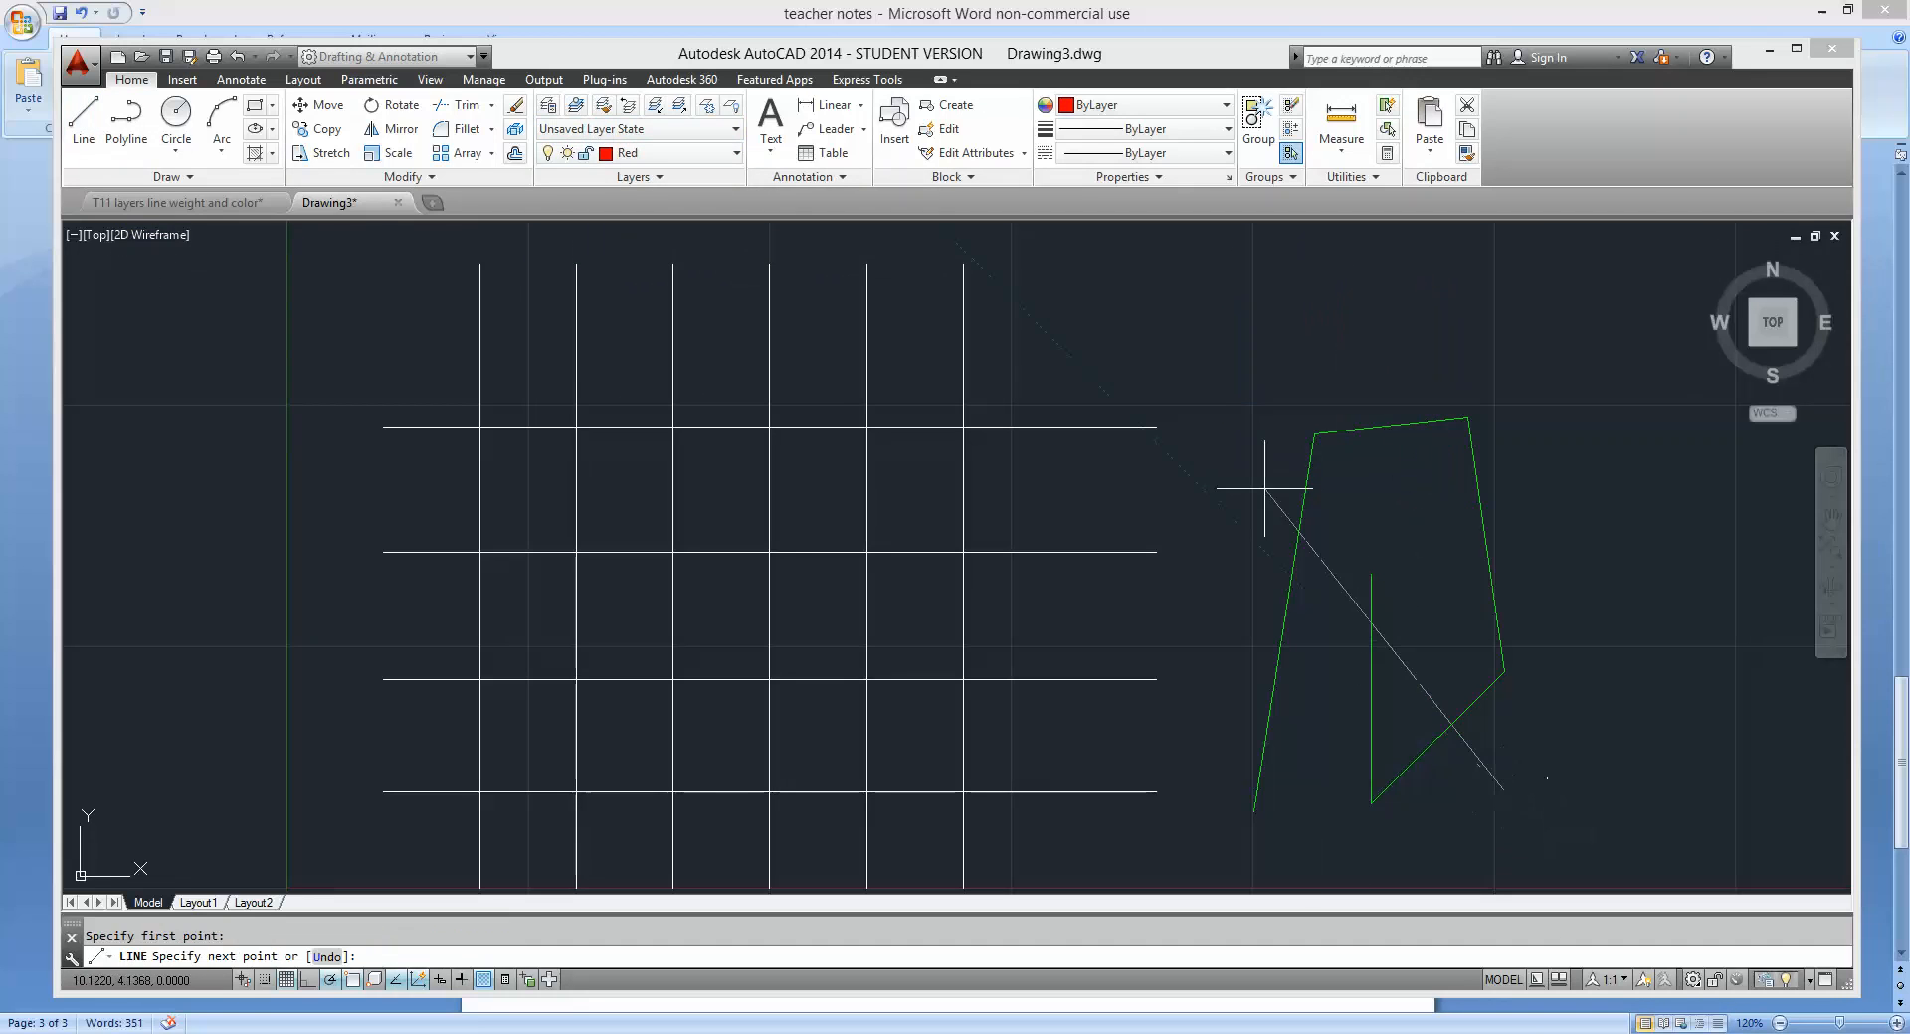
pyautogui.click(1249, 453)
pyautogui.click(1380, 299)
pyautogui.click(1542, 394)
pyautogui.click(1467, 625)
pyautogui.click(1279, 733)
pyautogui.click(1211, 519)
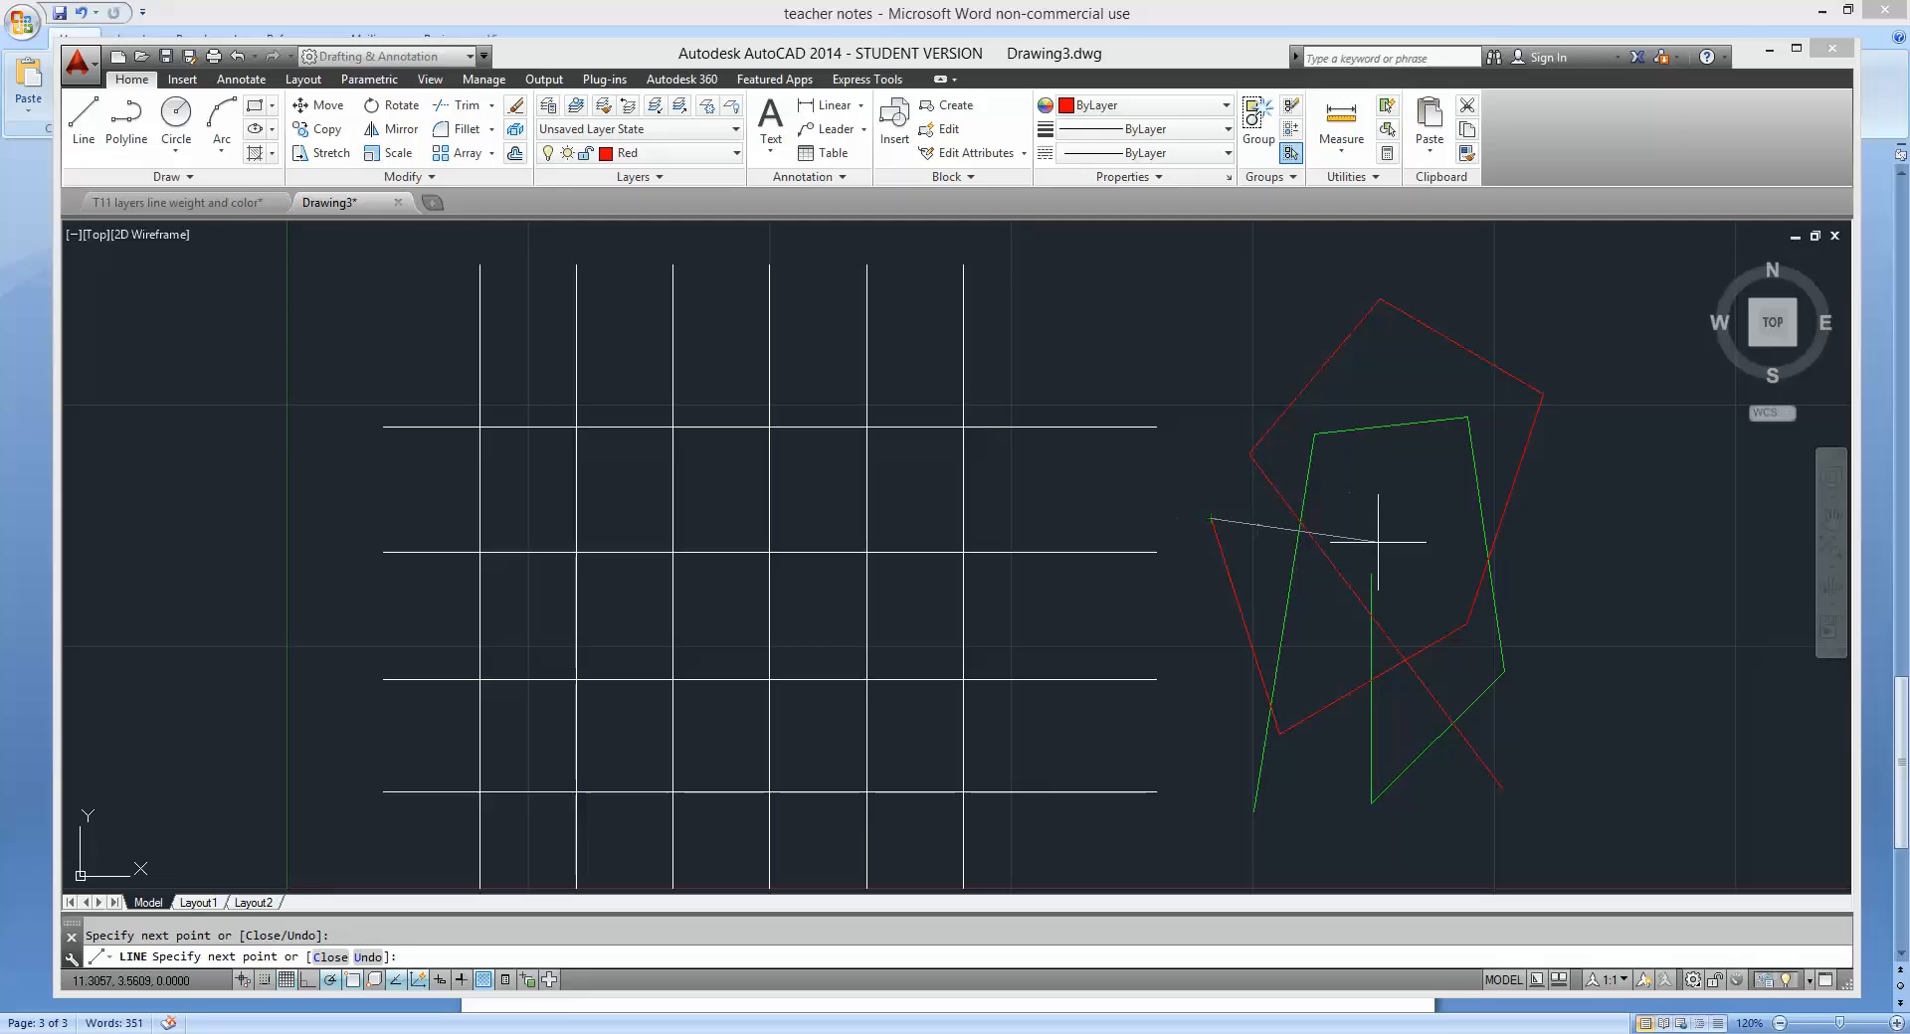
pyautogui.press('Escape')
# Make the Blue layer current and draw an open chain of six connected line segments across the green and red shapes.
pyautogui.click(657, 152)
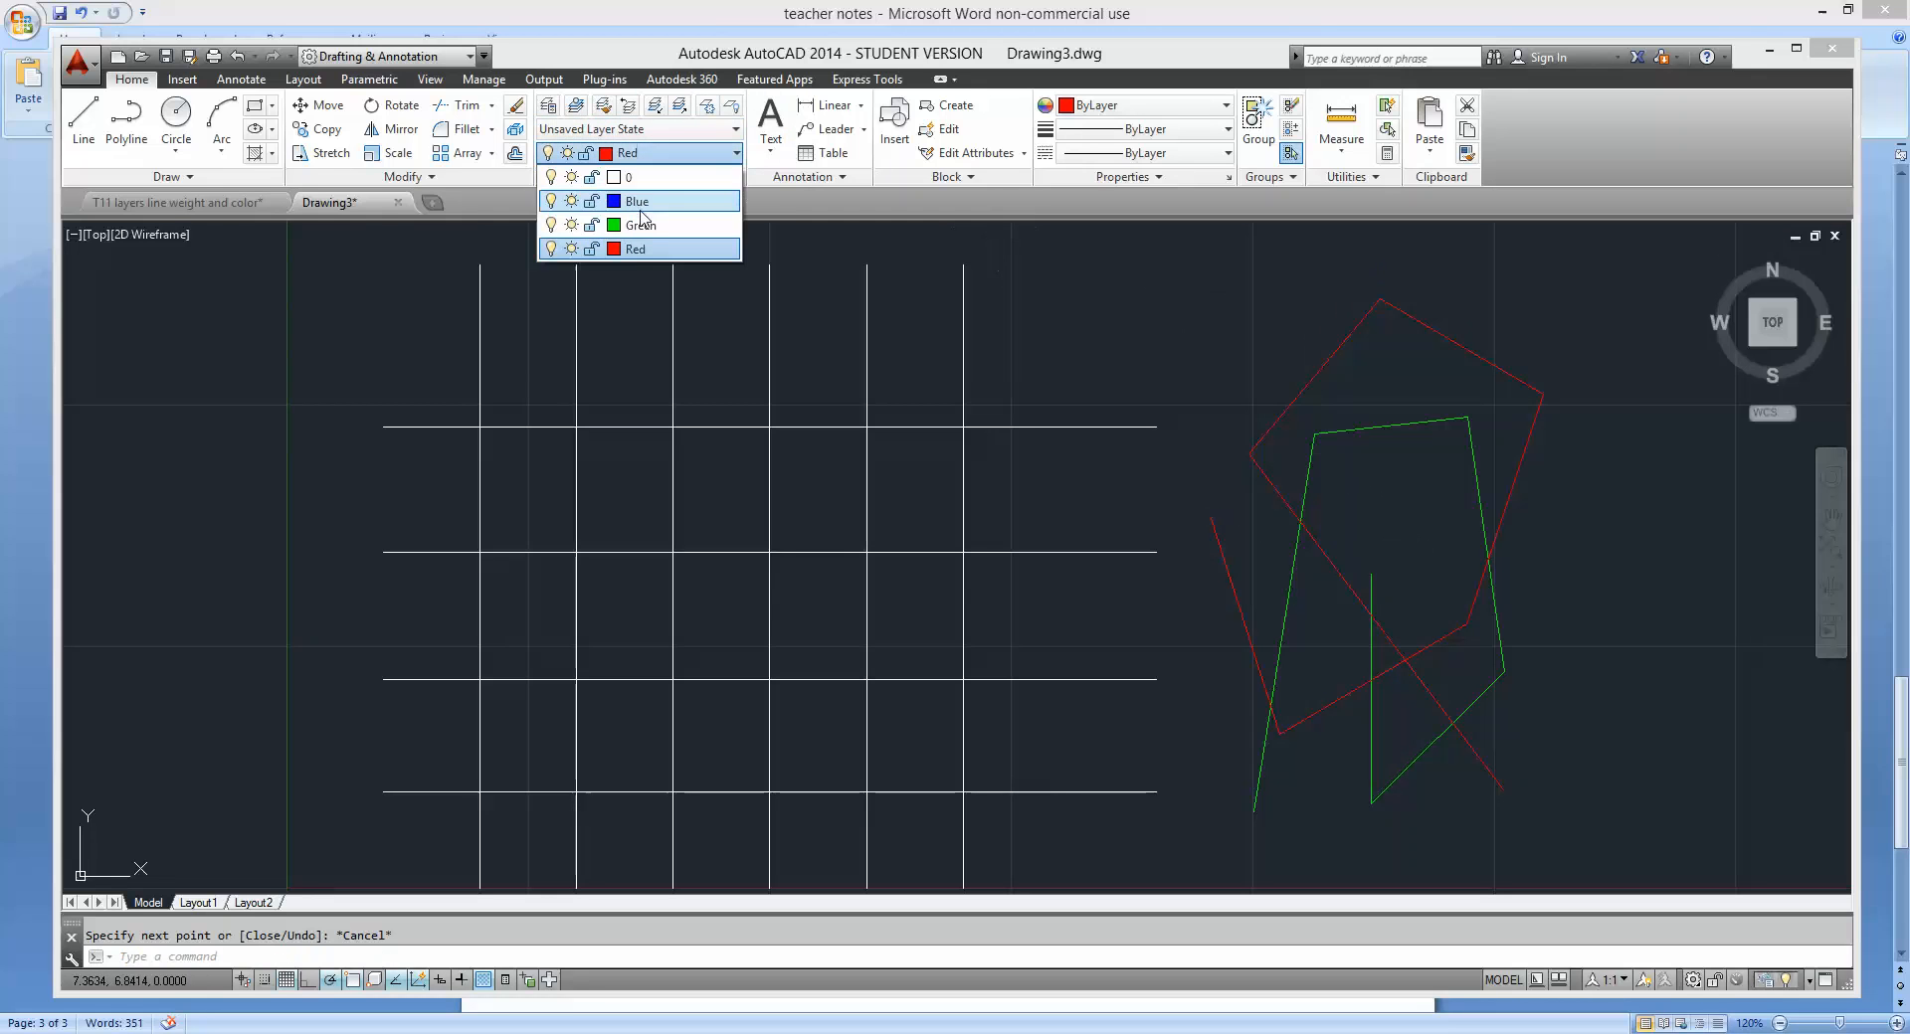
pyautogui.click(635, 201)
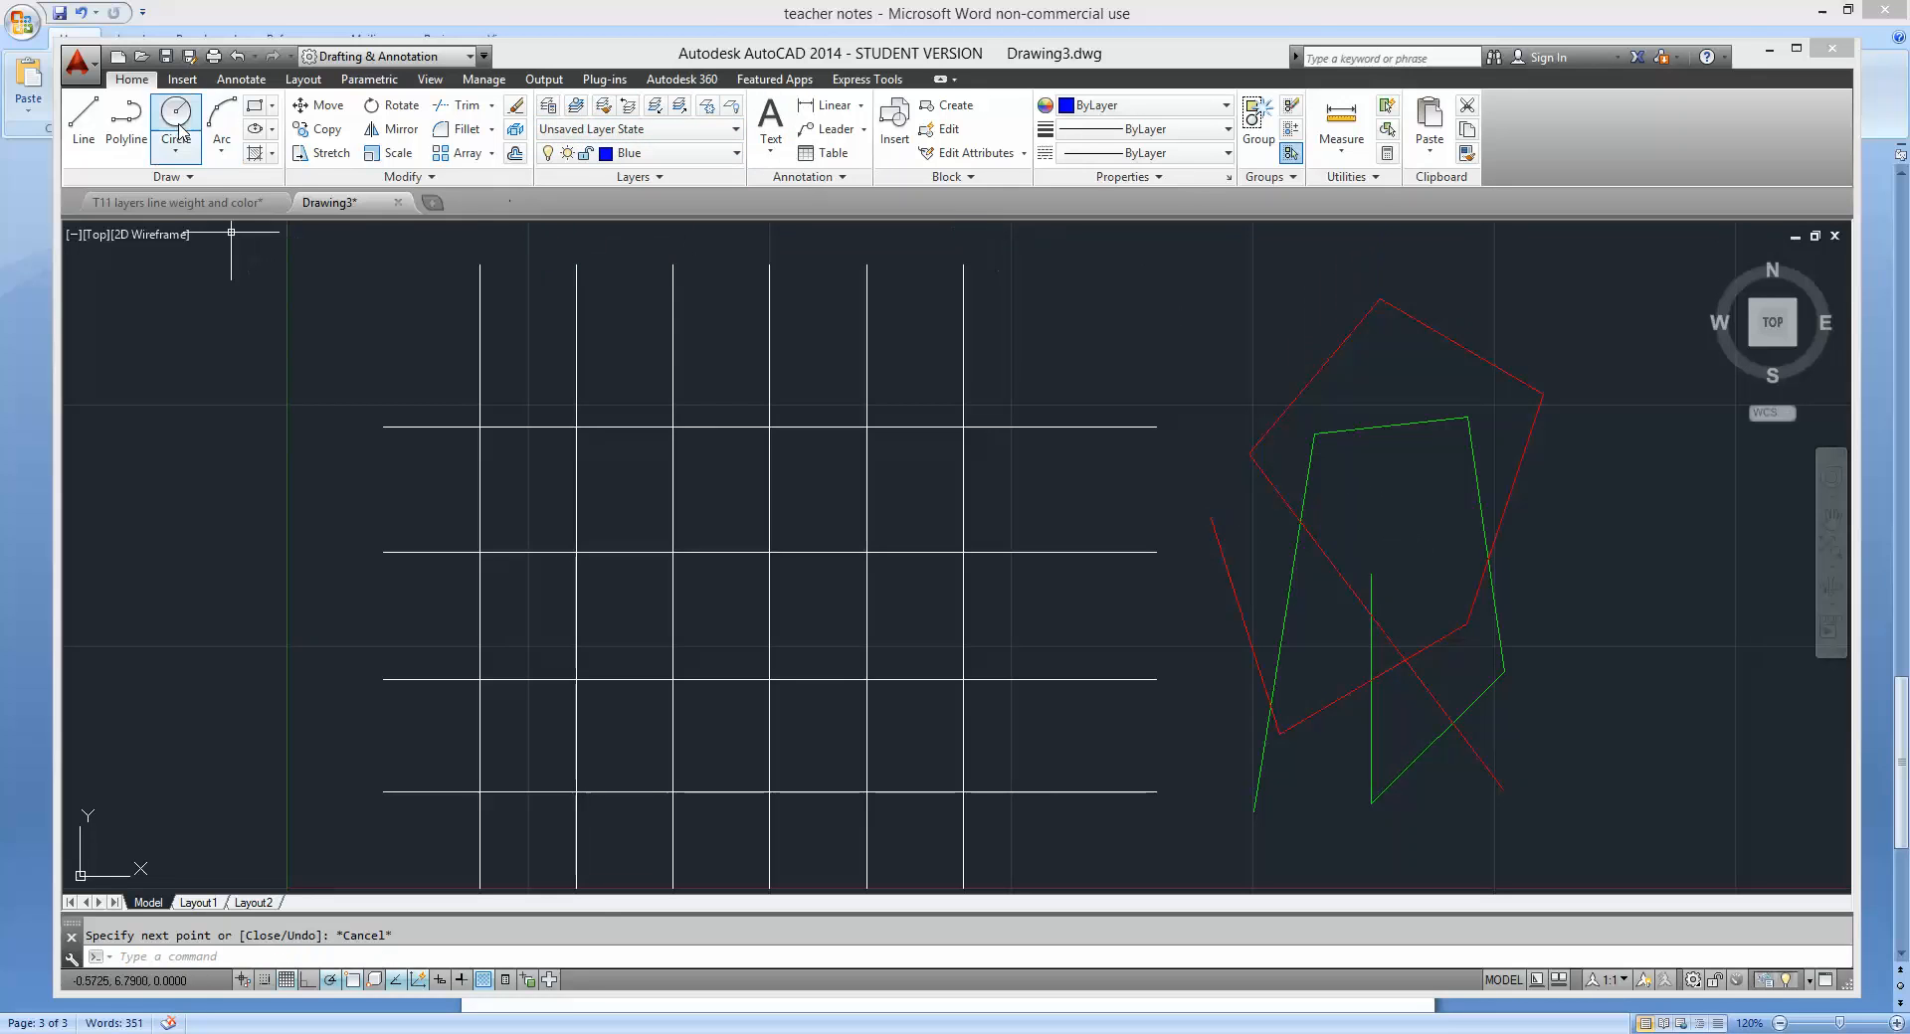
pyautogui.click(84, 119)
pyautogui.click(1275, 301)
pyautogui.click(1554, 748)
pyautogui.click(1298, 748)
pyautogui.click(1212, 487)
pyautogui.click(1422, 381)
pyautogui.click(1661, 488)
pyautogui.click(1502, 656)
pyautogui.press('Escape')
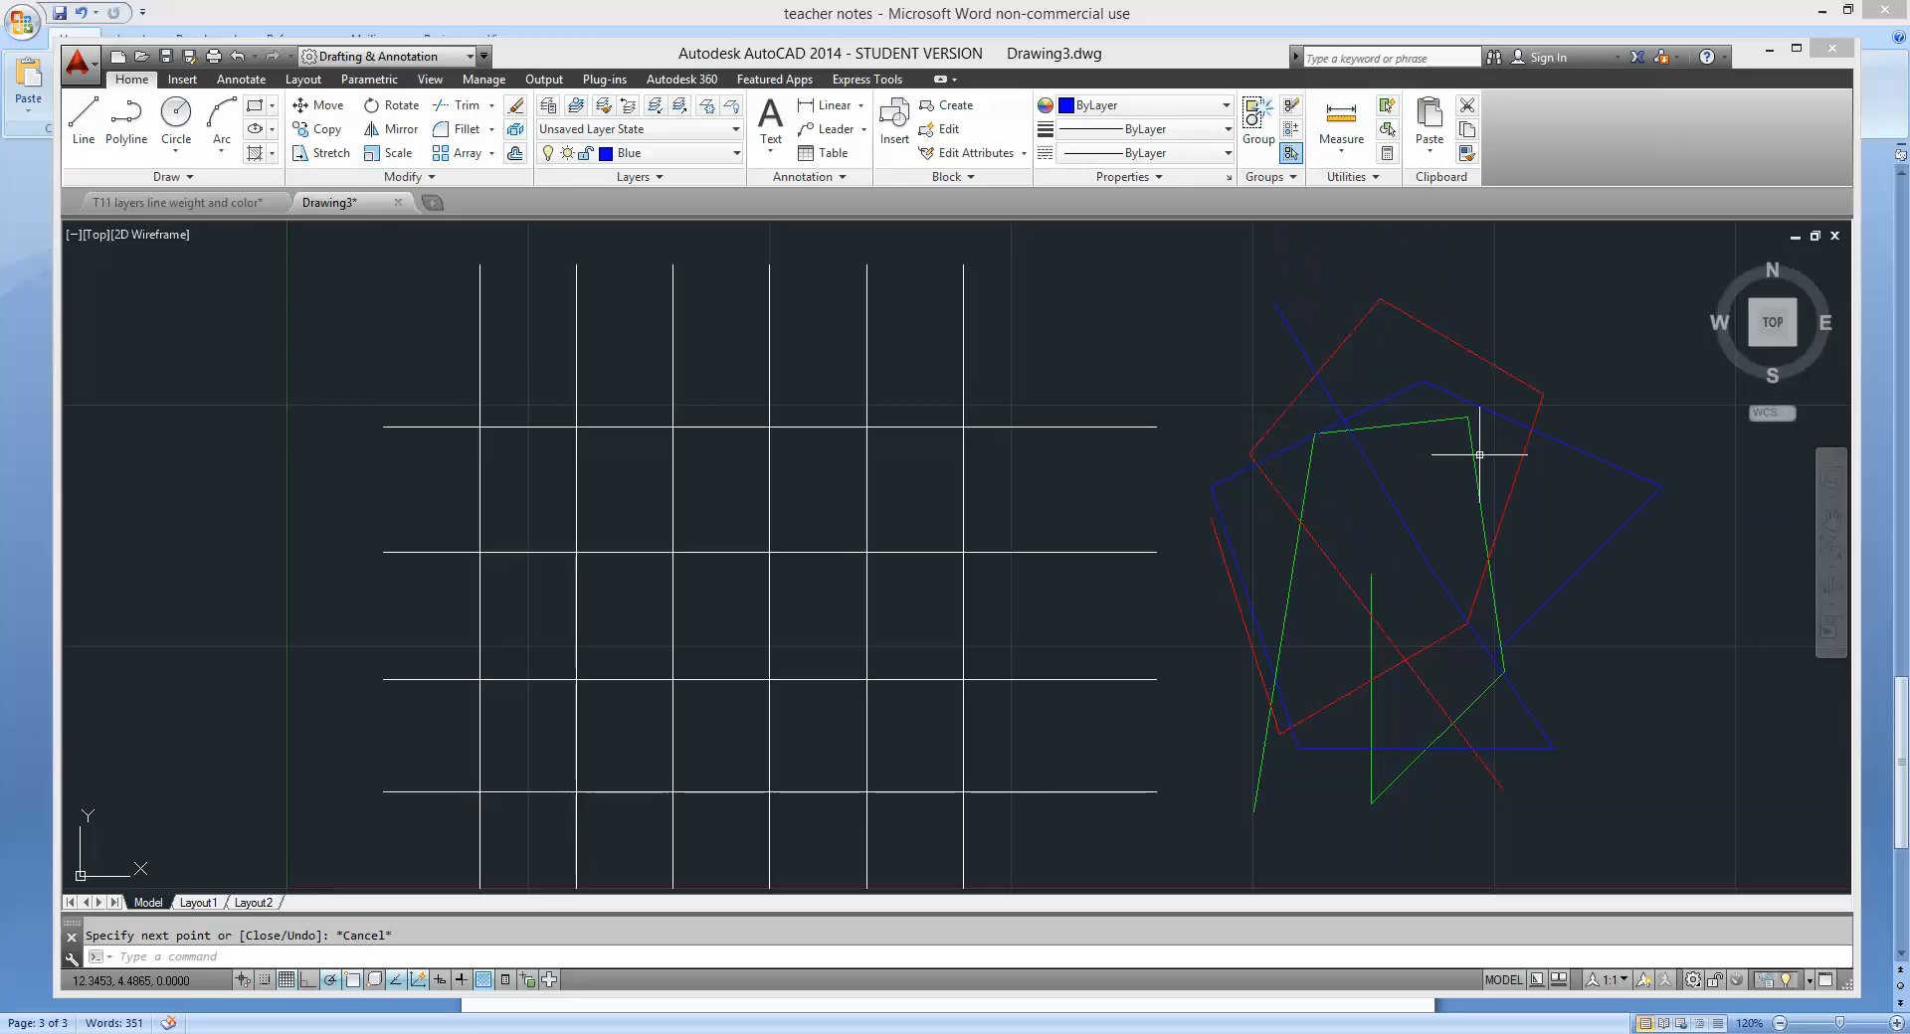
# Make the Green layer current and turn off layers 0, Blue and Red.
pyautogui.click(694, 155)
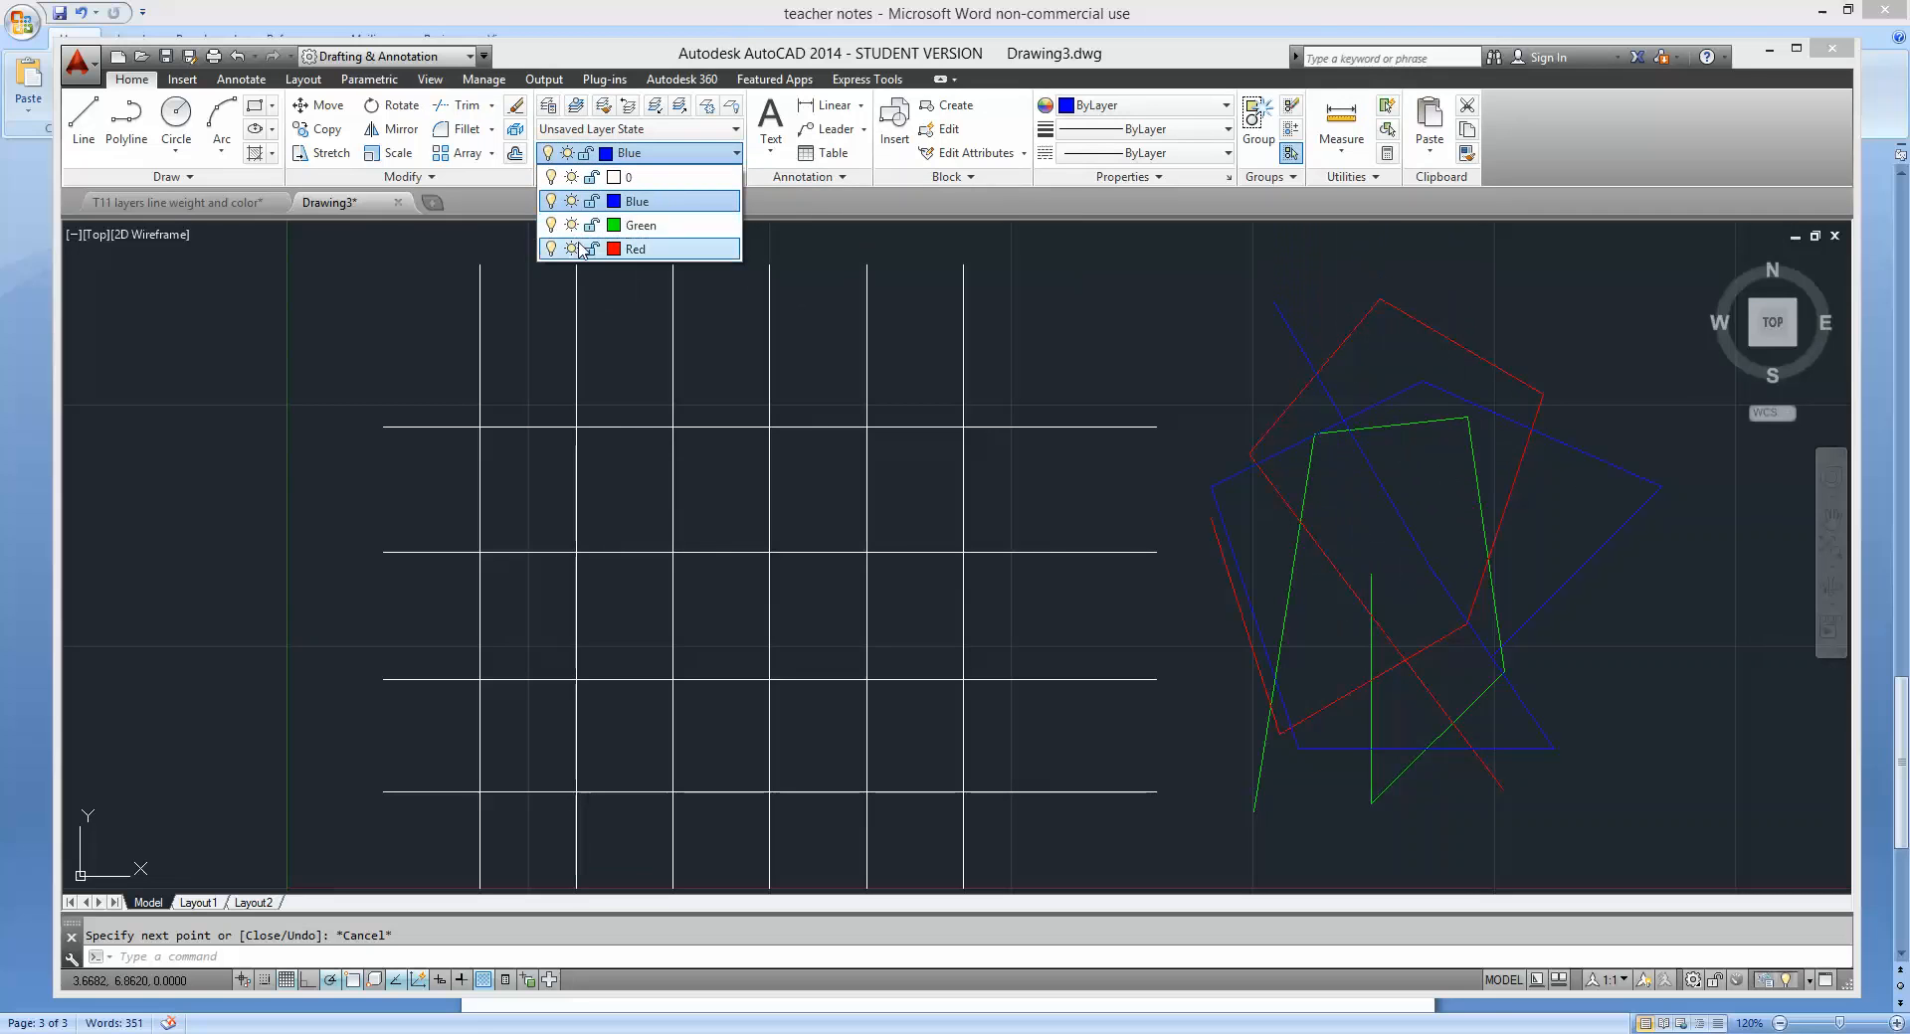
pyautogui.click(632, 225)
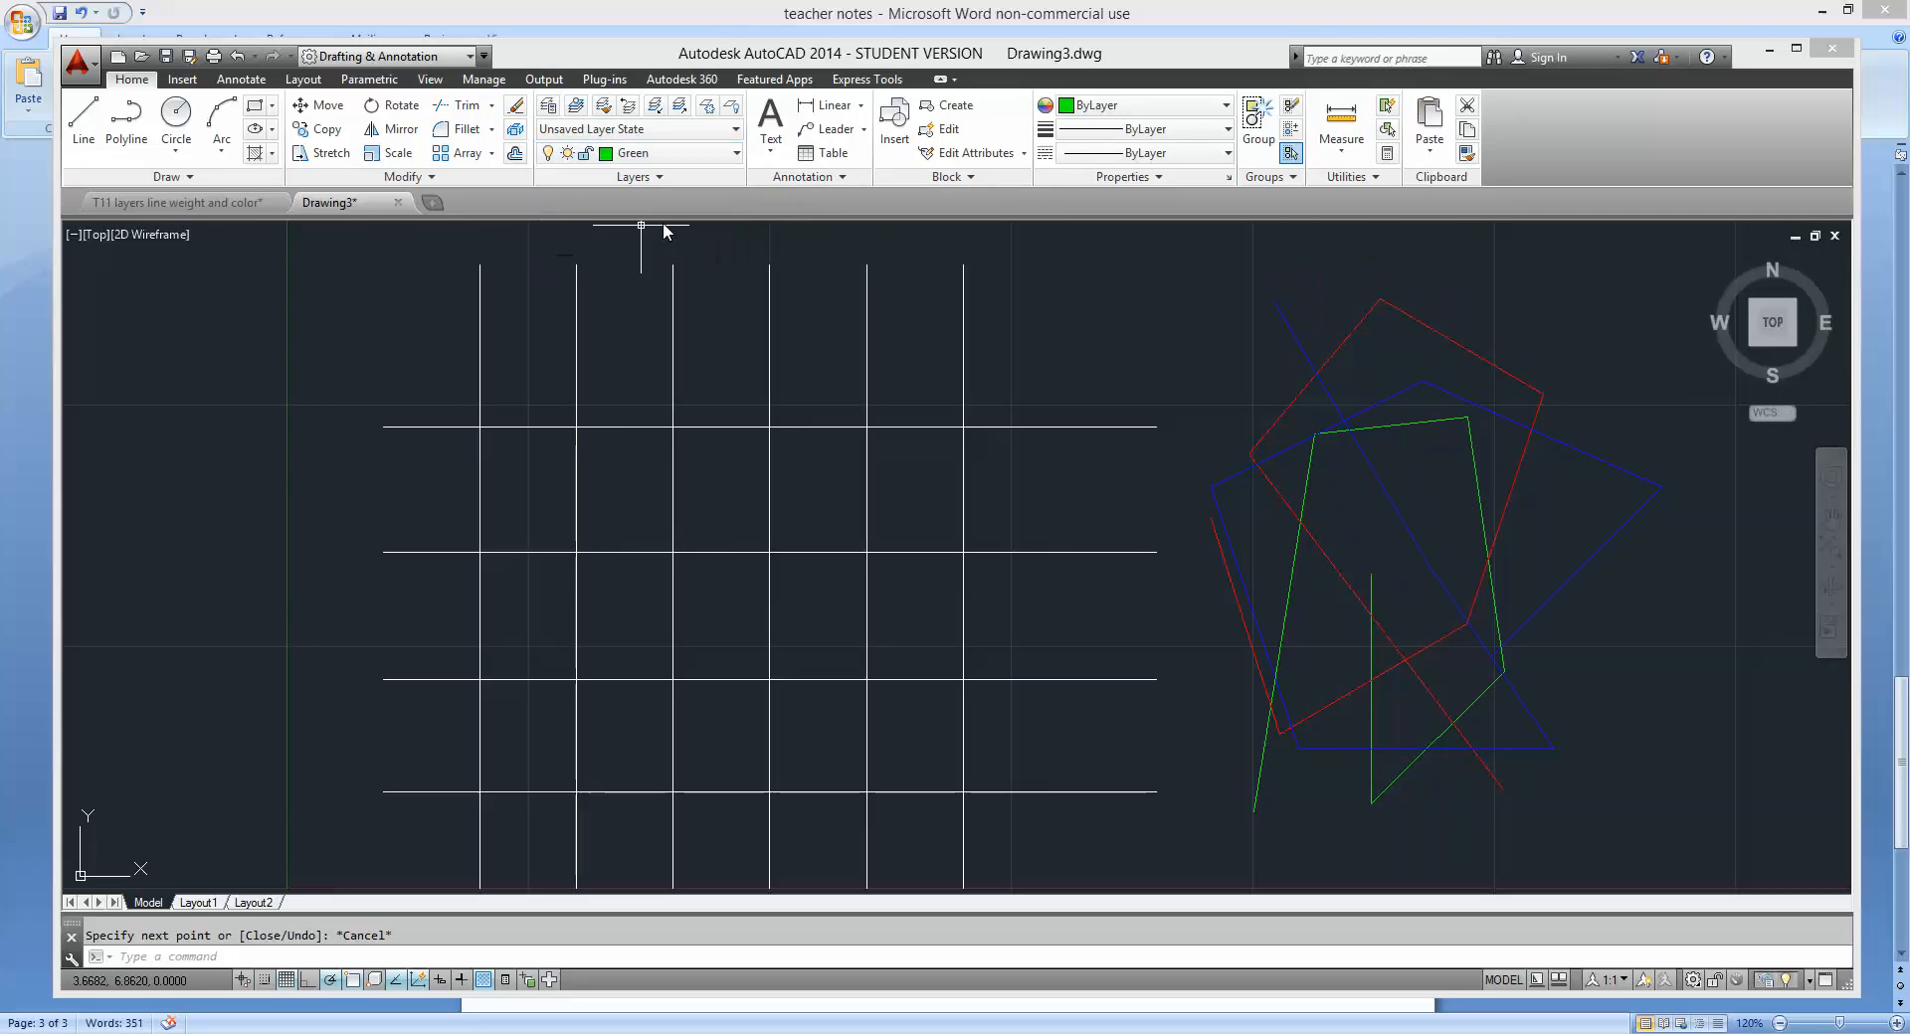
pyautogui.click(661, 153)
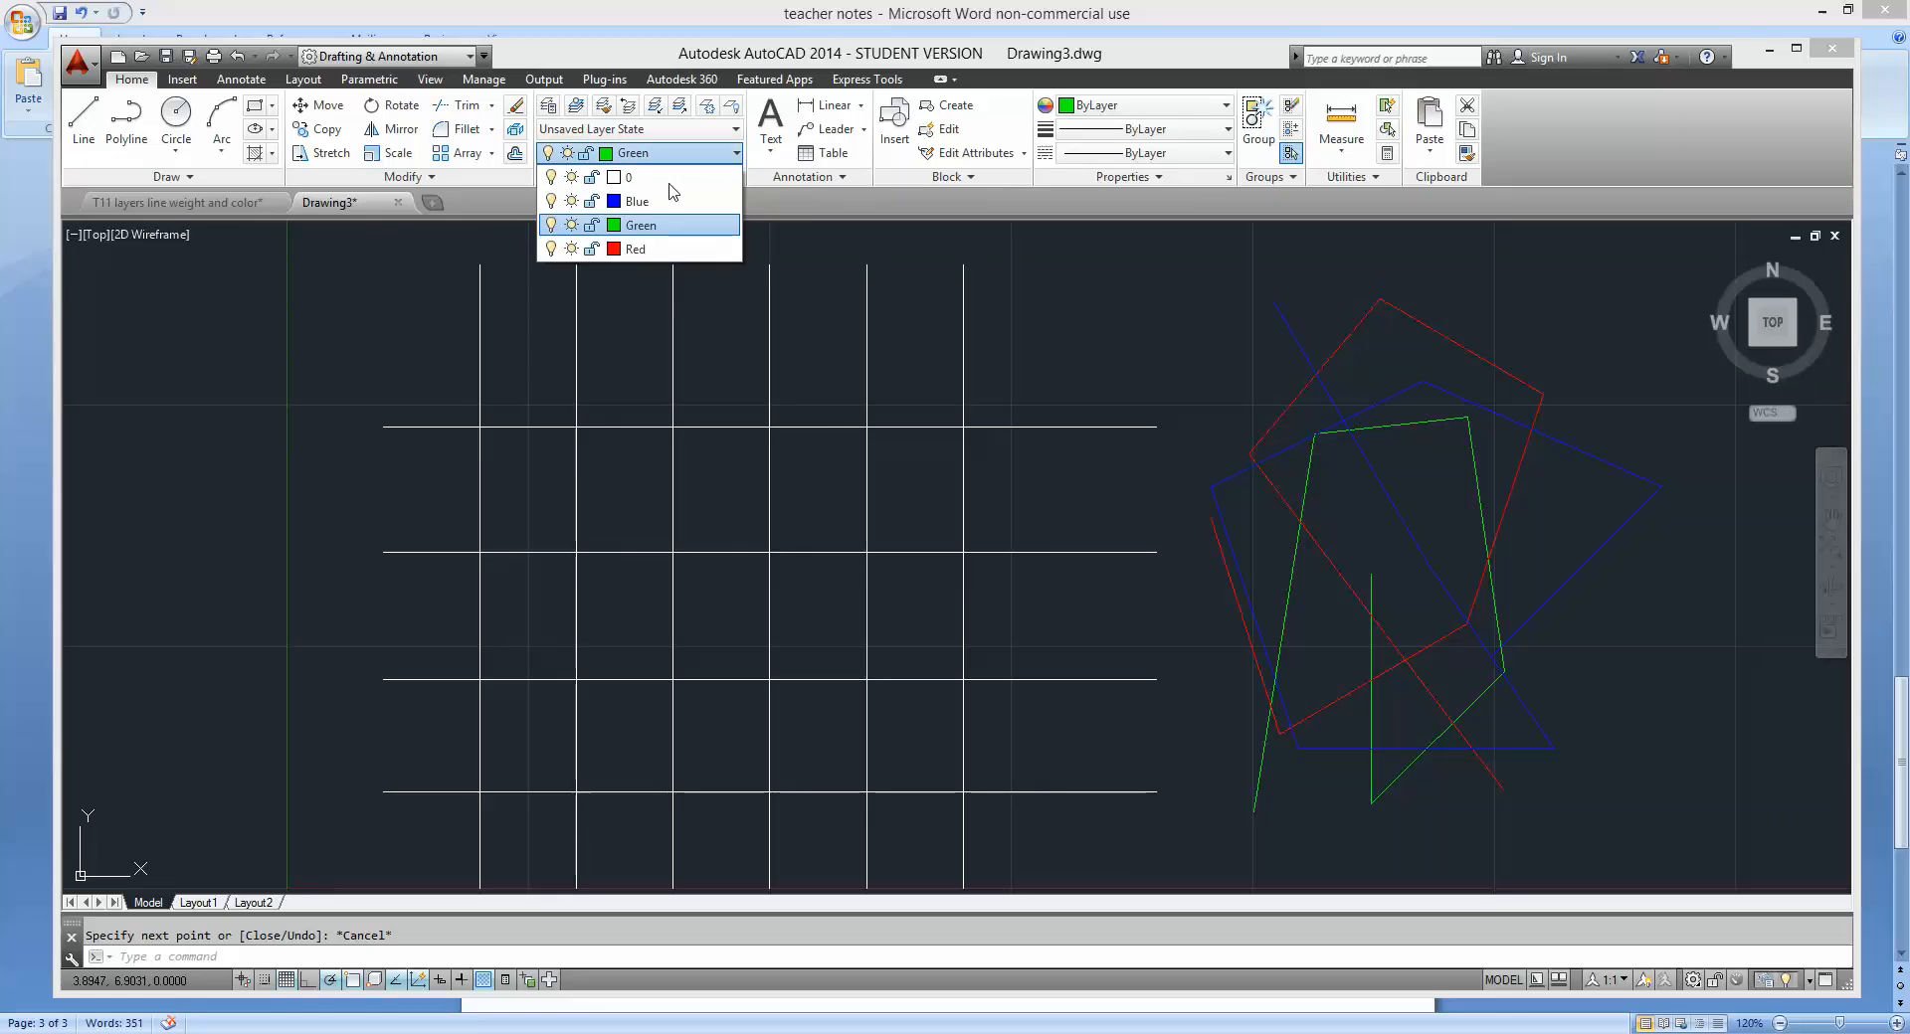
pyautogui.click(551, 201)
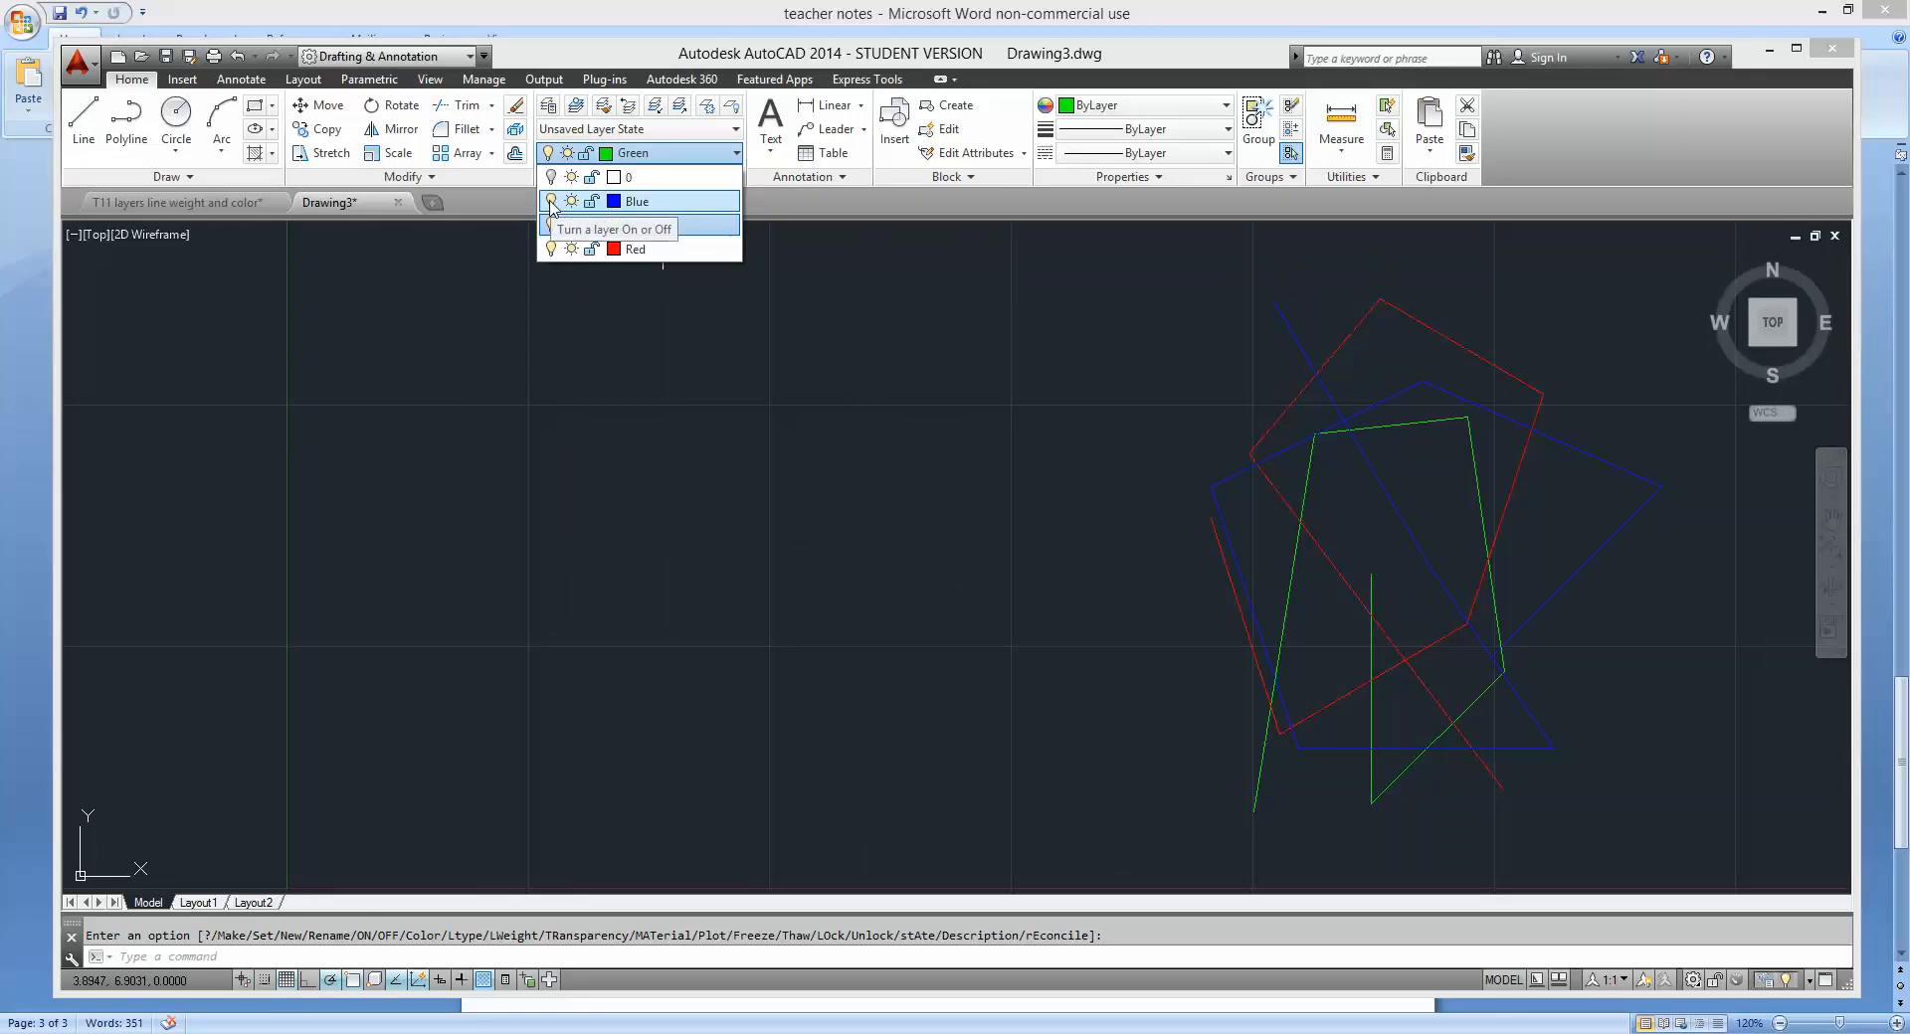
pyautogui.click(551, 249)
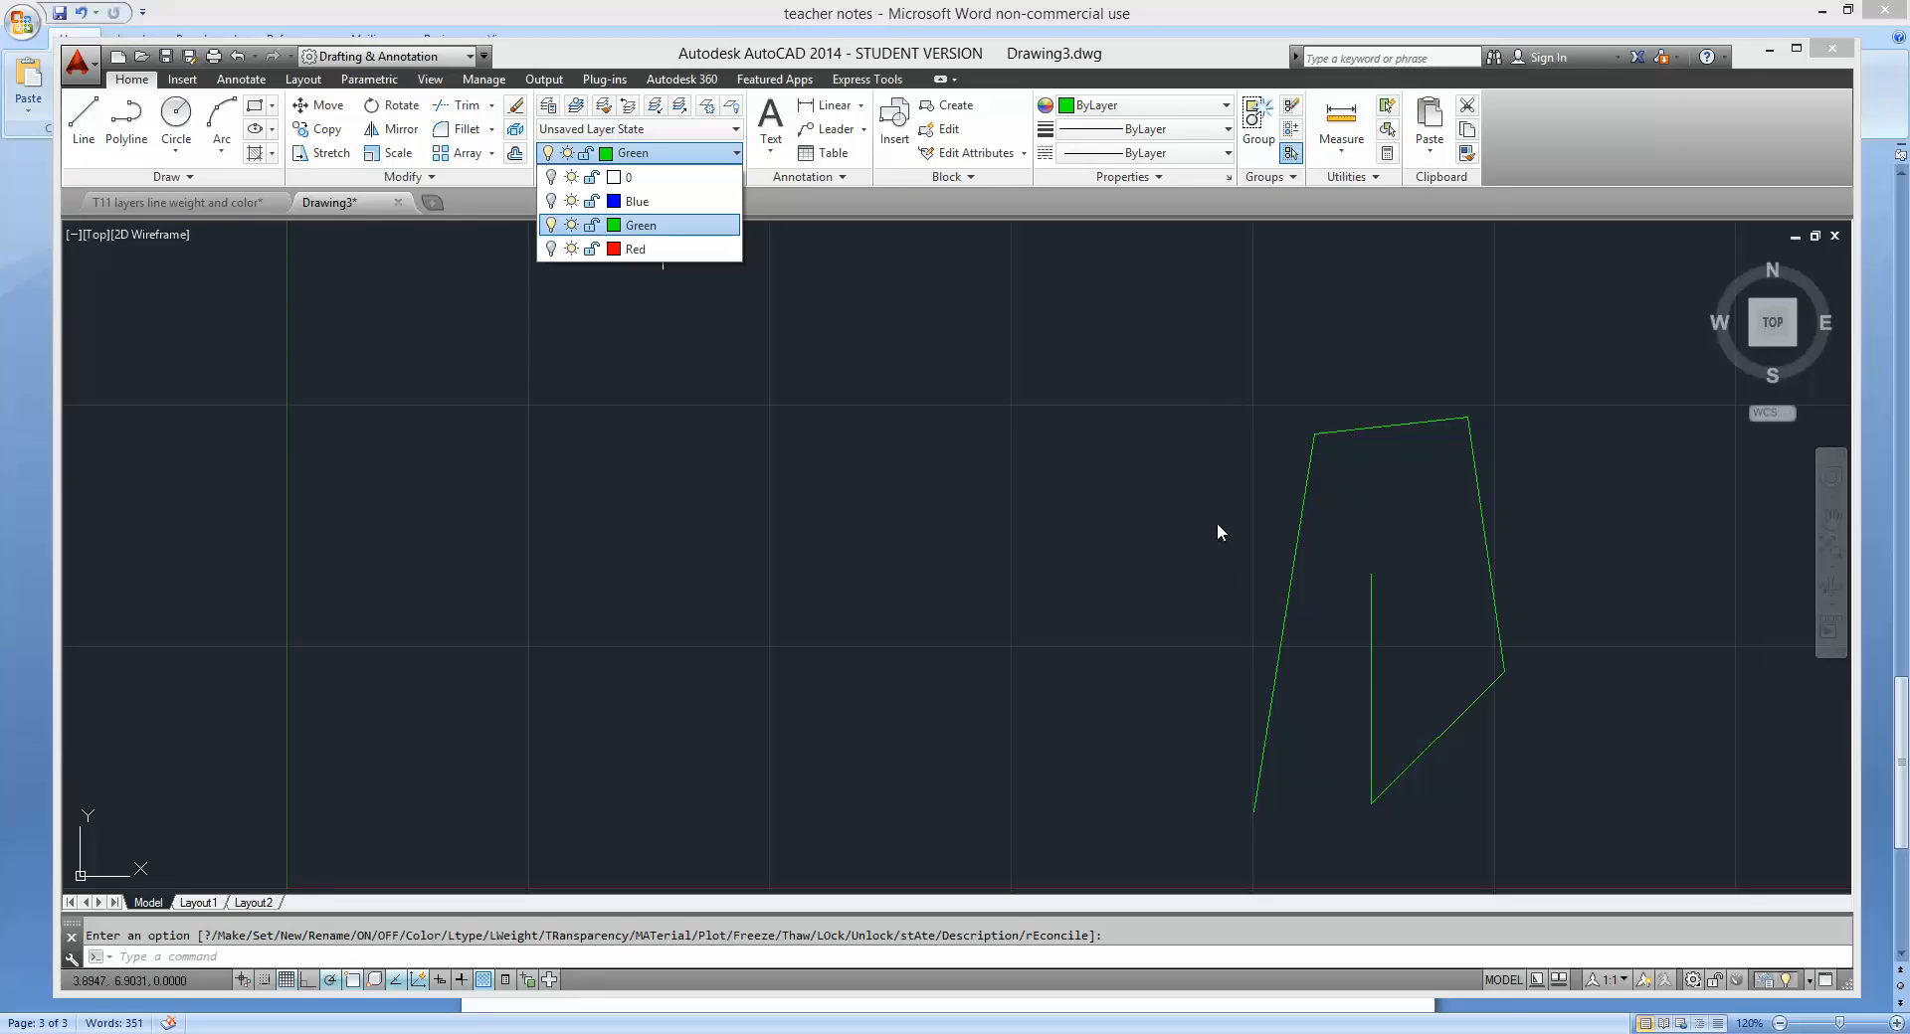
# Turn layers 0, Blue and Red back on, keeping Green as the current layer.
pyautogui.click(550, 177)
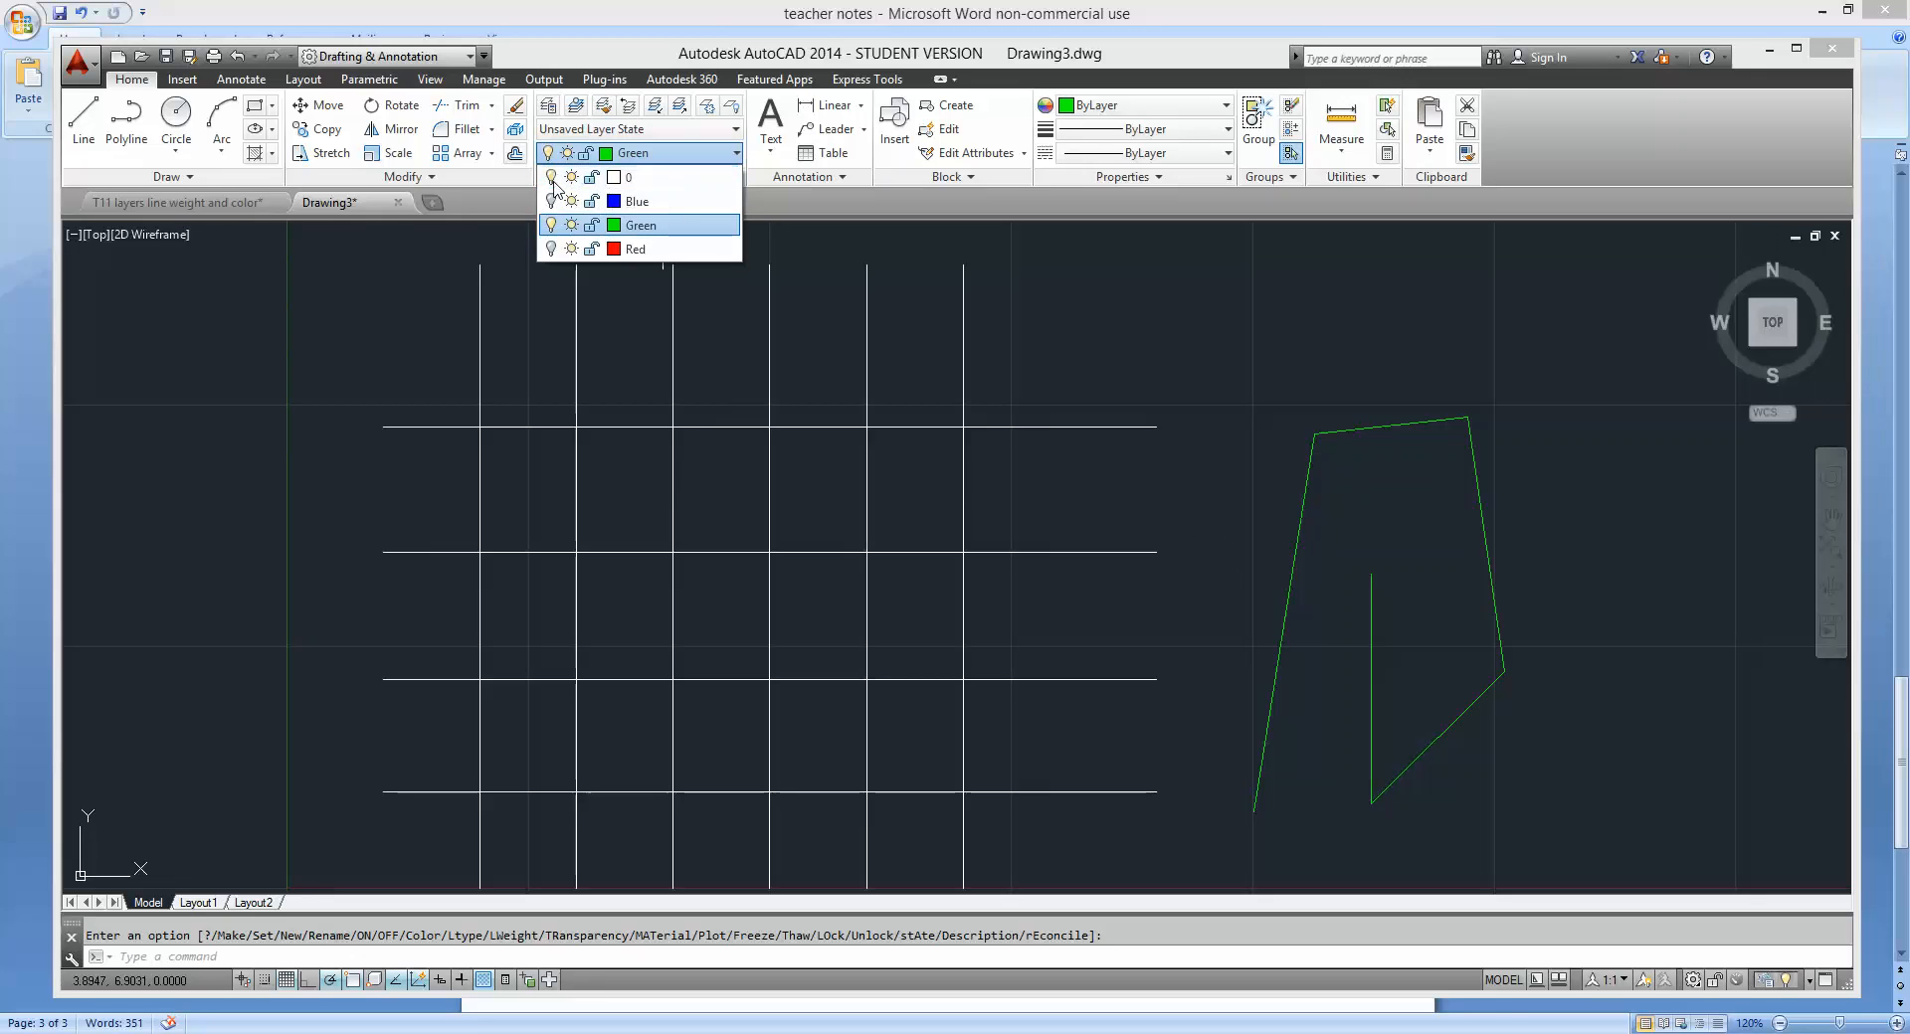
pyautogui.click(550, 201)
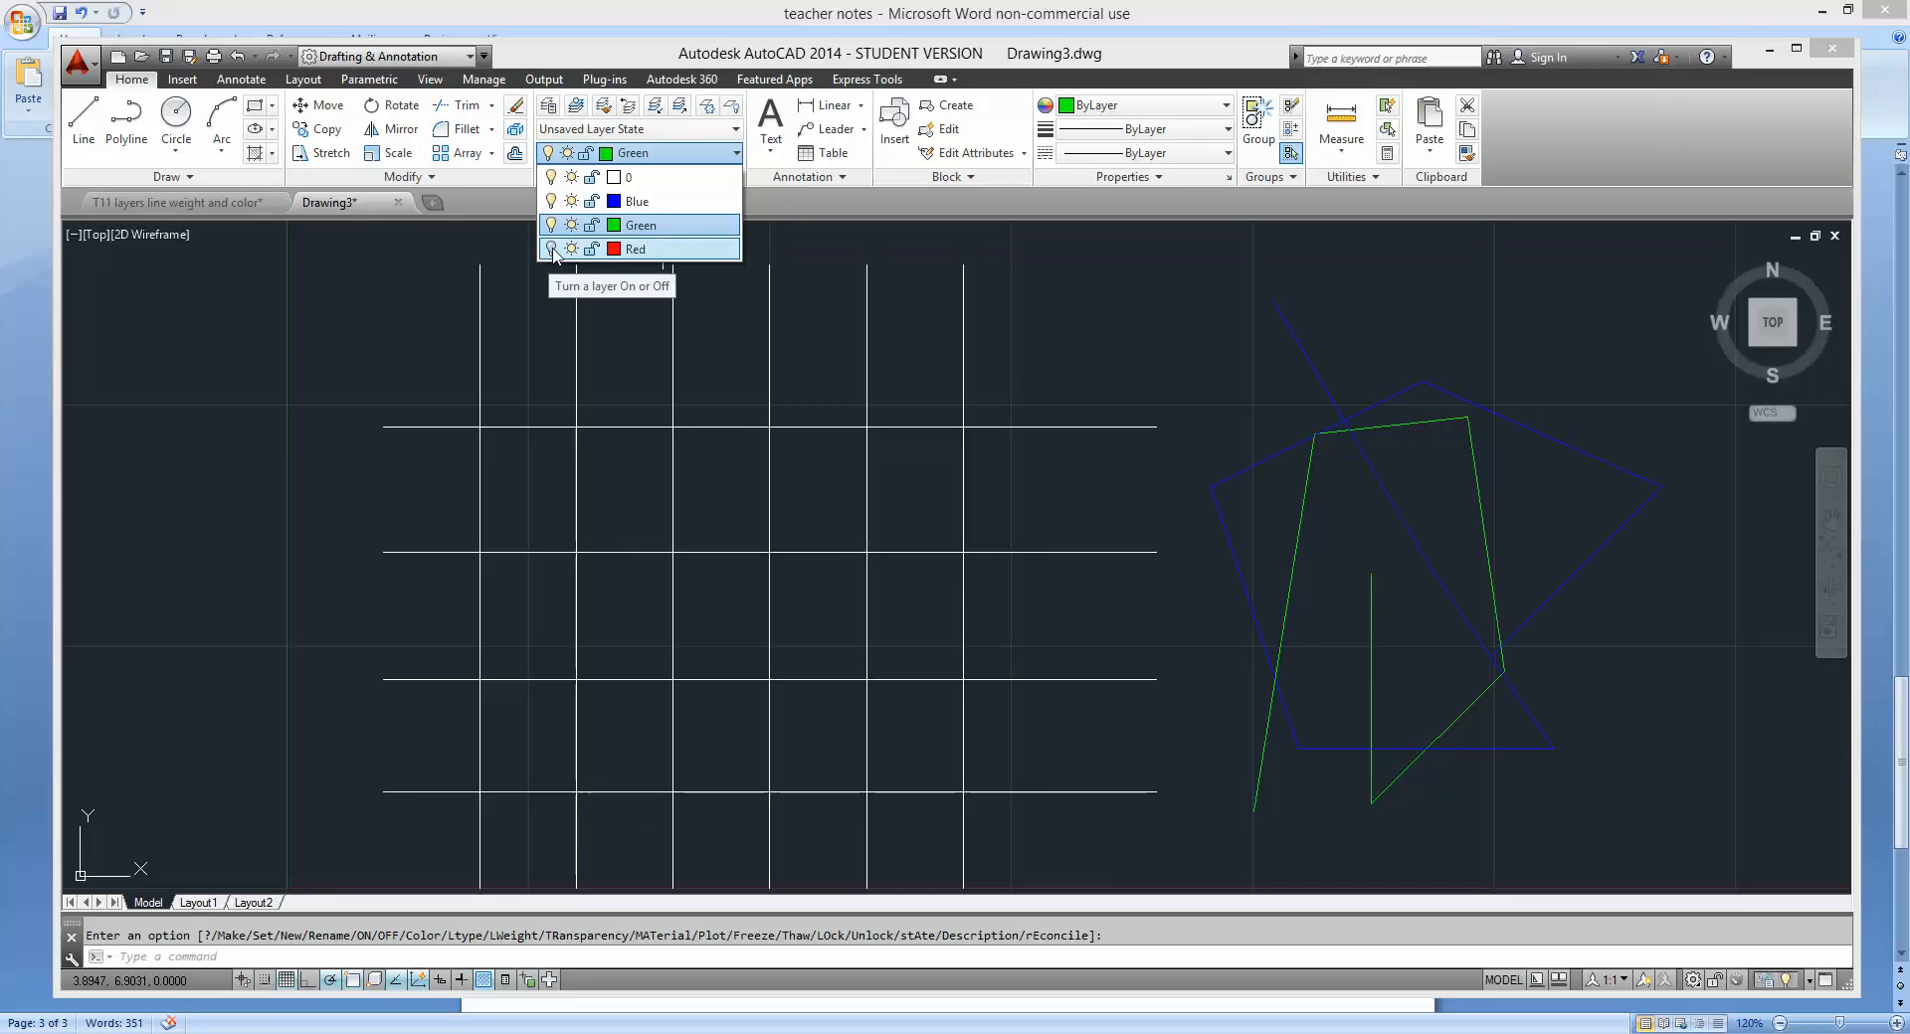
pyautogui.click(551, 248)
pyautogui.click(619, 226)
# Delete all the green, red and blue line chains beside the grid.
pyautogui.click(1167, 244)
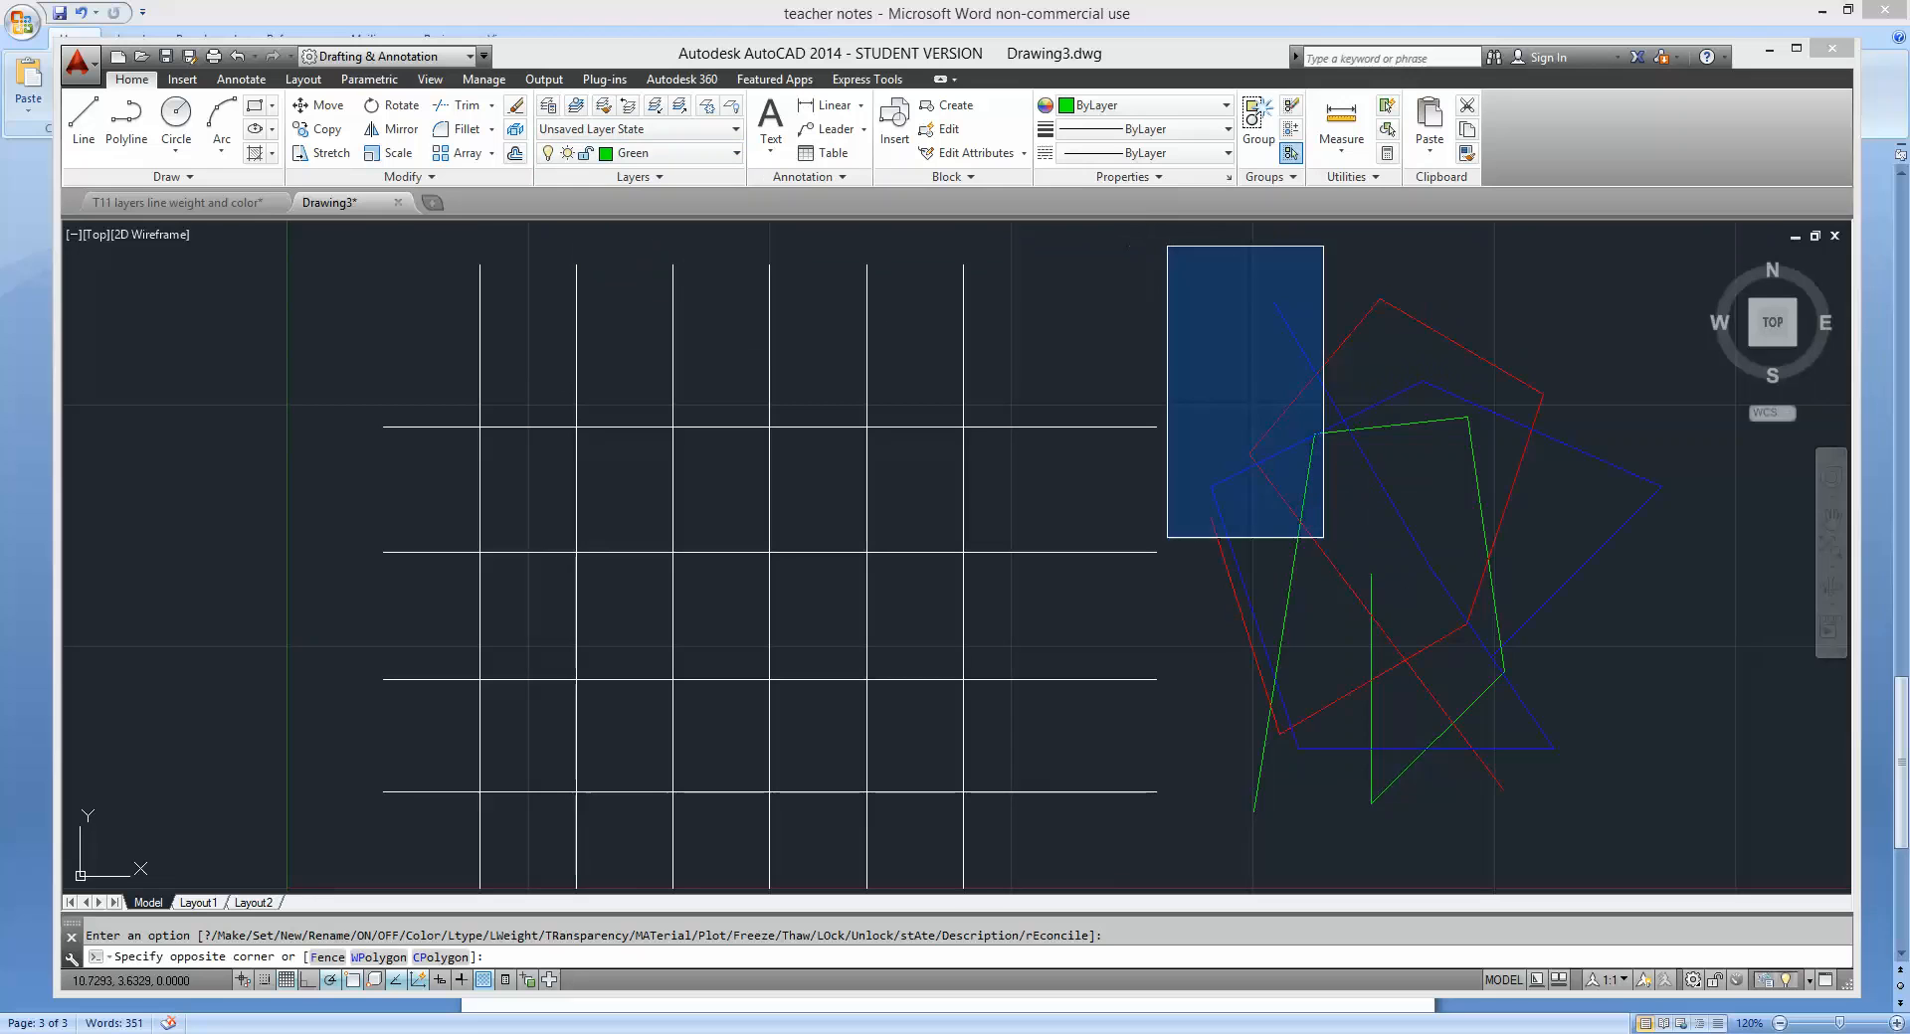
pyautogui.click(1710, 852)
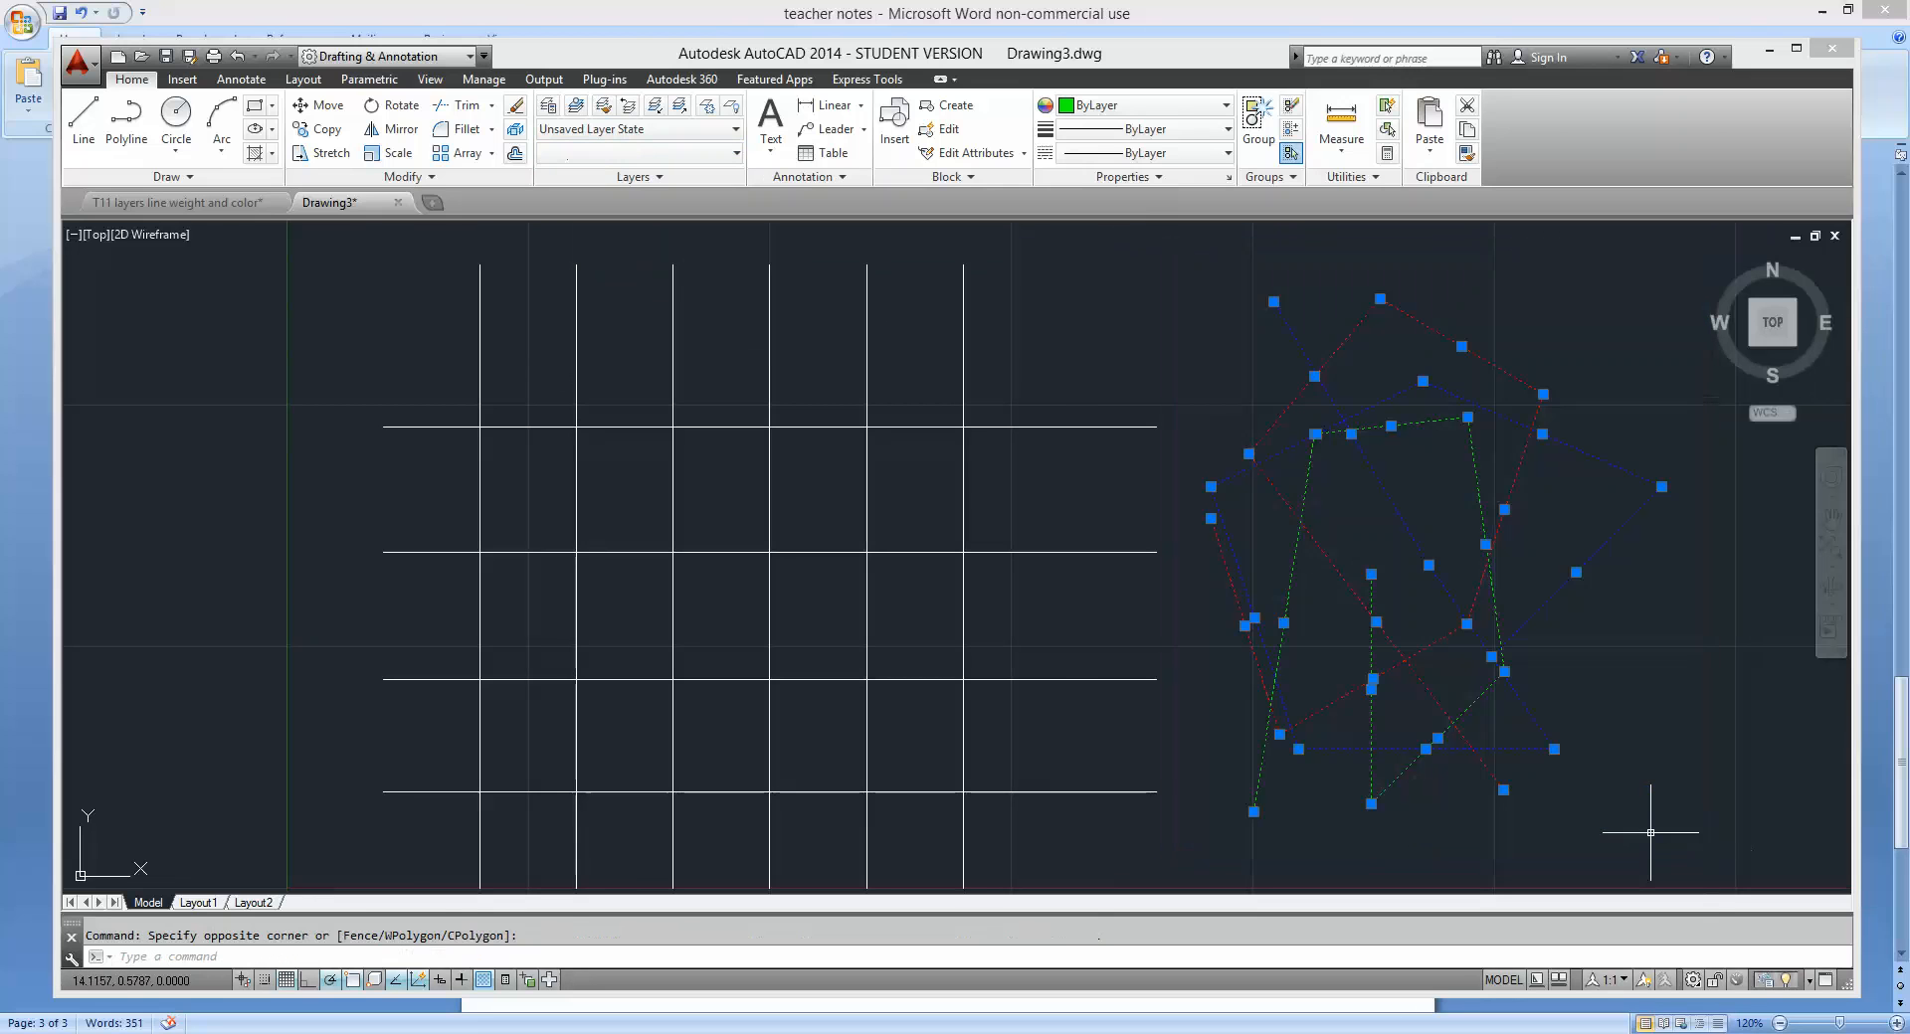
pyautogui.press('Delete')
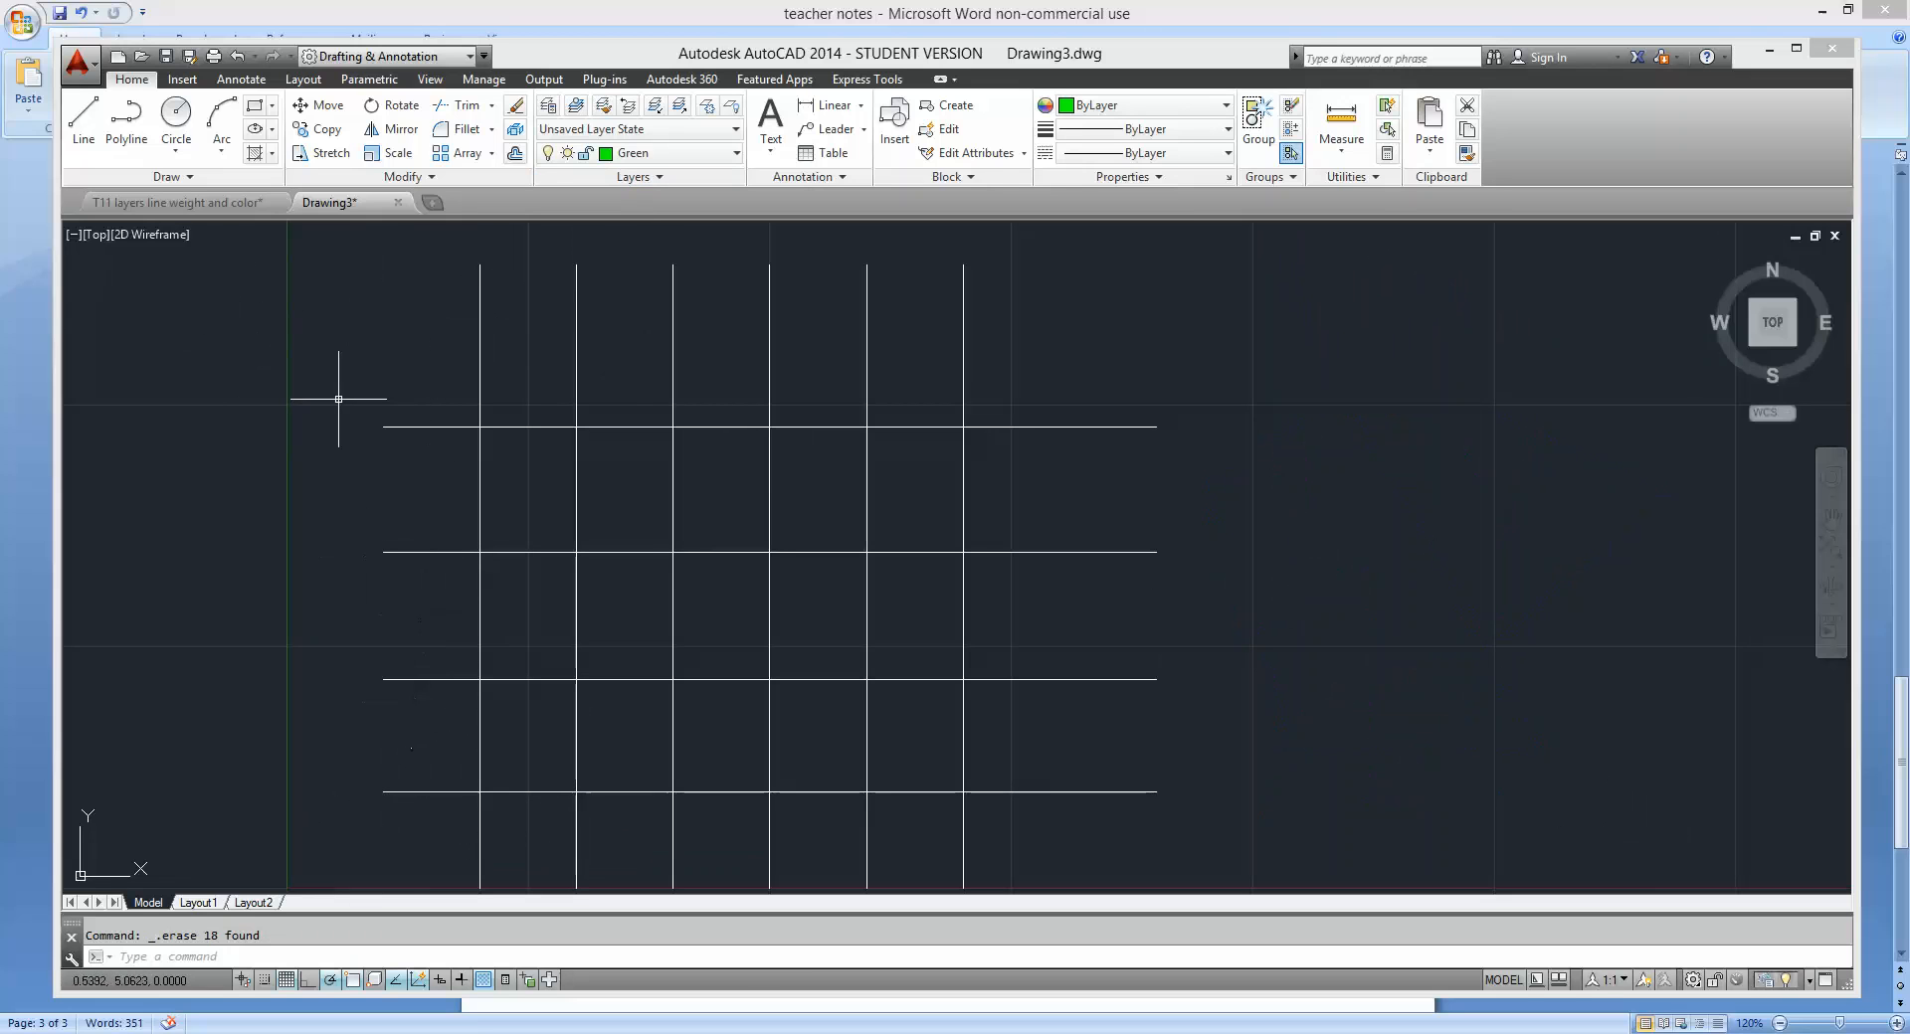
# Move the lowest horizontal grid line to the Green layer and clear the selection.
pyautogui.click(431, 795)
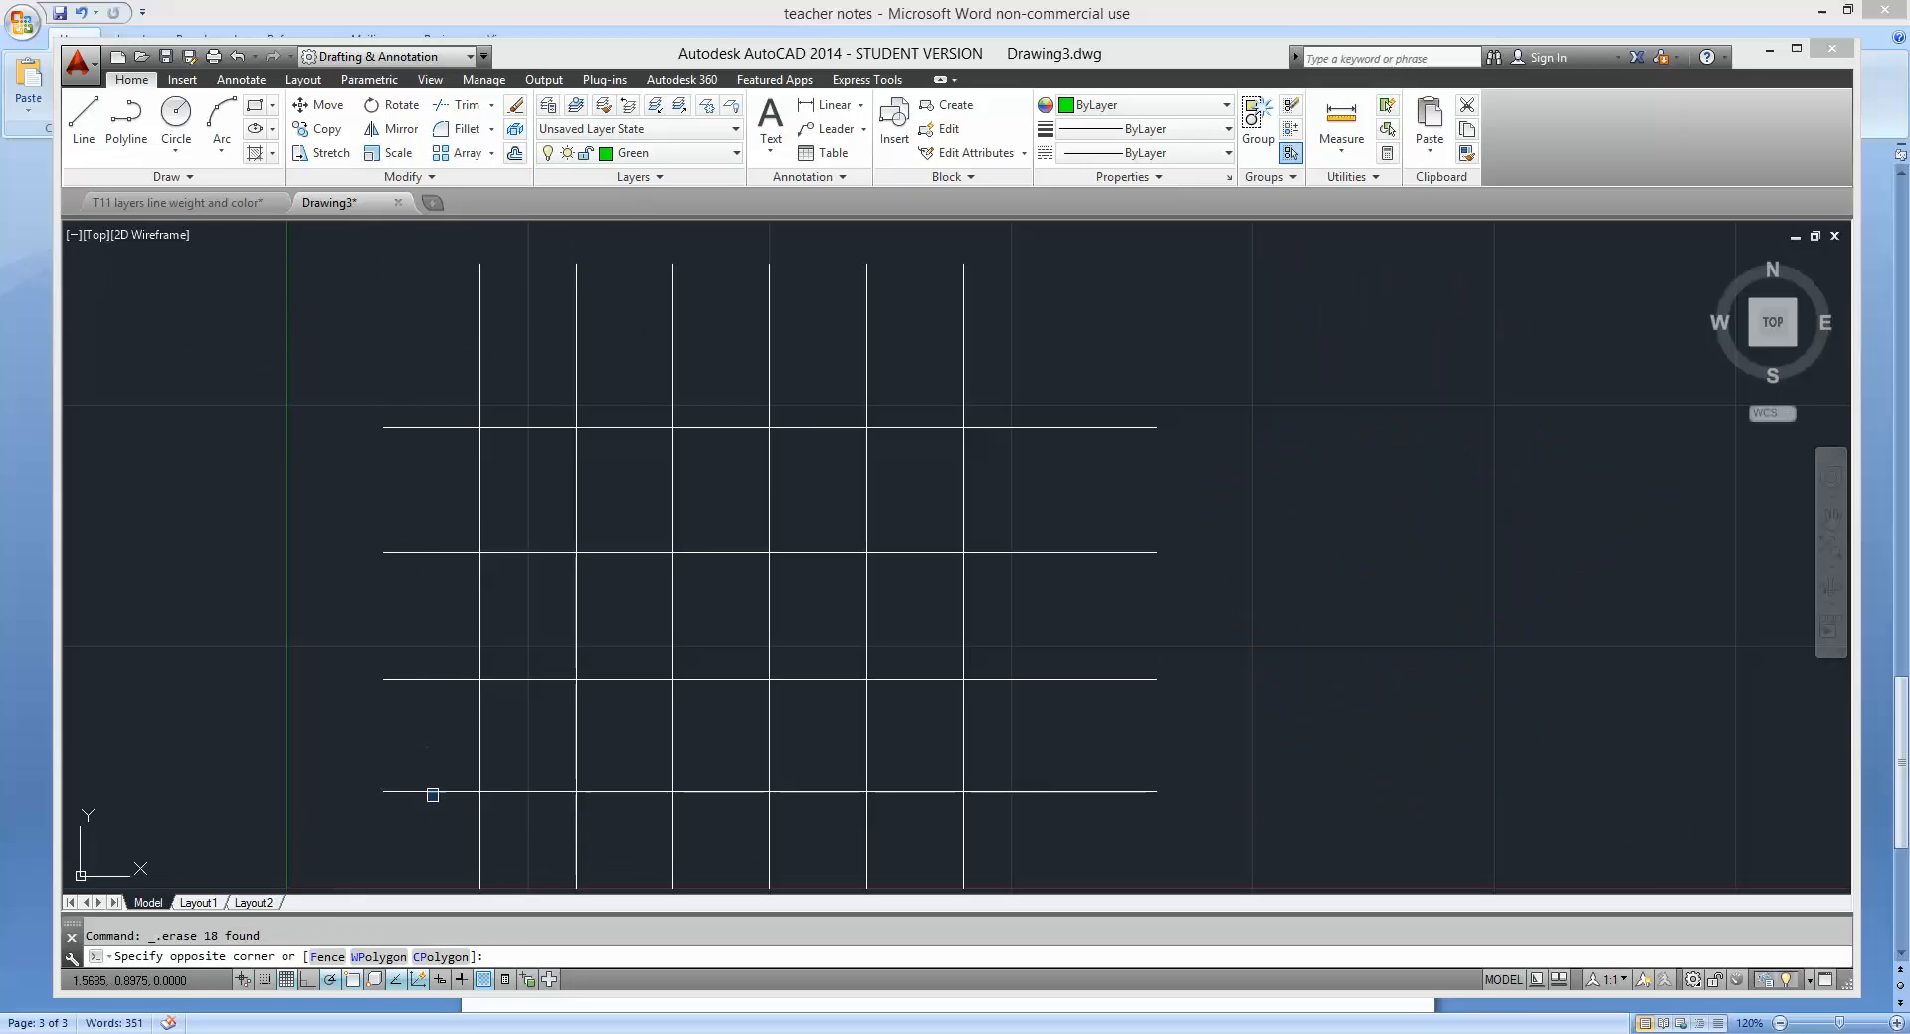
pyautogui.click(535, 232)
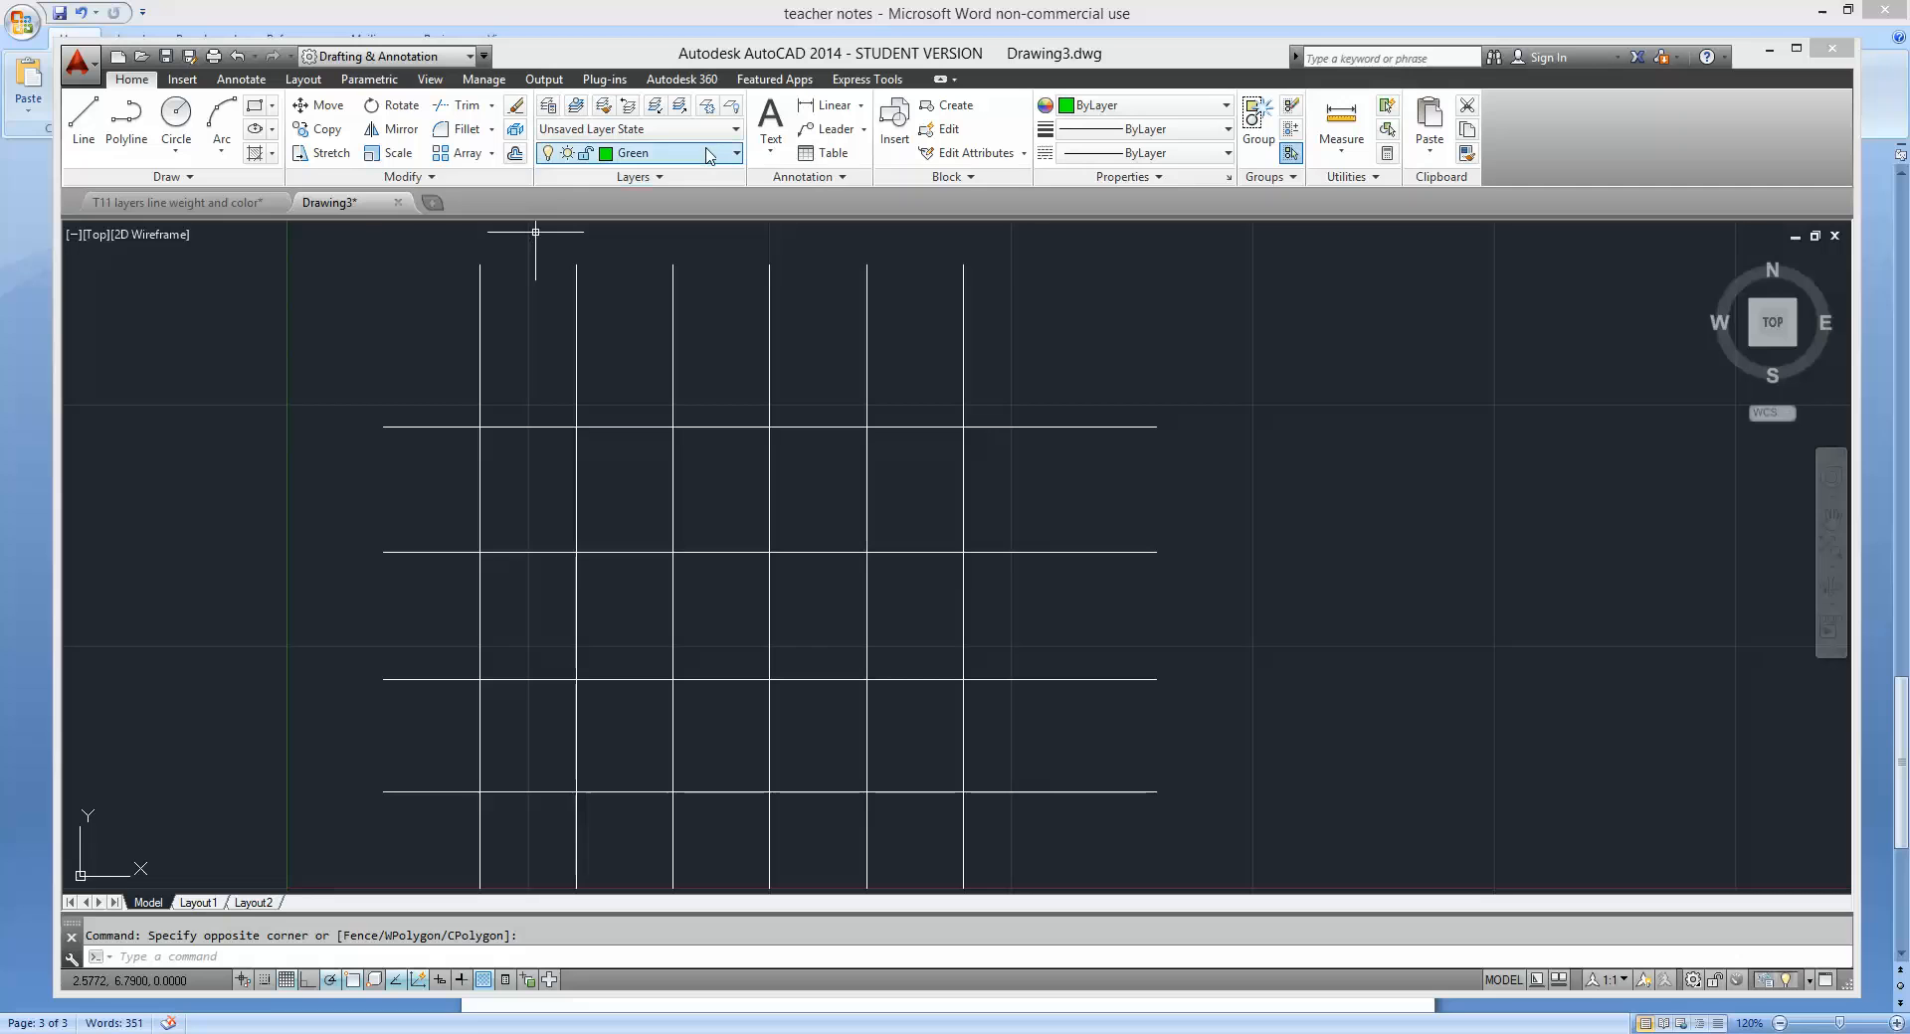
pyautogui.click(425, 792)
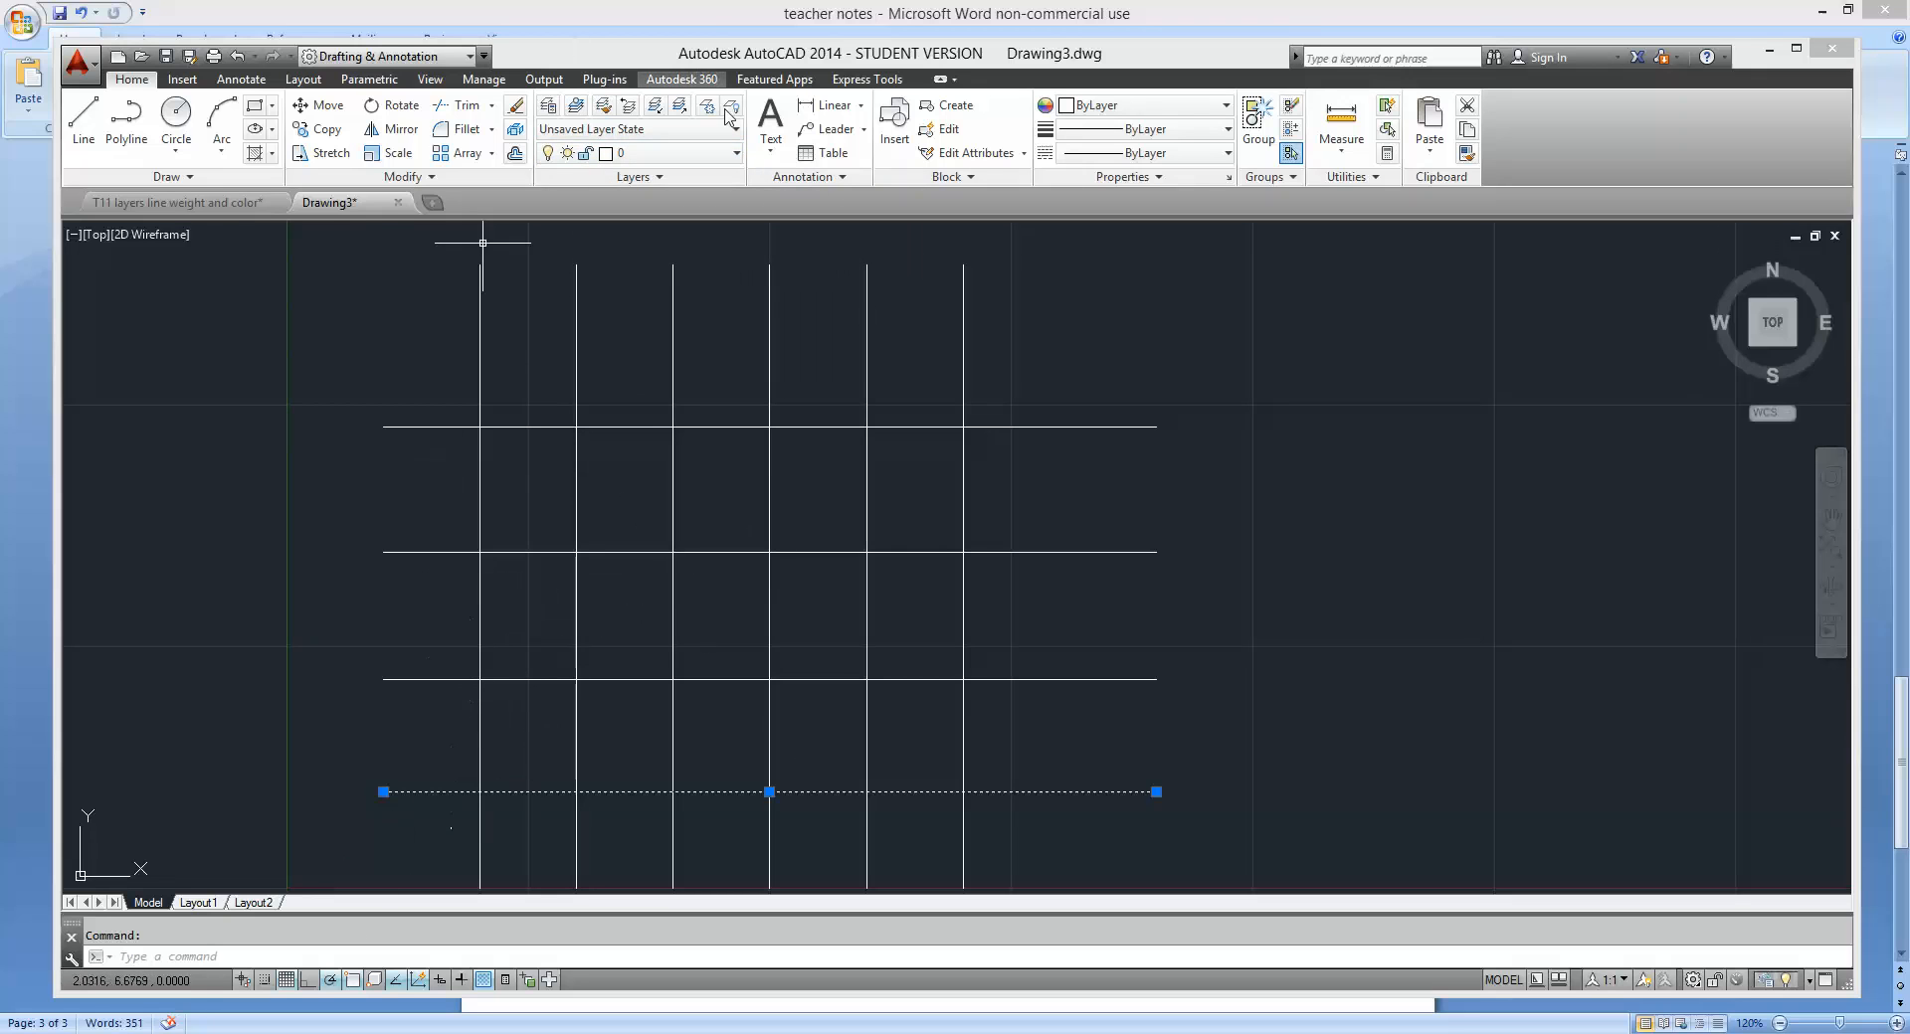
pyautogui.click(738, 154)
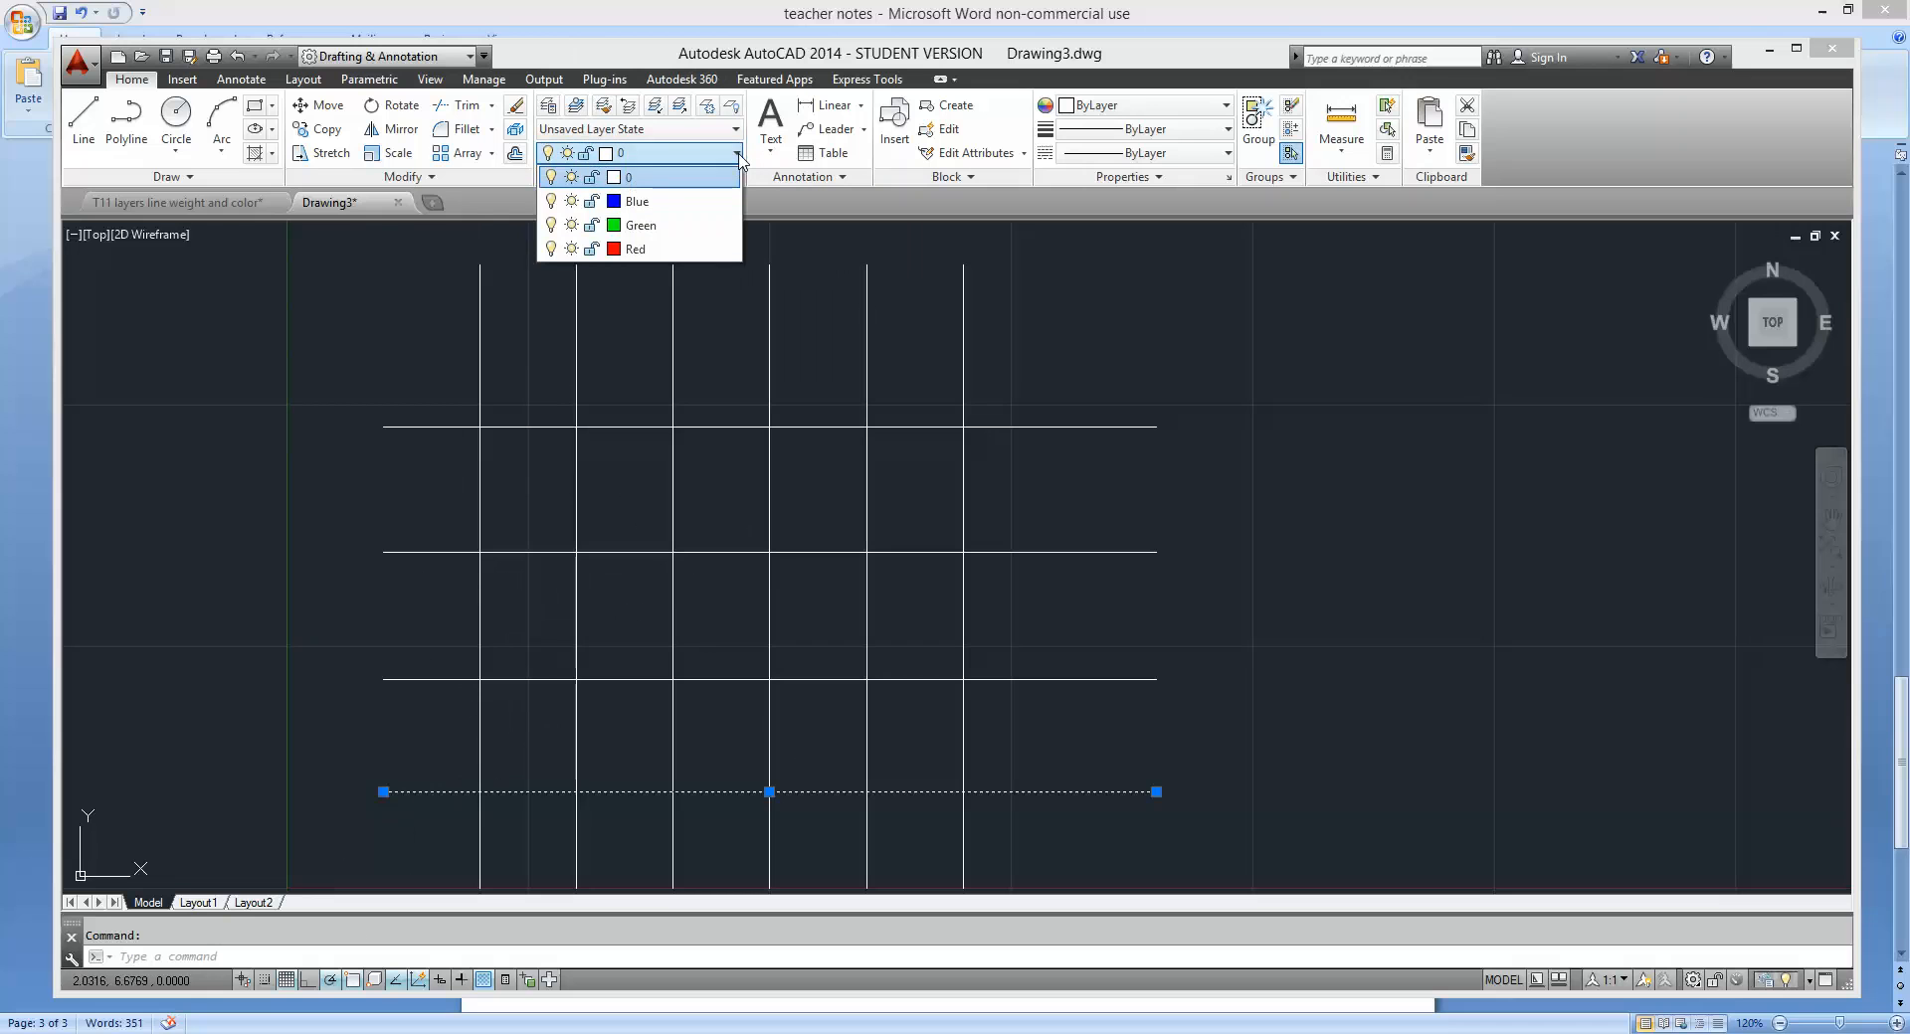
pyautogui.click(686, 227)
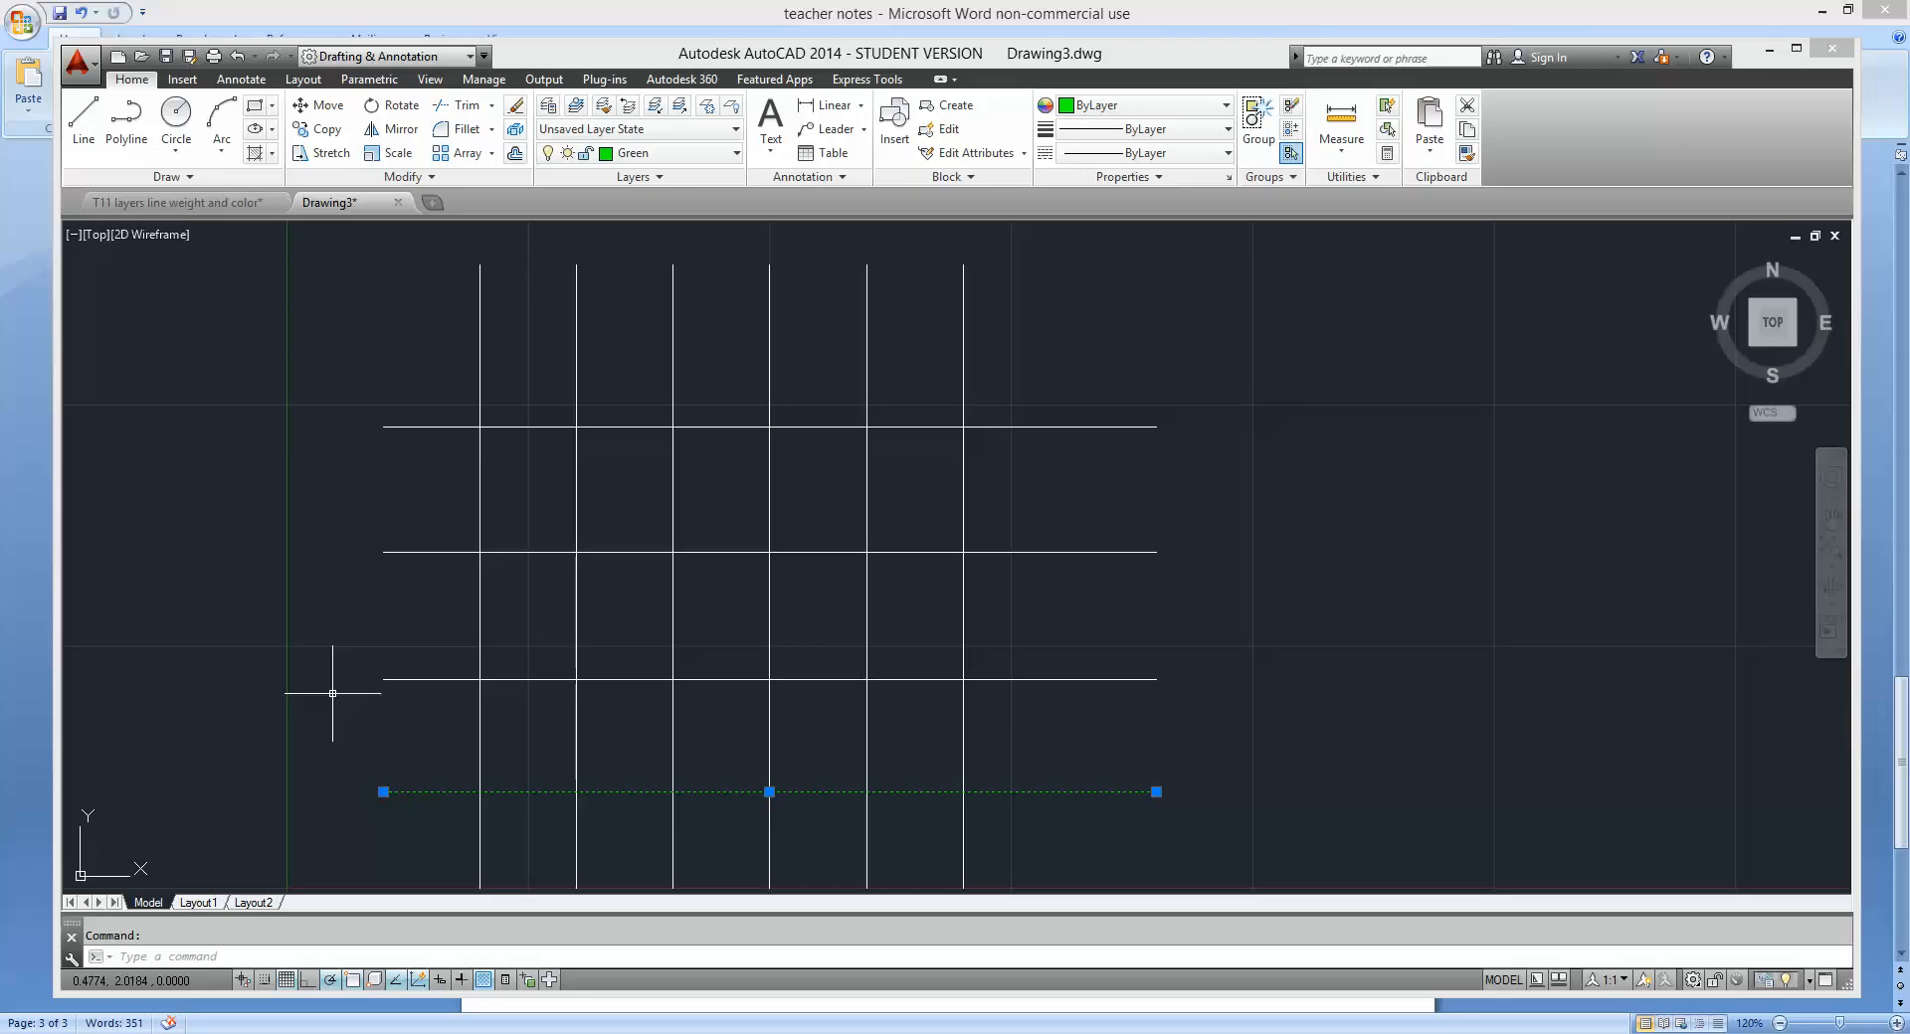
pyautogui.press('Escape')
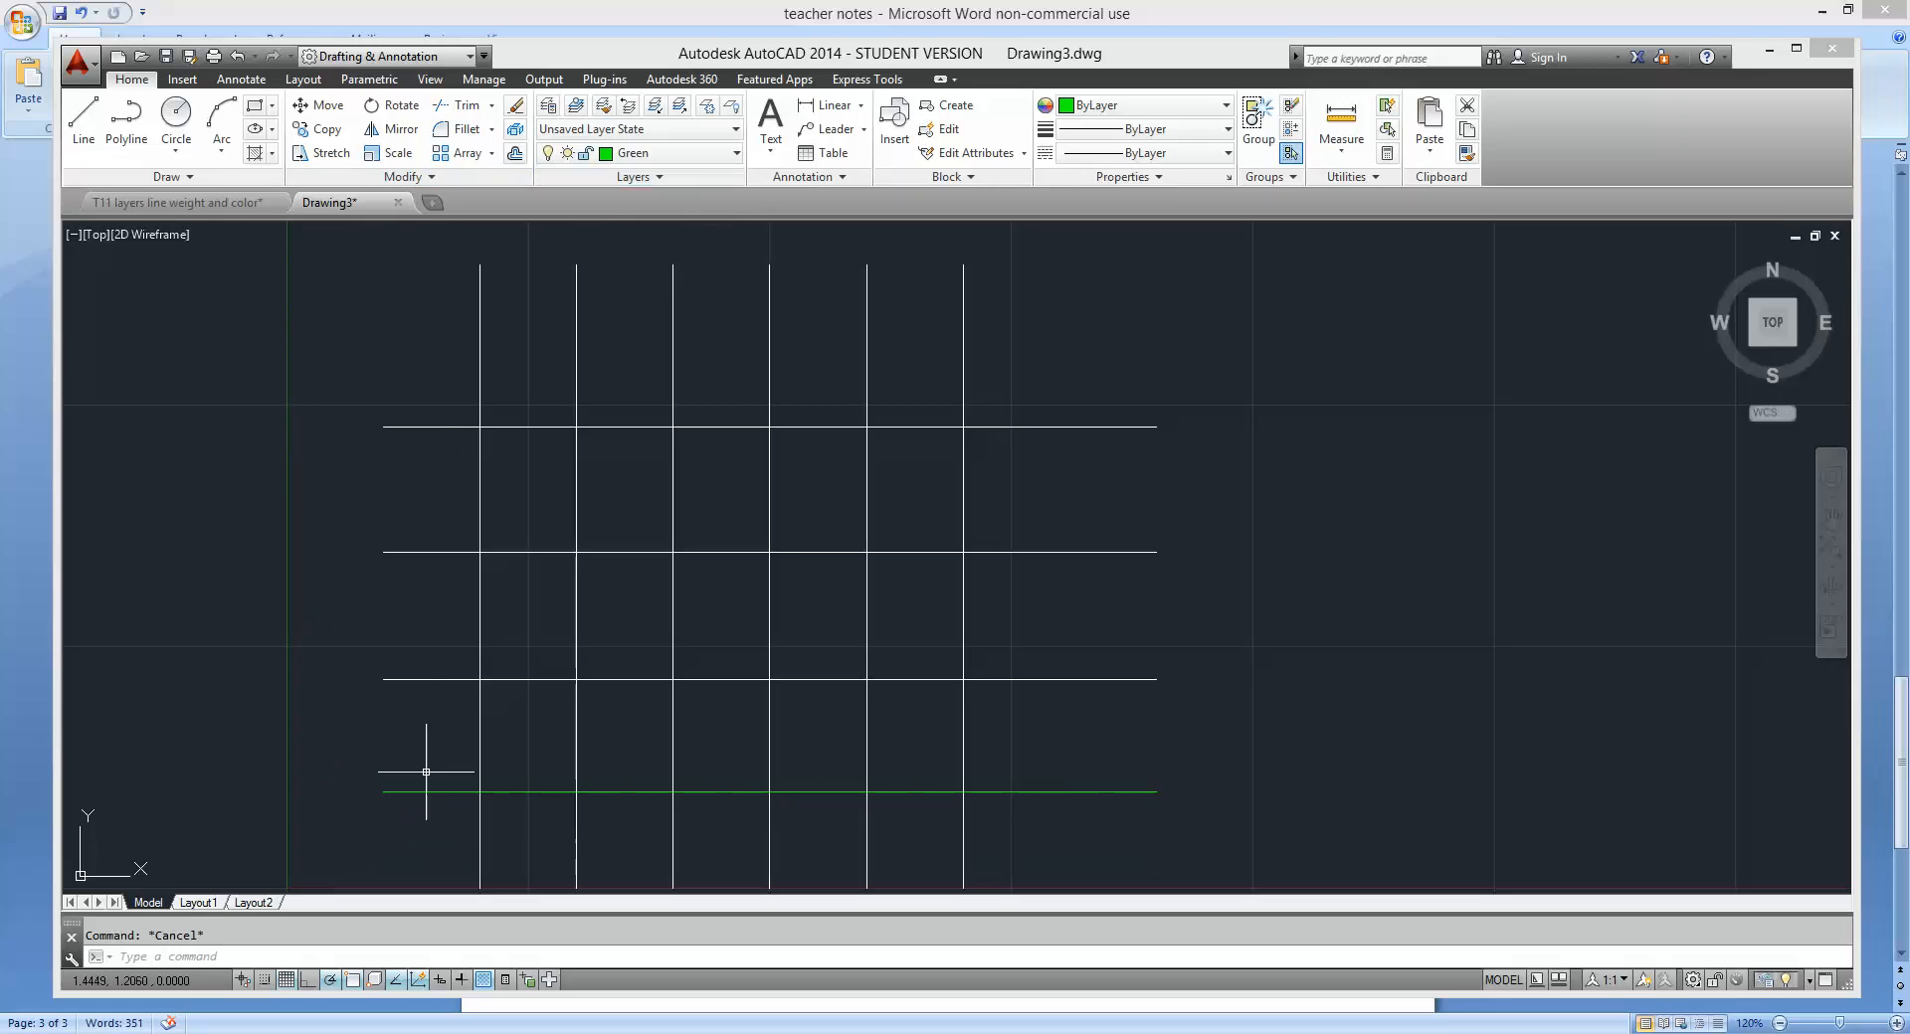
# Move the horizontal grid line directly above the green one to the Red layer and deselect it.
pyautogui.click(428, 681)
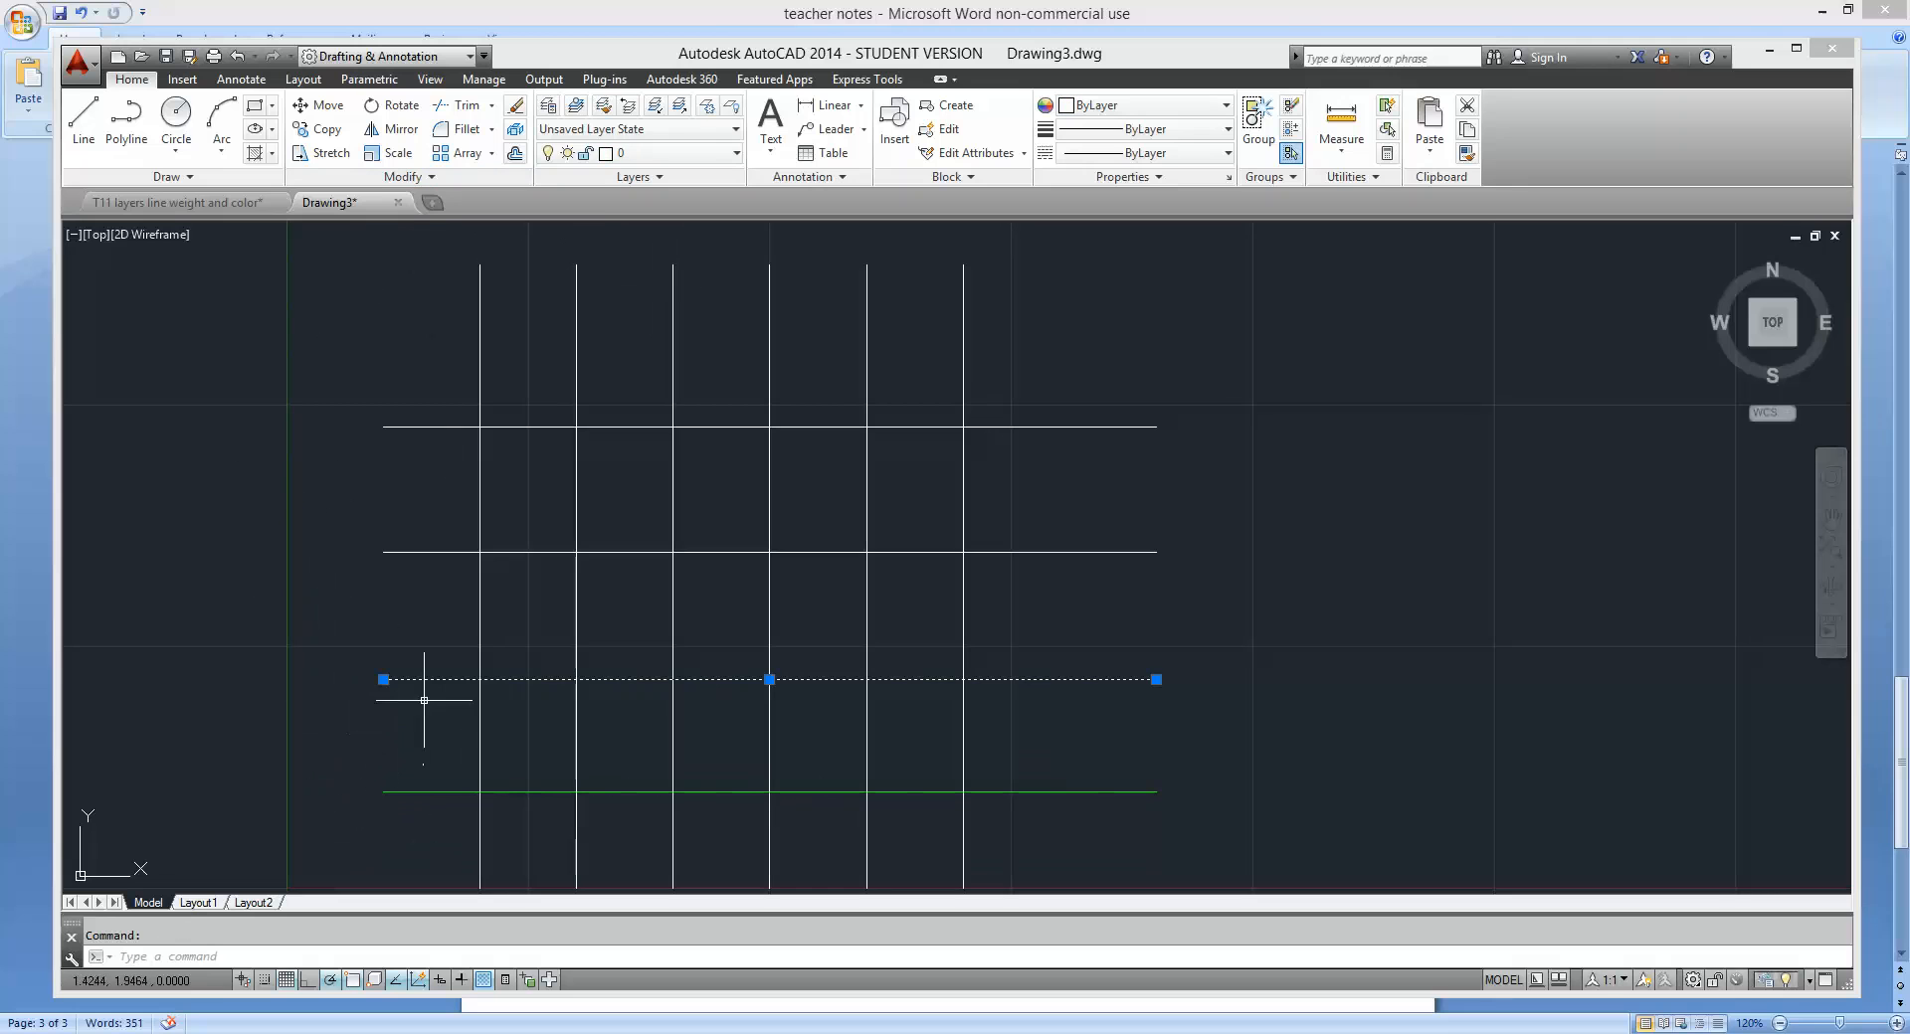
pyautogui.click(721, 159)
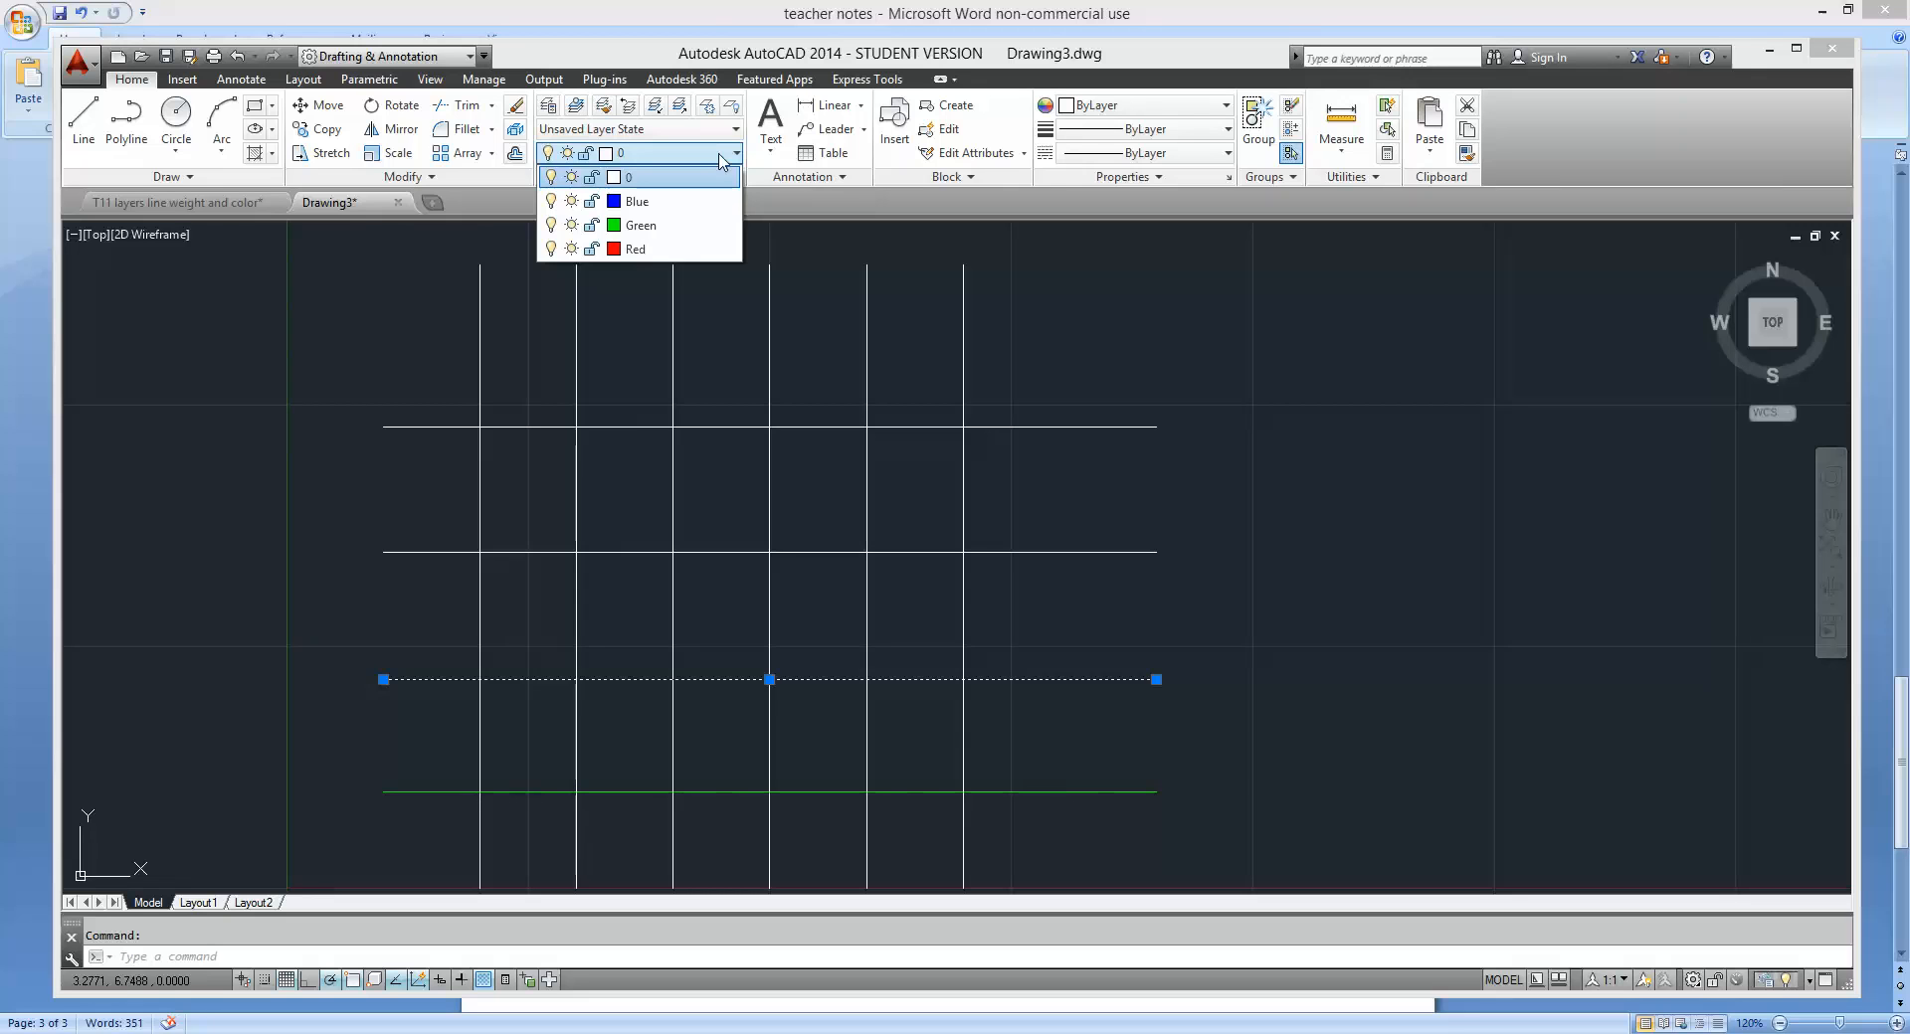
pyautogui.click(686, 251)
pyautogui.press('Escape')
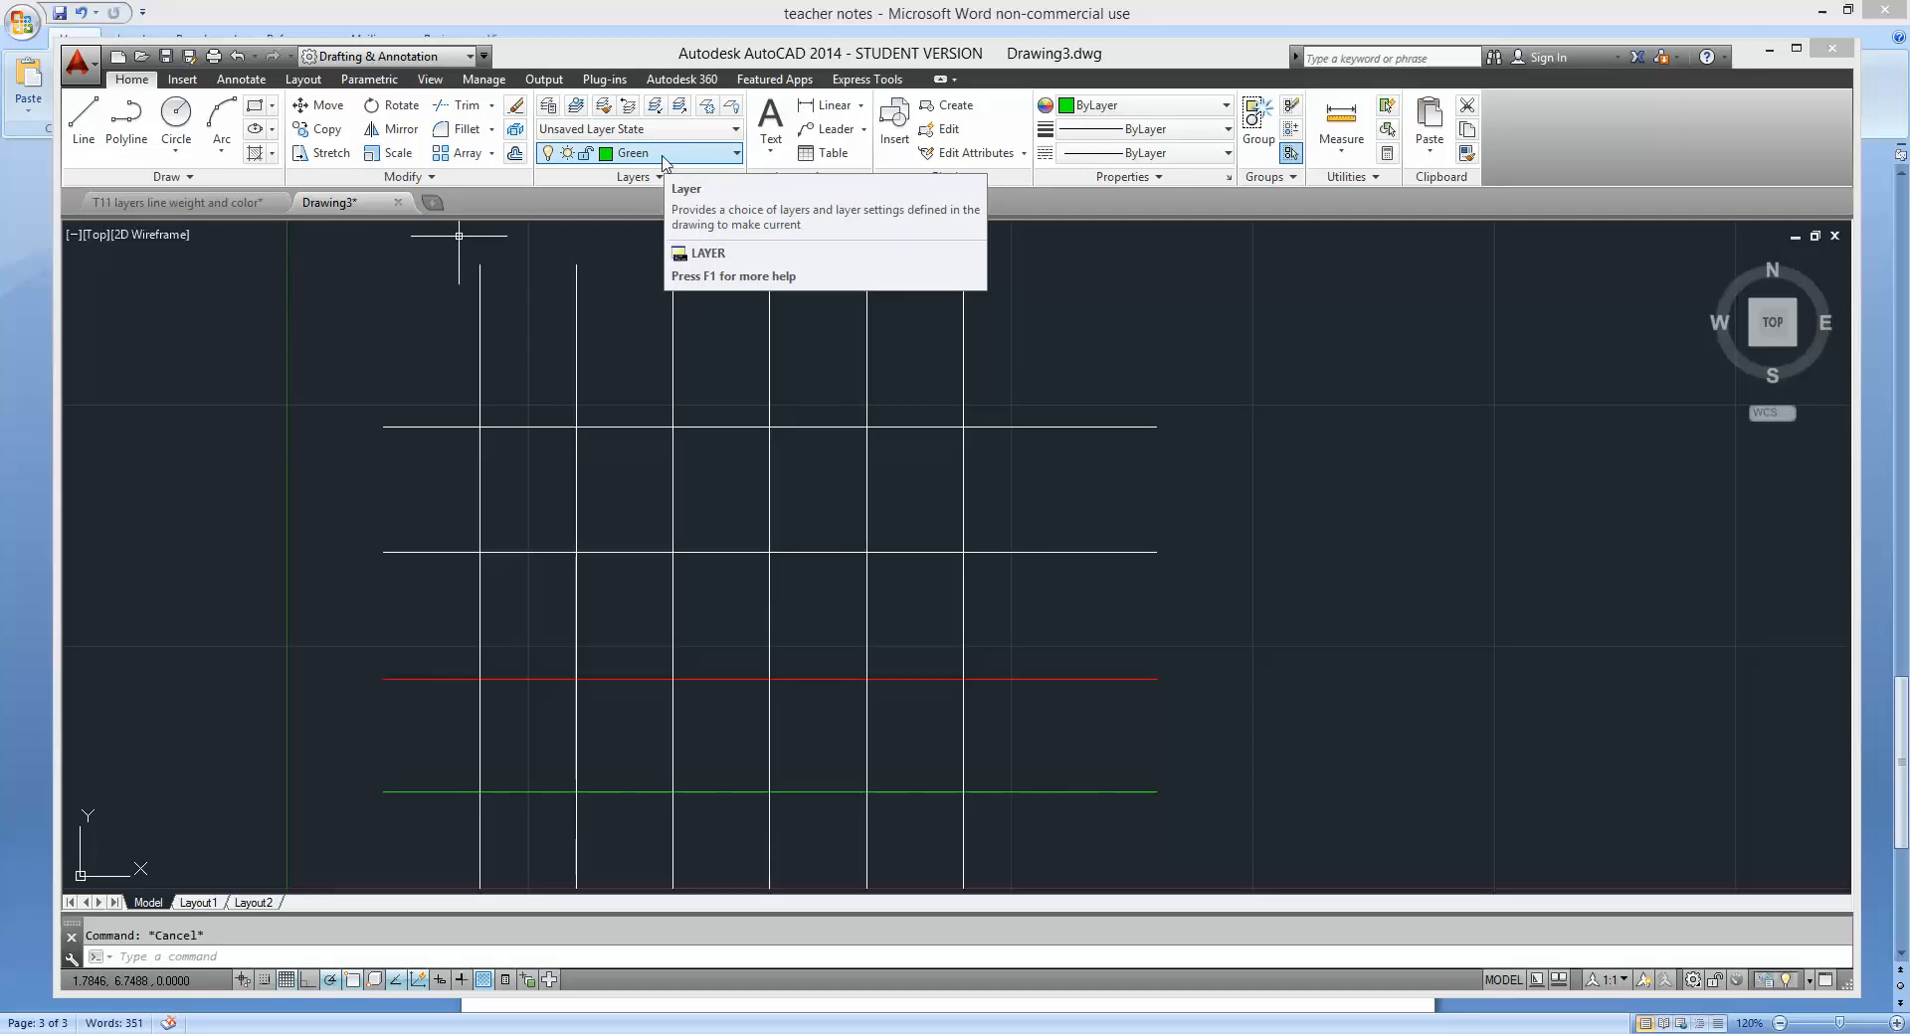
# Load the ACAD_ISO02W100 linetype, assign it to the Blue layer and close the Layer Properties Manager.
pyautogui.write('l')
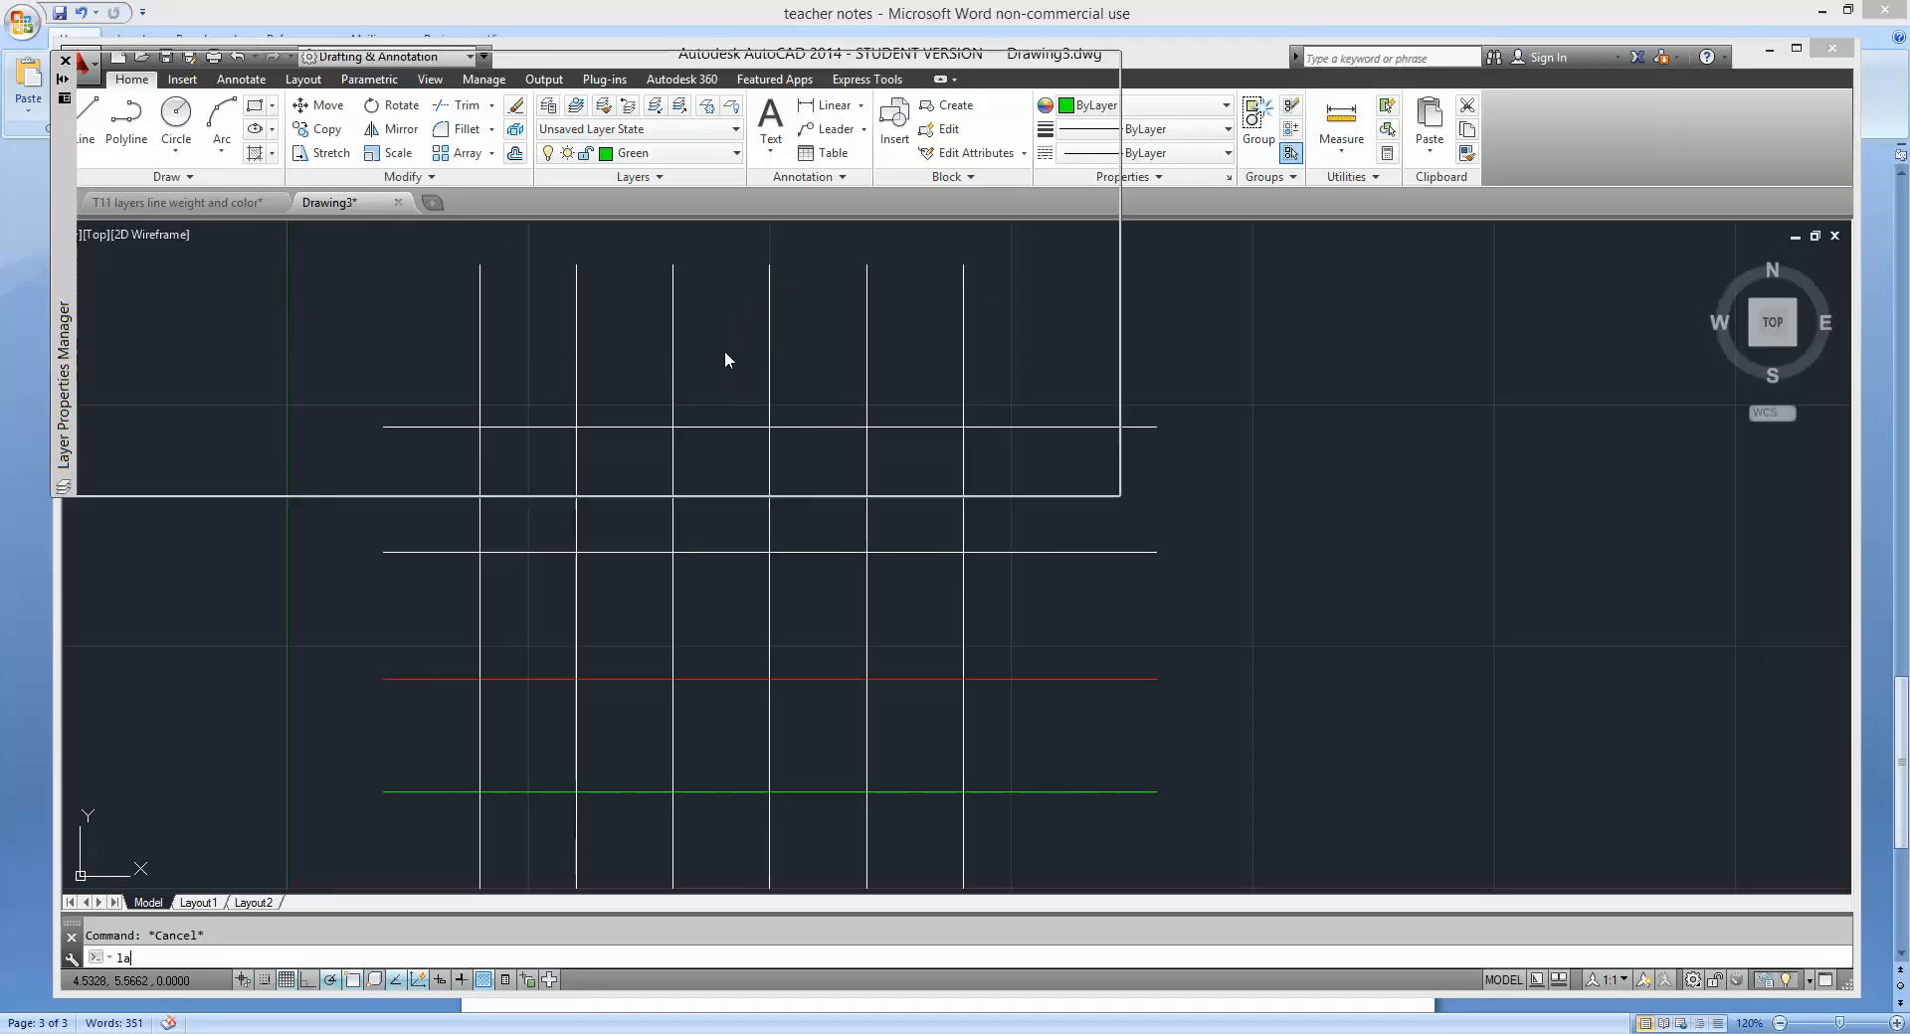
pyautogui.write('a')
pyautogui.press('Return')
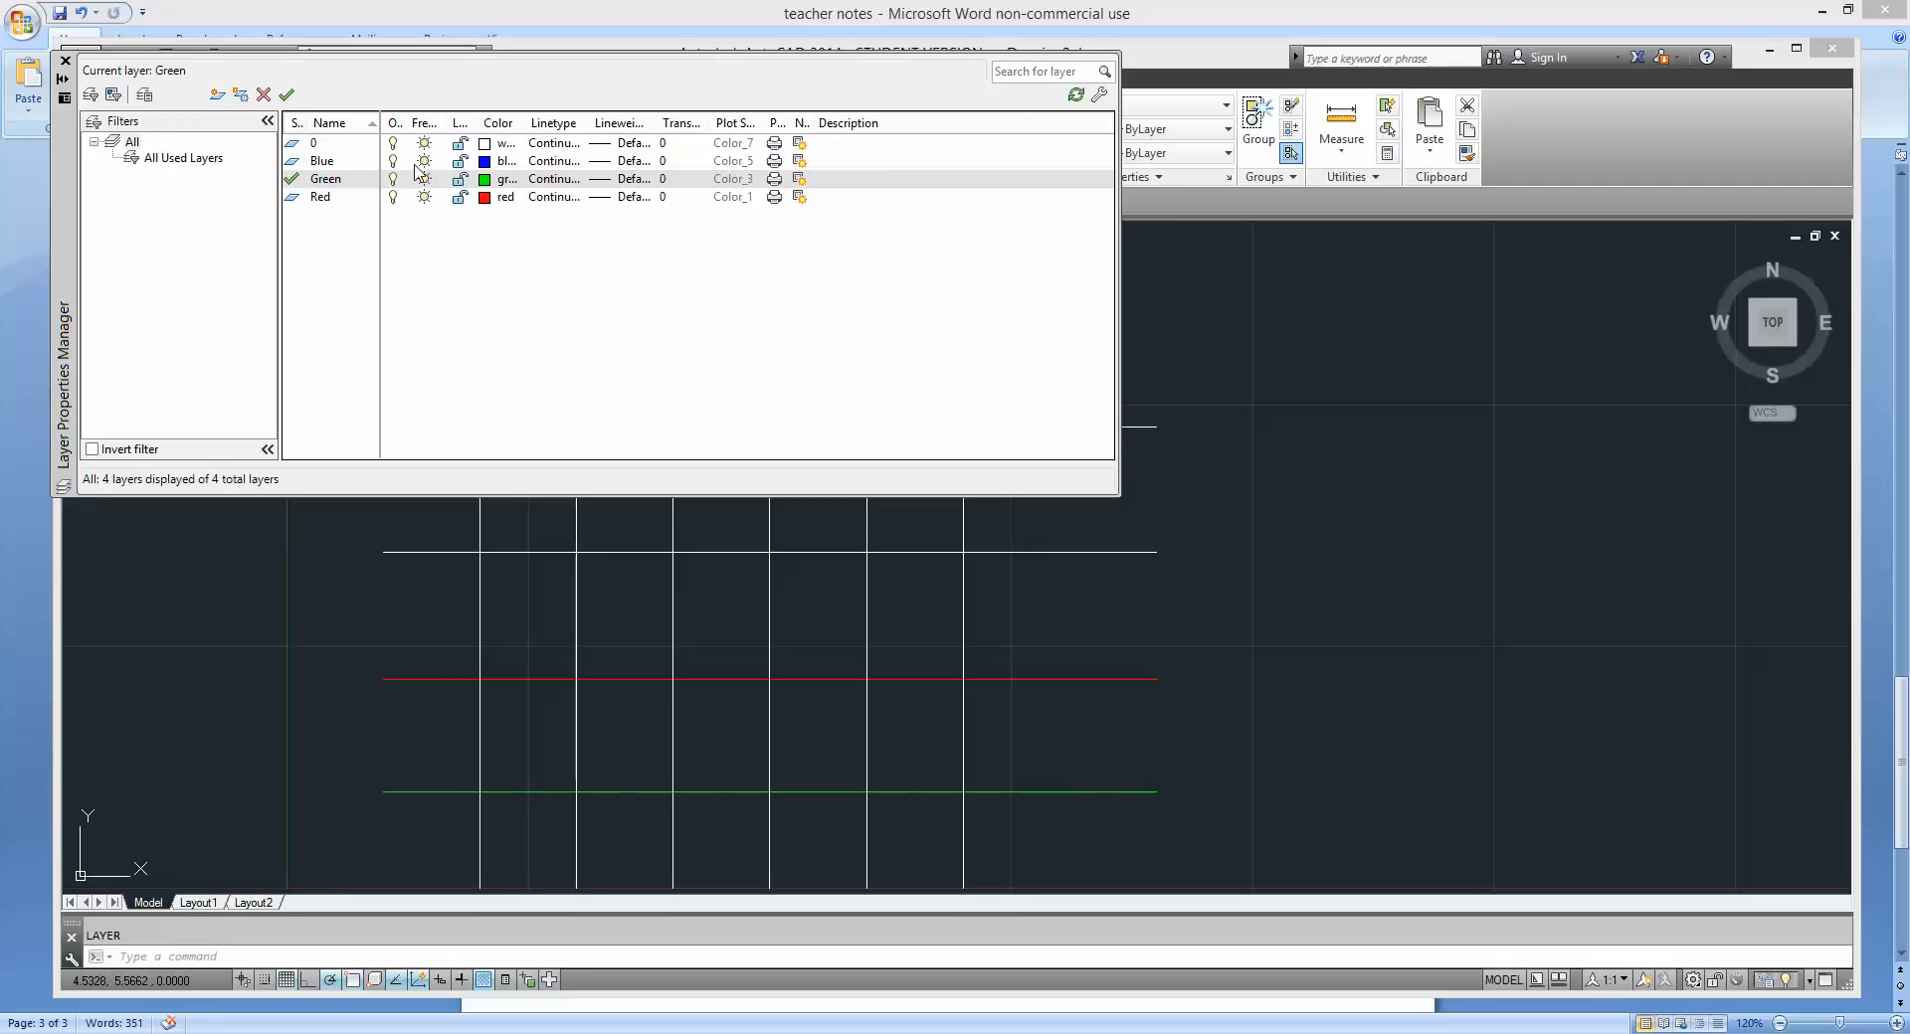
pyautogui.click(555, 161)
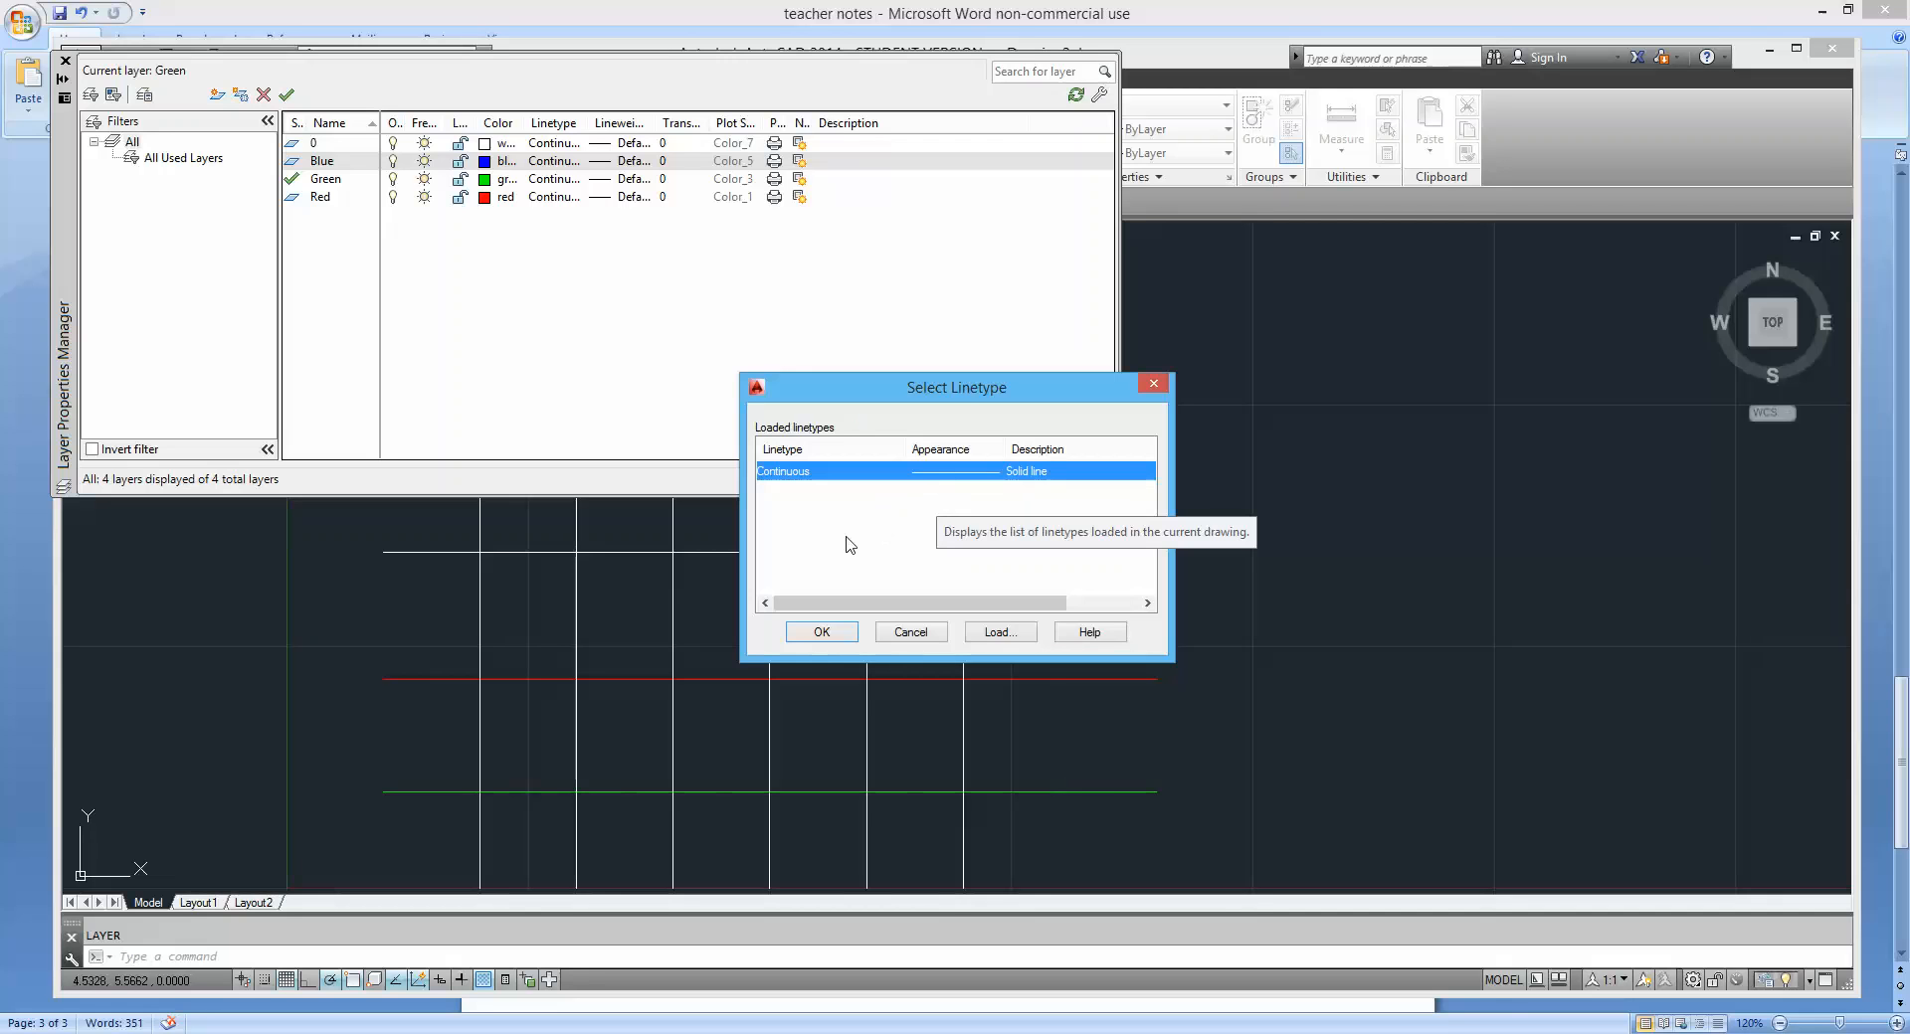
pyautogui.click(998, 632)
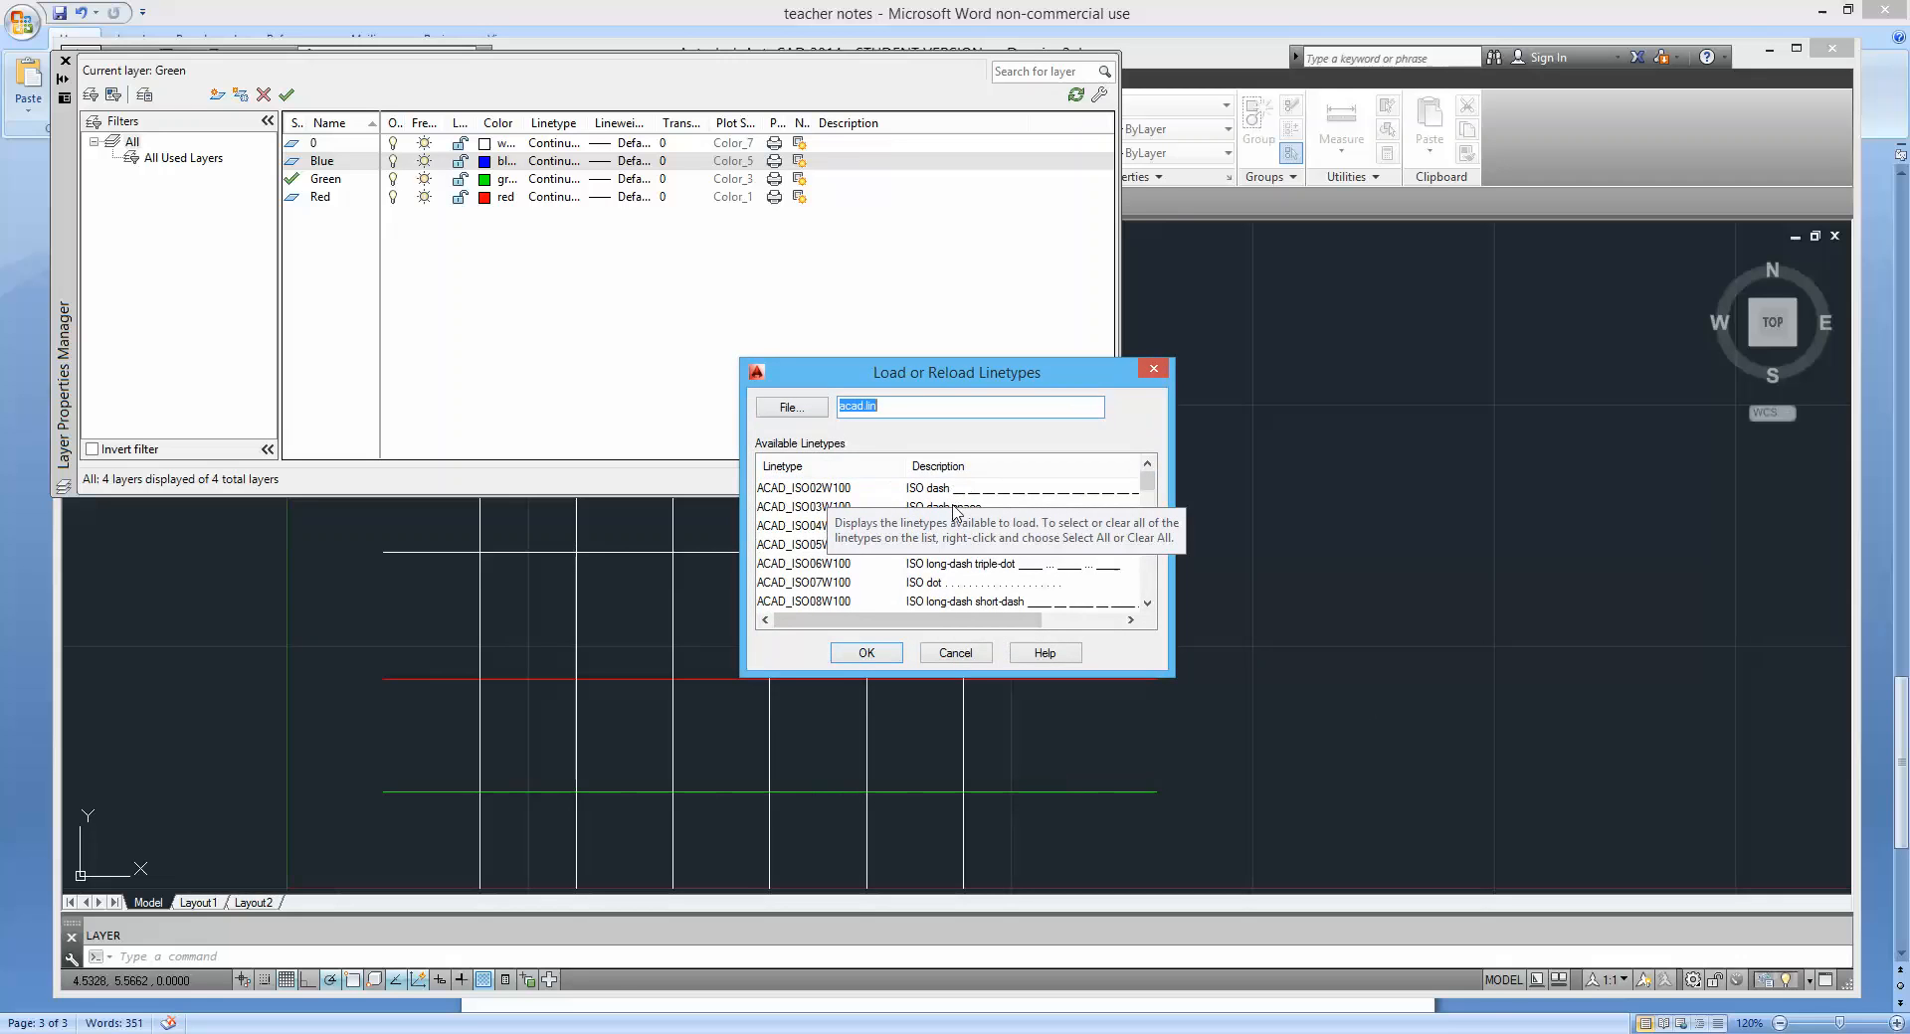
pyautogui.click(831, 489)
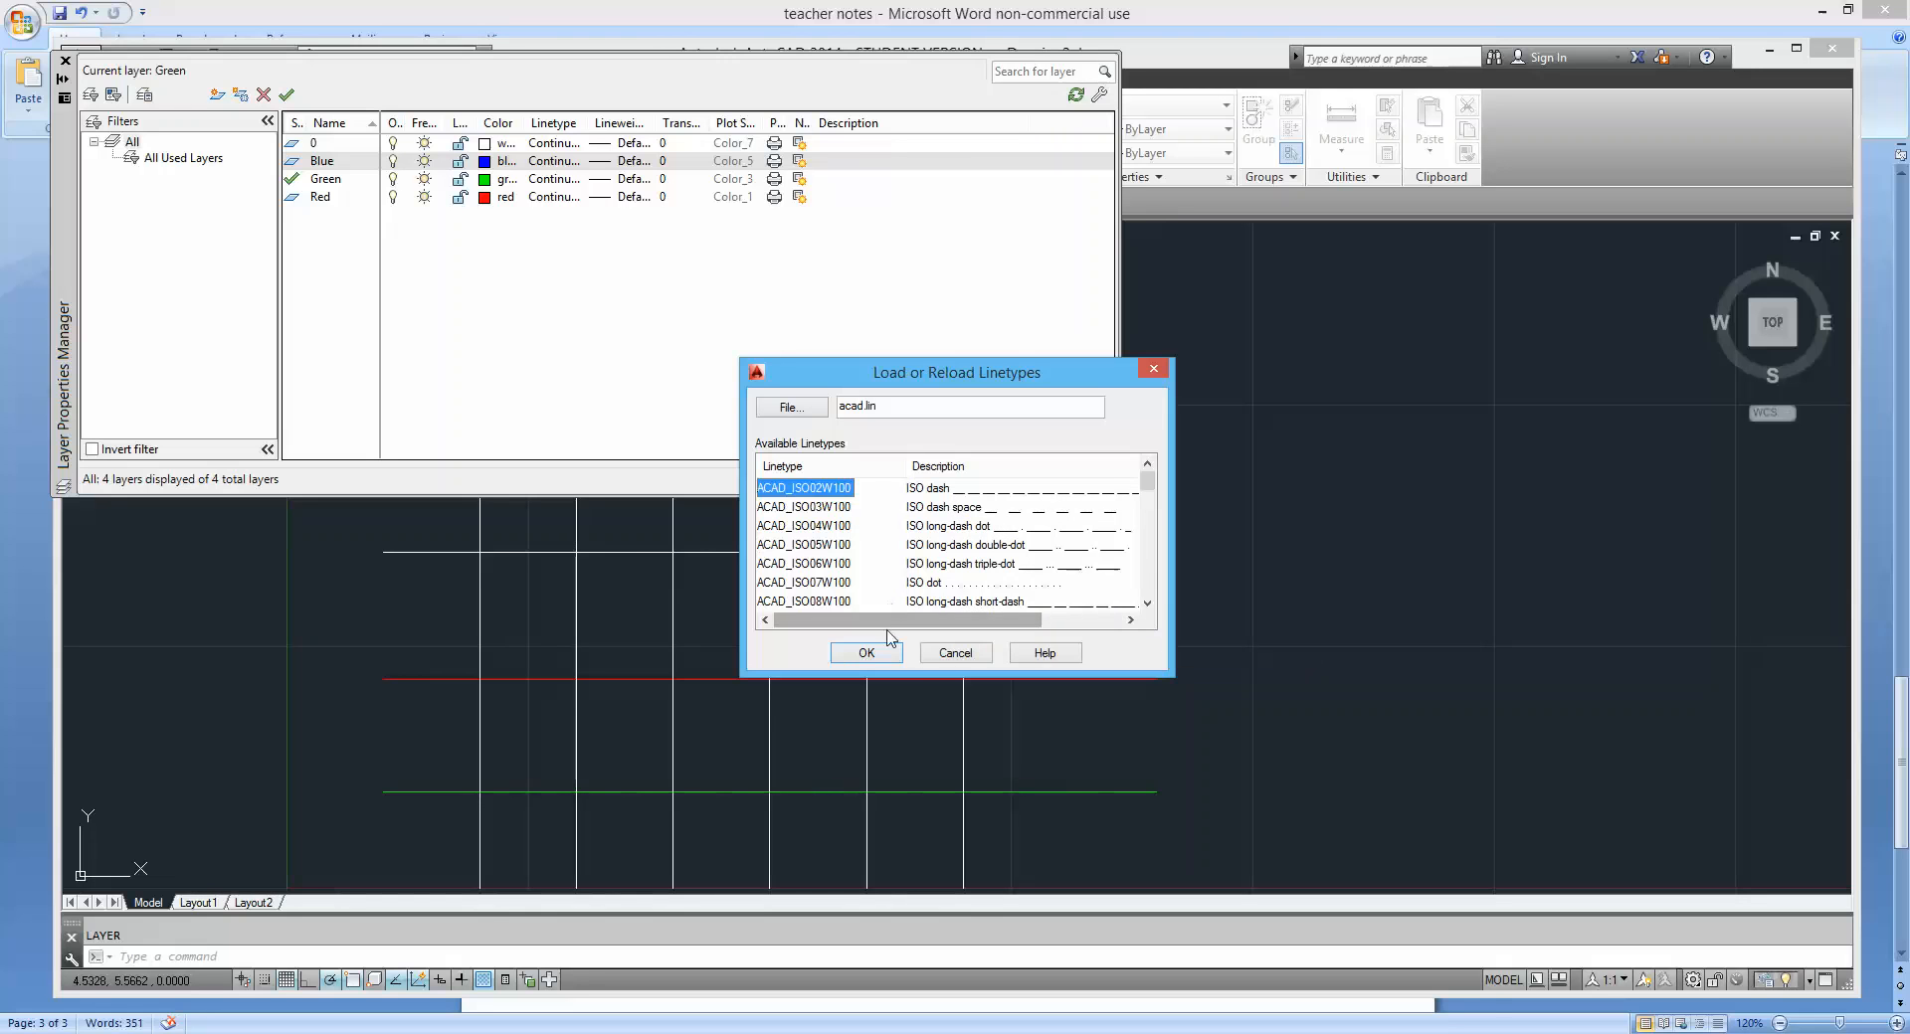
pyautogui.click(865, 652)
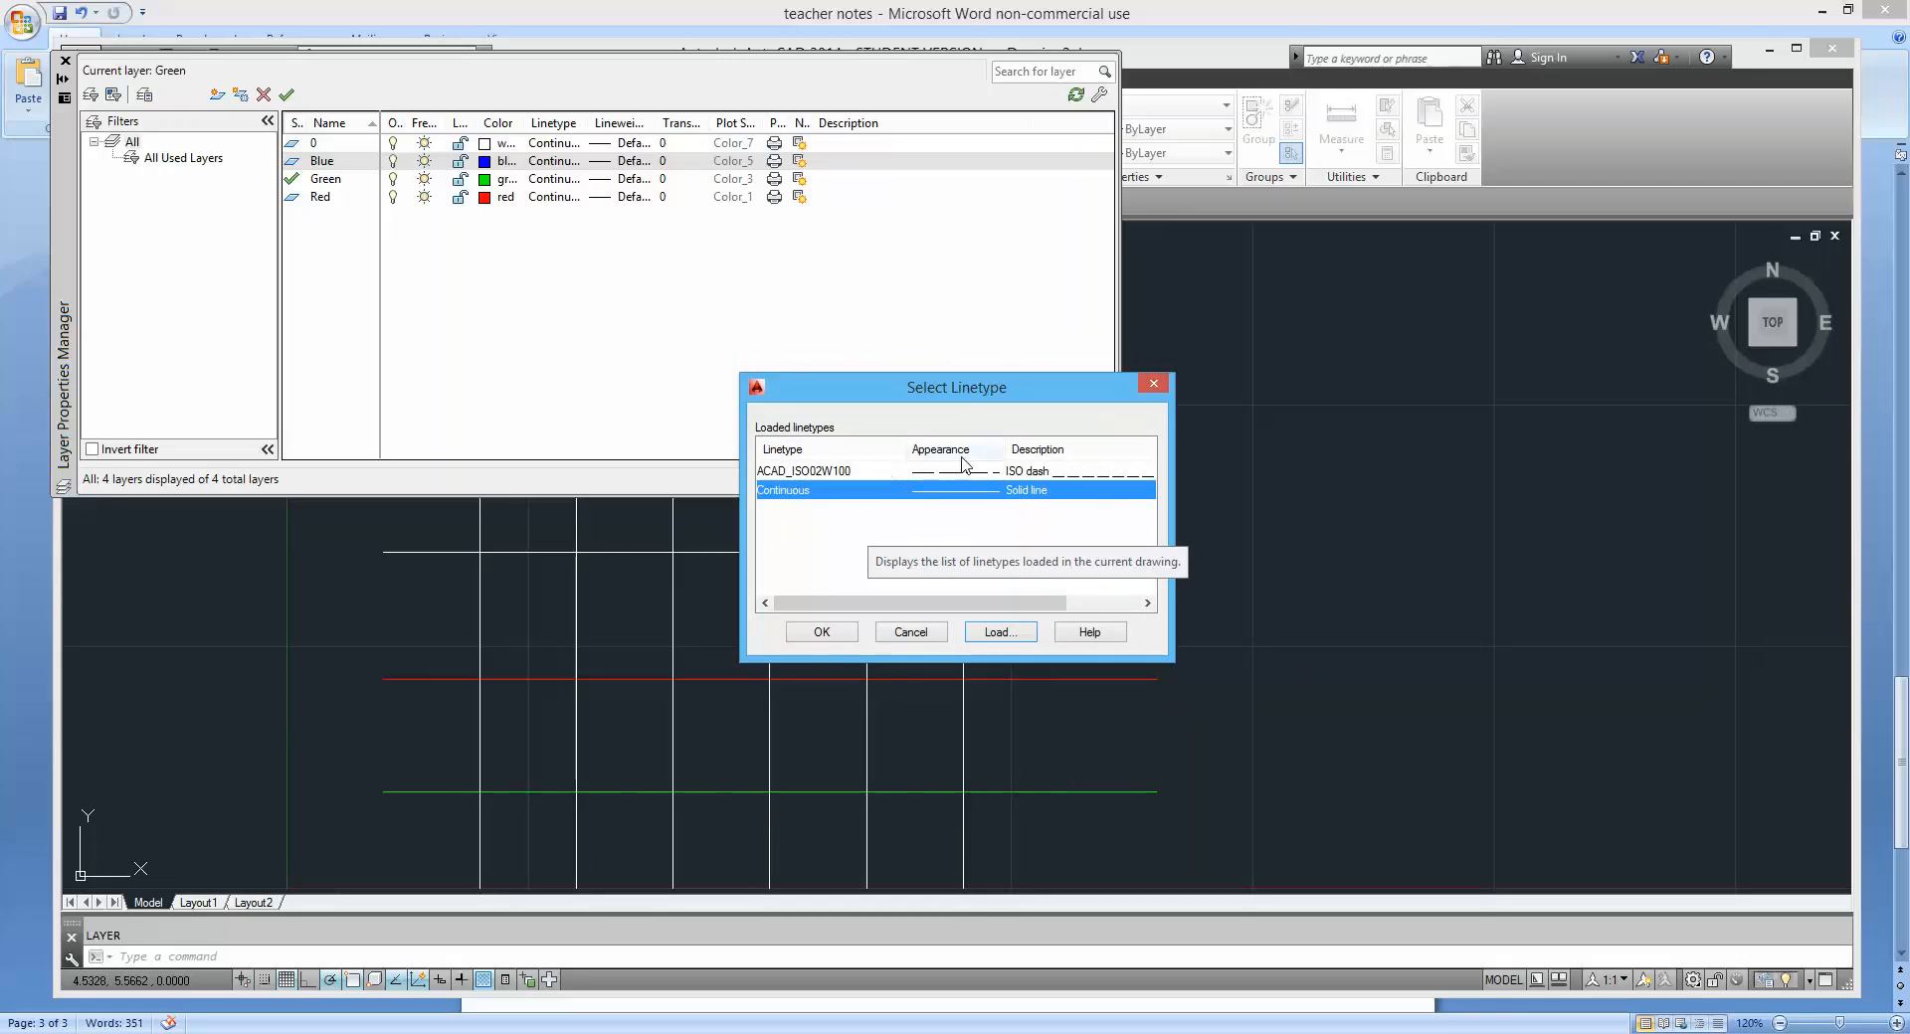
pyautogui.click(812, 472)
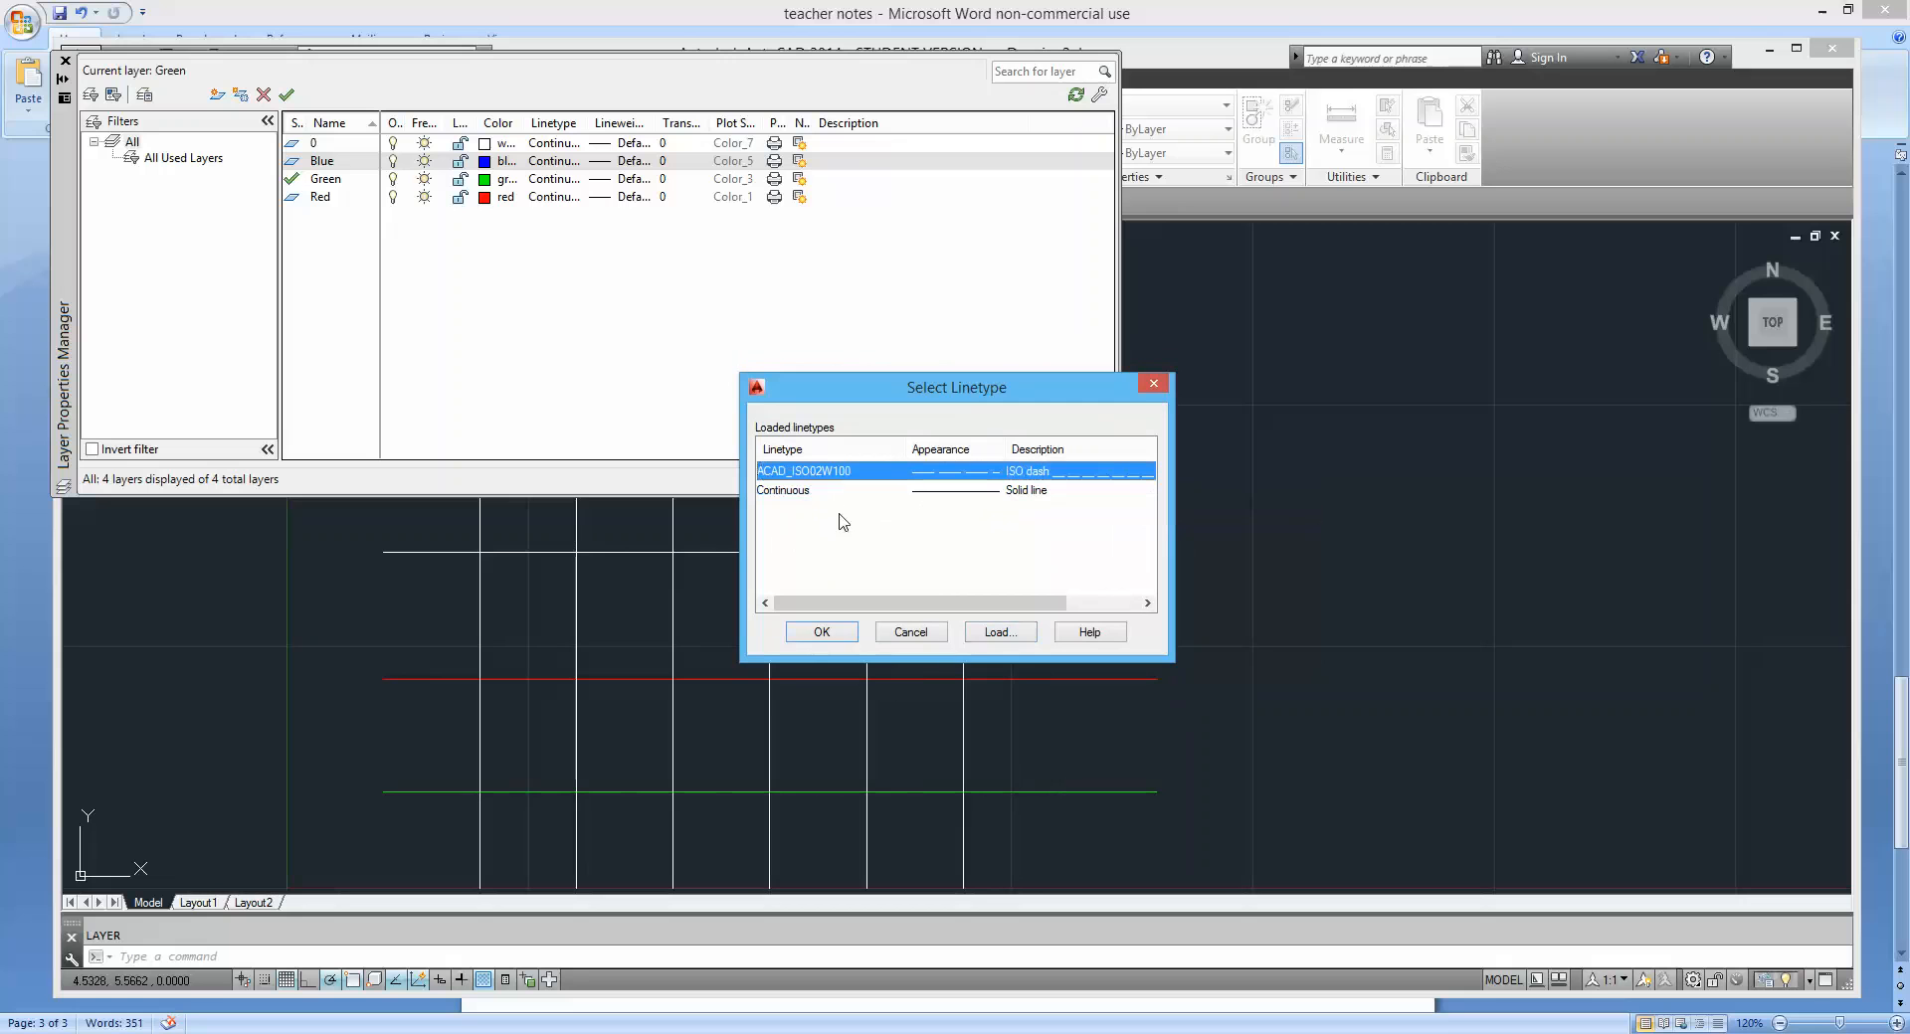
pyautogui.click(822, 632)
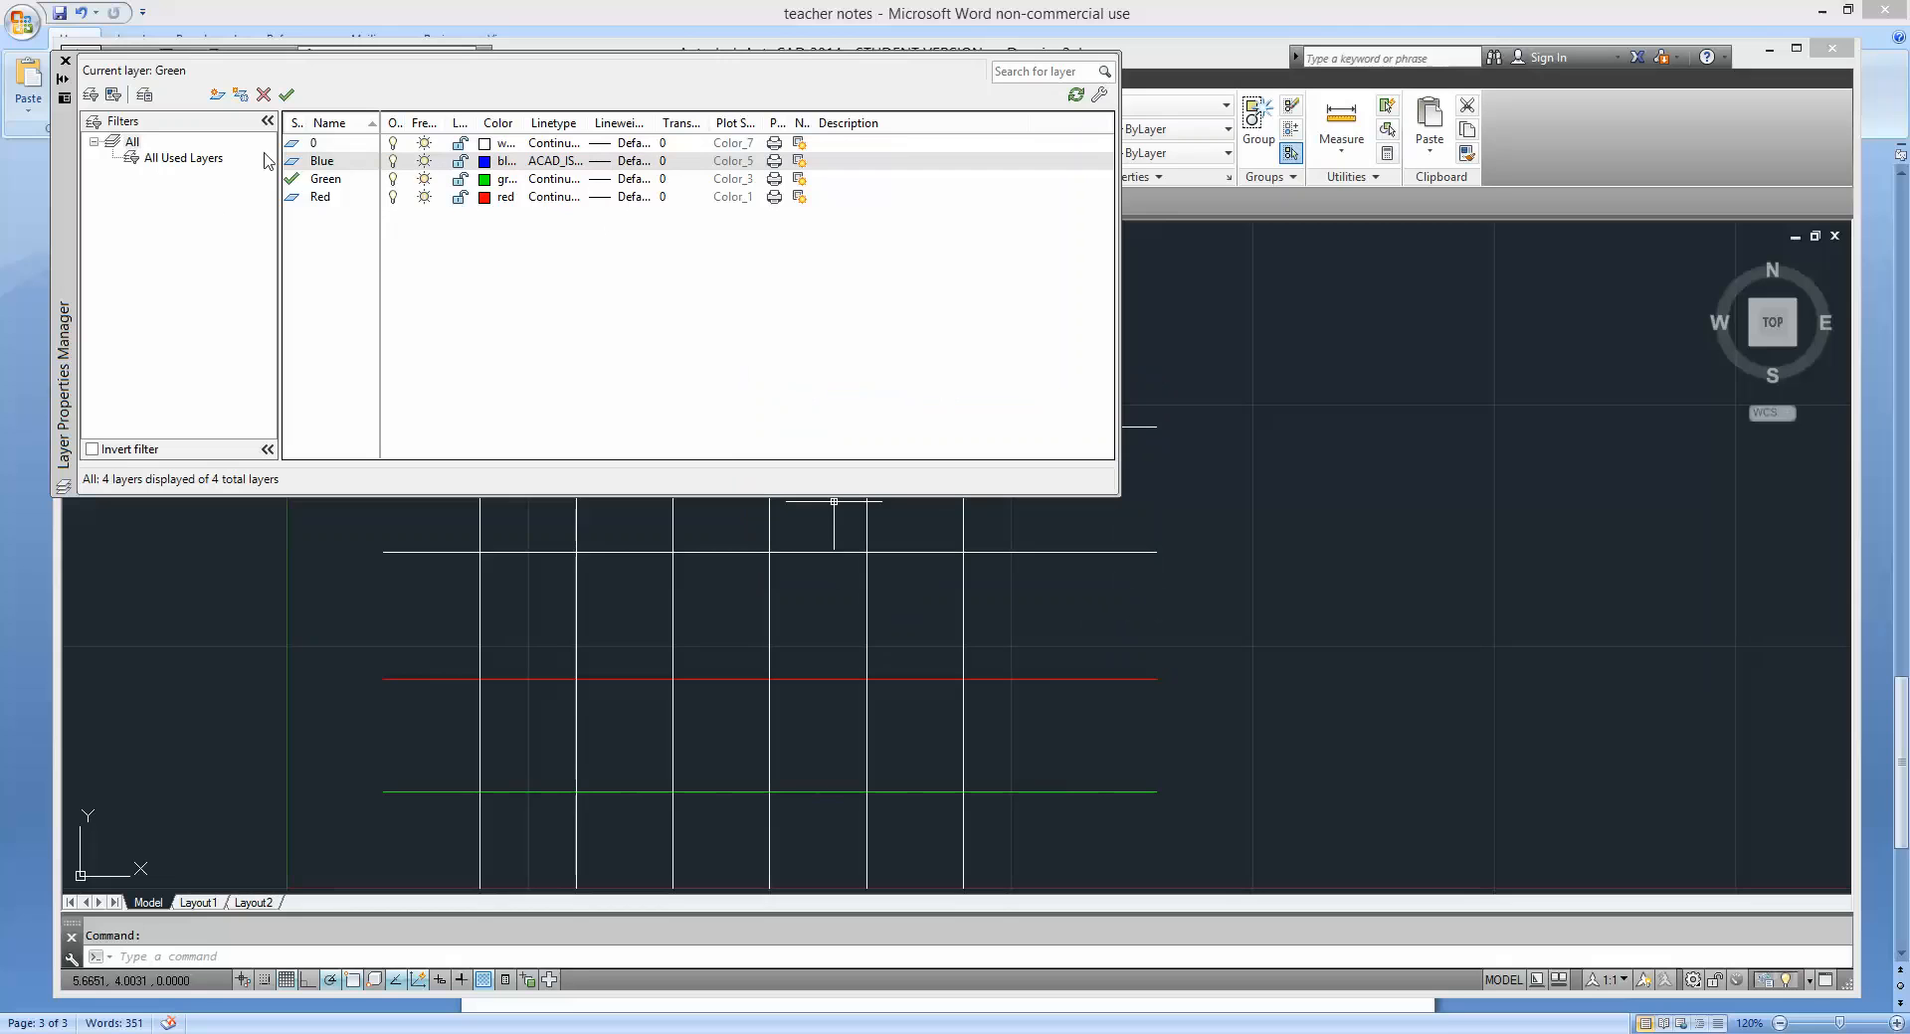
pyautogui.click(321, 162)
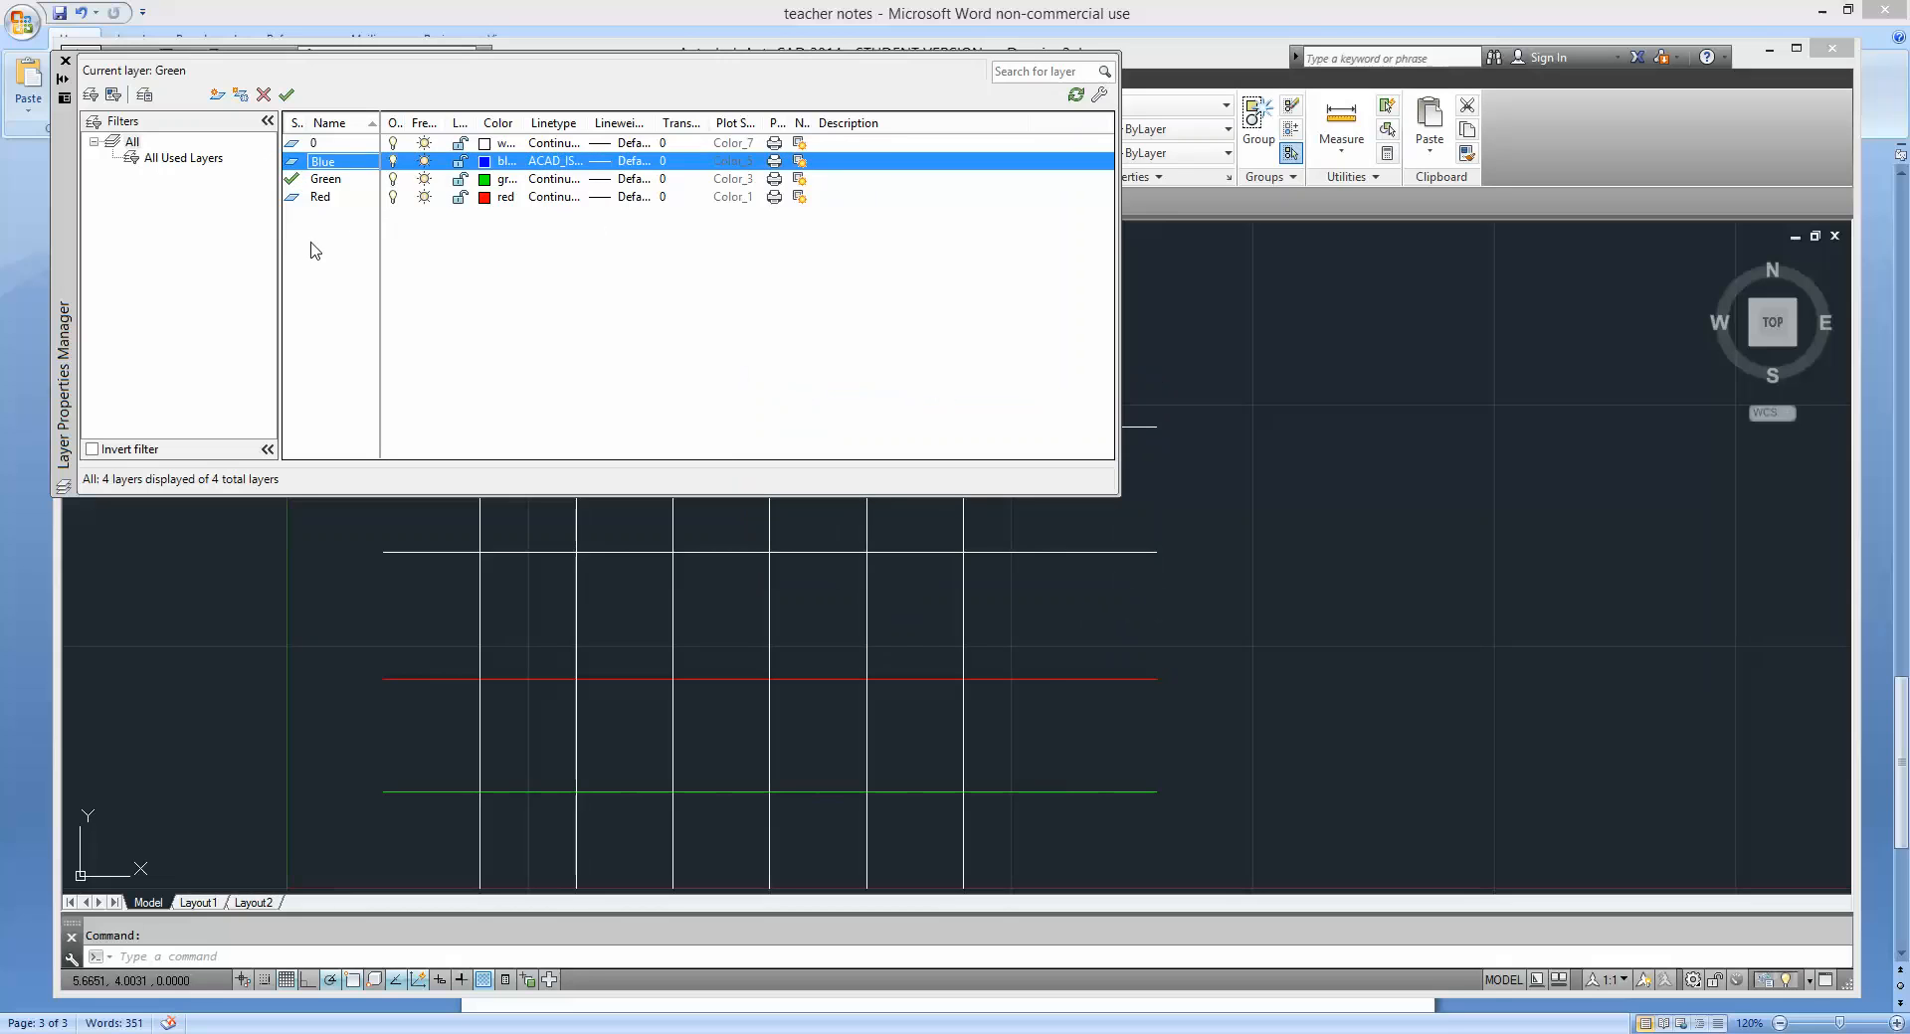
pyautogui.click(66, 60)
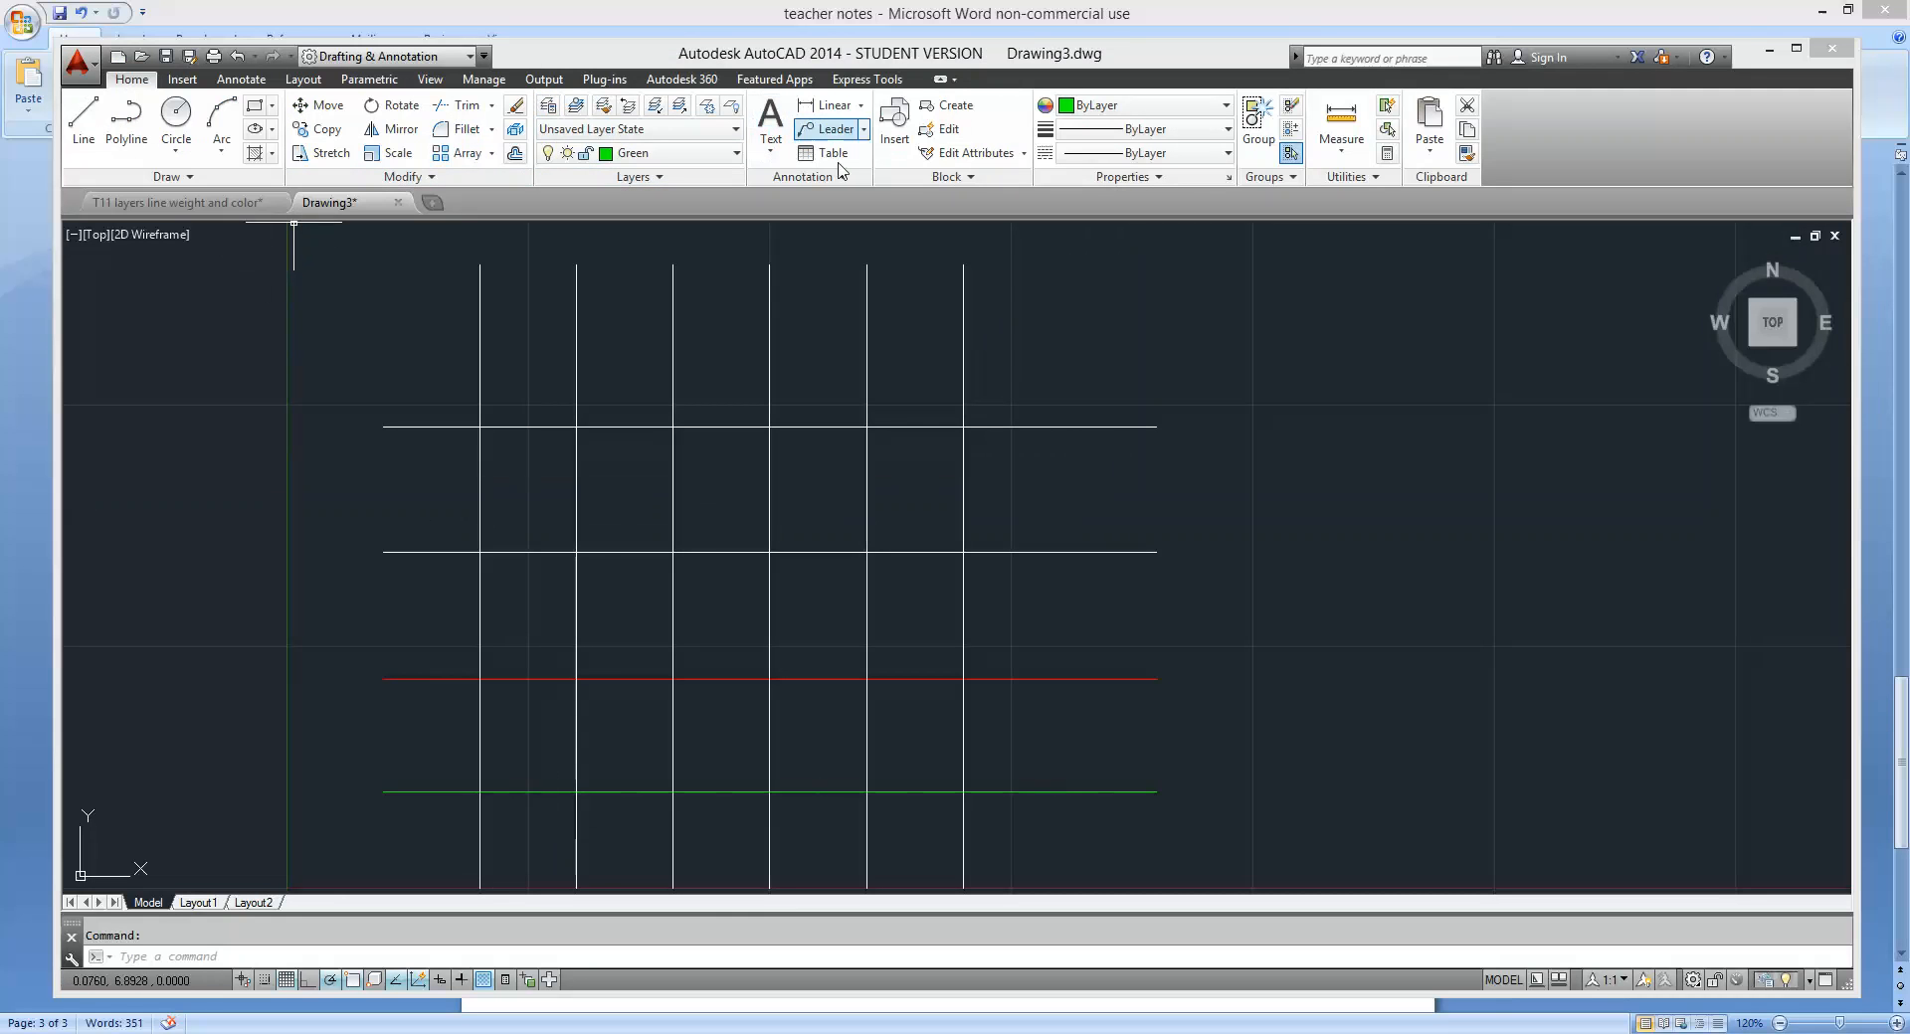
# Move the horizontal grid line directly above the red one to the Blue layer and deselect it.
pyautogui.click(516, 551)
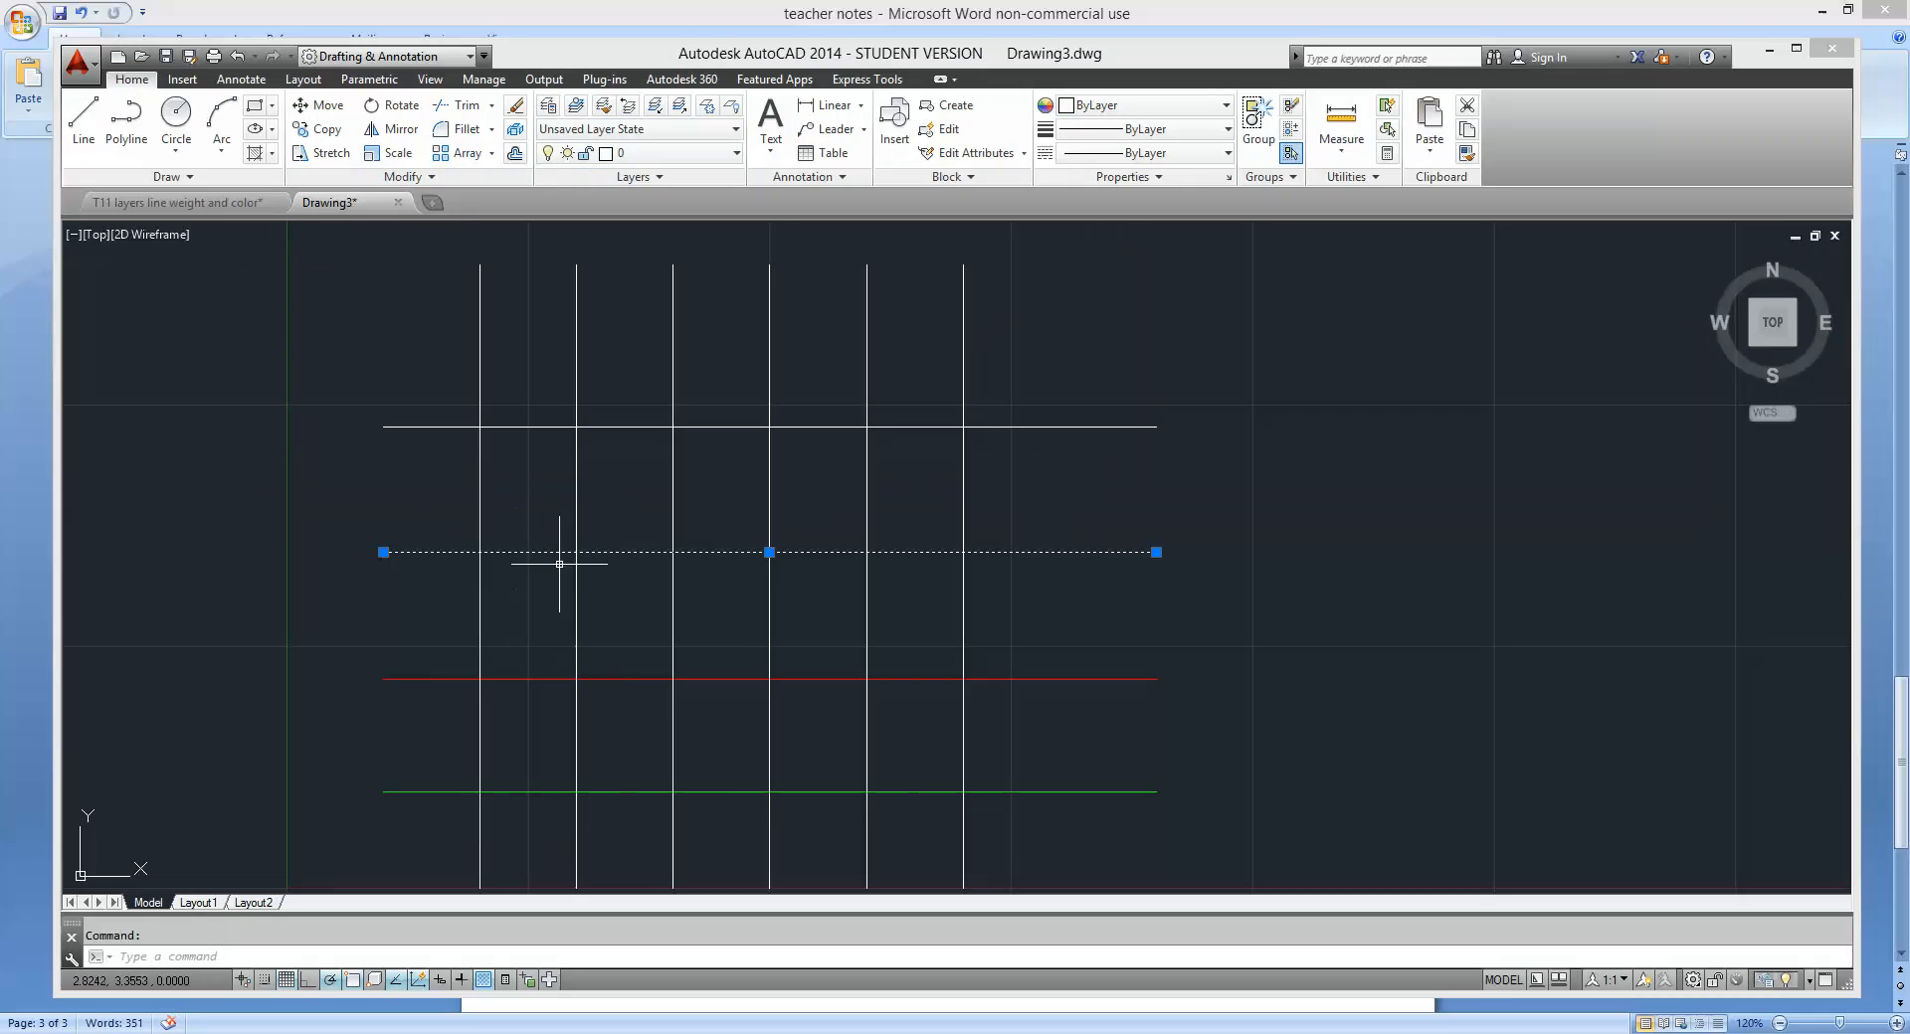
pyautogui.click(715, 154)
pyautogui.click(715, 202)
pyautogui.click(714, 201)
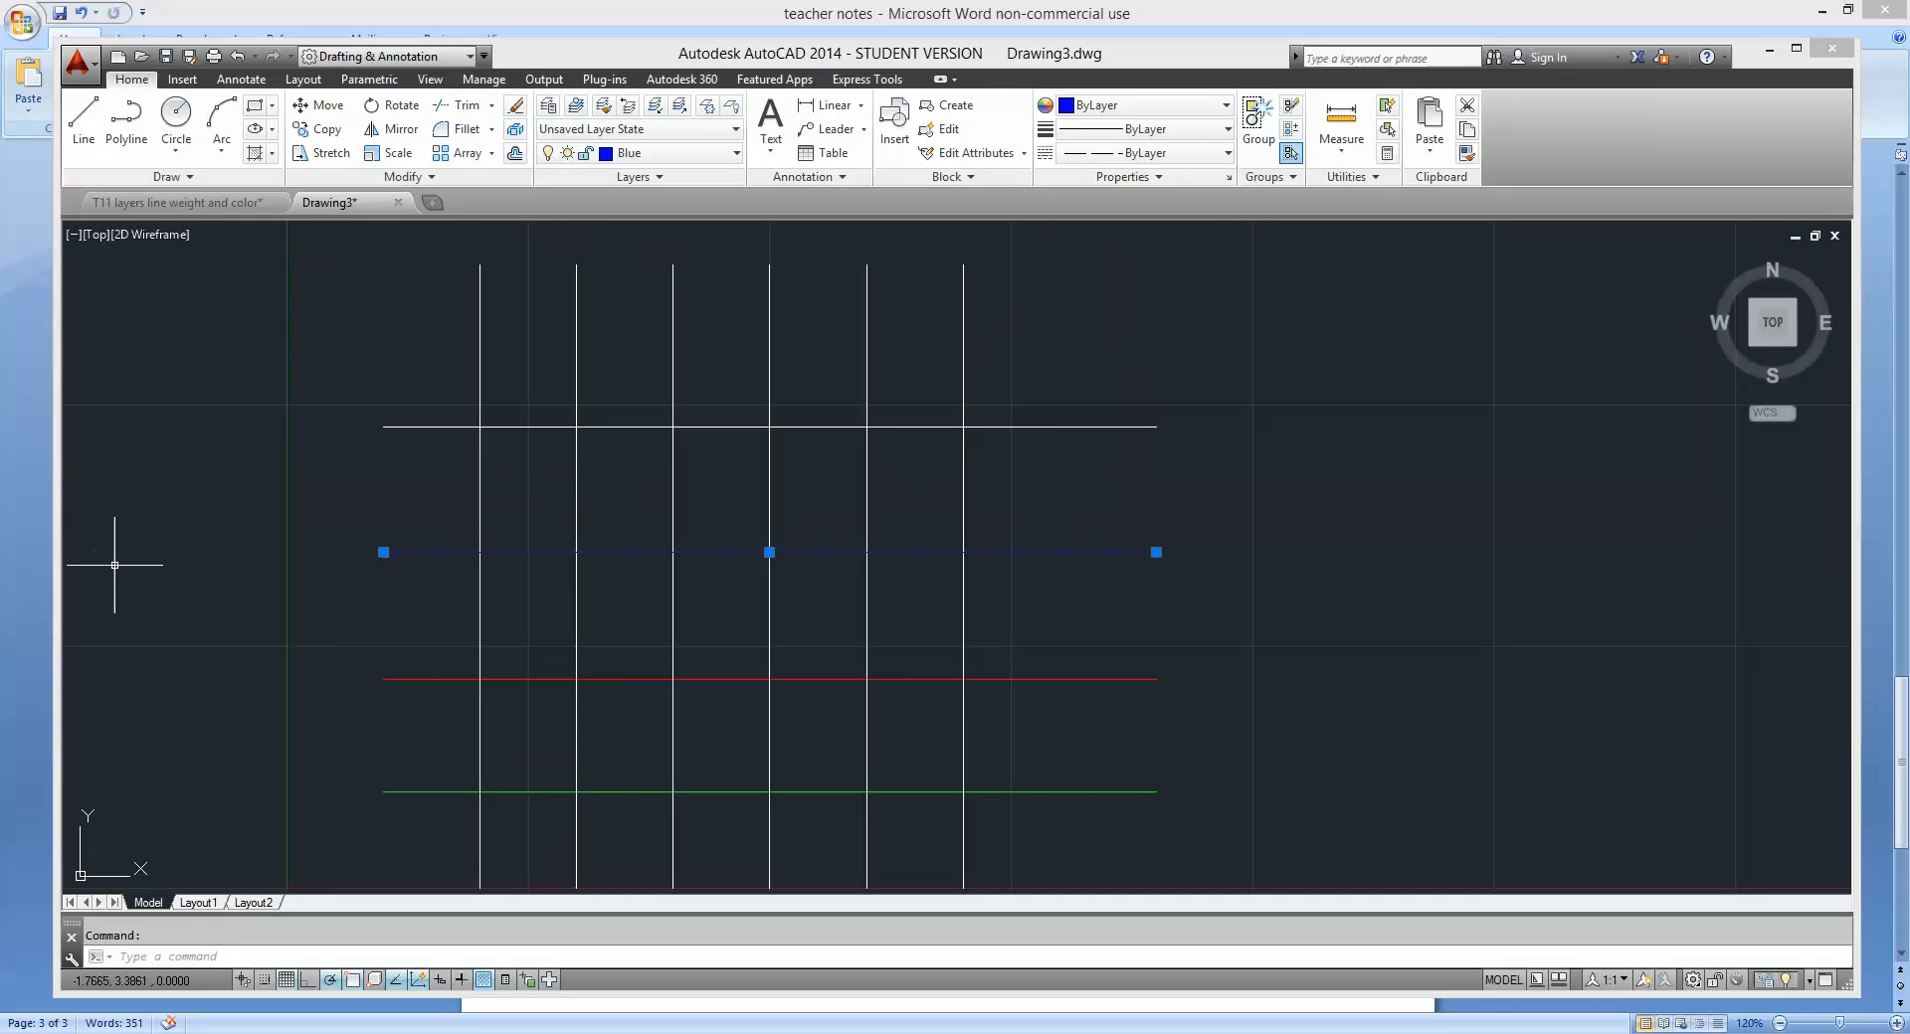
pyautogui.press('Escape')
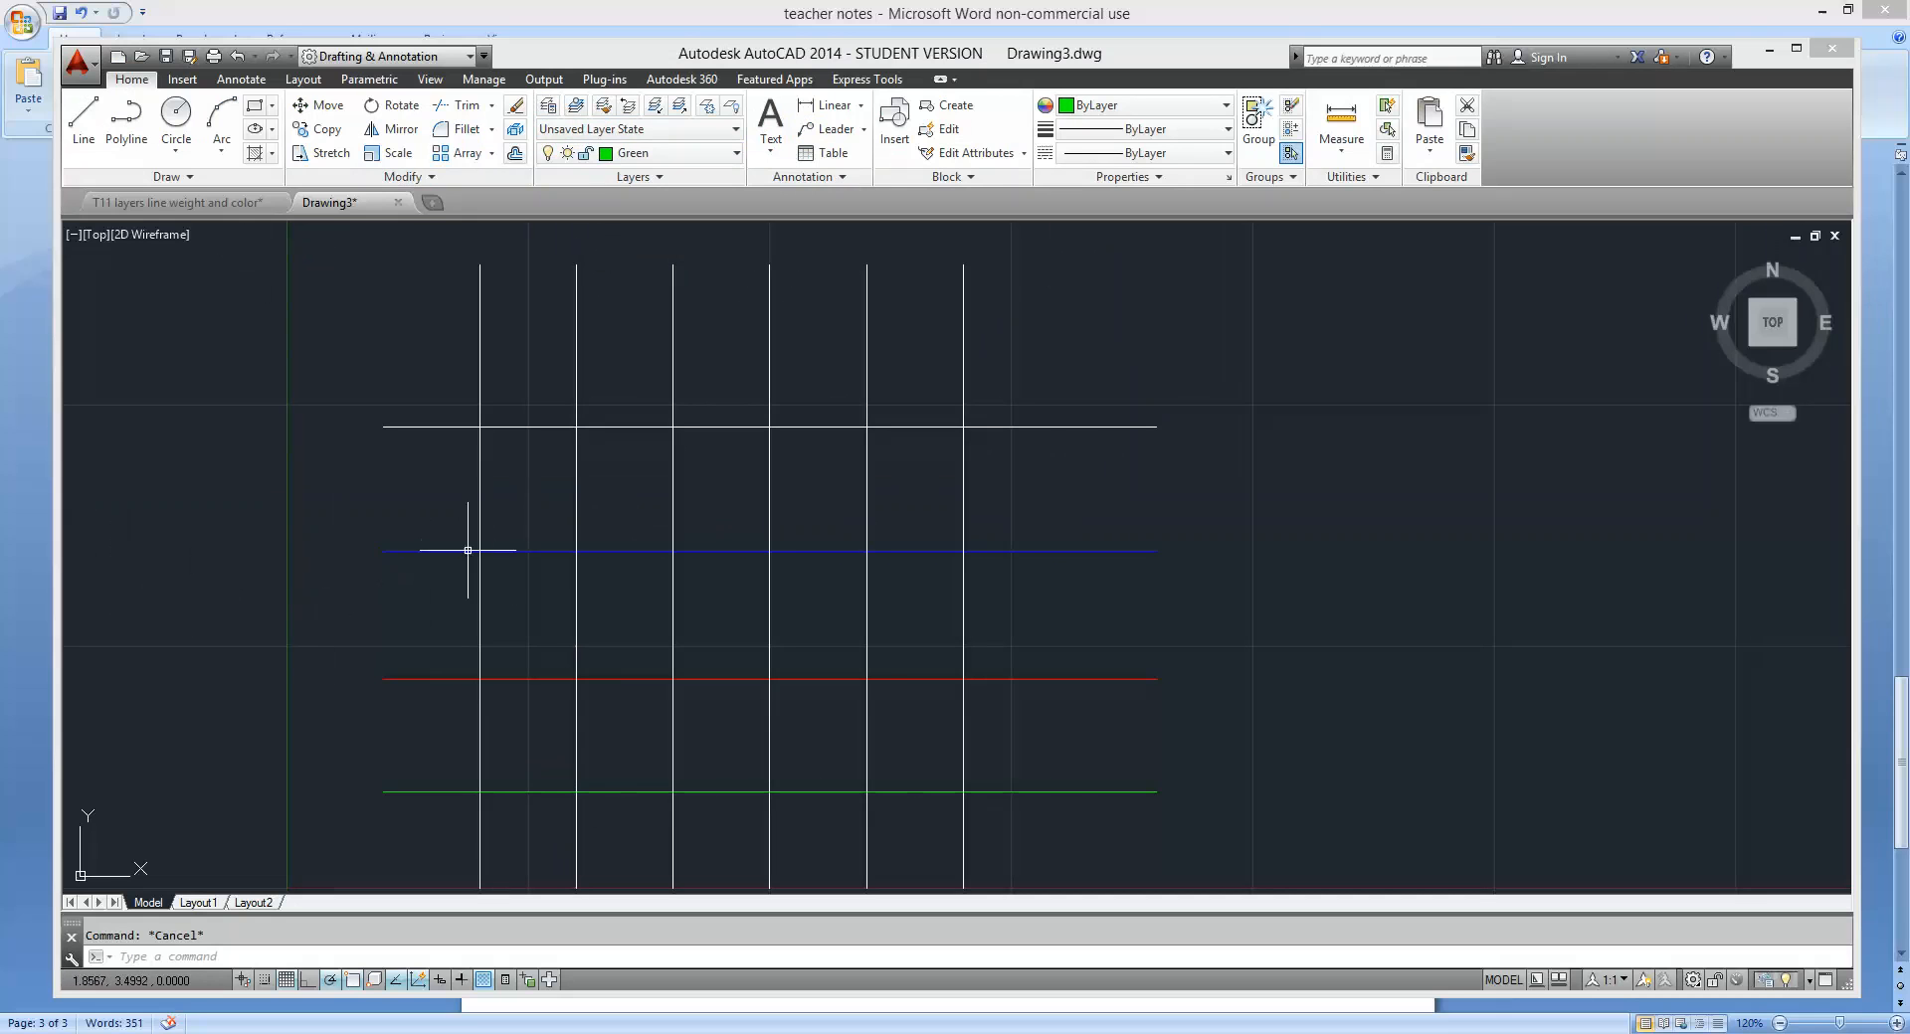
# Set the linetype scale of the blue horizontal grid line to 0.025 and close the Properties palette.
pyautogui.scroll(10, 429, 576)
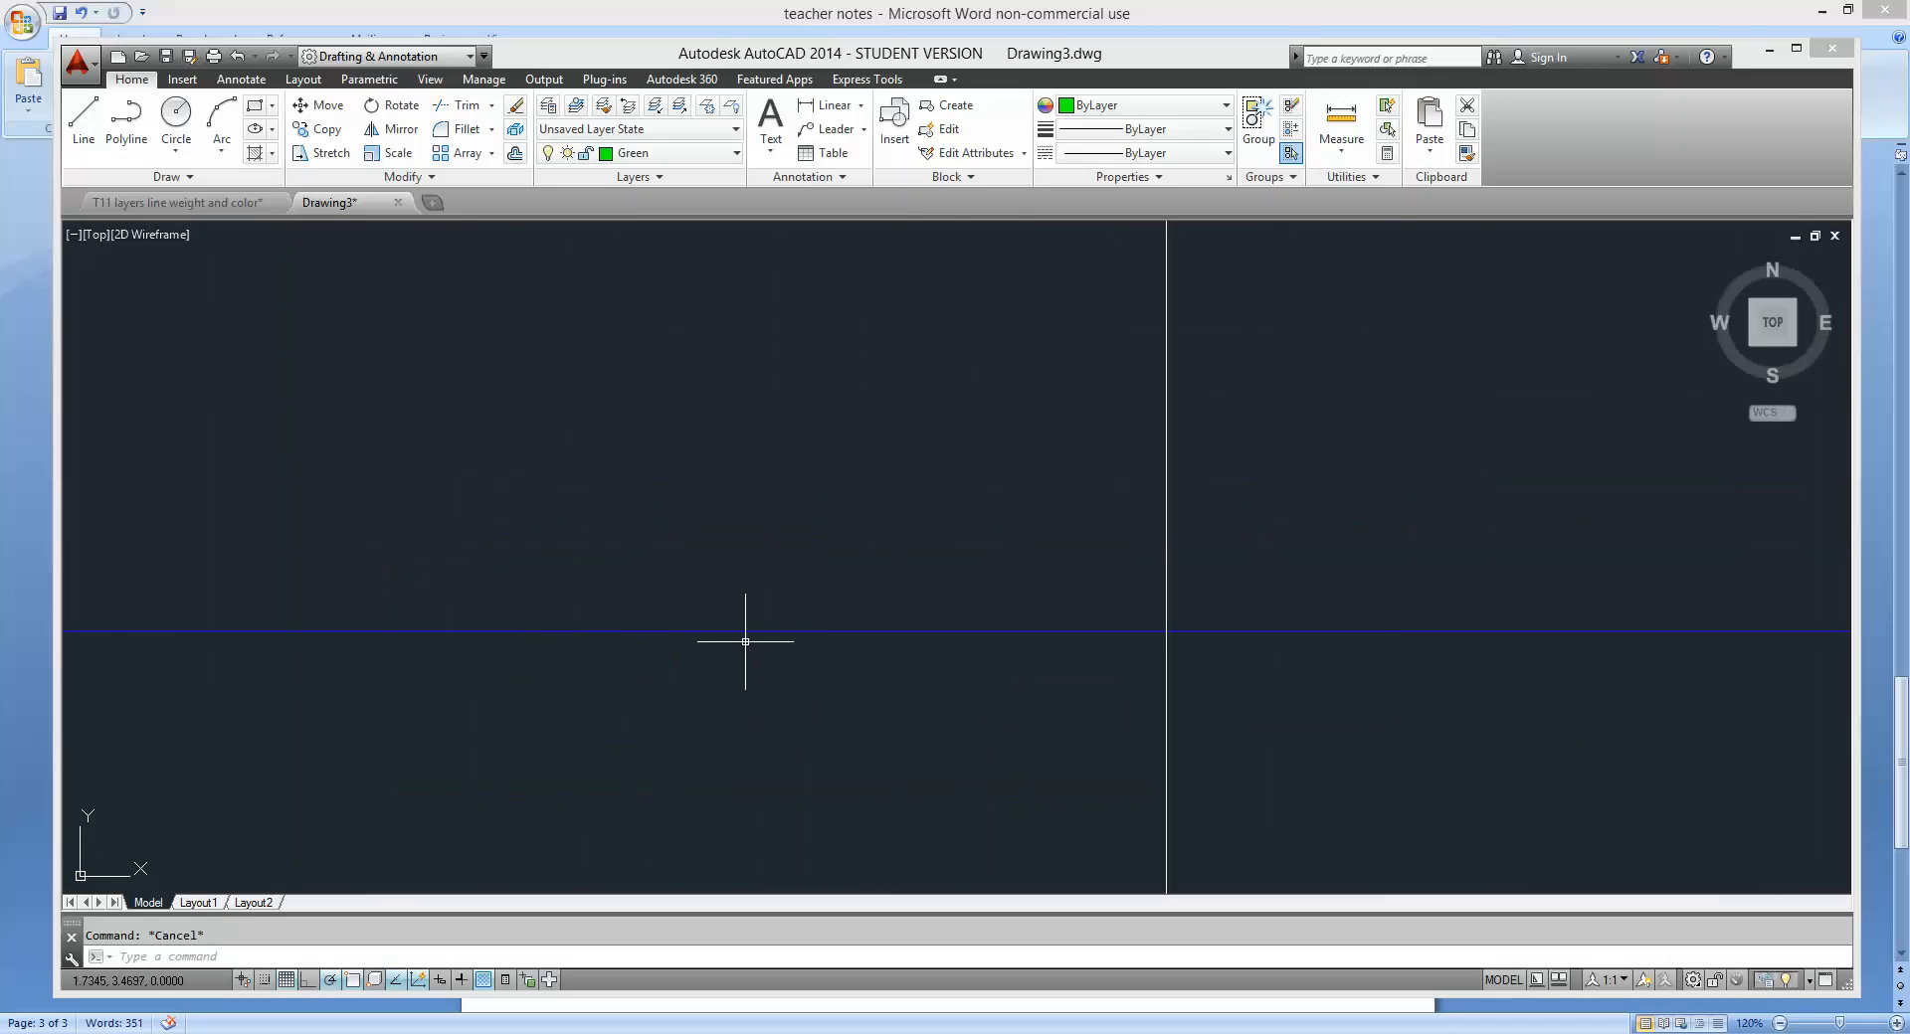
pyautogui.scroll(-2, 733, 632)
pyautogui.moveTo(643, 593); pyautogui.dragTo(869, 554, button='middle')
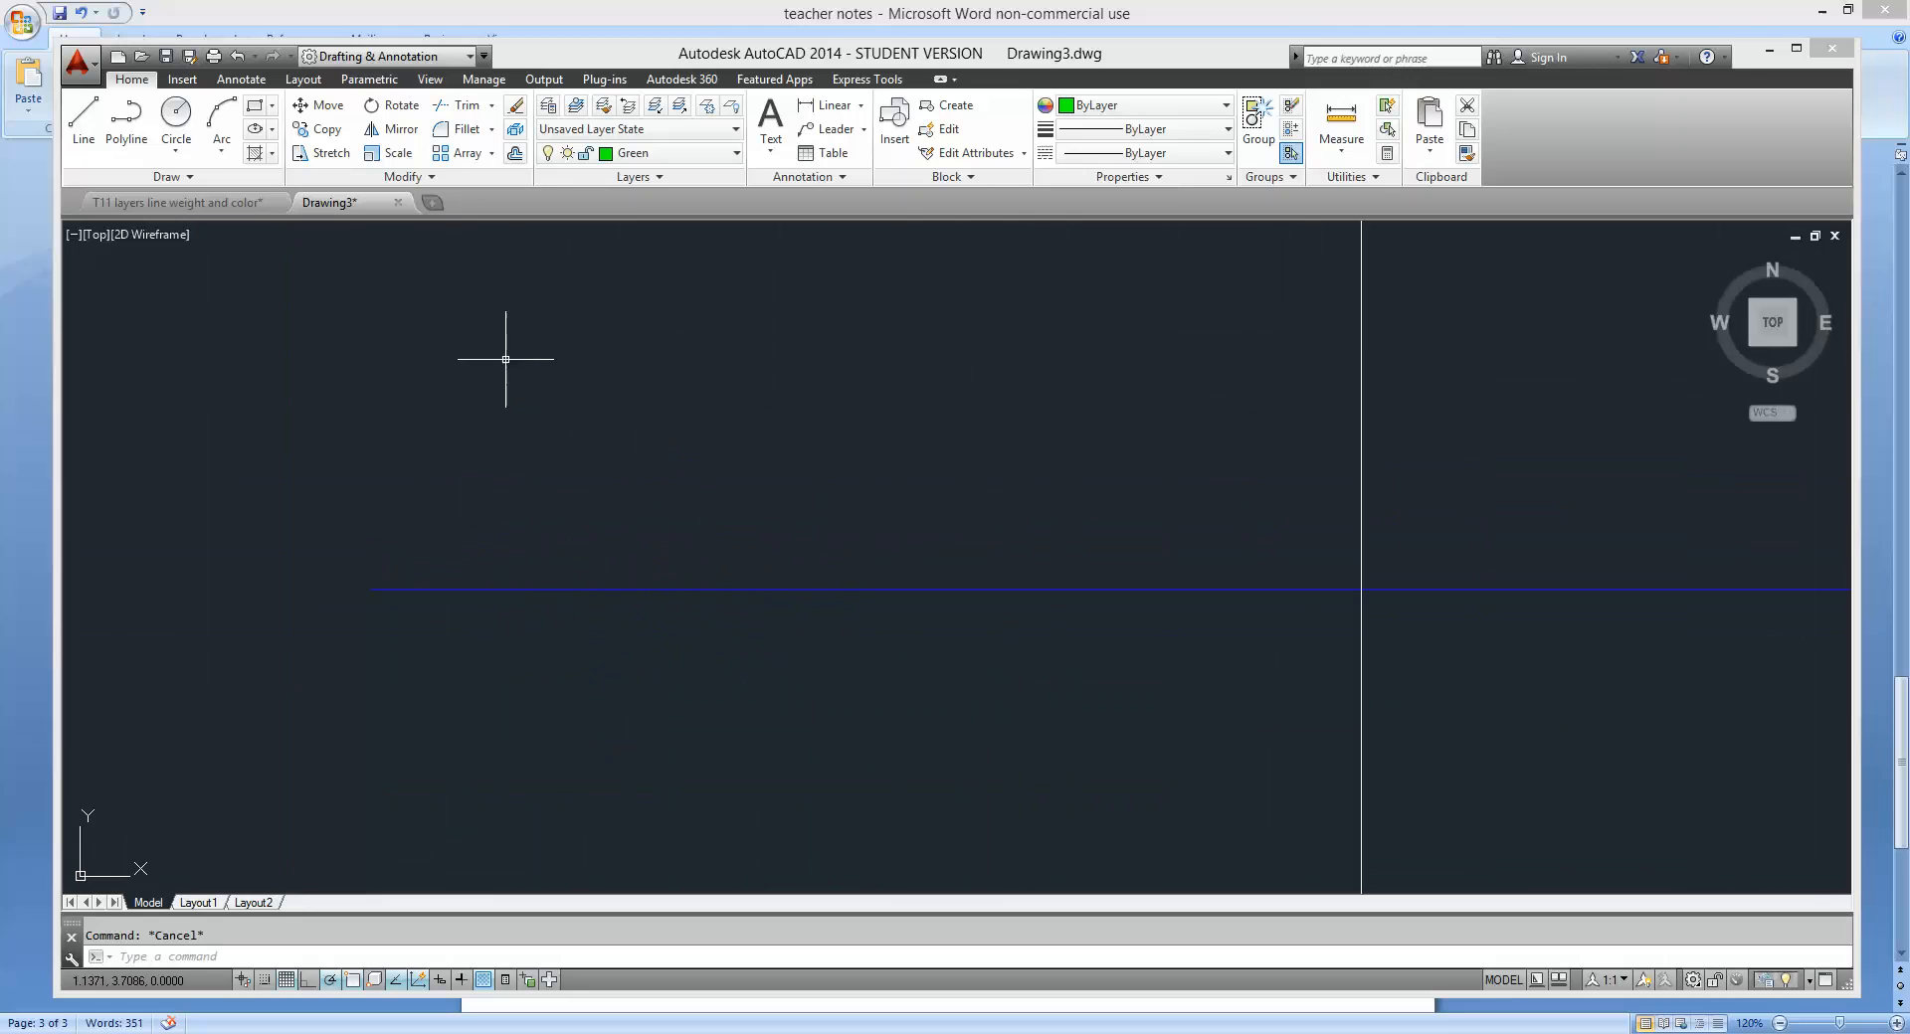
pyautogui.click(807, 587)
pyautogui.click(801, 603)
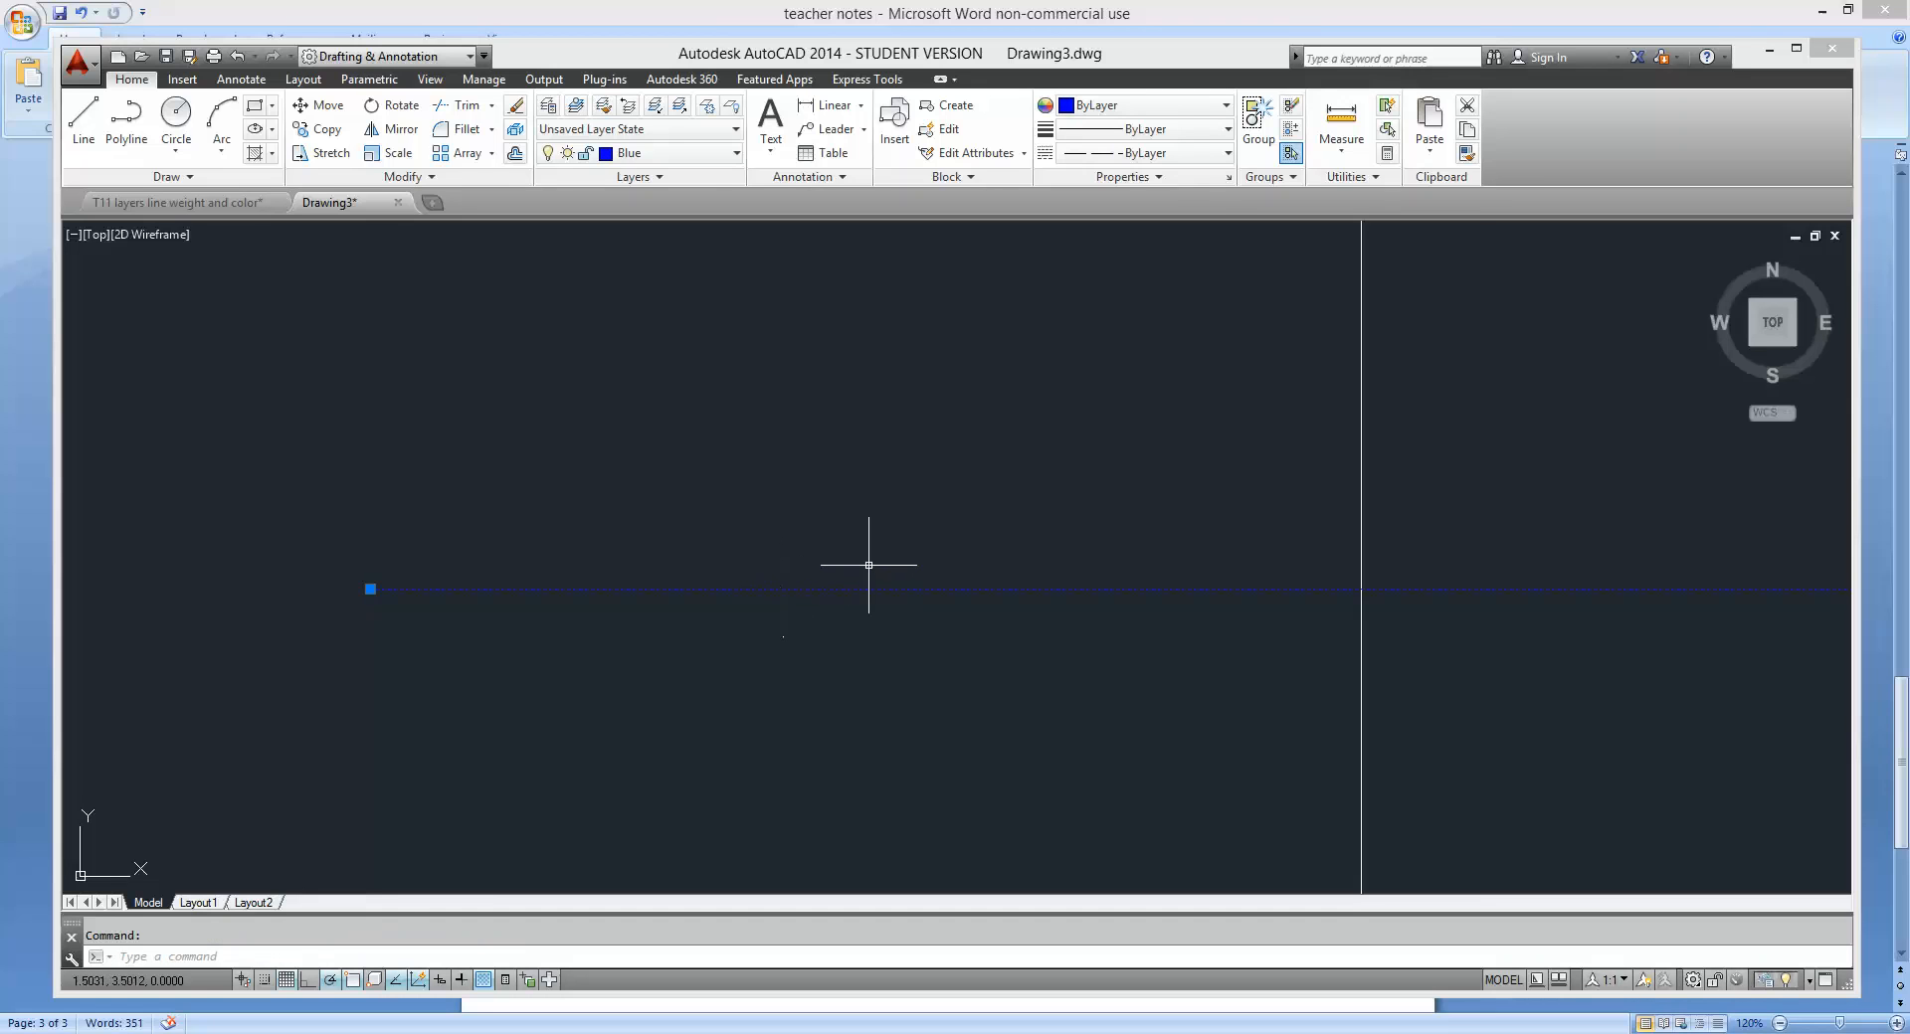
pyautogui.write('PR')
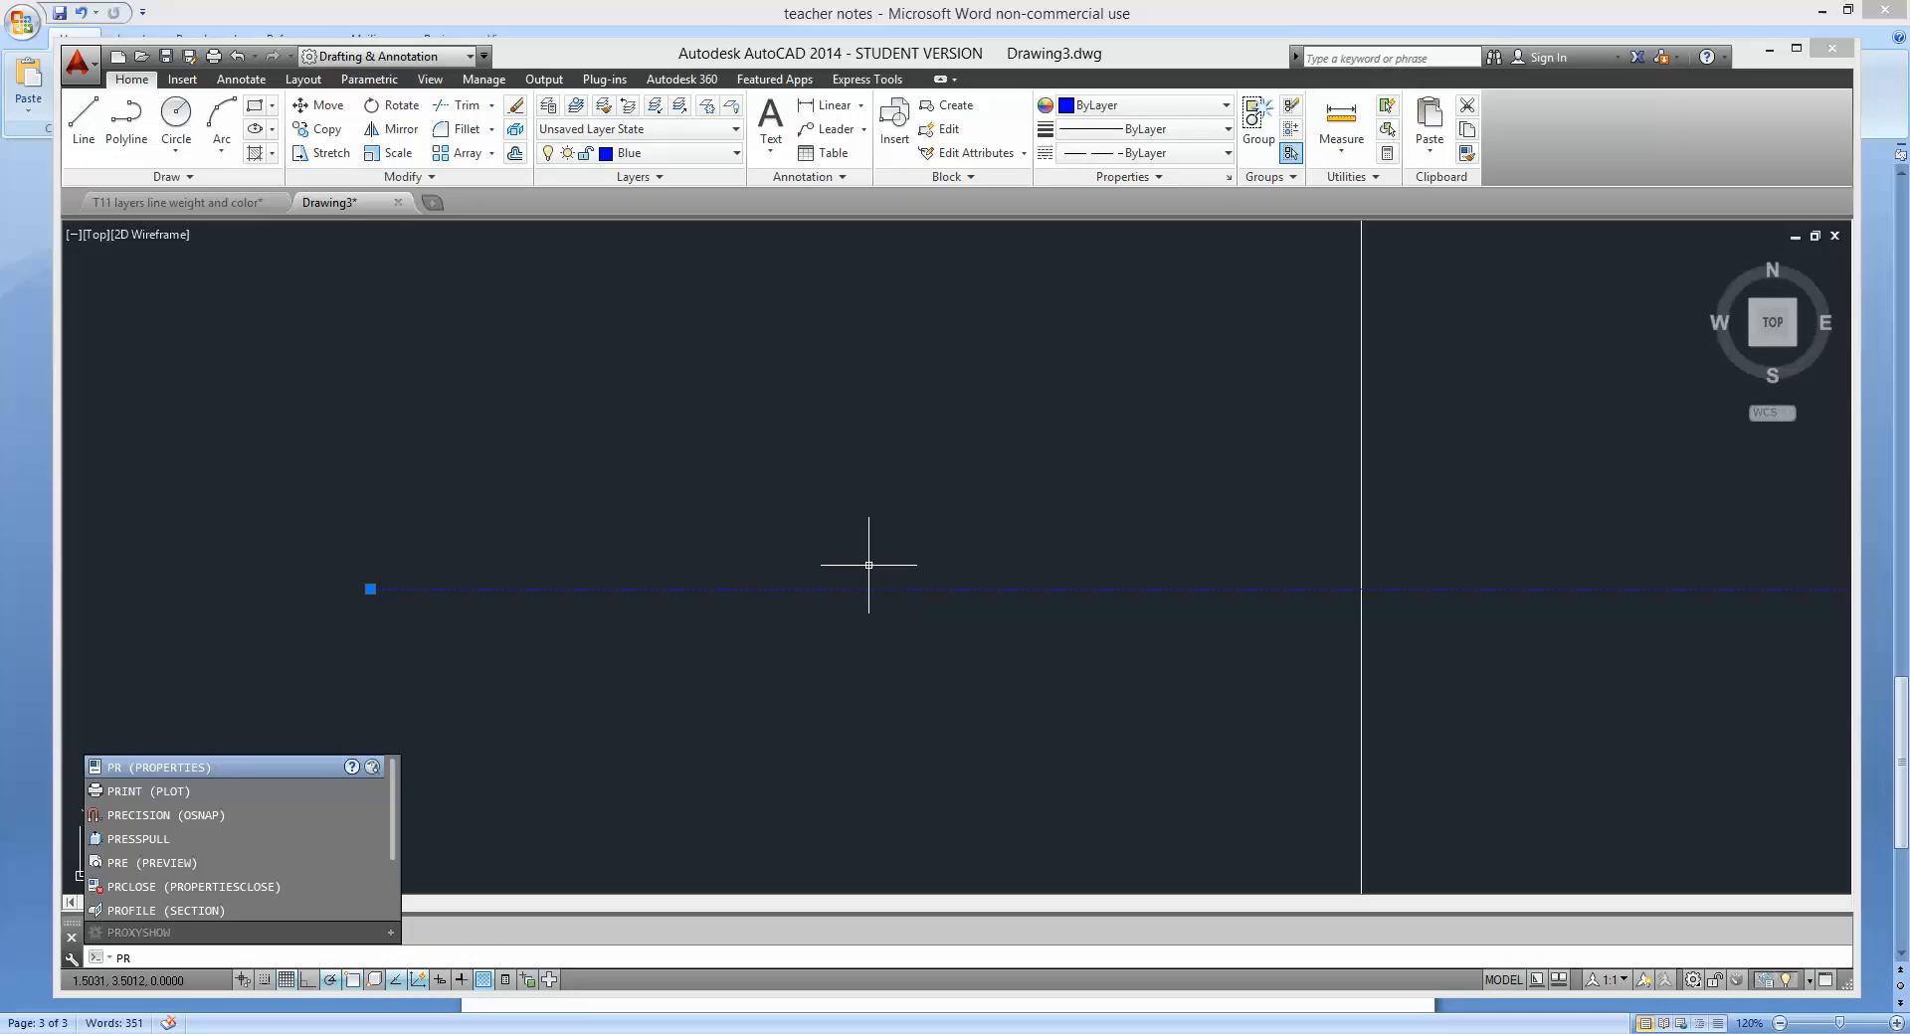
pyautogui.press('Return')
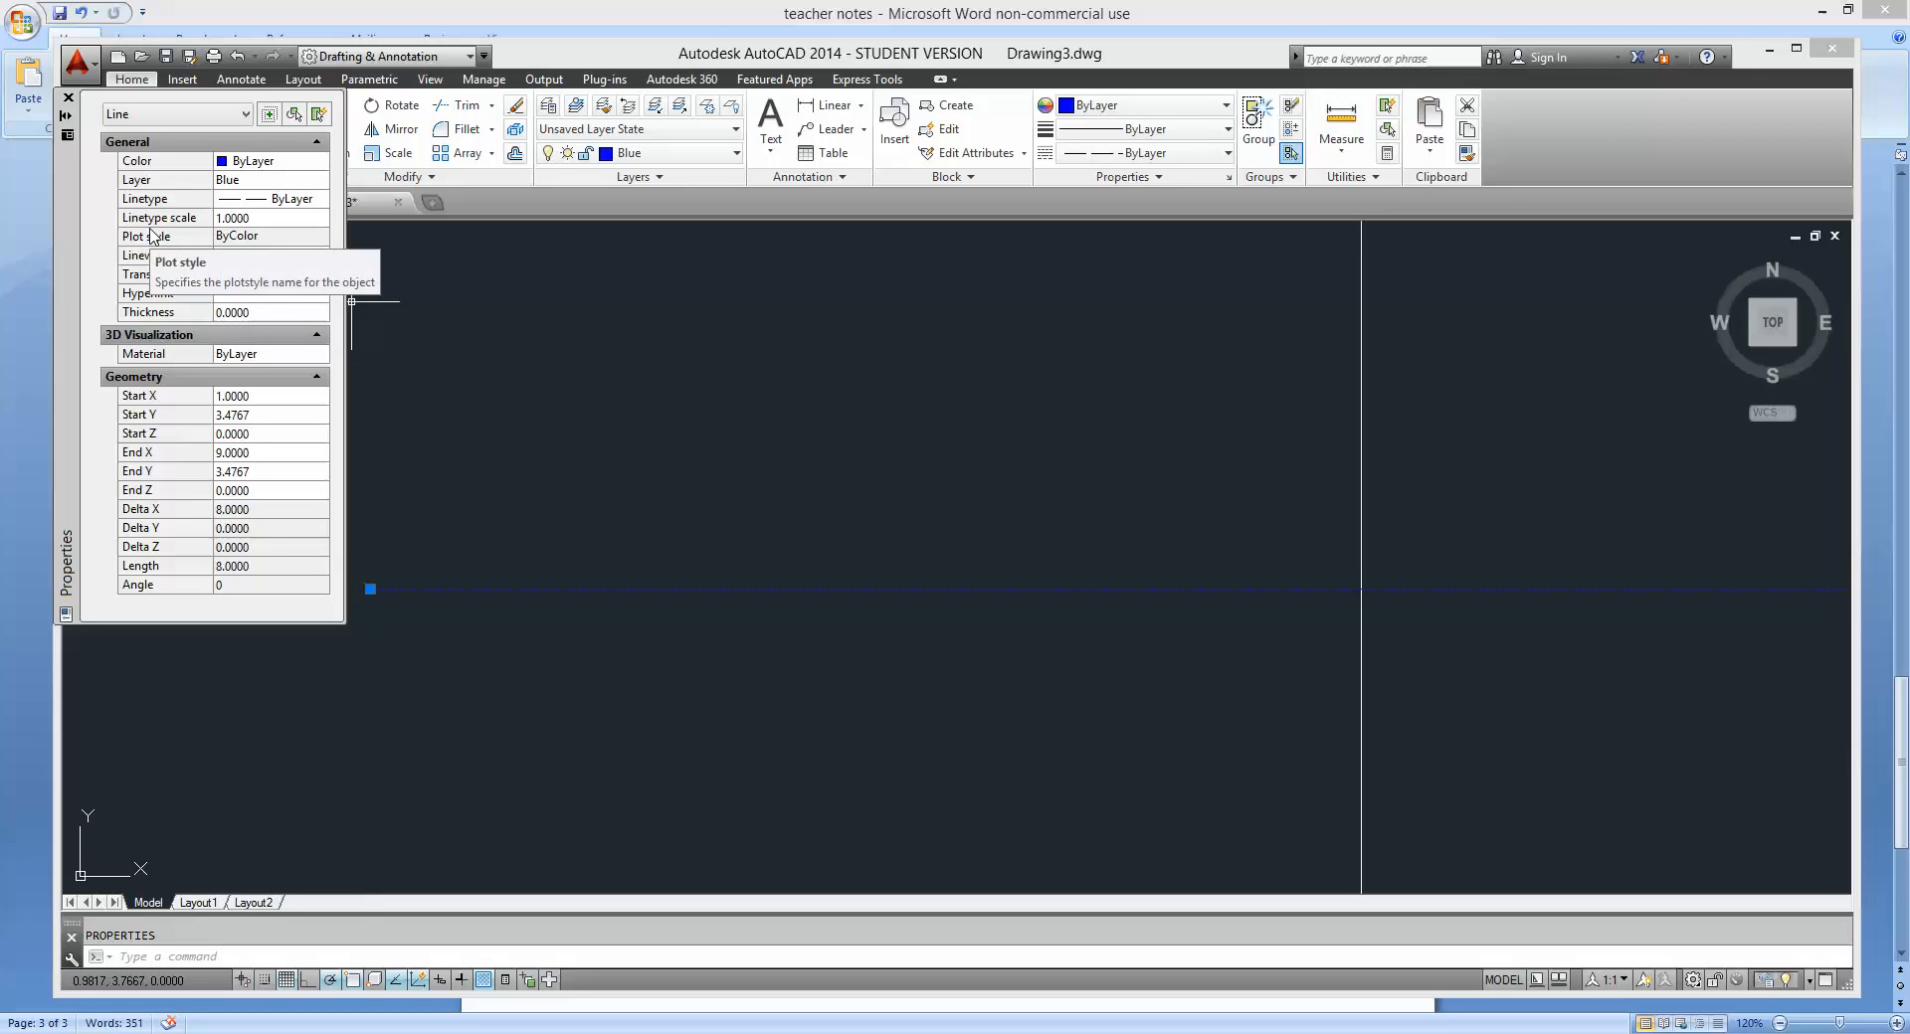
pyautogui.click(266, 219)
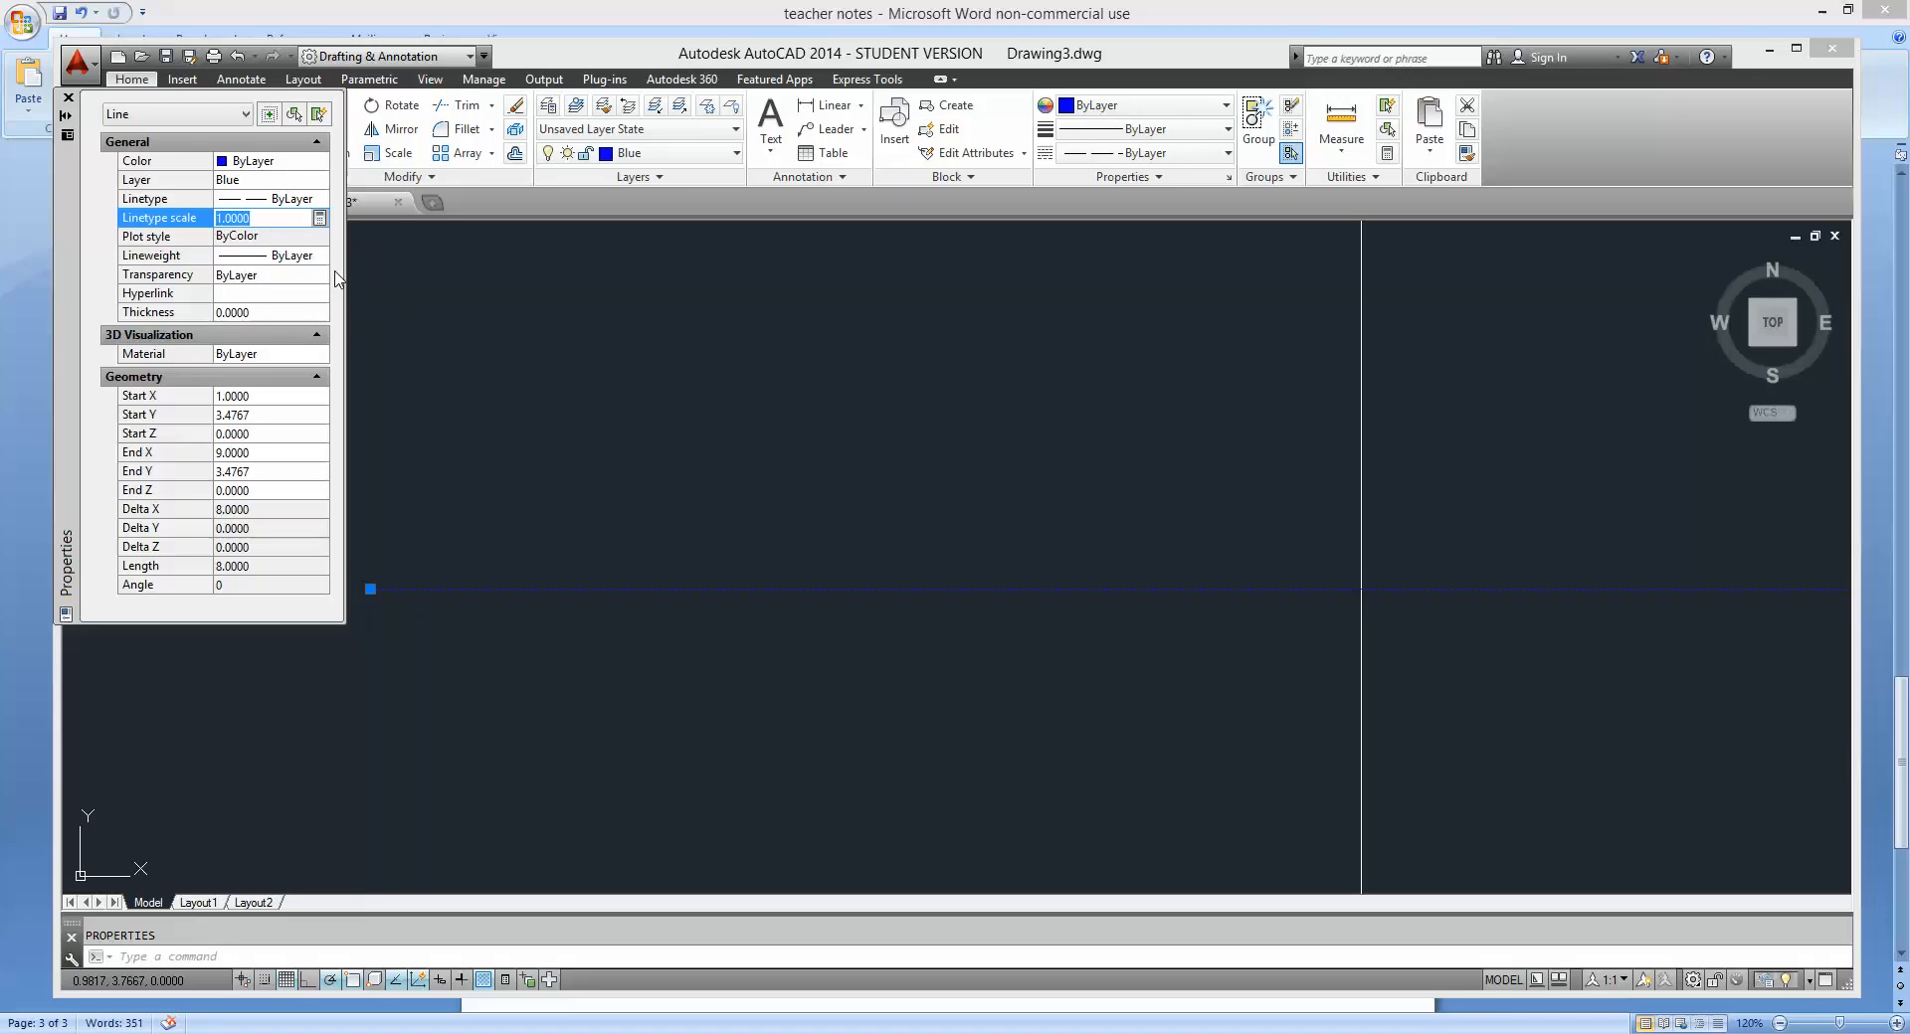
pyautogui.write('.025')
pyautogui.press('Return')
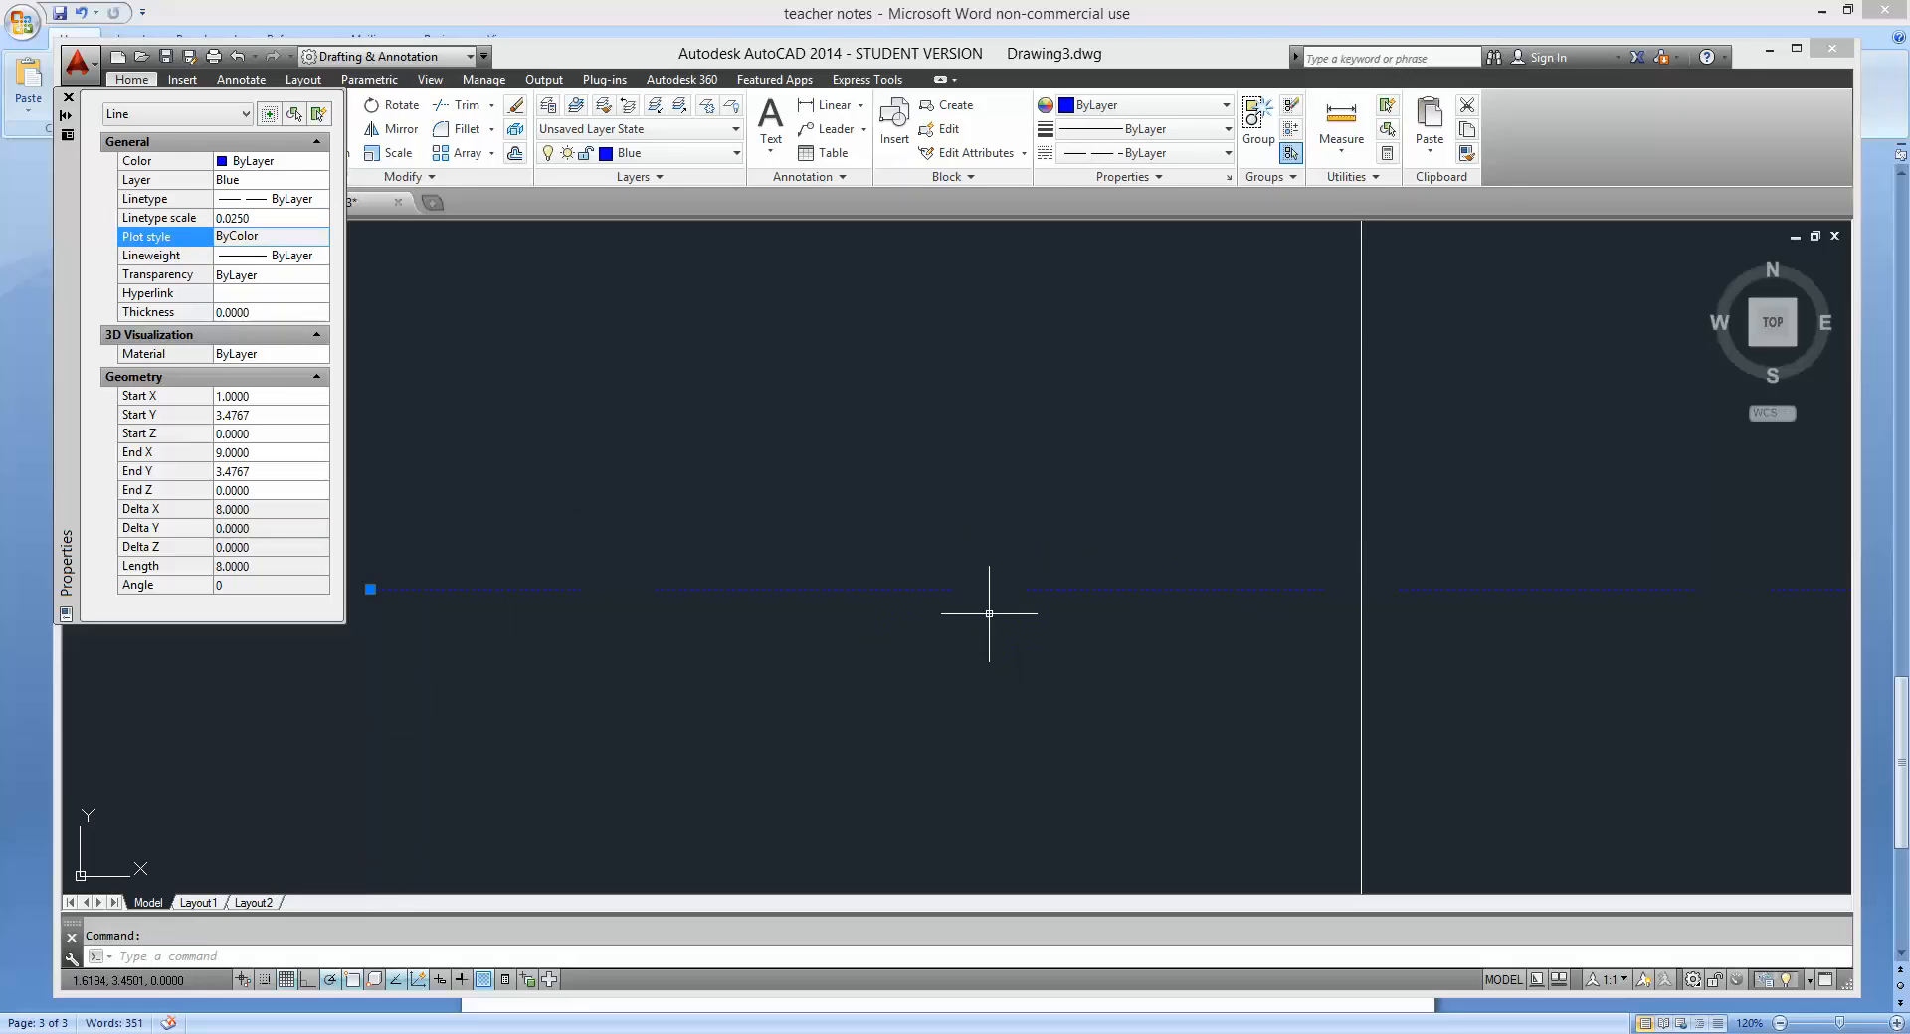
pyautogui.click(69, 98)
# Examine the blue line's dash pattern along its full length and browse its available lineweight and linetype options.
pyautogui.scroll(-4, 593, 537)
pyautogui.scroll(-2, 883, 681)
pyautogui.moveTo(919, 550); pyautogui.dragTo(597, 462, button='middle')
pyautogui.scroll(-1, 1173, 501)
pyautogui.scroll(1, 1159, 515)
pyautogui.moveTo(1151, 519); pyautogui.dragTo(843, 532, button='middle')
pyautogui.scroll(-1, 844, 532)
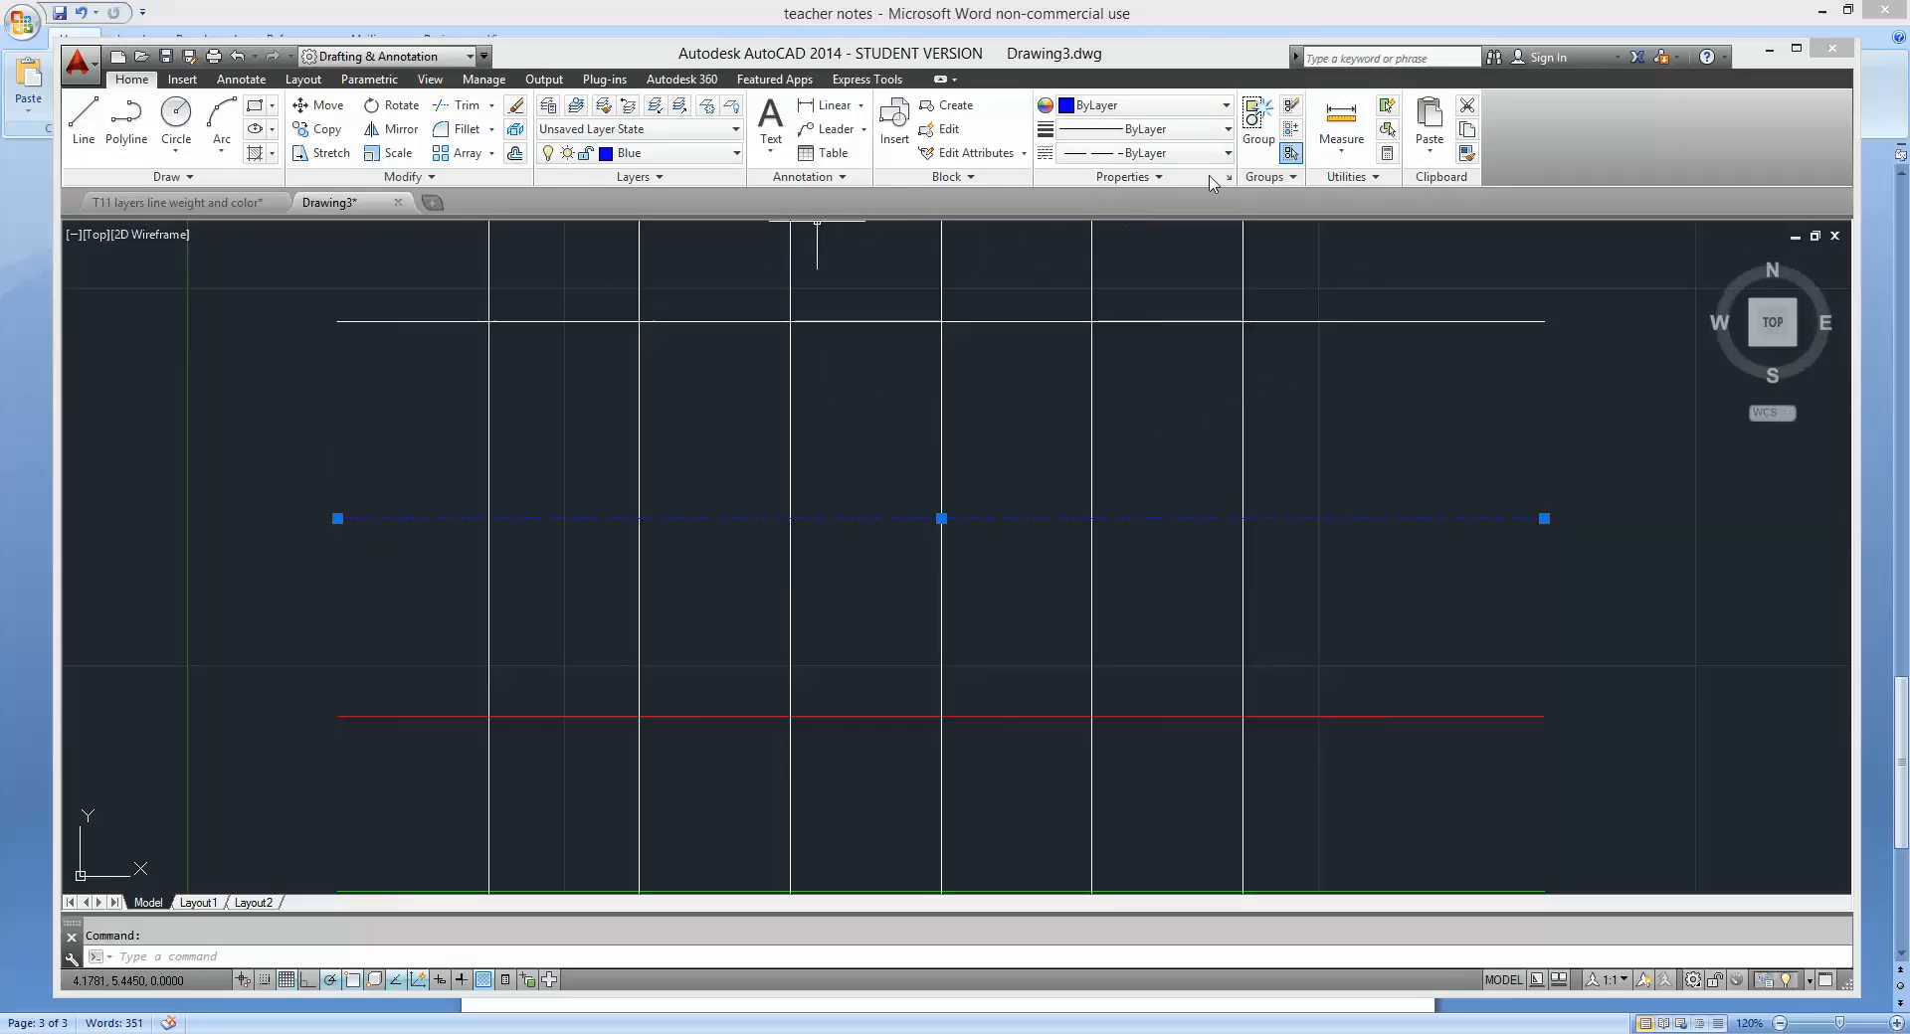
pyautogui.click(1200, 132)
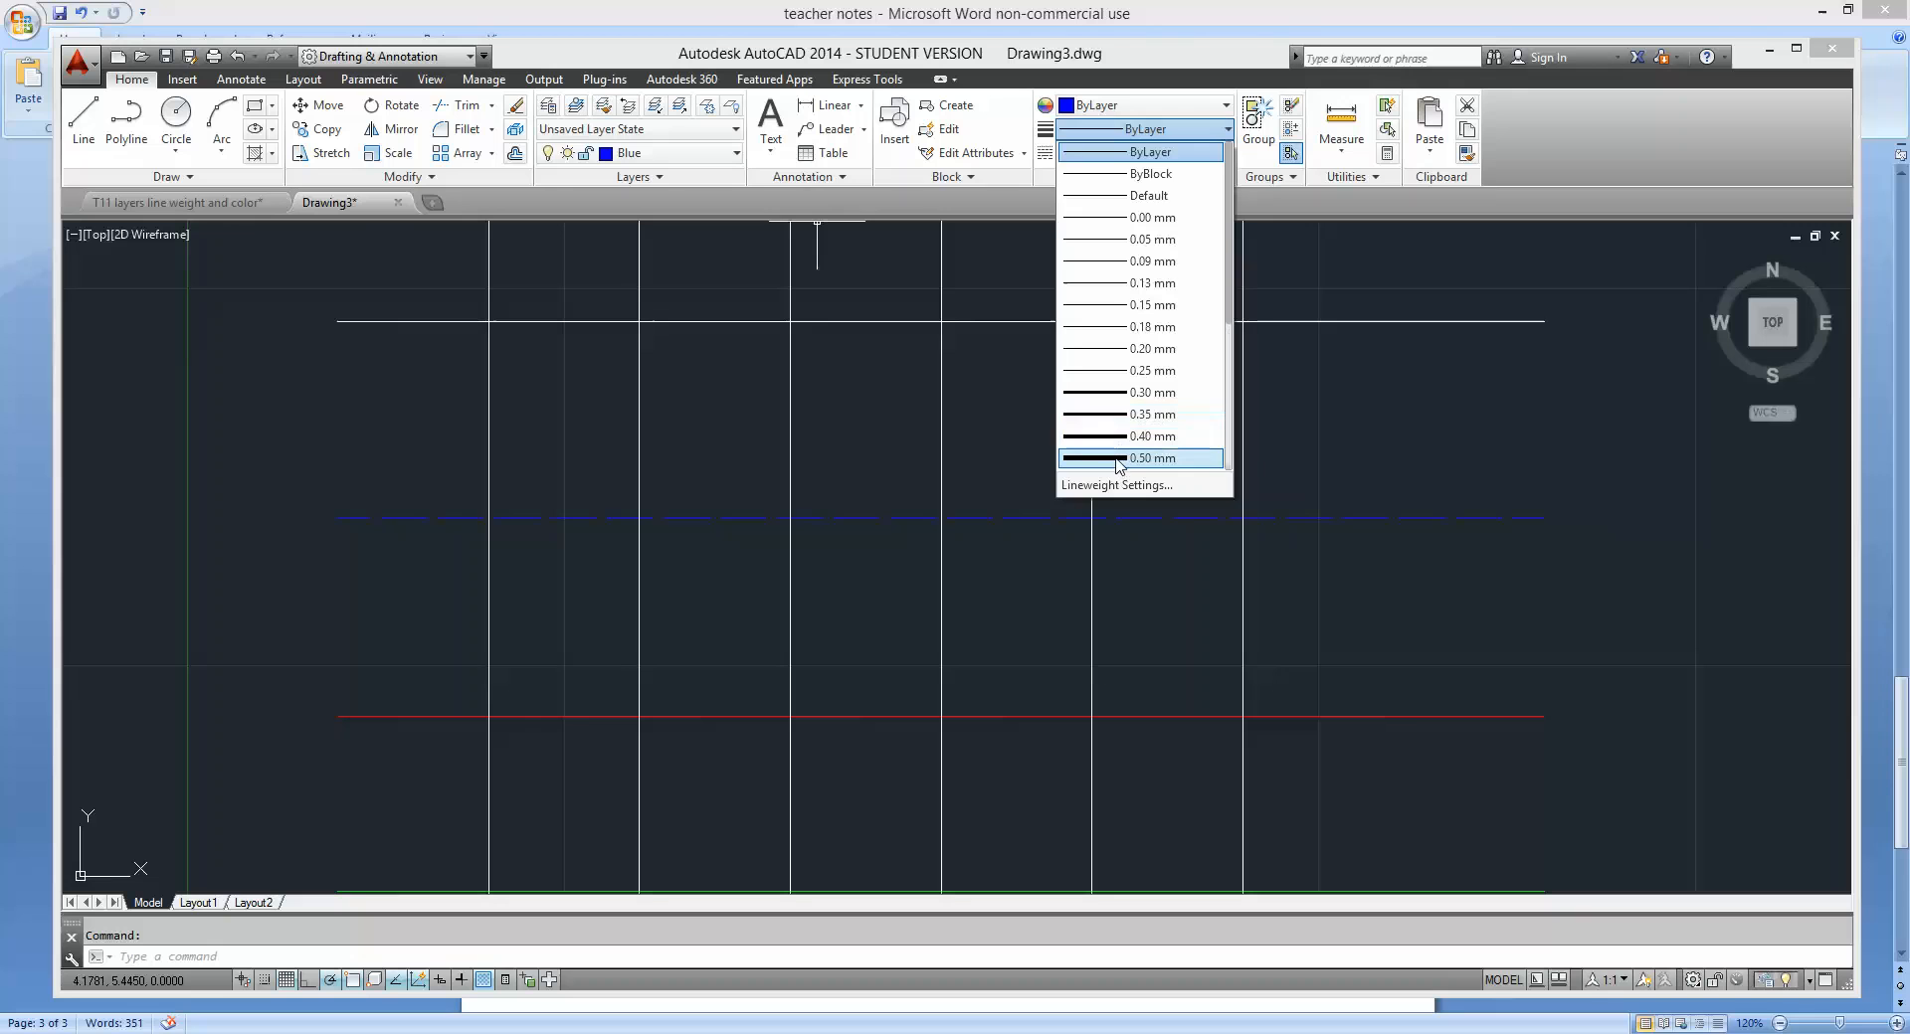
pyautogui.click(1194, 129)
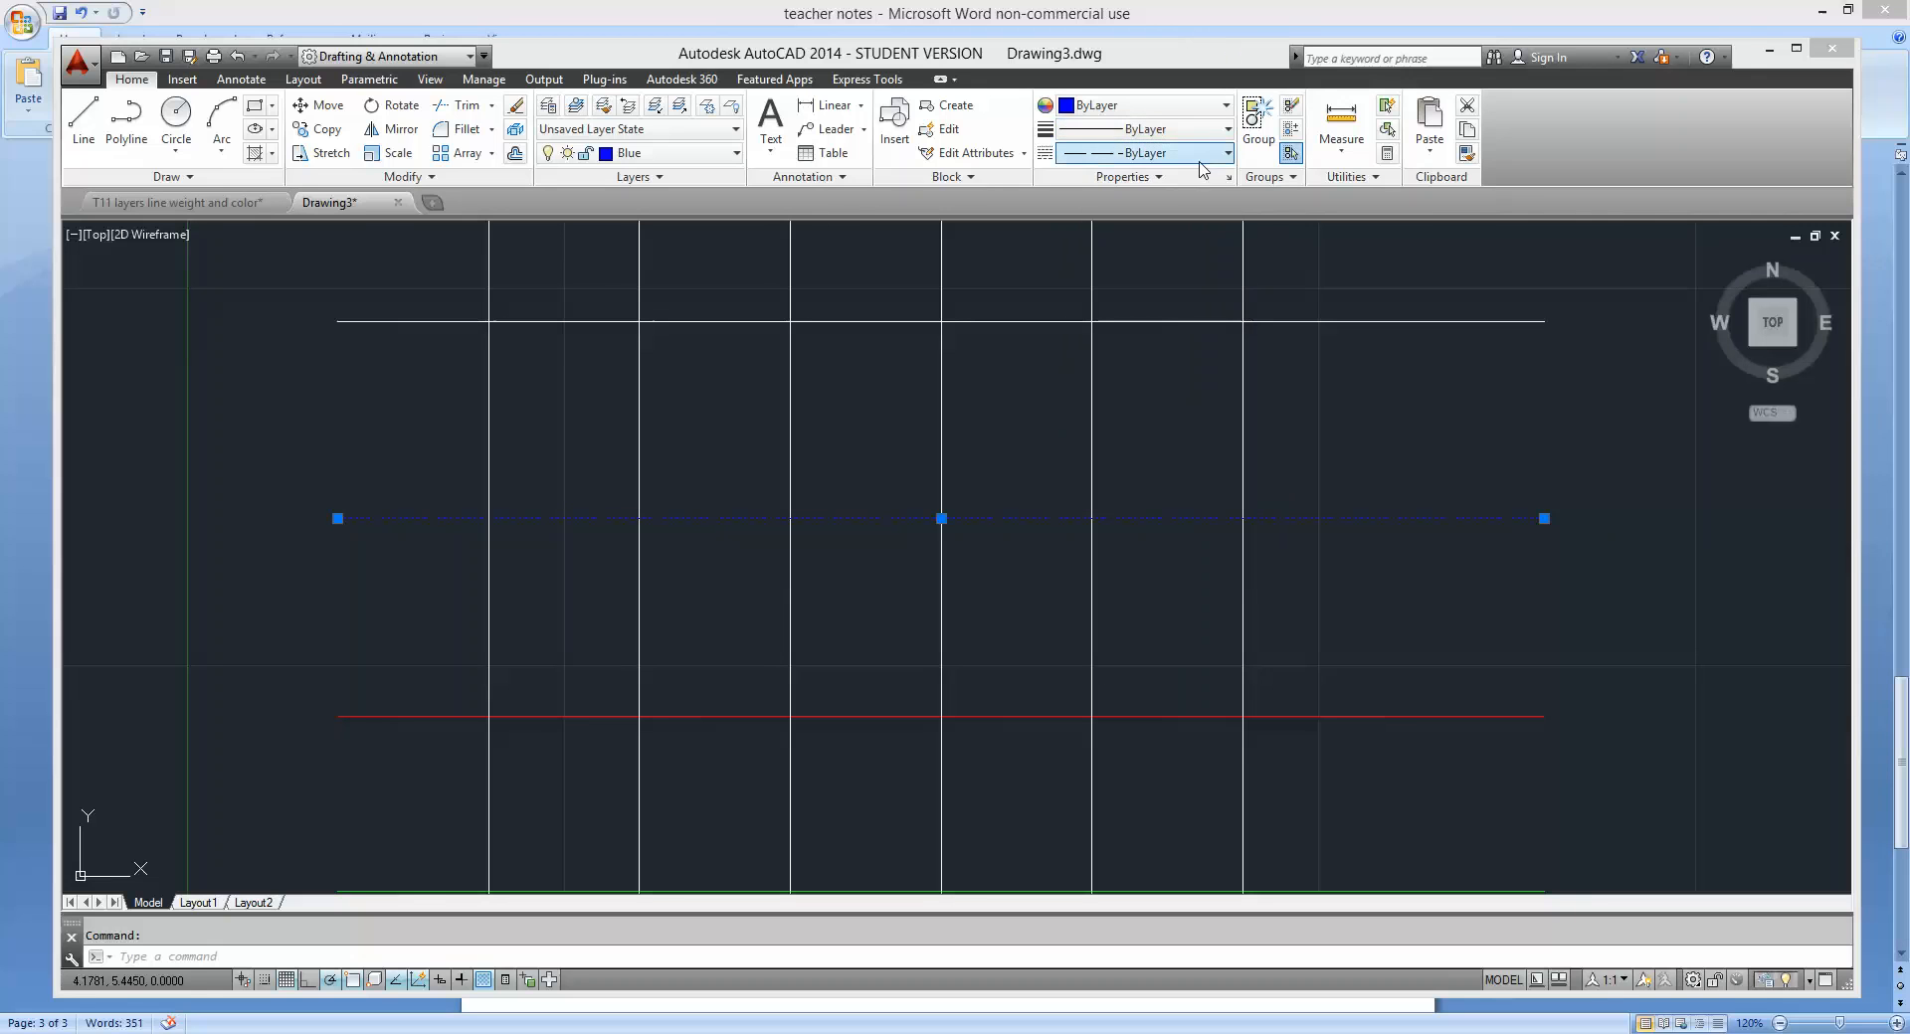
pyautogui.click(1198, 154)
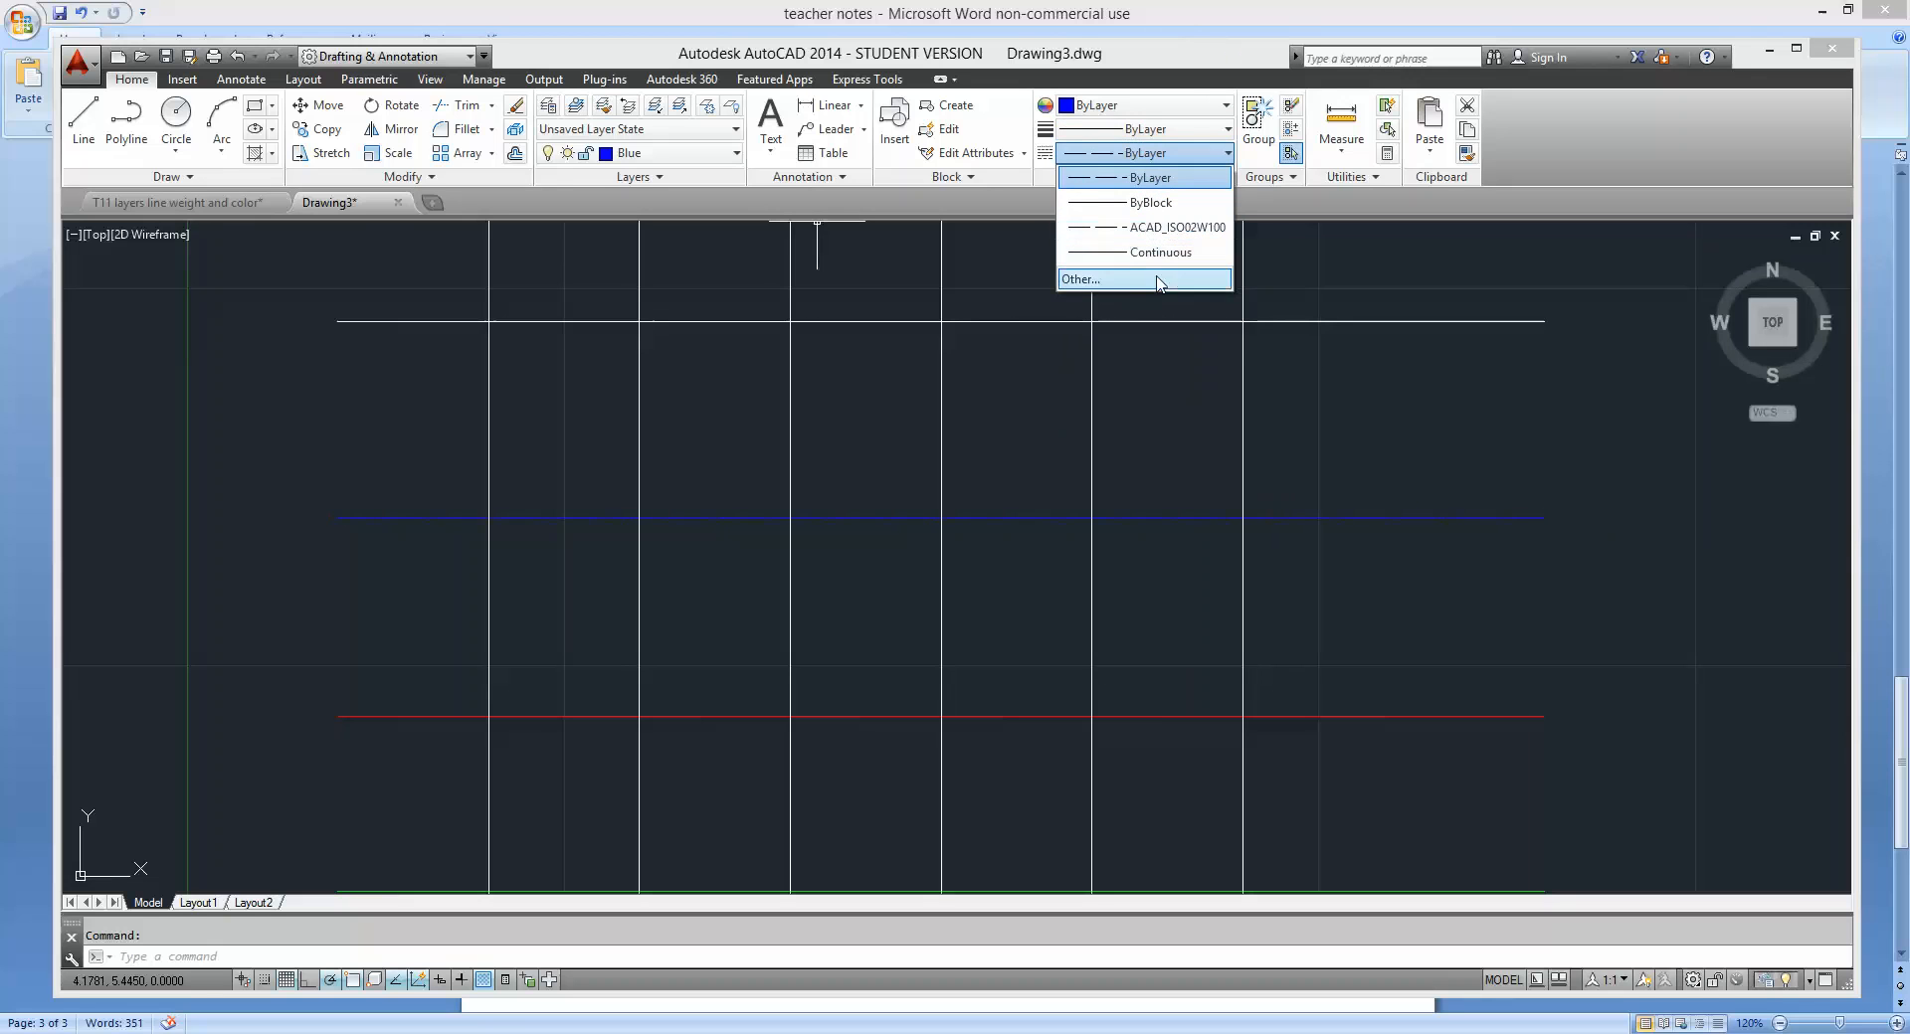
pyautogui.click(1207, 154)
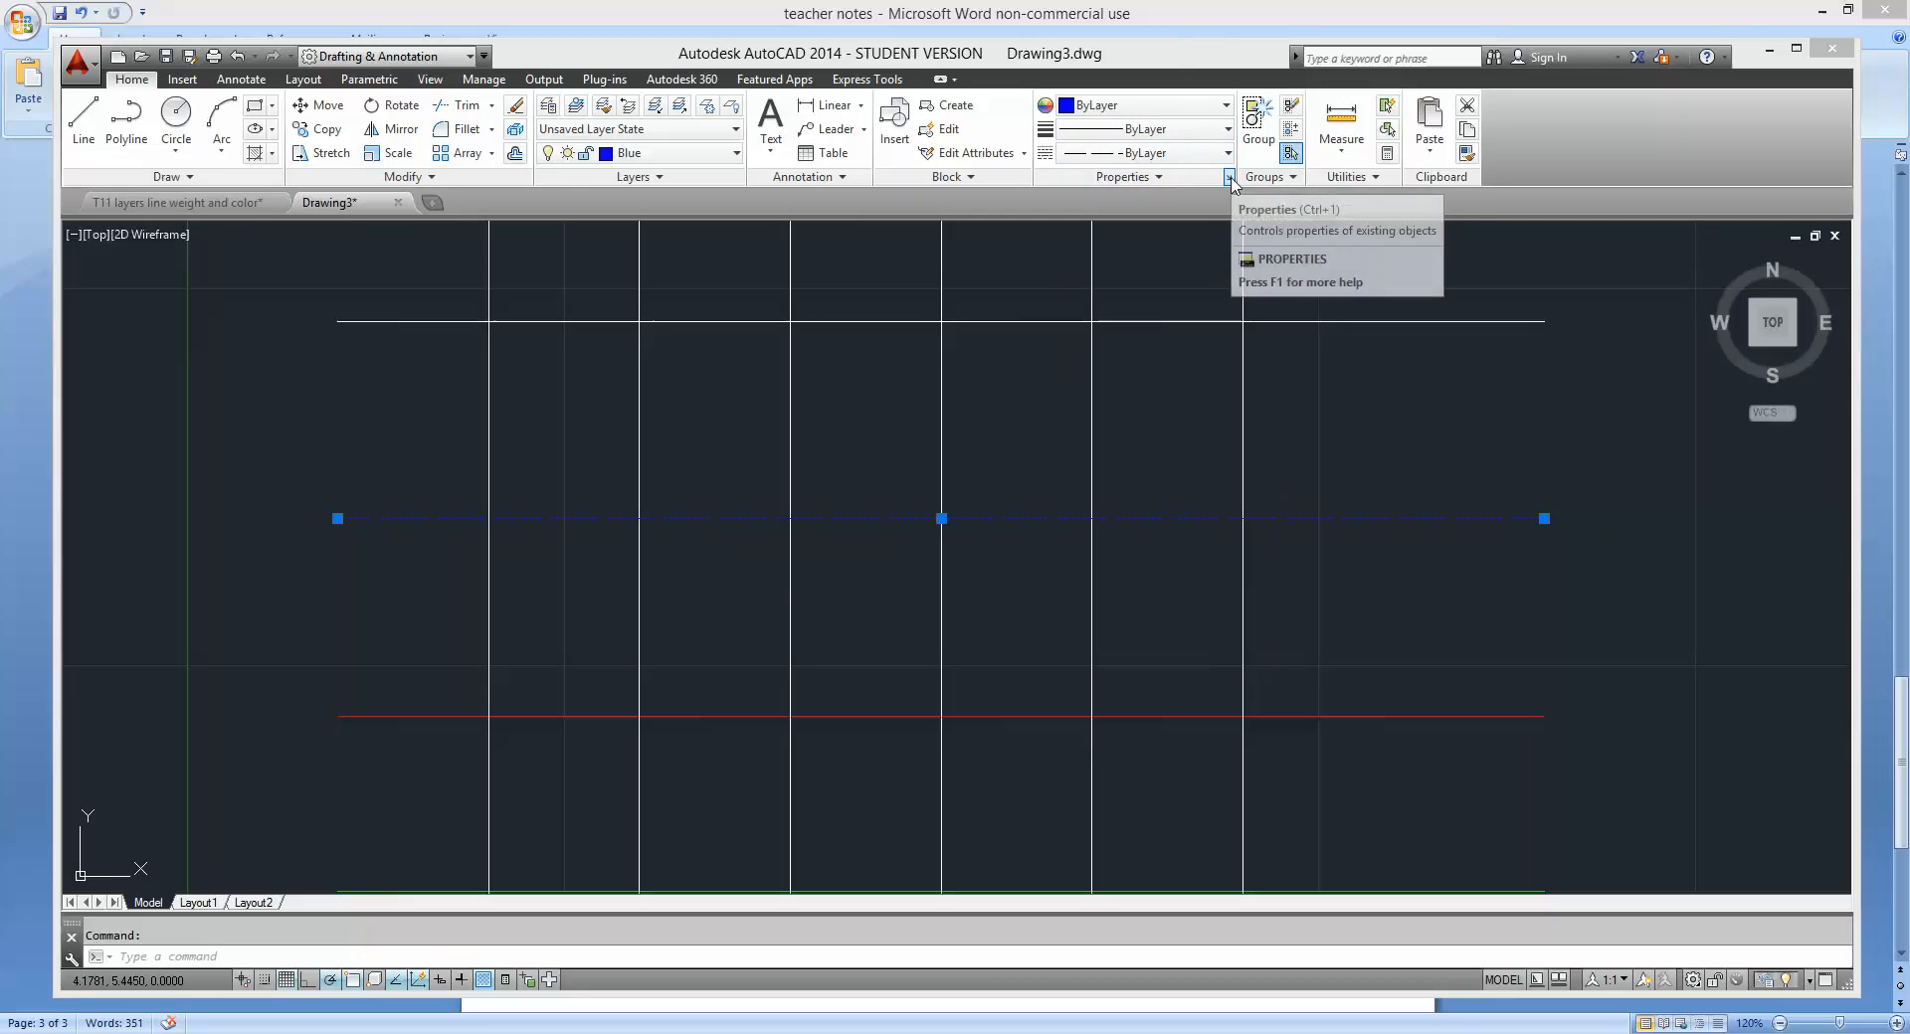
pyautogui.click(1230, 180)
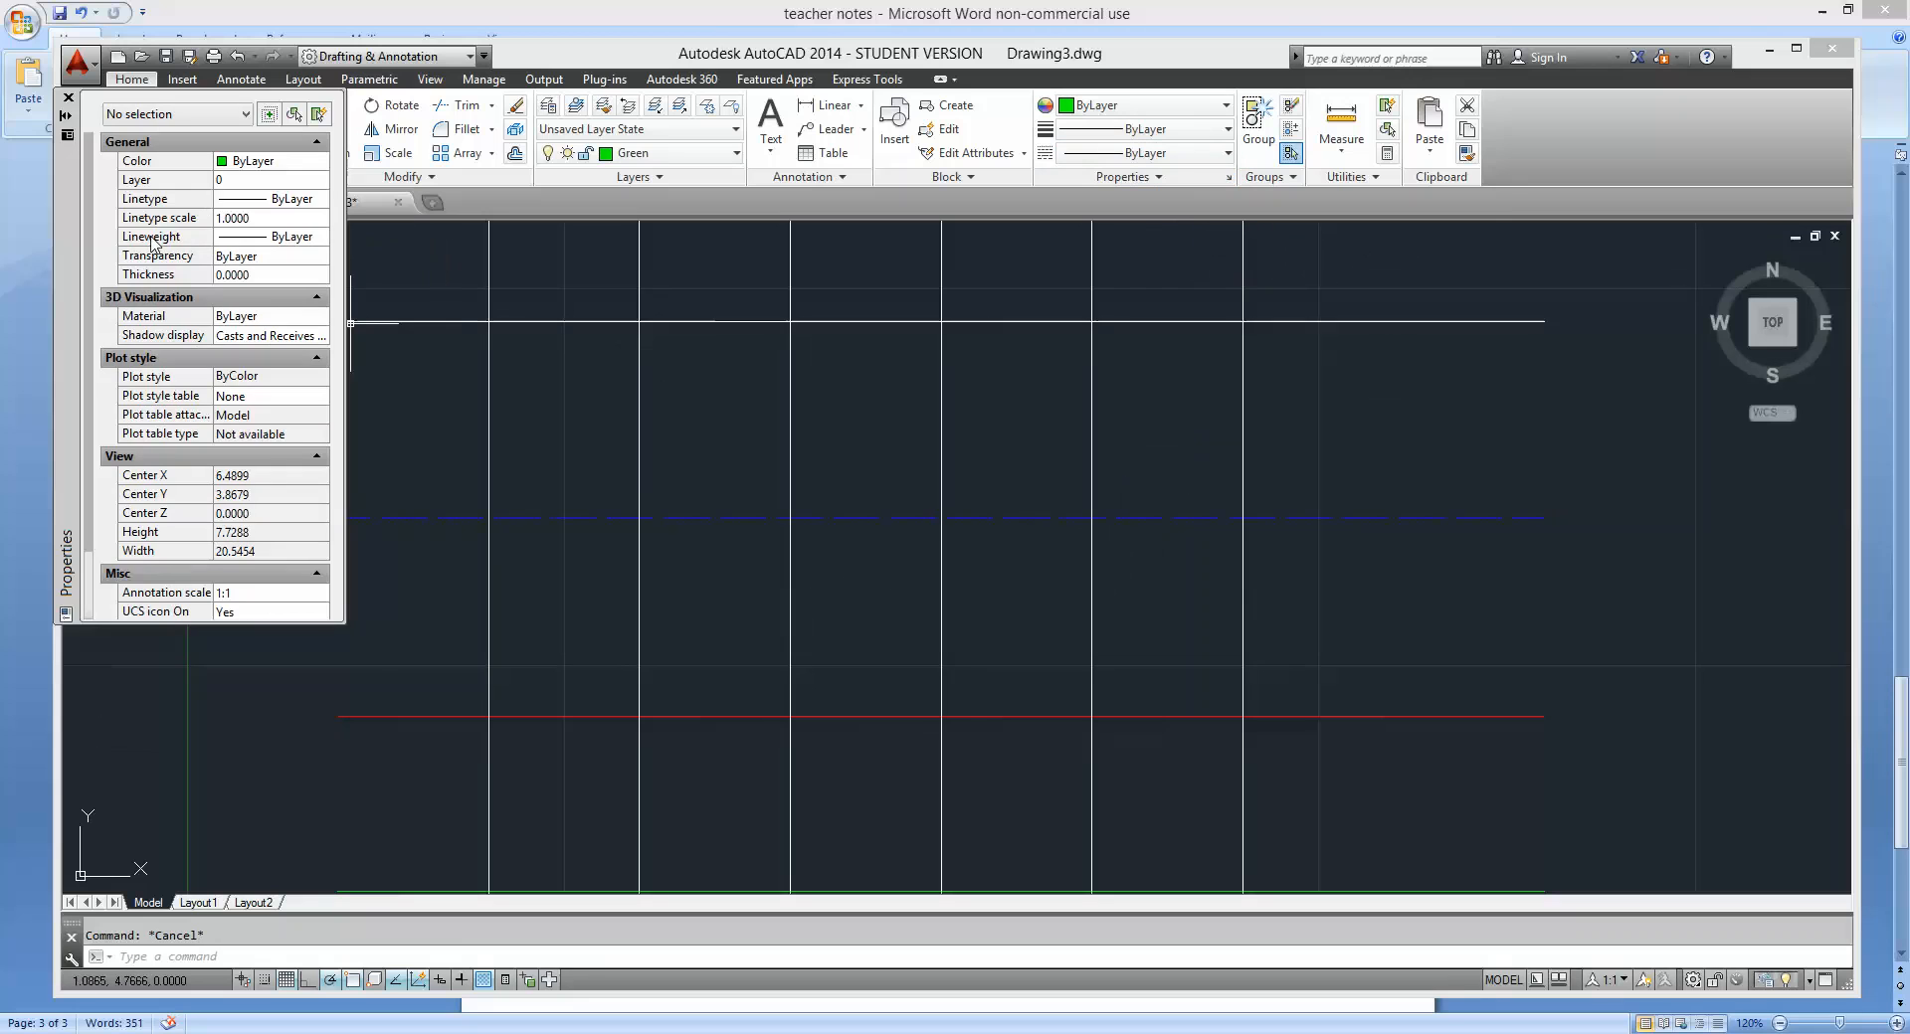
pyautogui.click(69, 98)
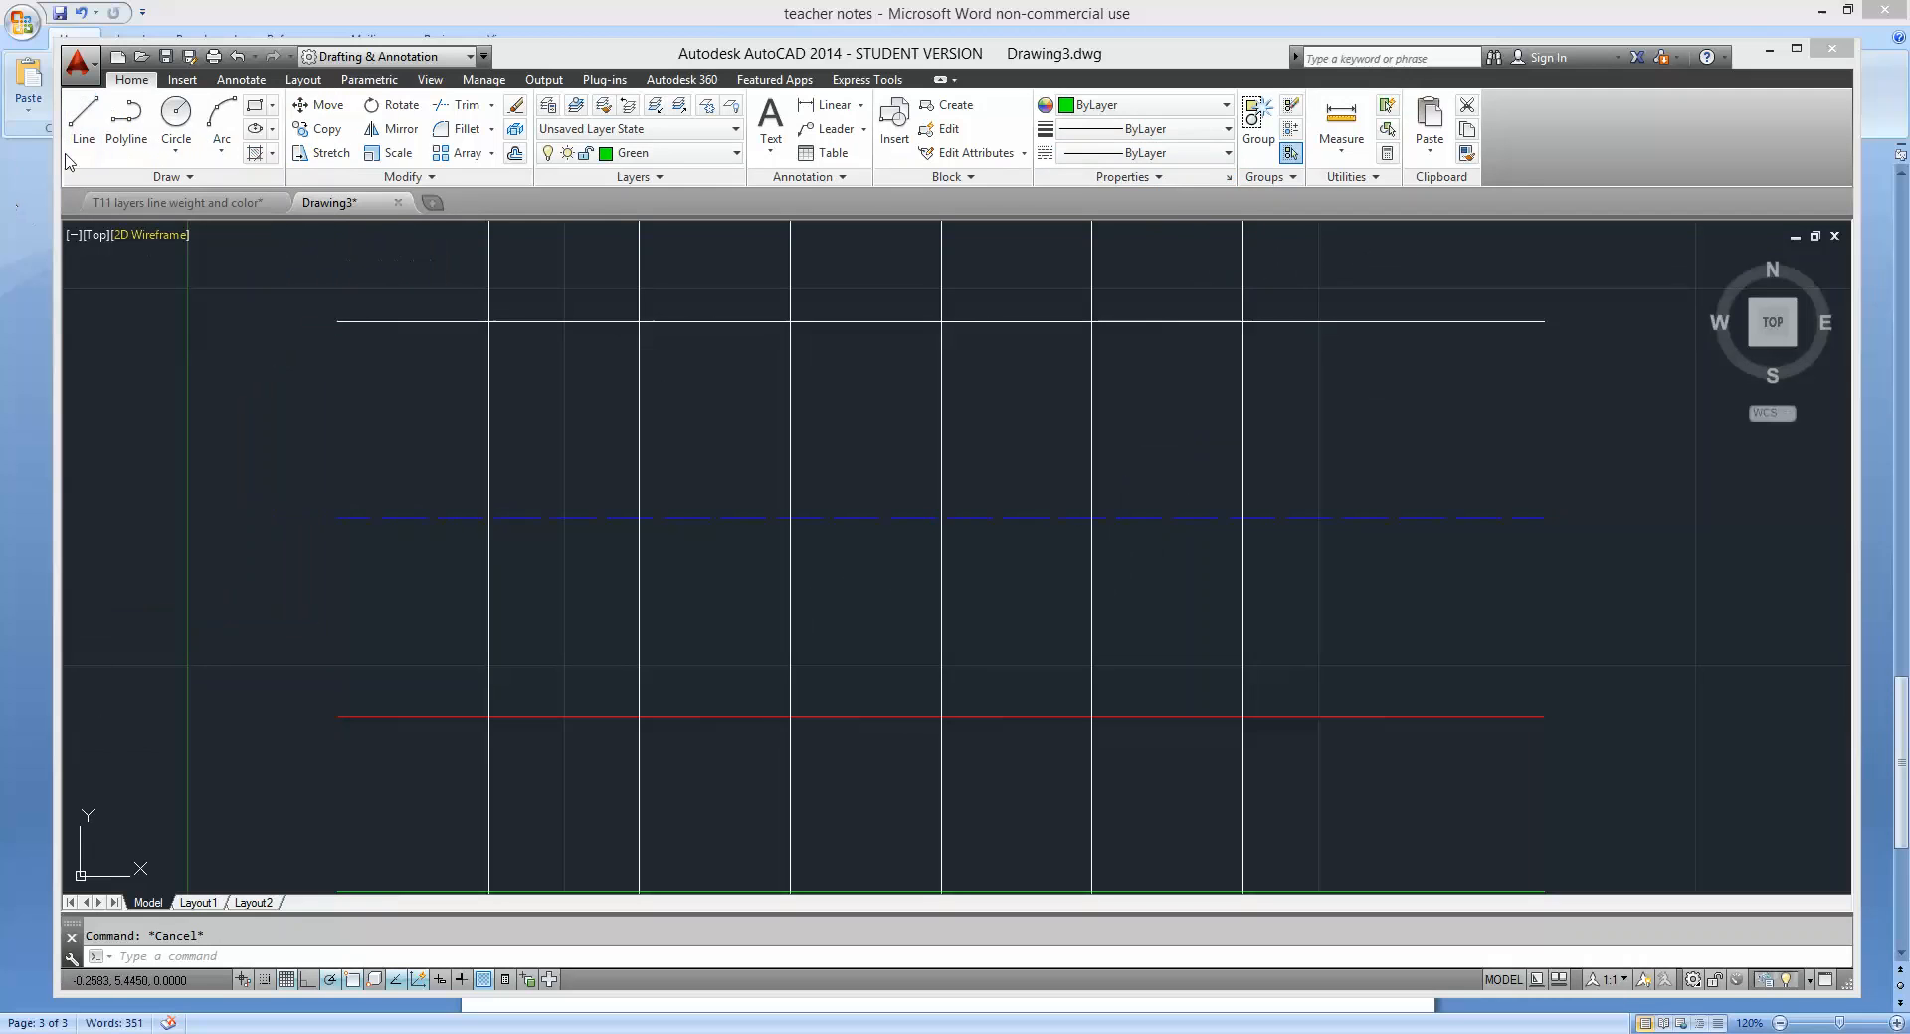
# Make Blue the current layer and draw an open three-segment line shape left of the grid.
pyautogui.click(736, 153)
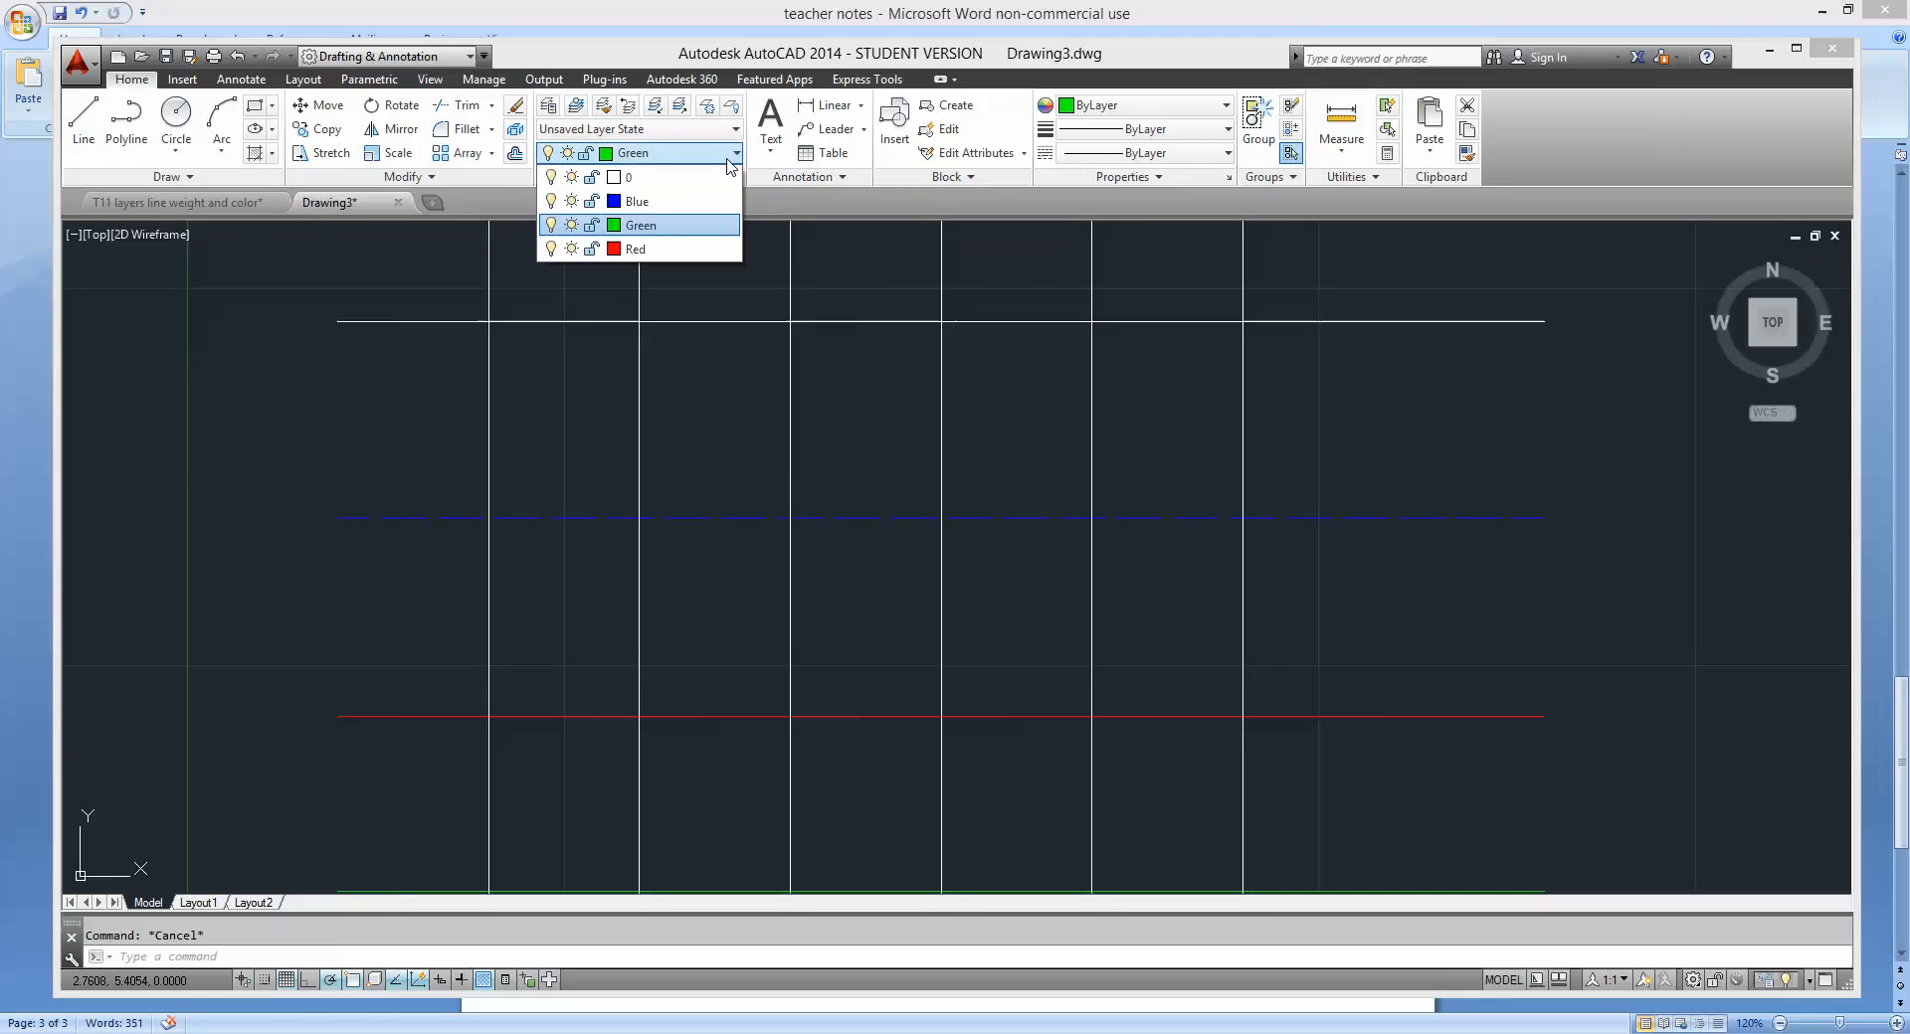
pyautogui.click(636, 202)
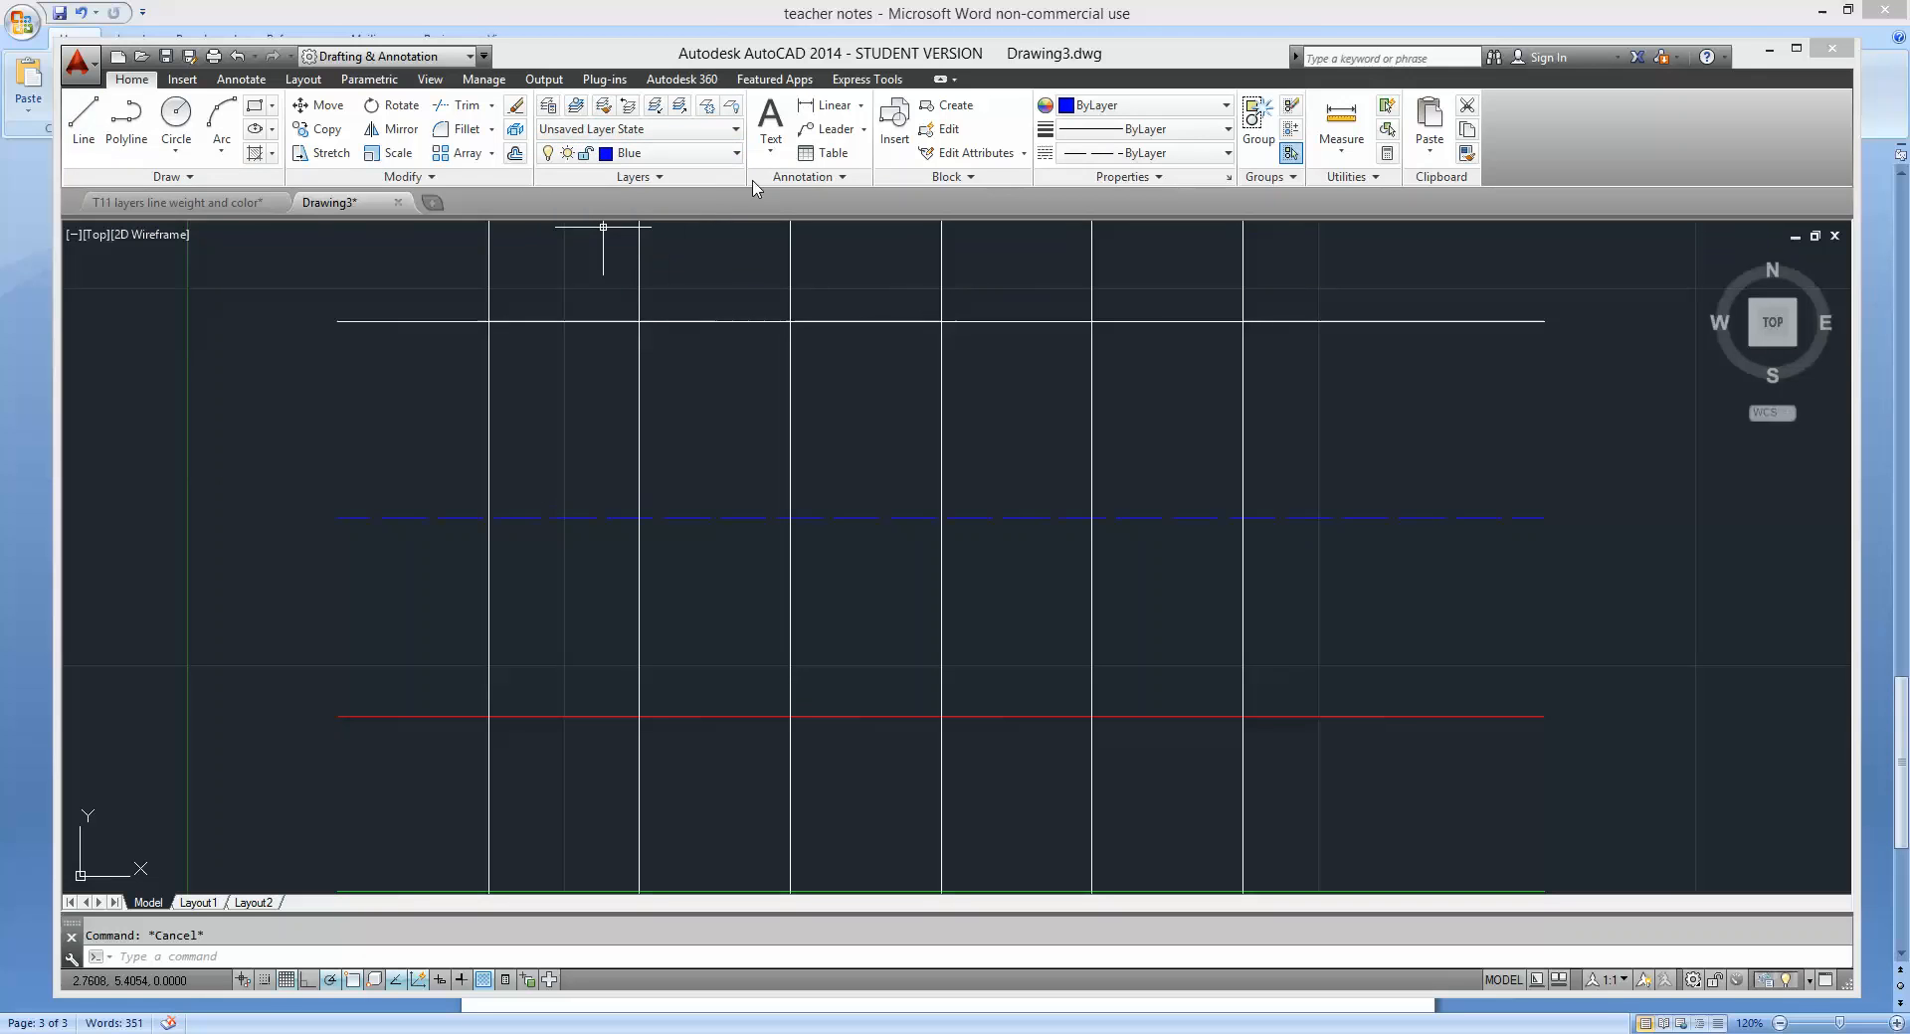
pyautogui.click(94, 128)
pyautogui.click(243, 625)
pyautogui.click(229, 393)
pyautogui.click(114, 507)
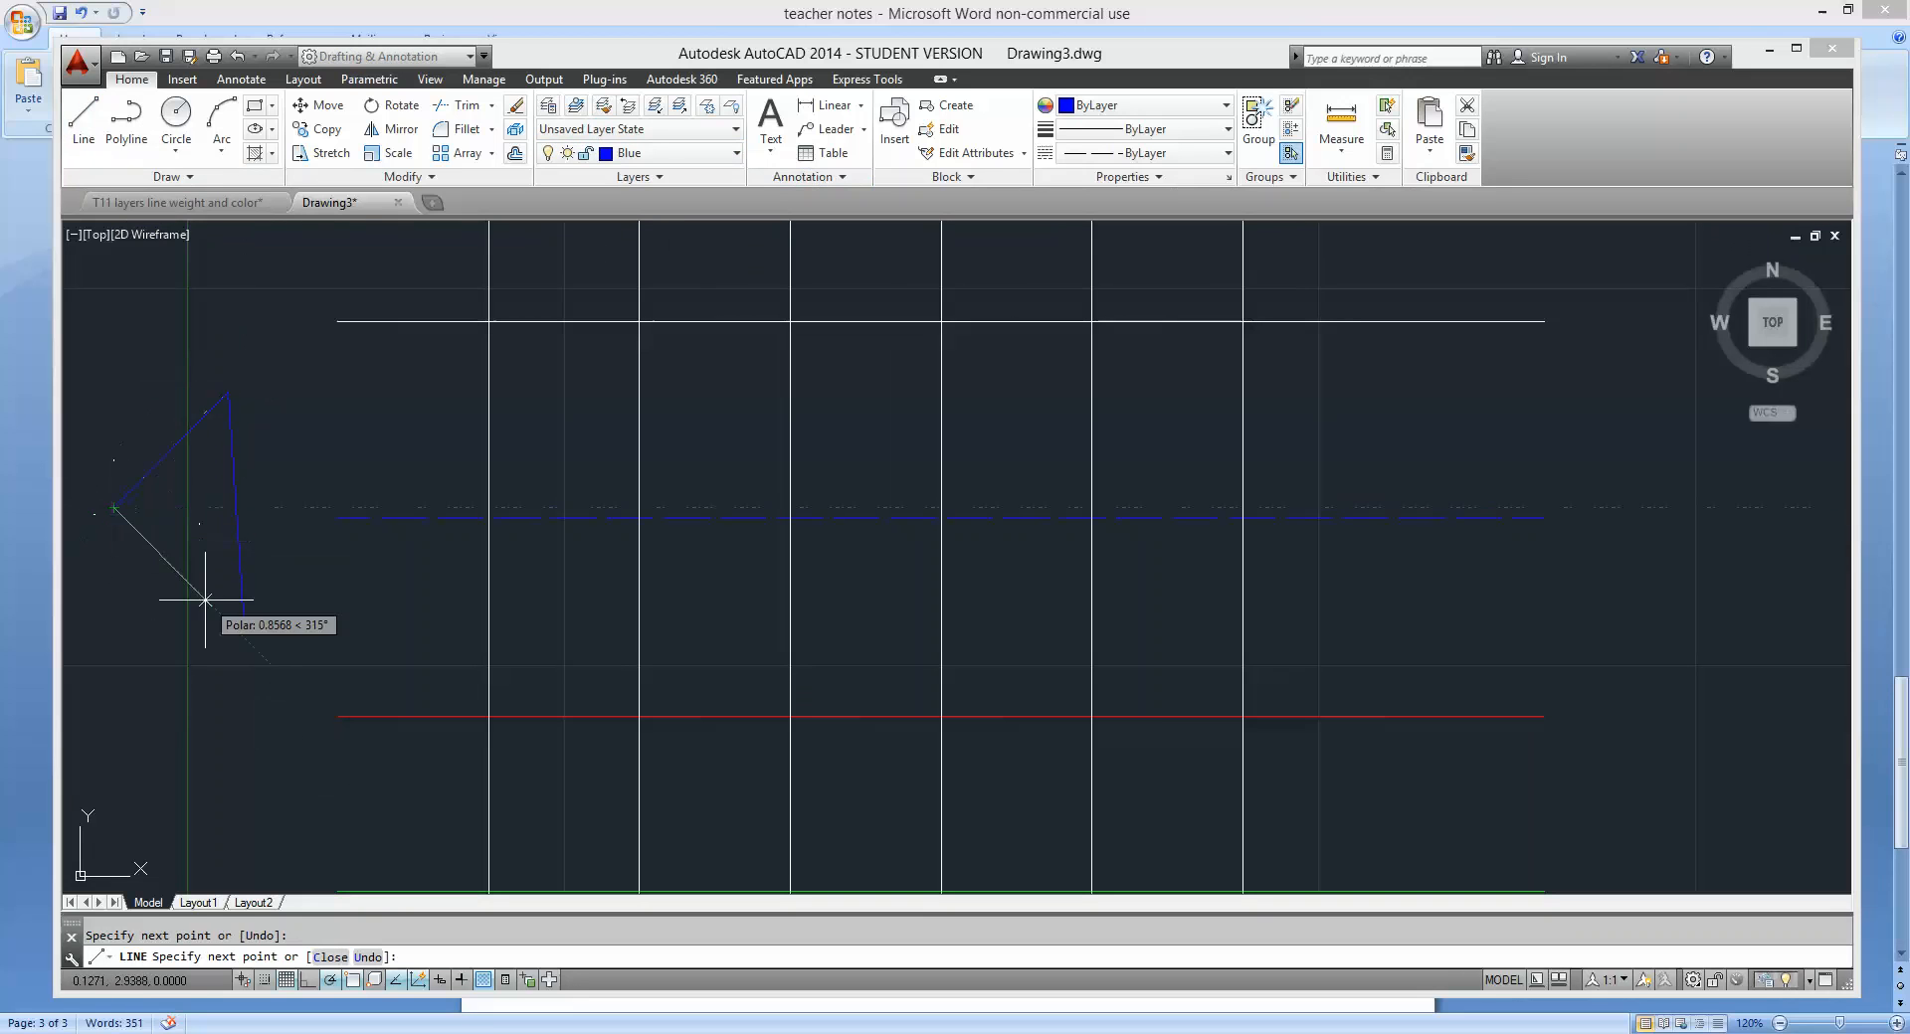
pyautogui.click(204, 652)
pyautogui.press('Escape')
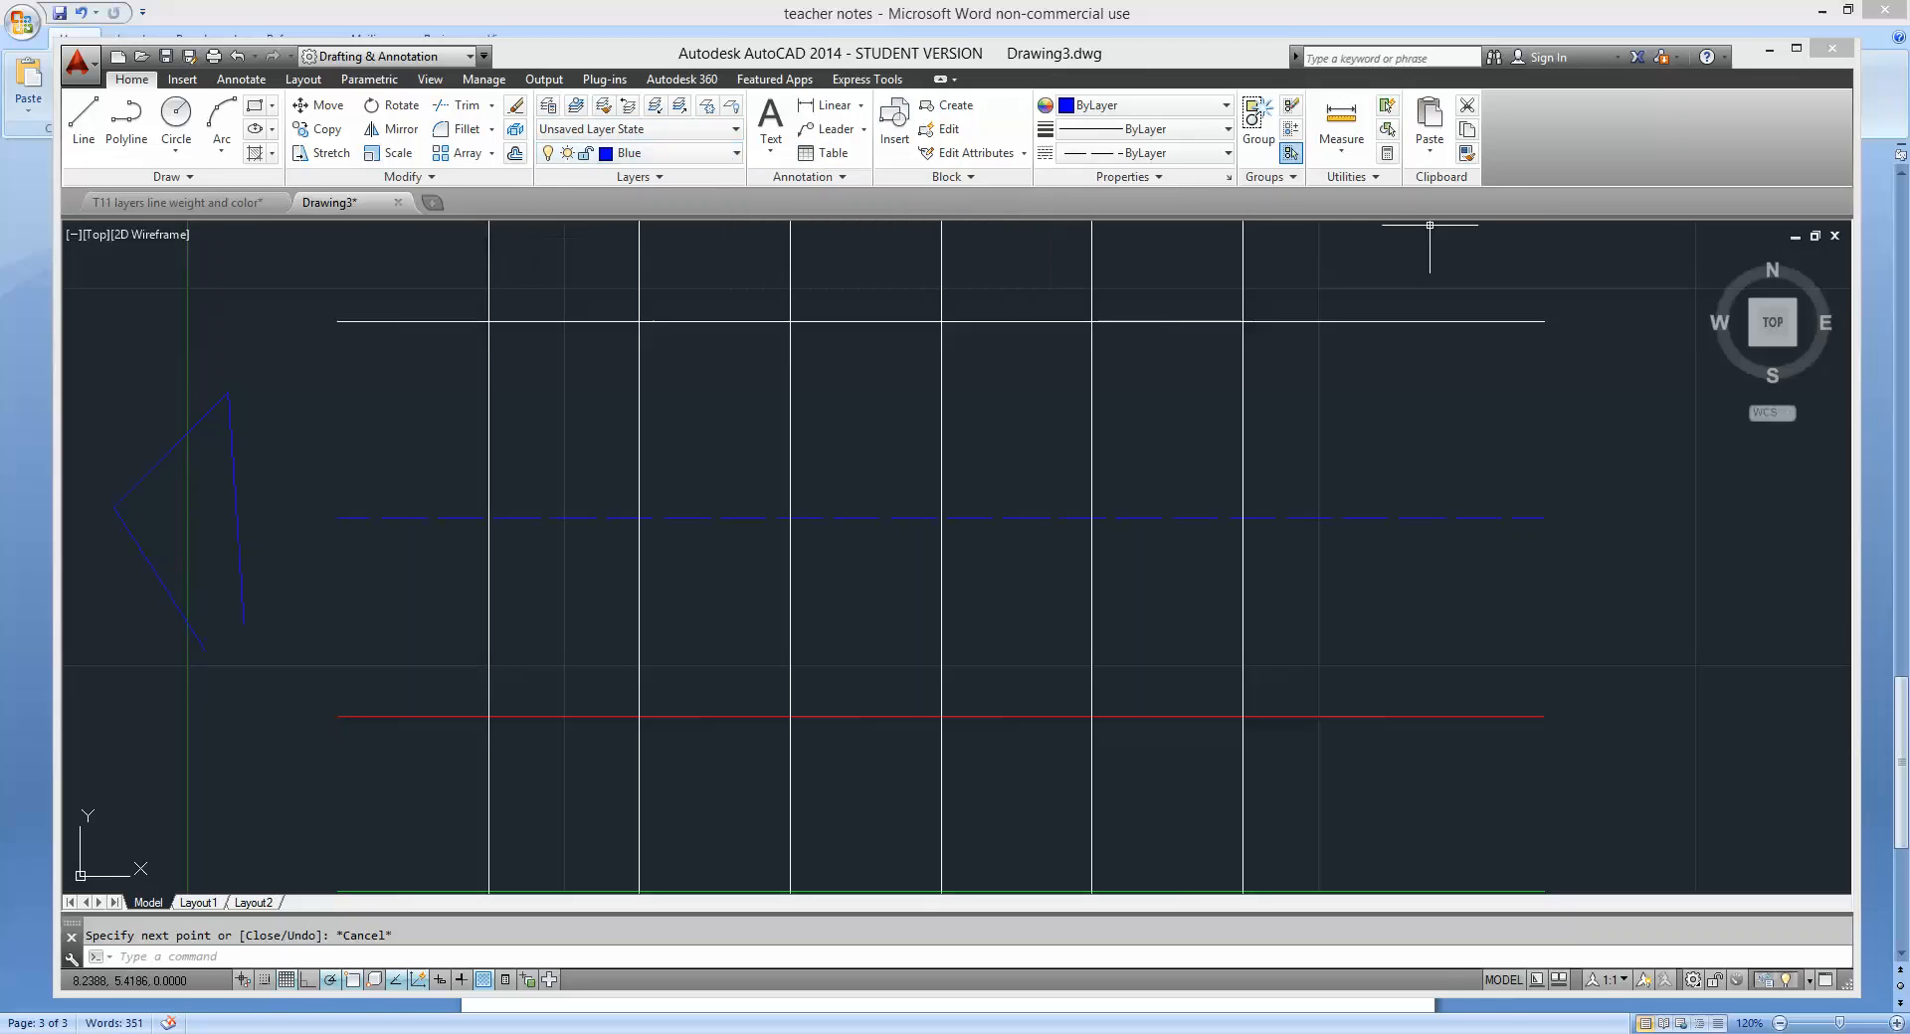
# With nothing selected, set the default linetype scale for new objects to 0.025 and close the Properties palette.
pyautogui.click(1227, 179)
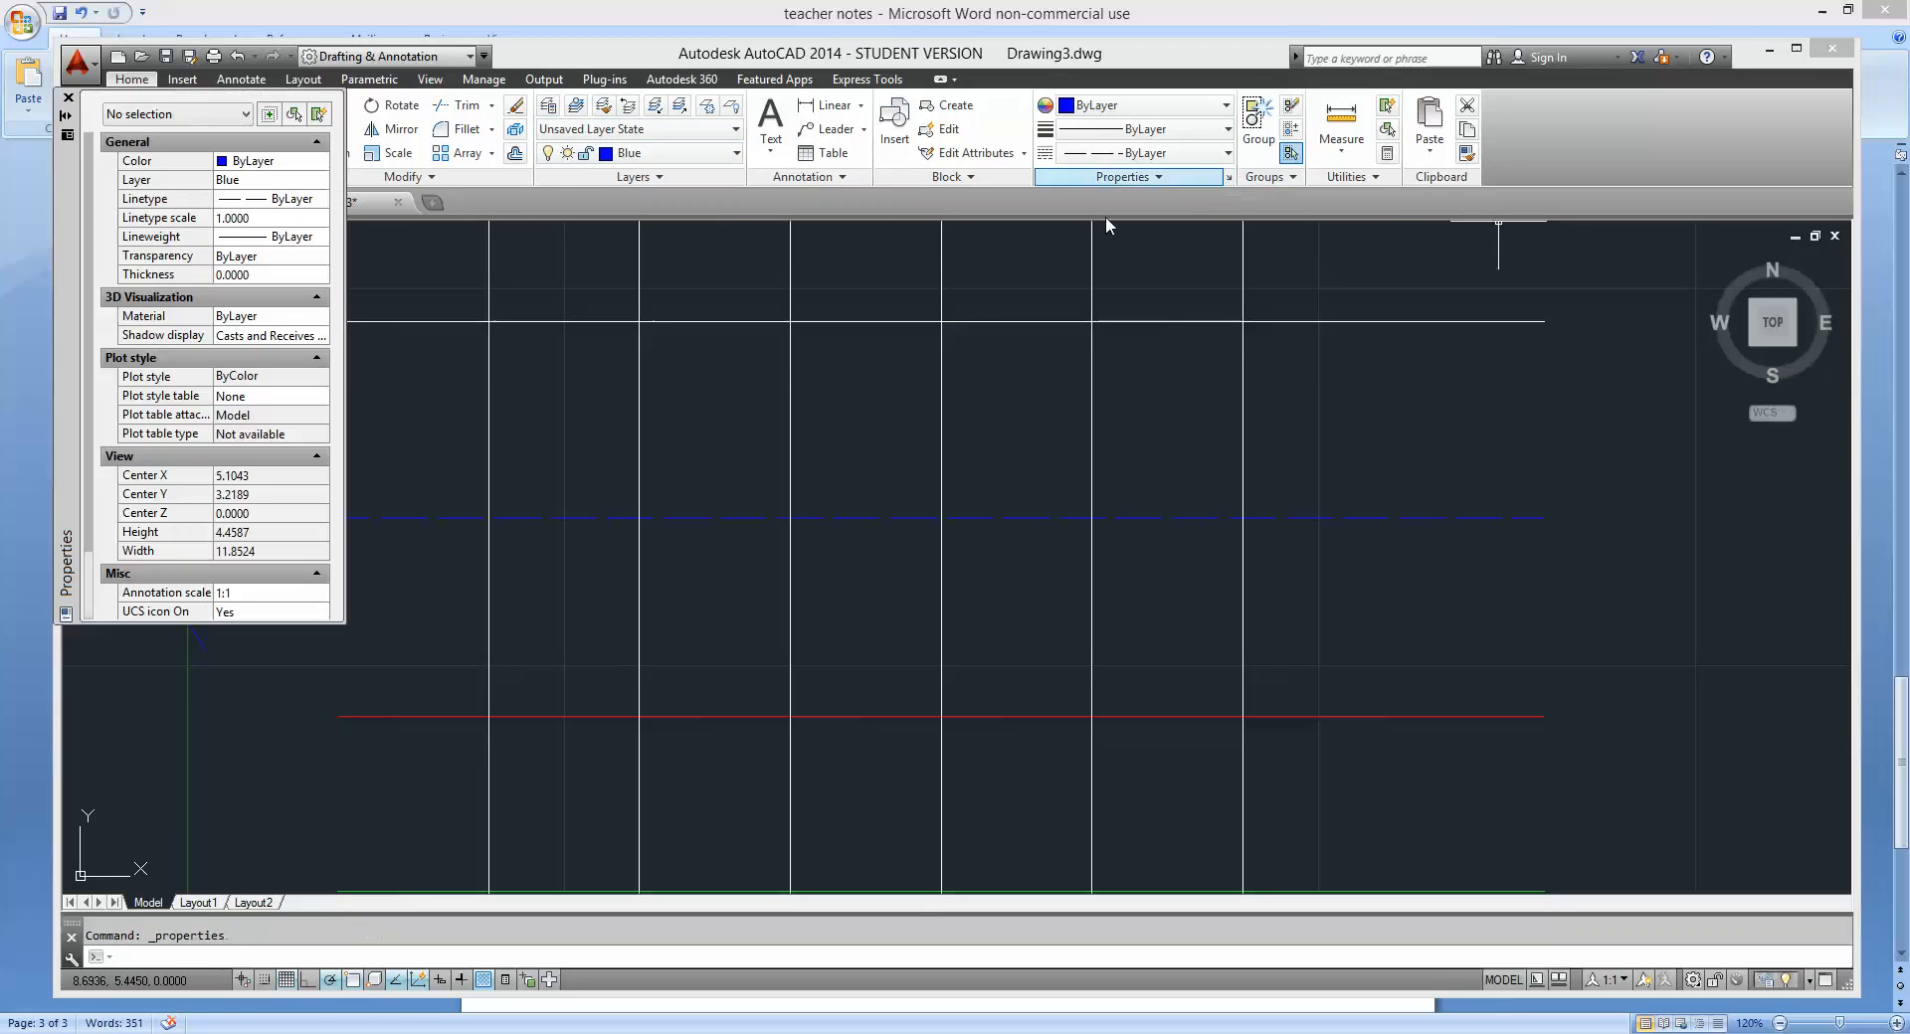
pyautogui.click(236, 219)
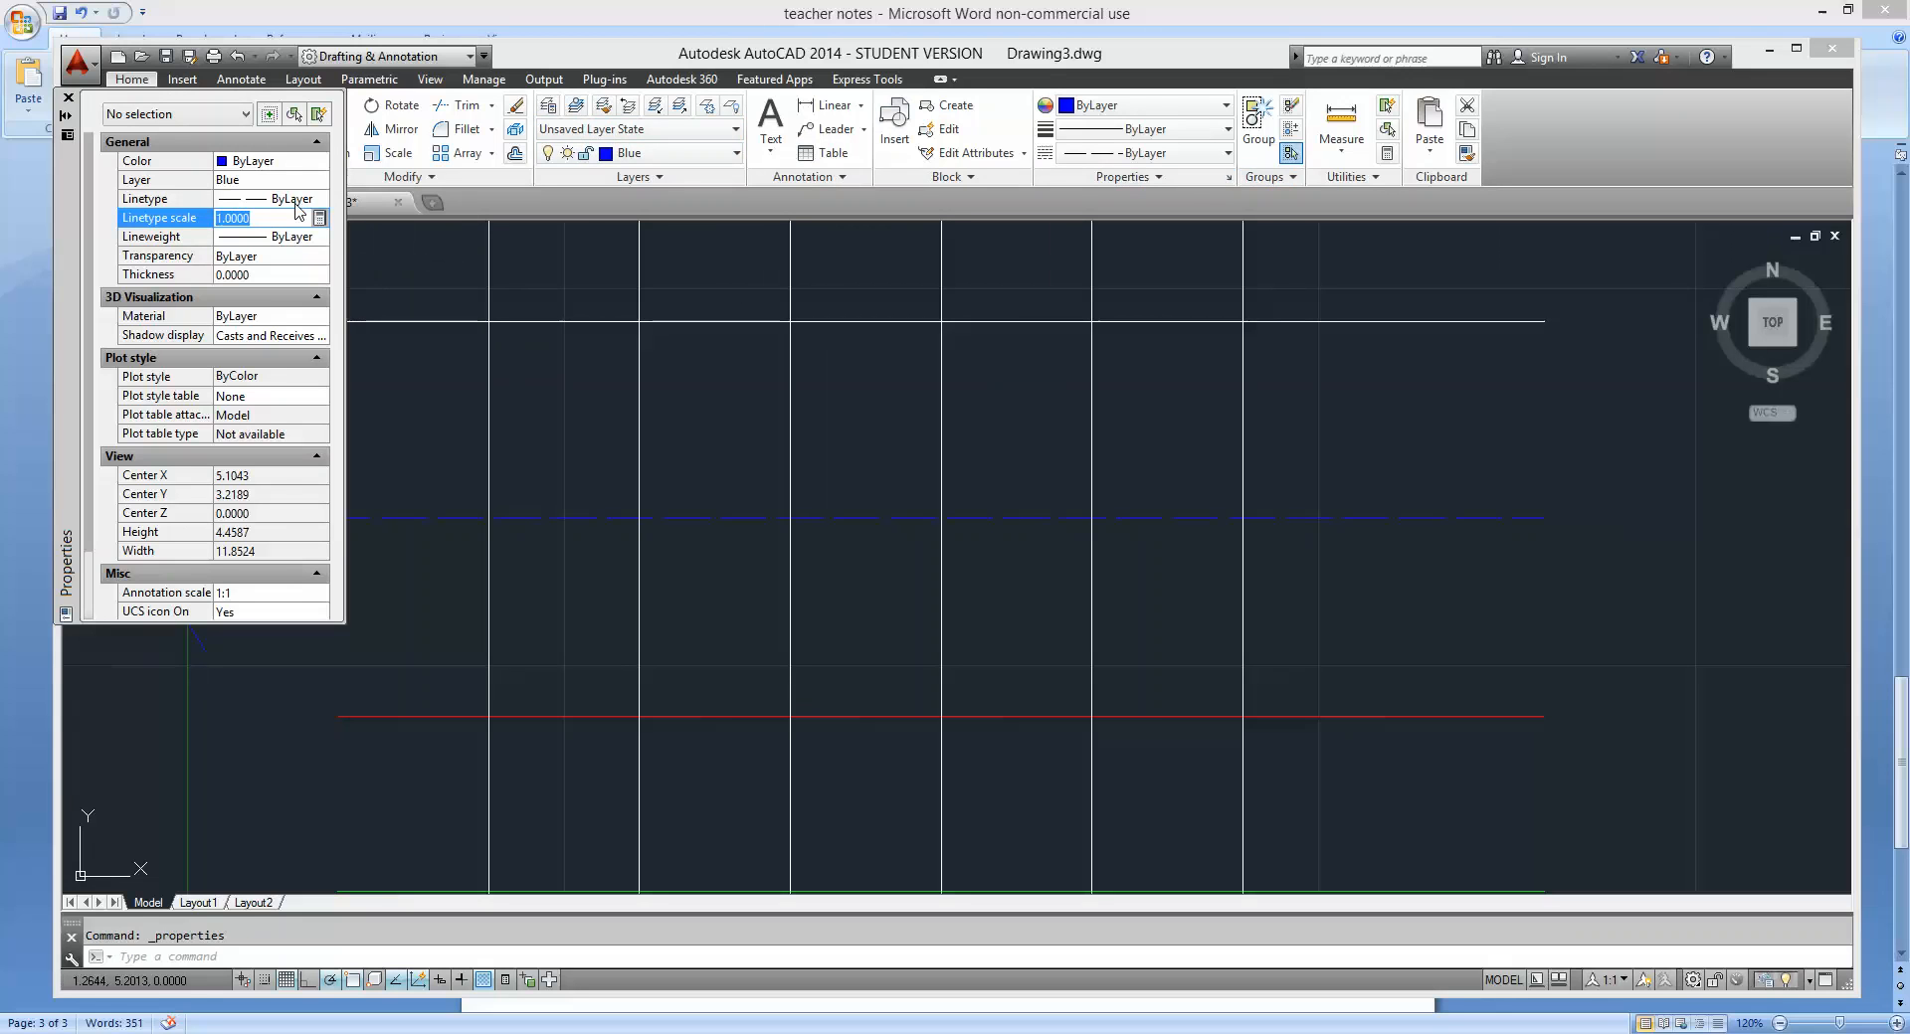
pyautogui.write('.0')
pyautogui.press('Return')
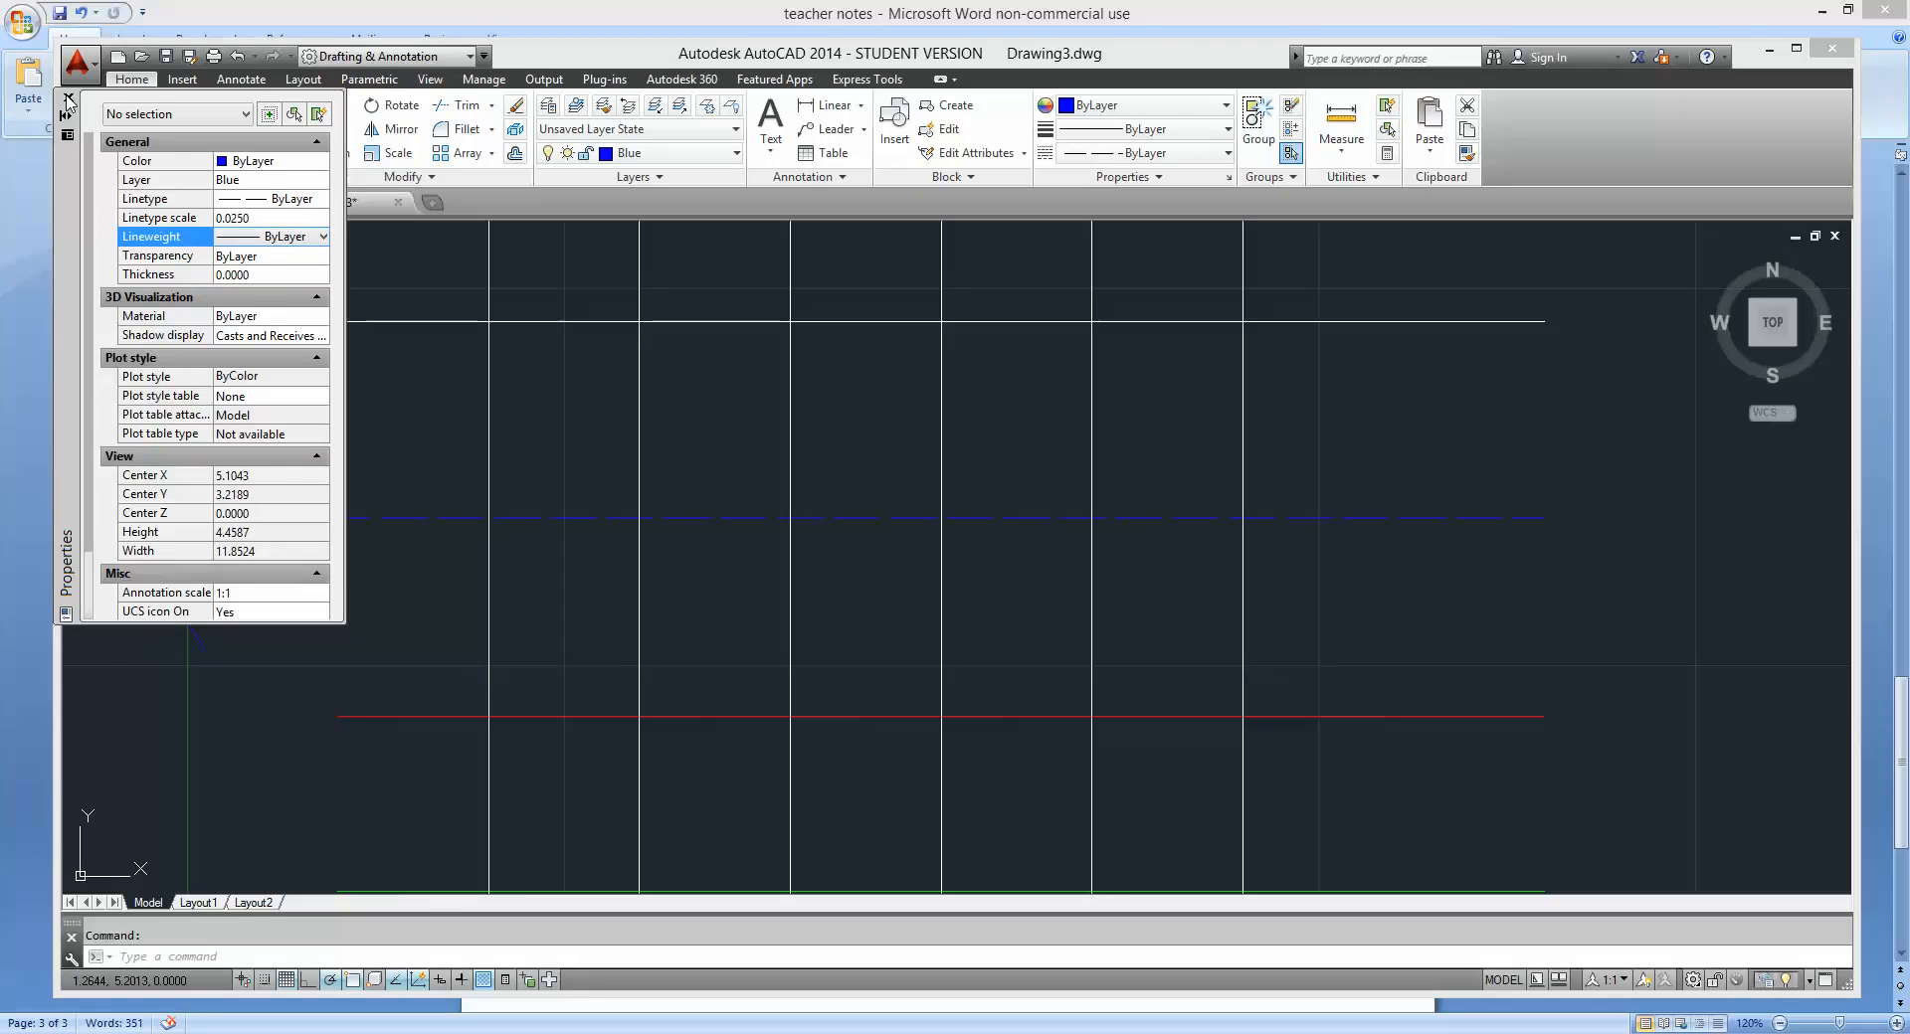
pyautogui.click(67, 98)
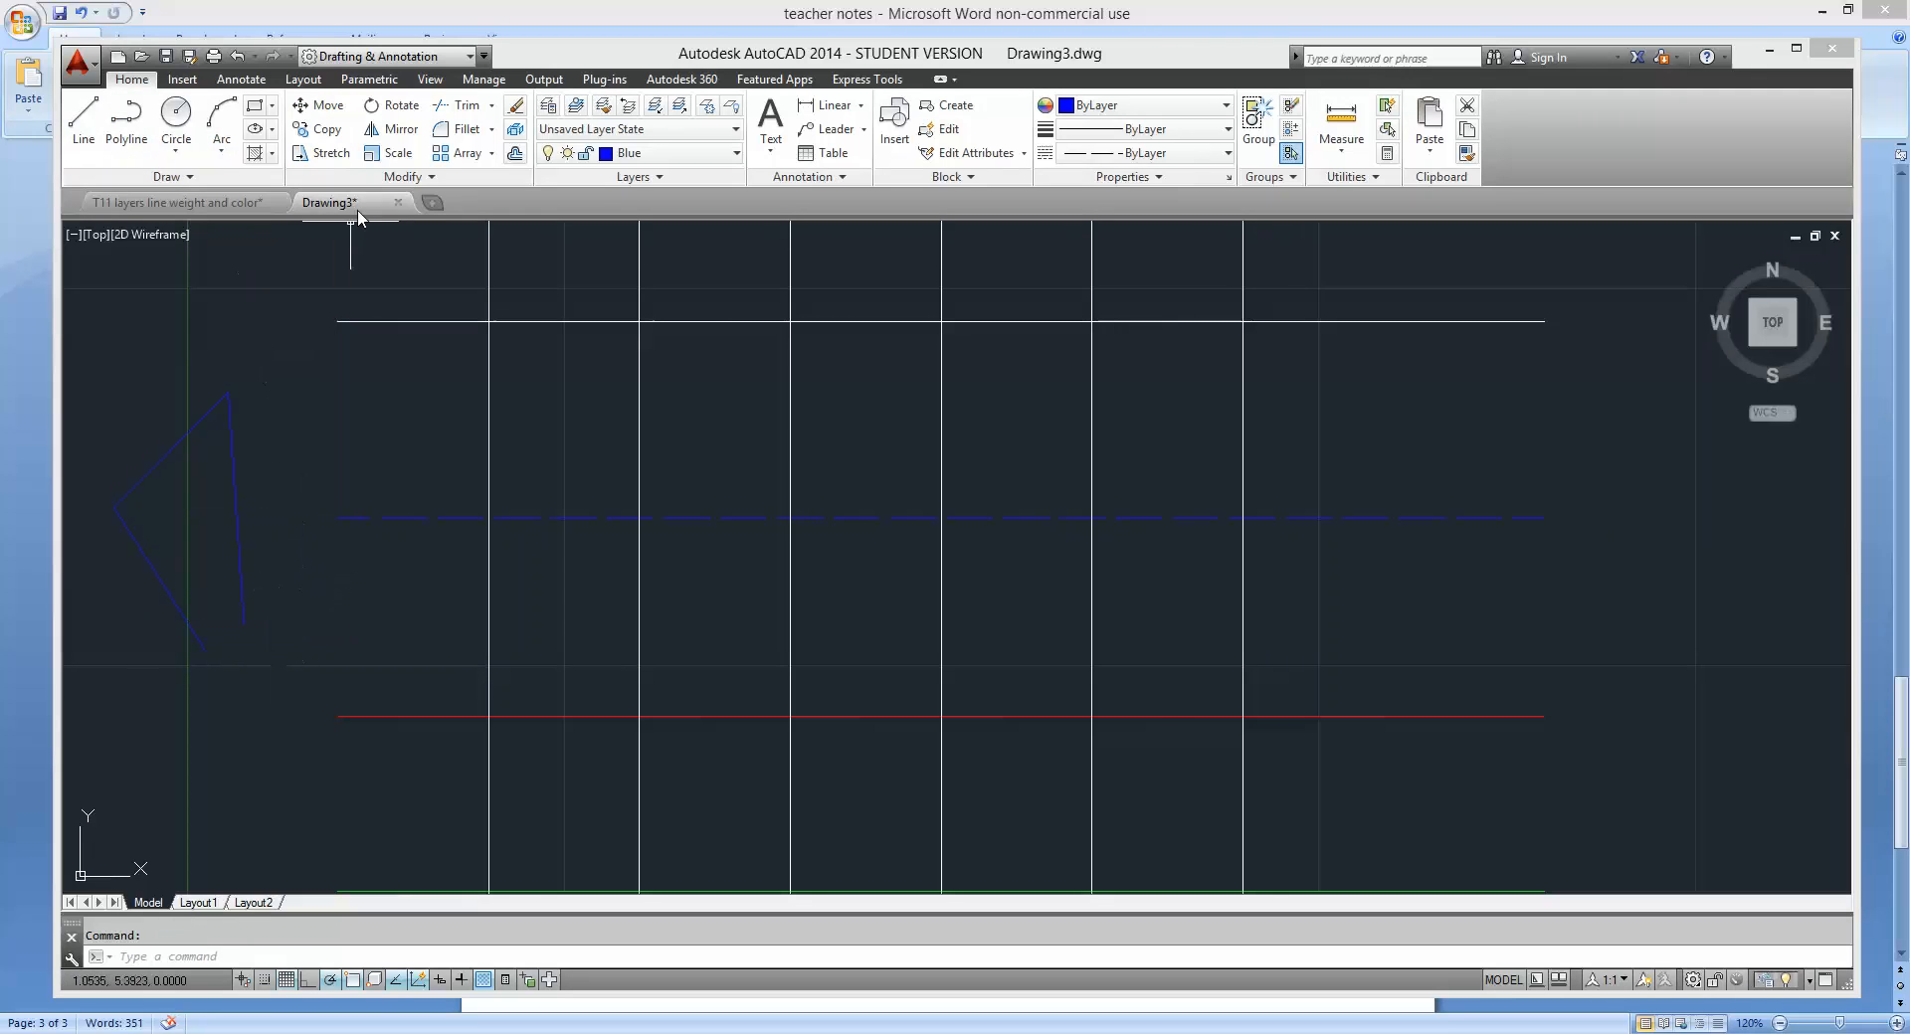
# Draw a connected four-segment line on the Blue layer around the right end of the grid, between the white and red horizontals.
pyautogui.click(83, 117)
pyautogui.click(1661, 664)
pyautogui.click(1661, 445)
pyautogui.click(1549, 444)
pyautogui.click(1325, 395)
pyautogui.click(1545, 361)
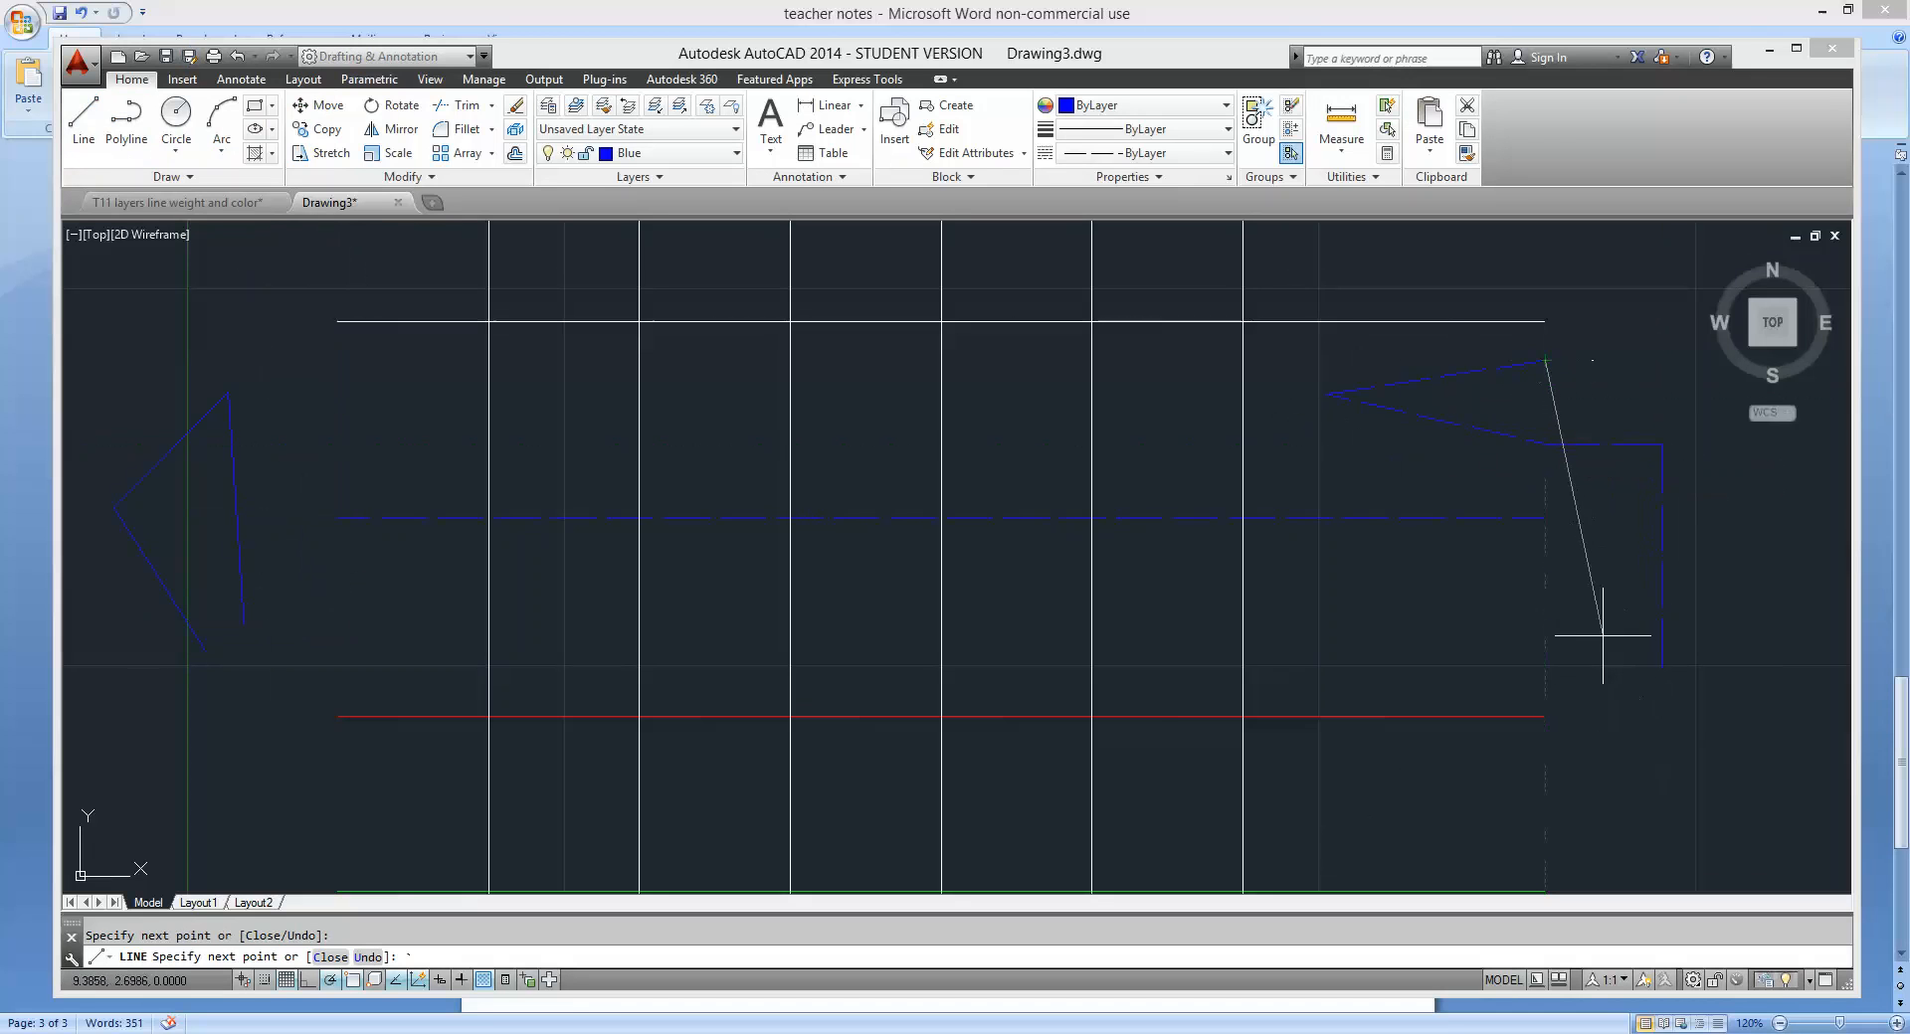
pyautogui.press('Return')
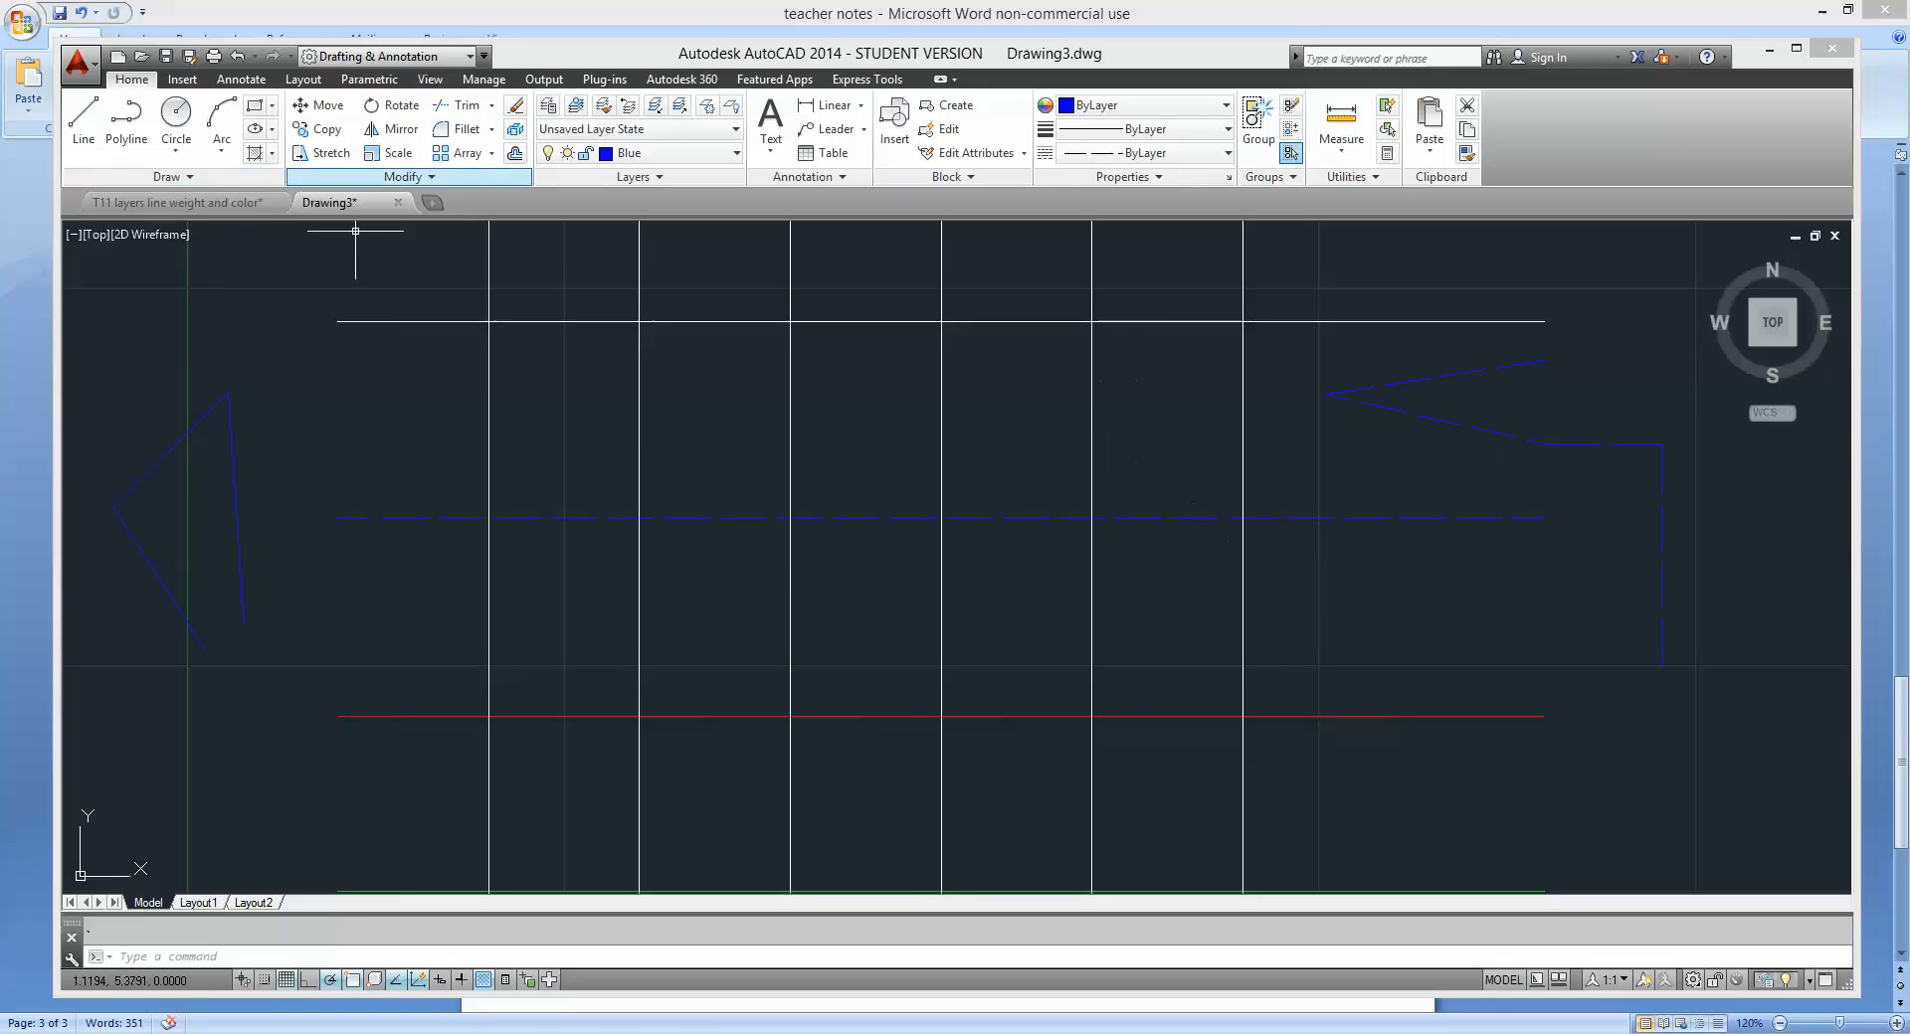
# Make layer 0 current and draw an open five-segment line shape in the empty area right of the grid.
pyautogui.click(723, 159)
pyautogui.click(657, 147)
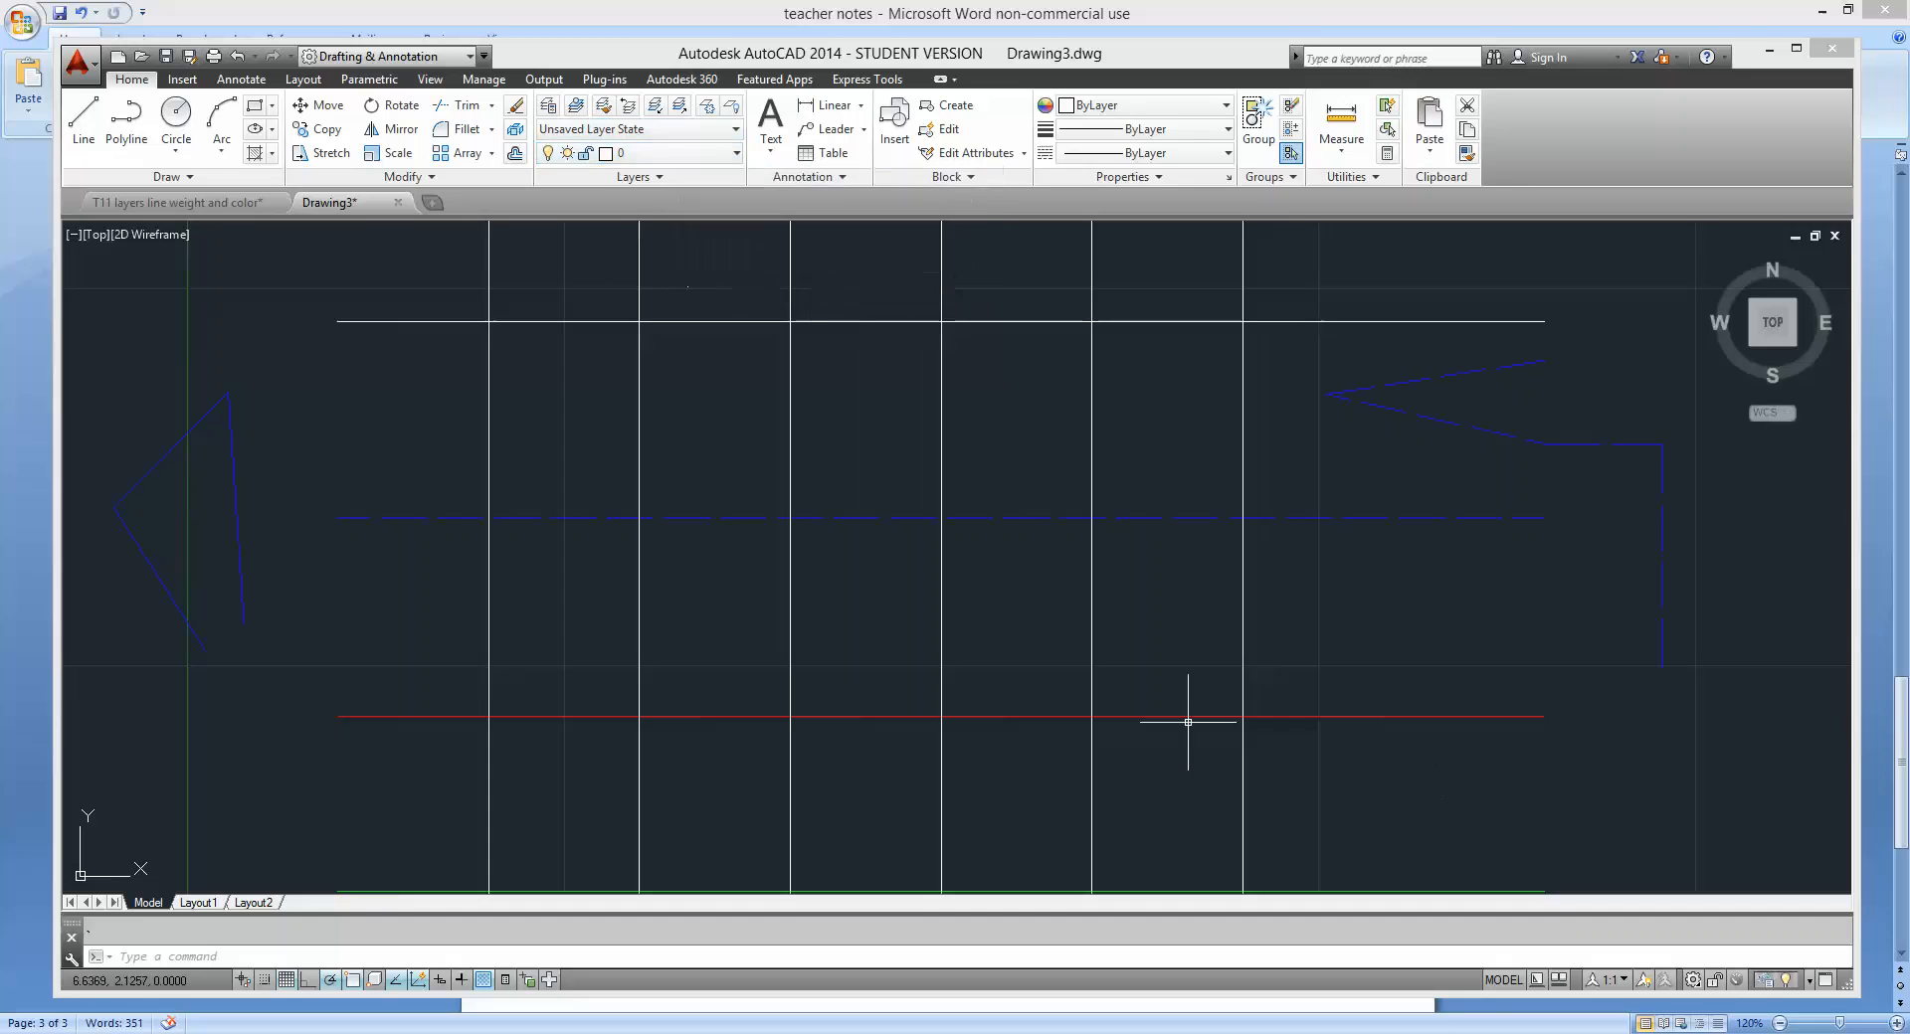
pyautogui.scroll(-3, 790, 502)
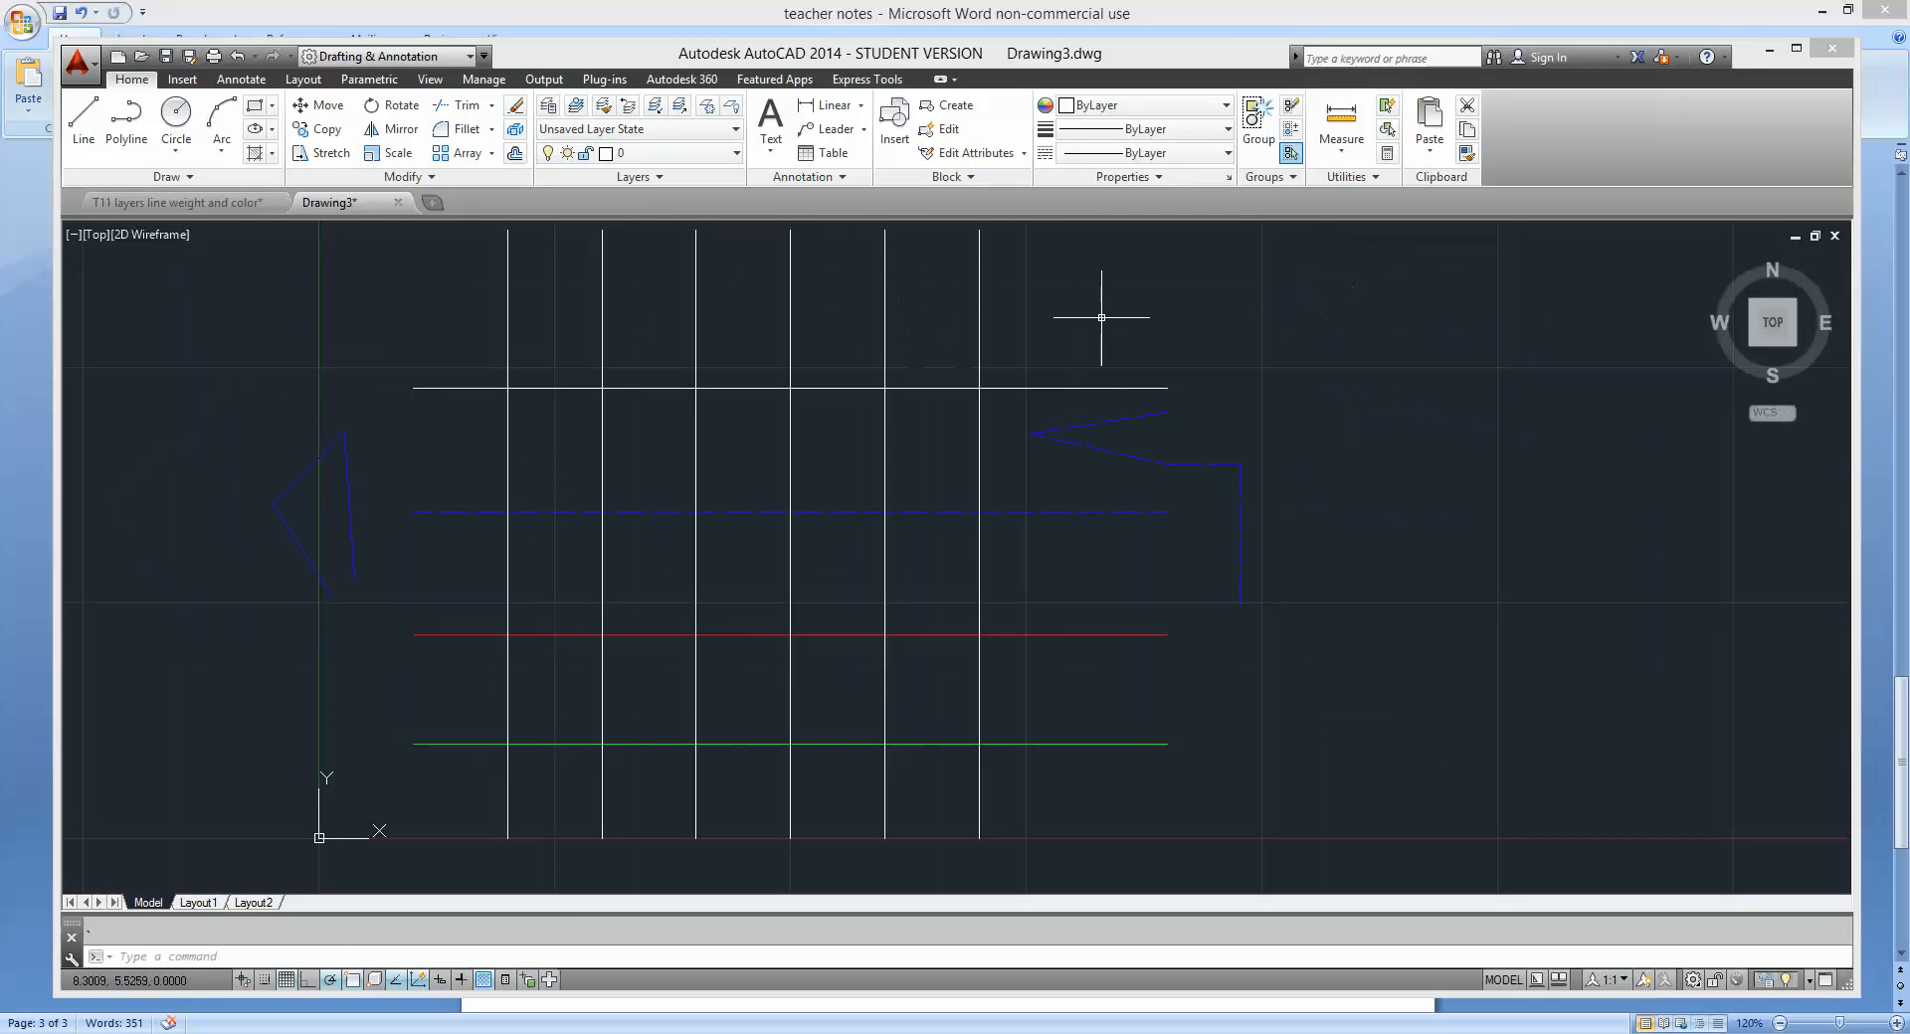
pyautogui.click(1032, 317)
pyautogui.click(83, 119)
pyautogui.click(1331, 726)
pyautogui.click(1331, 429)
pyautogui.click(1499, 447)
pyautogui.click(1499, 647)
pyautogui.click(1402, 626)
pyautogui.click(1371, 481)
pyautogui.press('Escape')
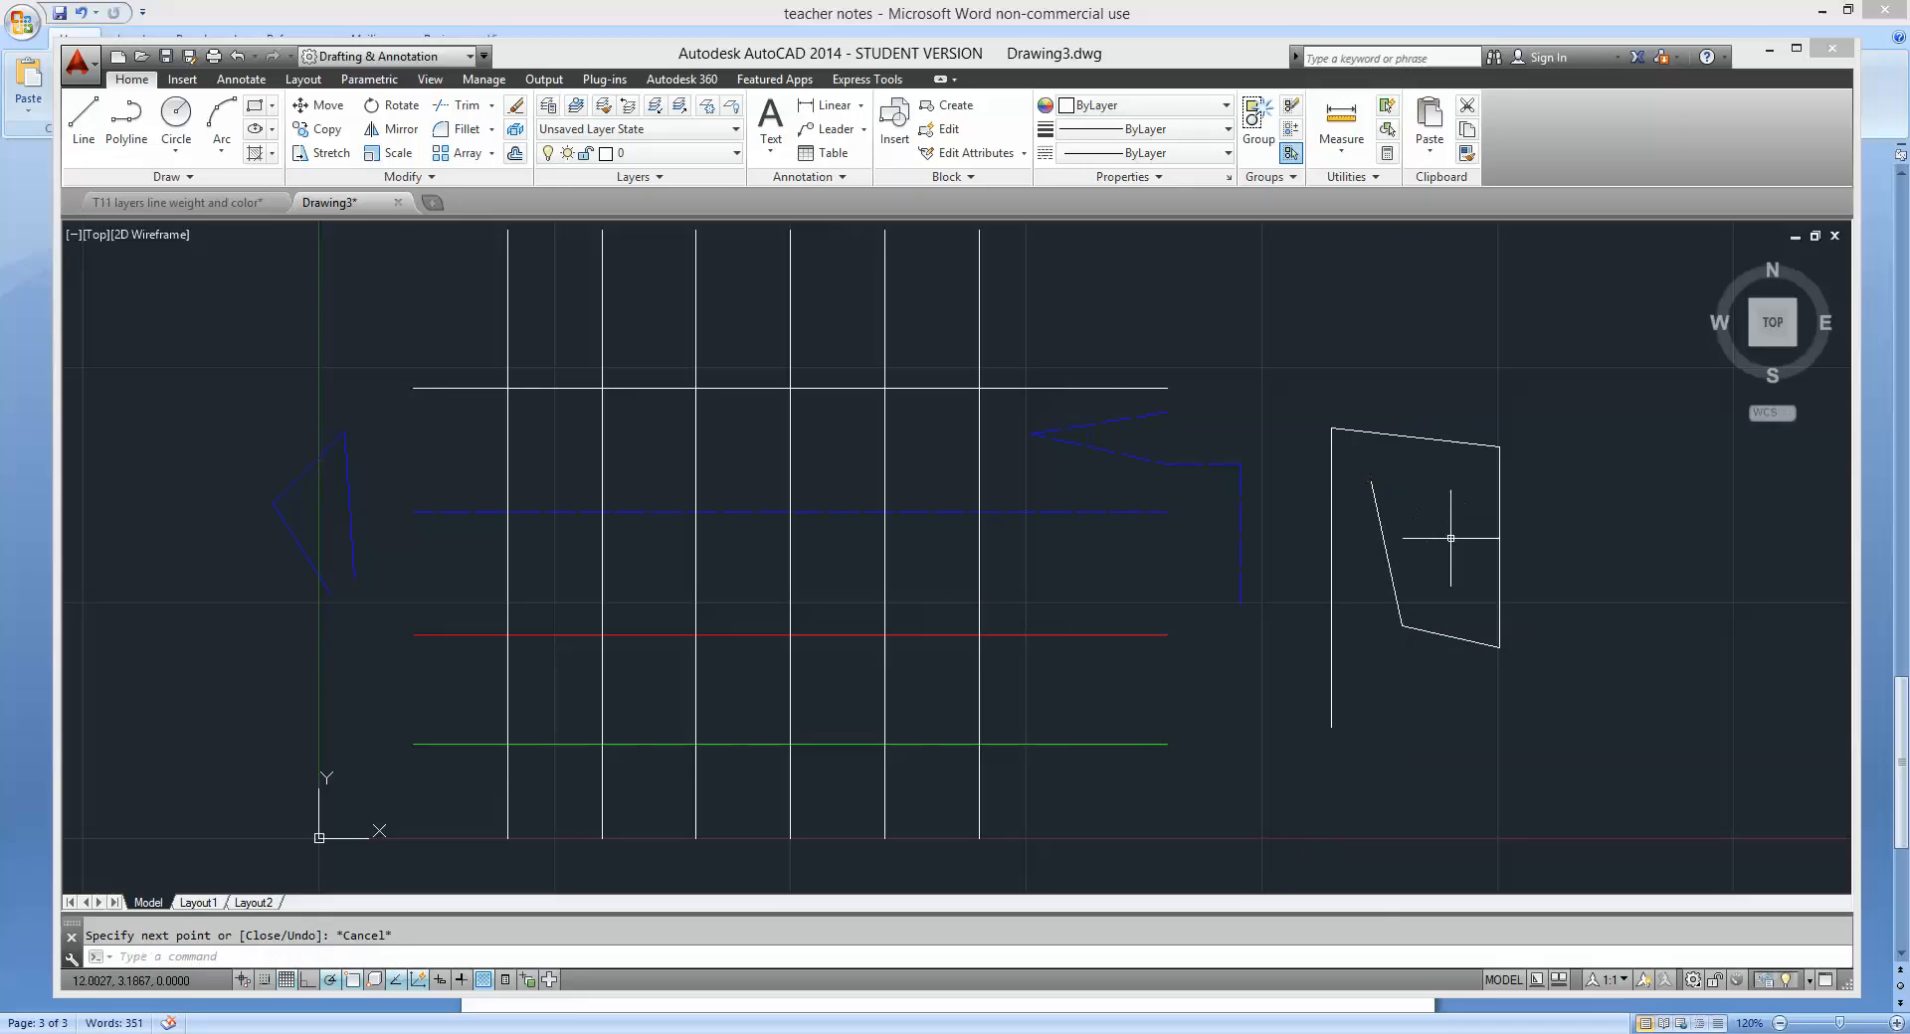
# Turn off the Blue, Green and Red layers, leaving layer 0 on.
pyautogui.click(708, 154)
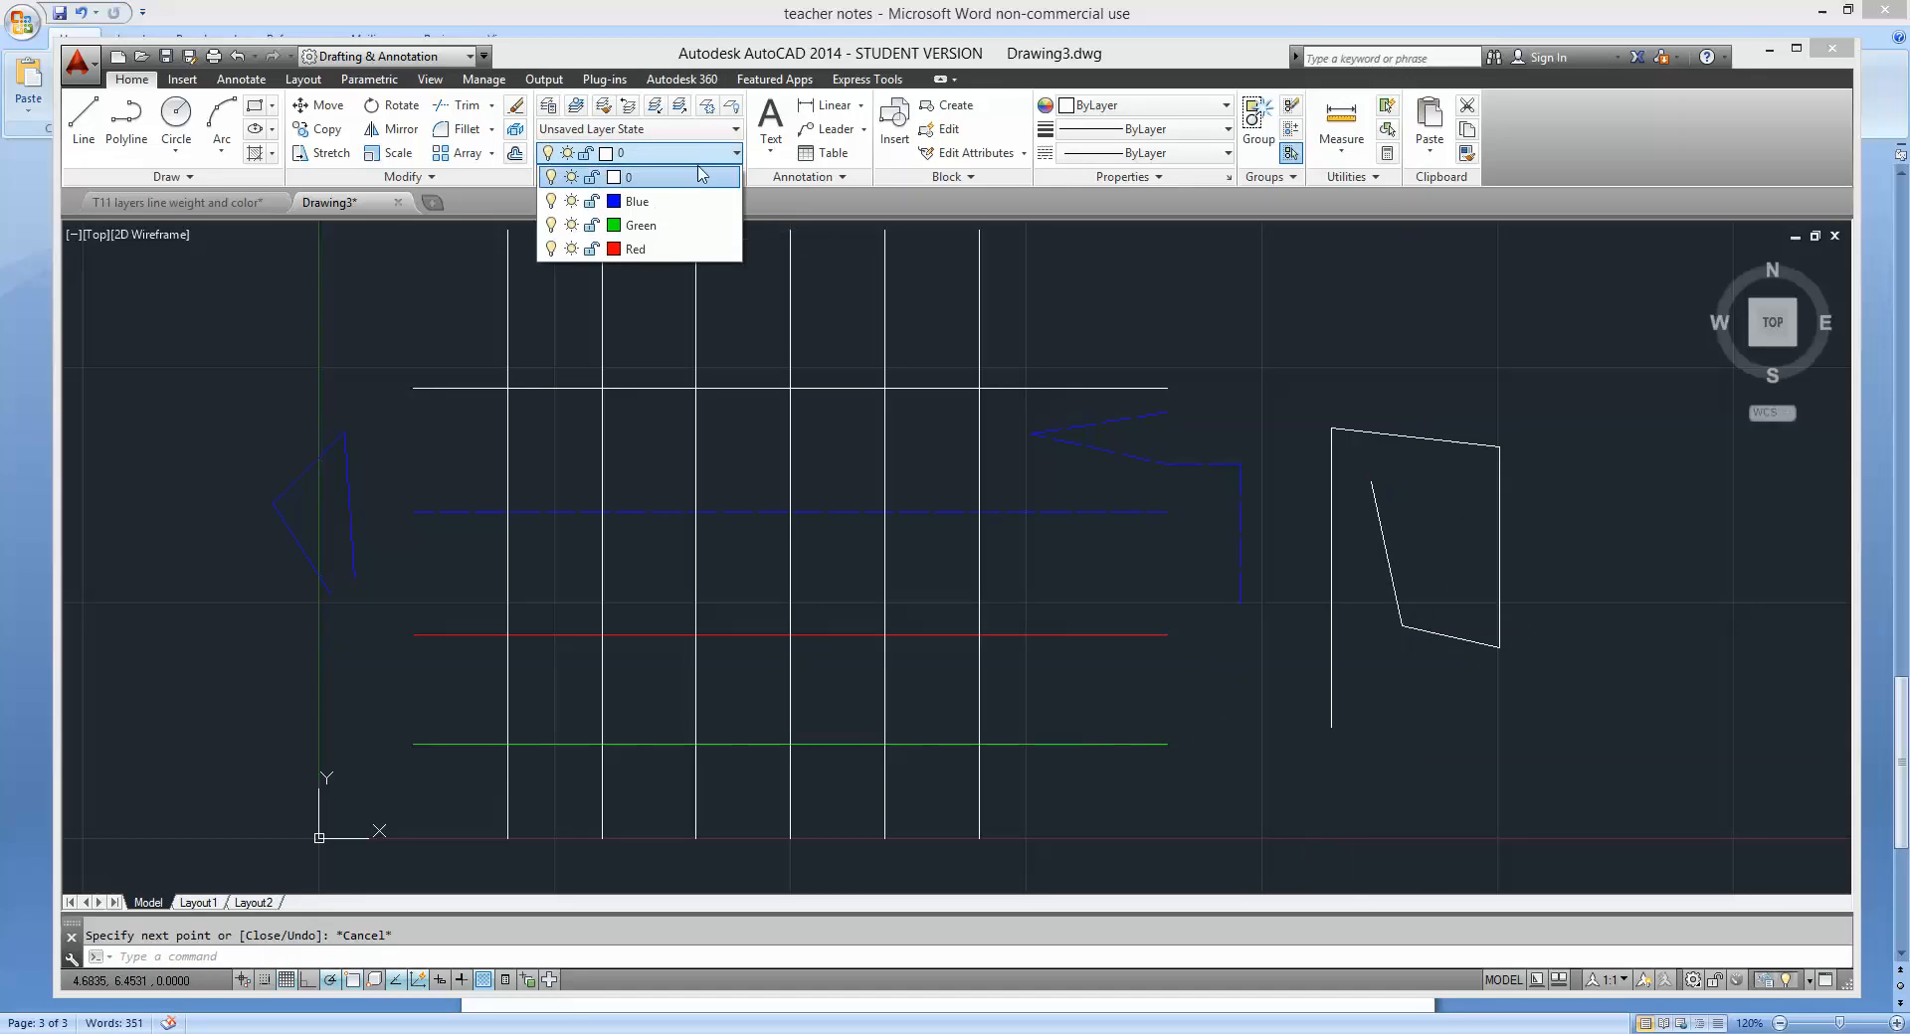
pyautogui.click(551, 201)
pyautogui.click(551, 225)
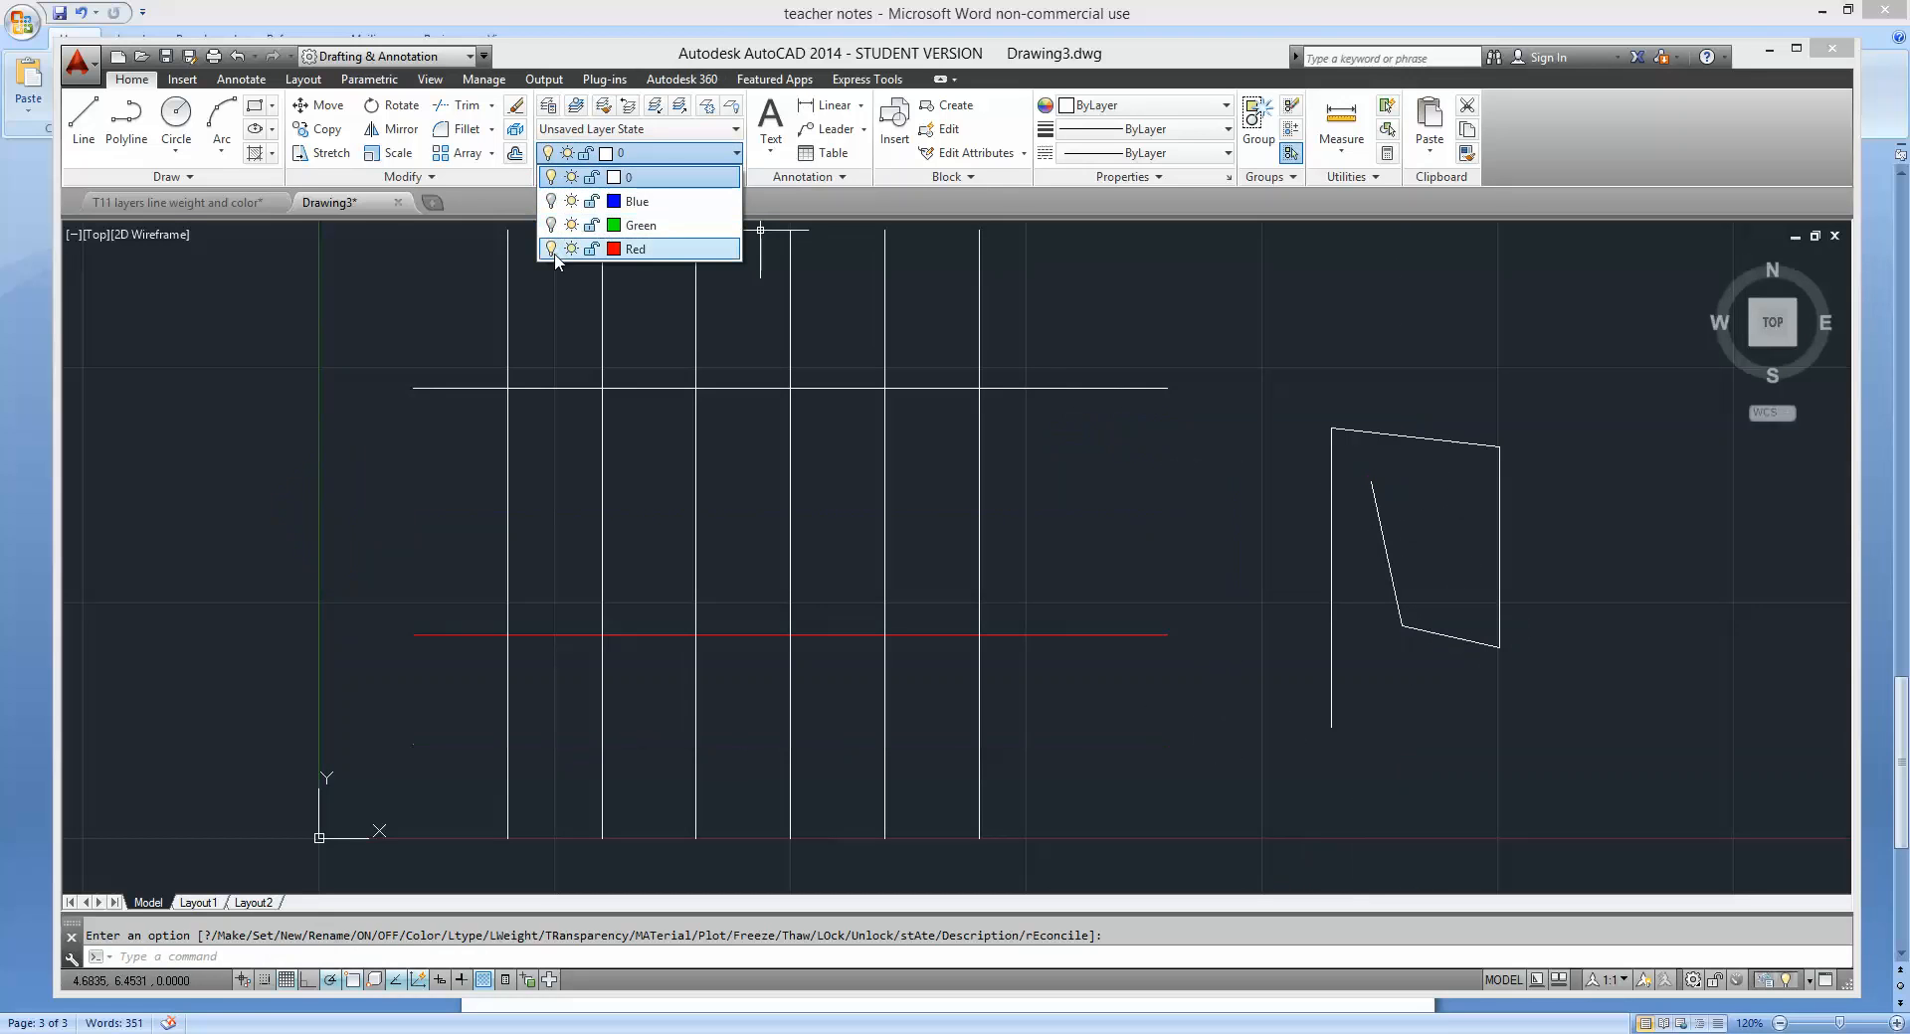
pyautogui.click(552, 249)
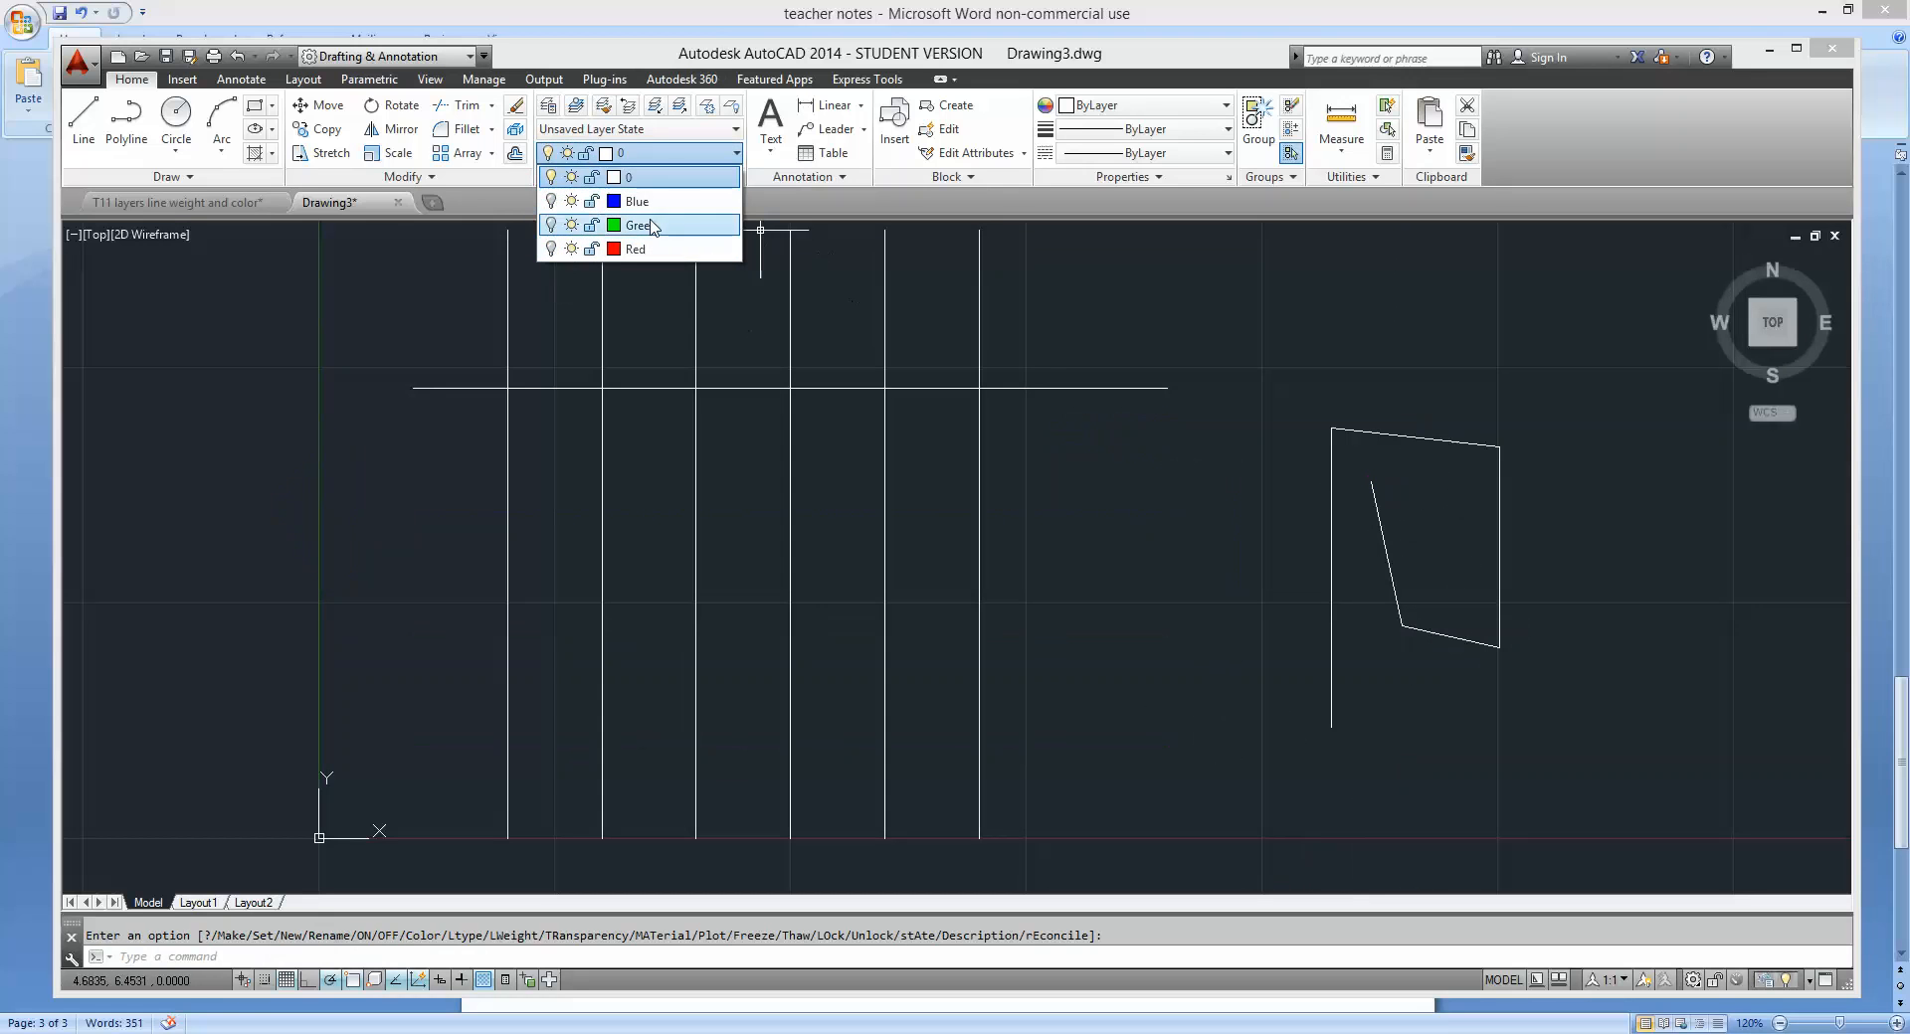
pyautogui.click(601, 436)
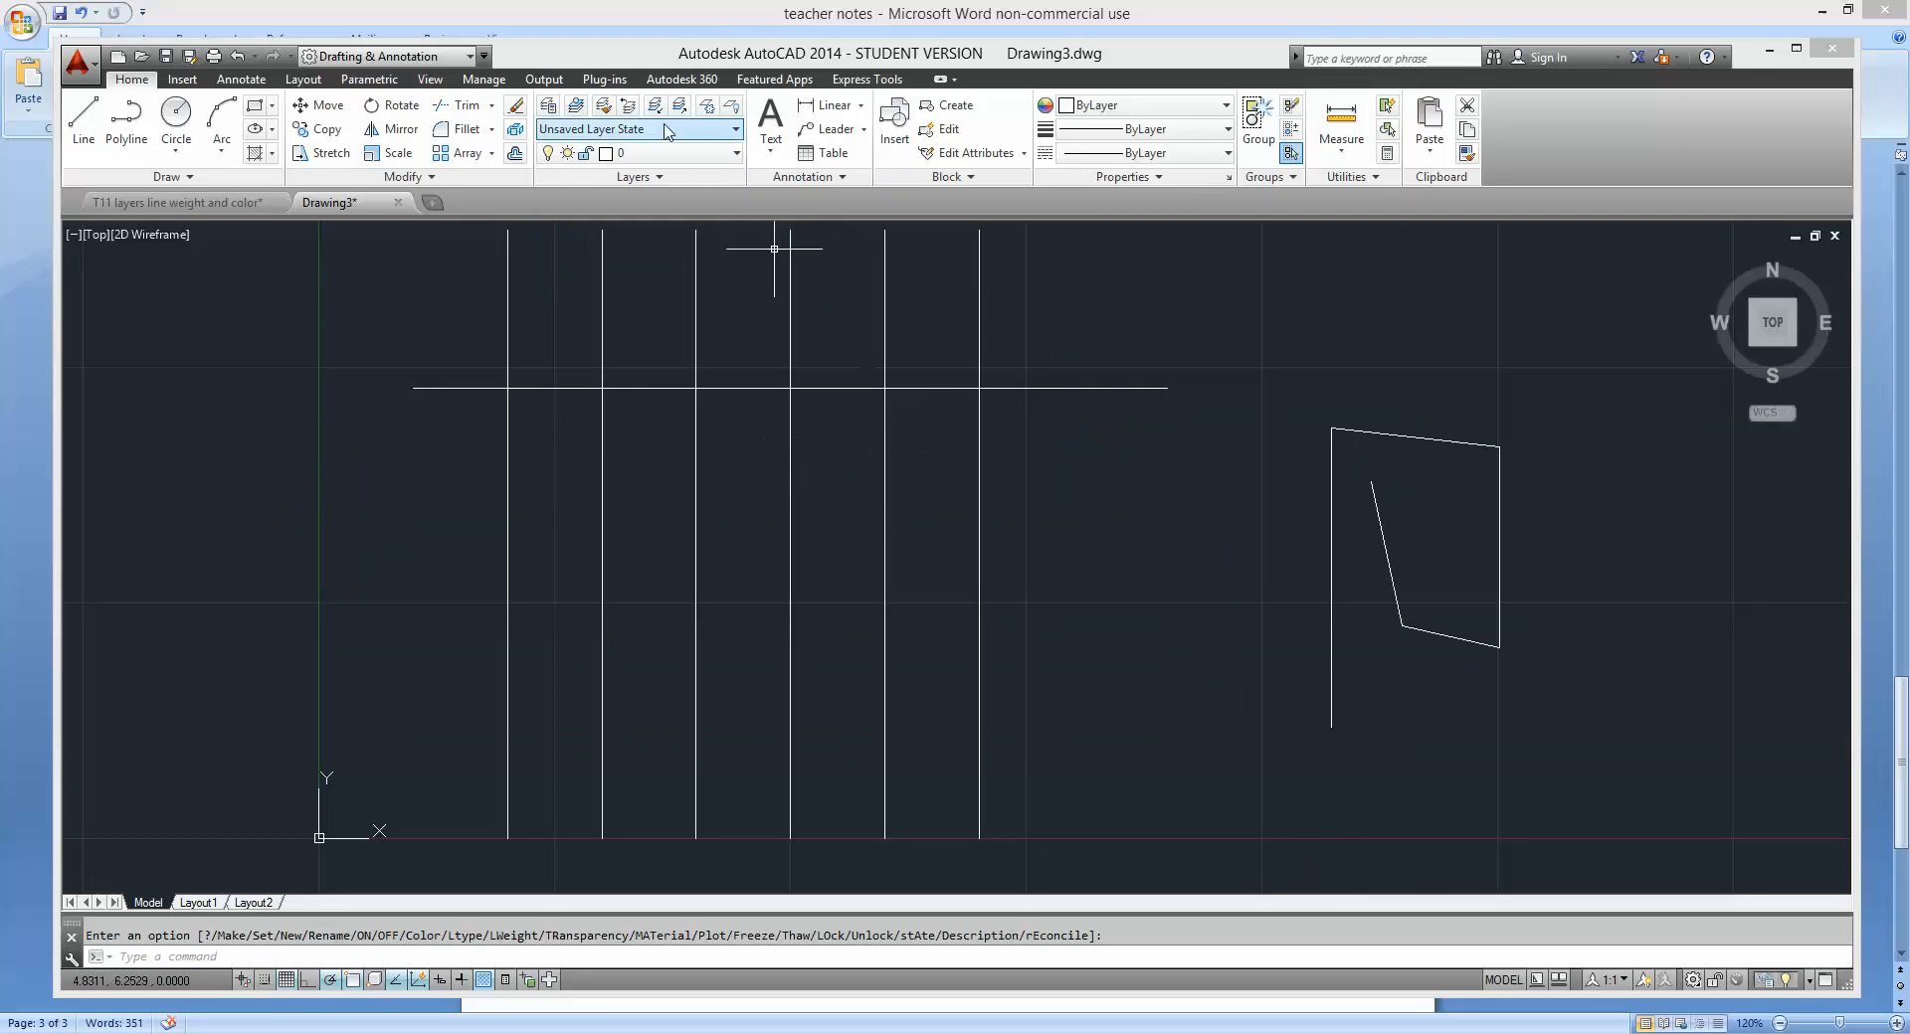
# Try to turn off the current layer 0, dismissing the dialog without choosing an option.
pyautogui.click(717, 159)
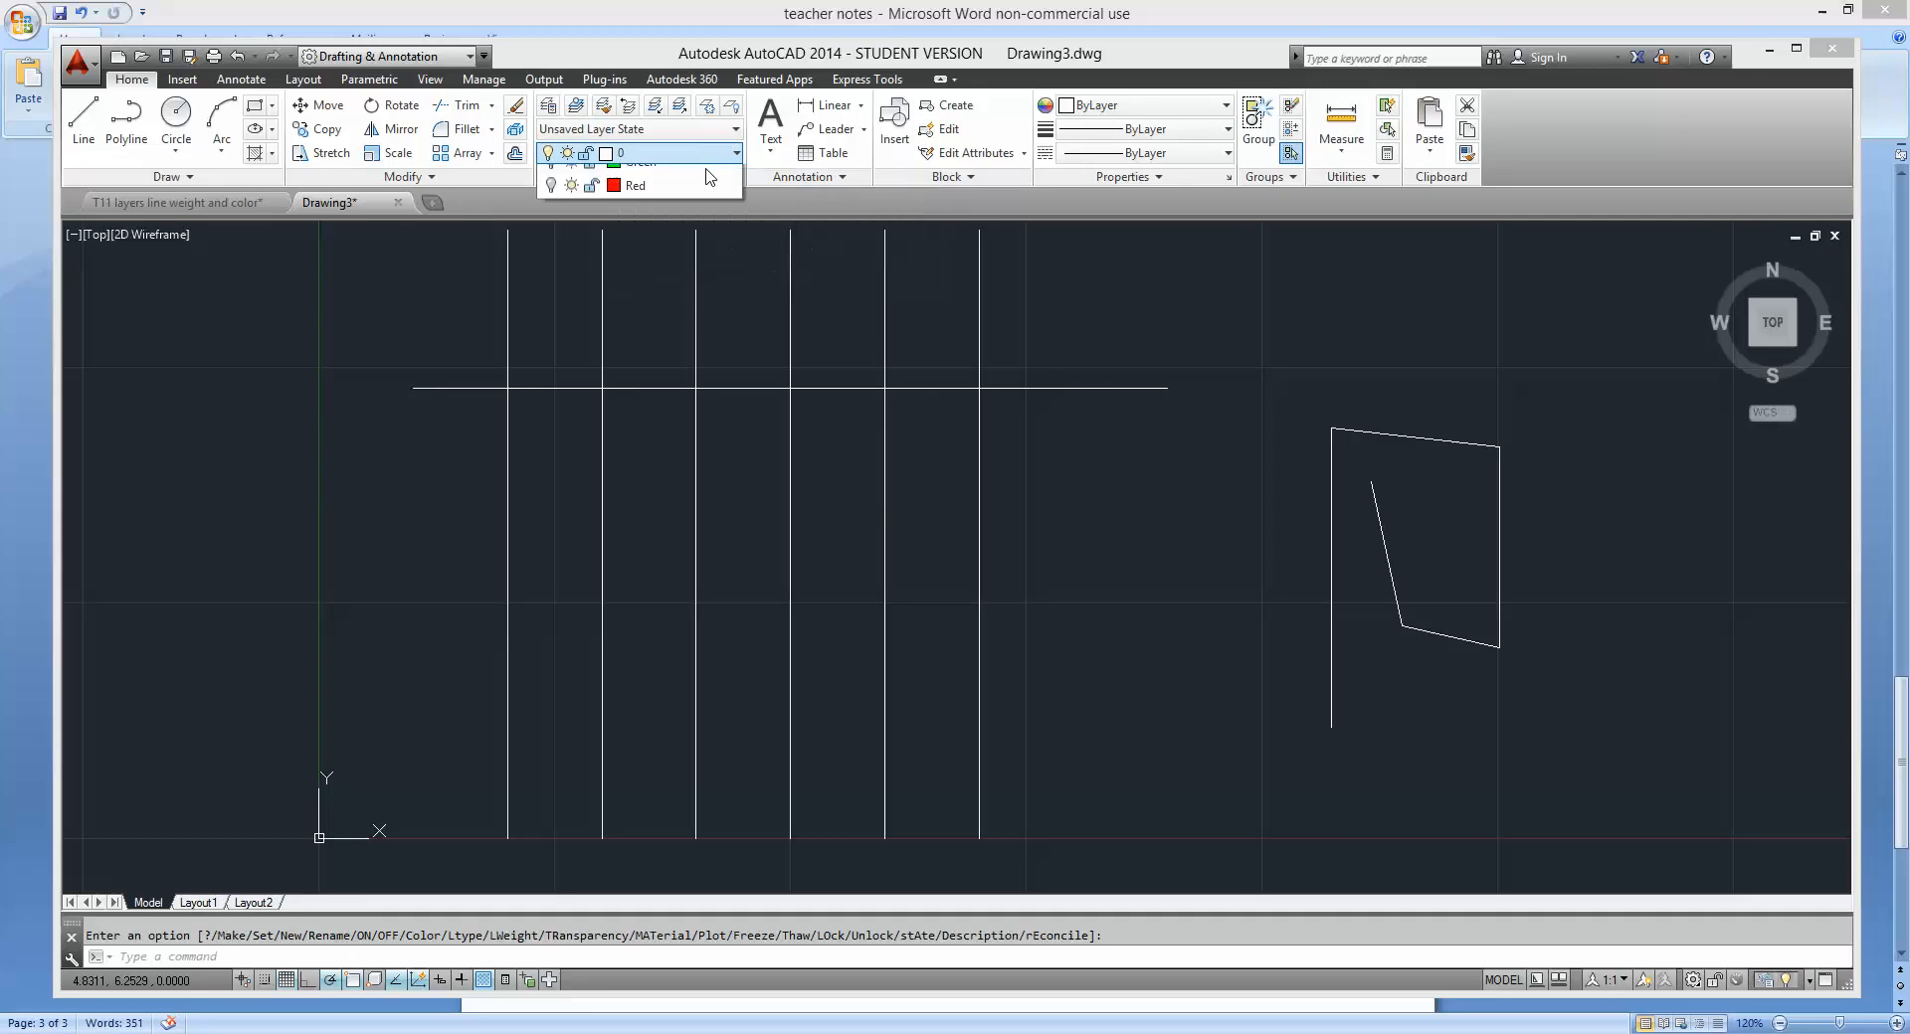
pyautogui.click(550, 178)
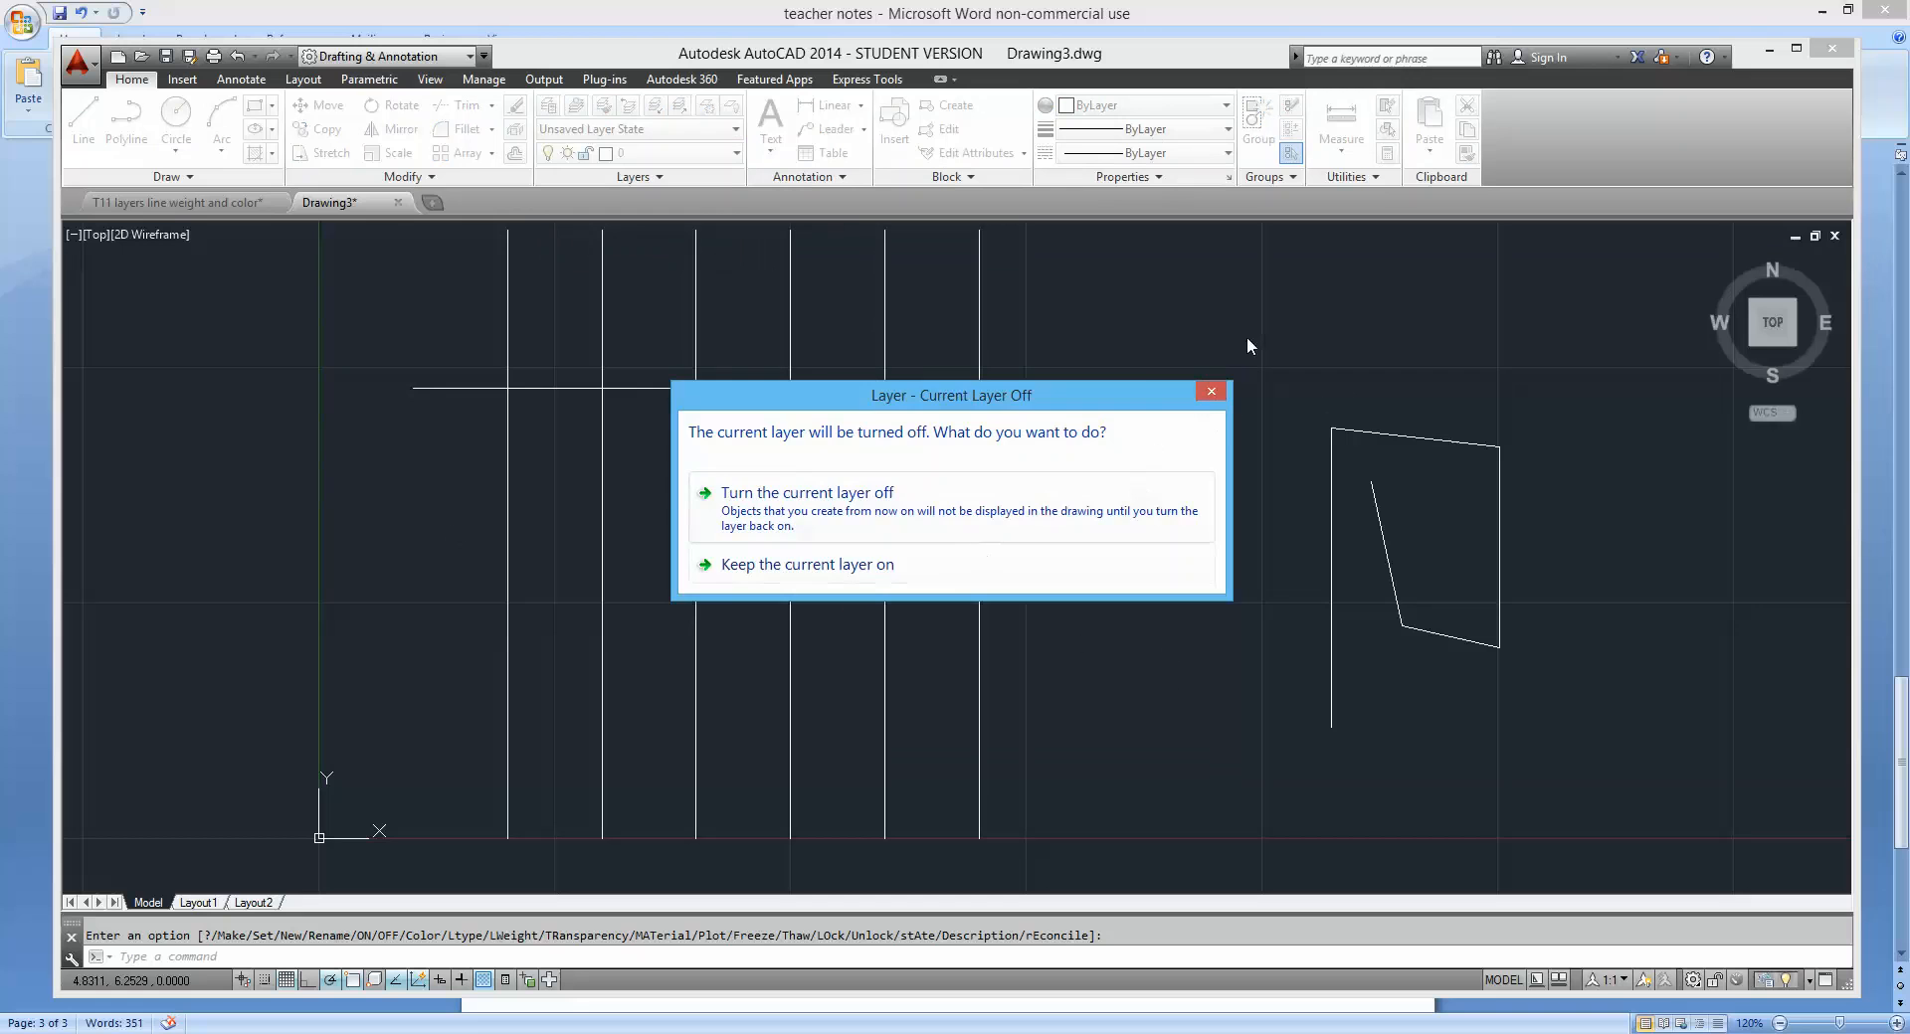
pyautogui.click(1210, 391)
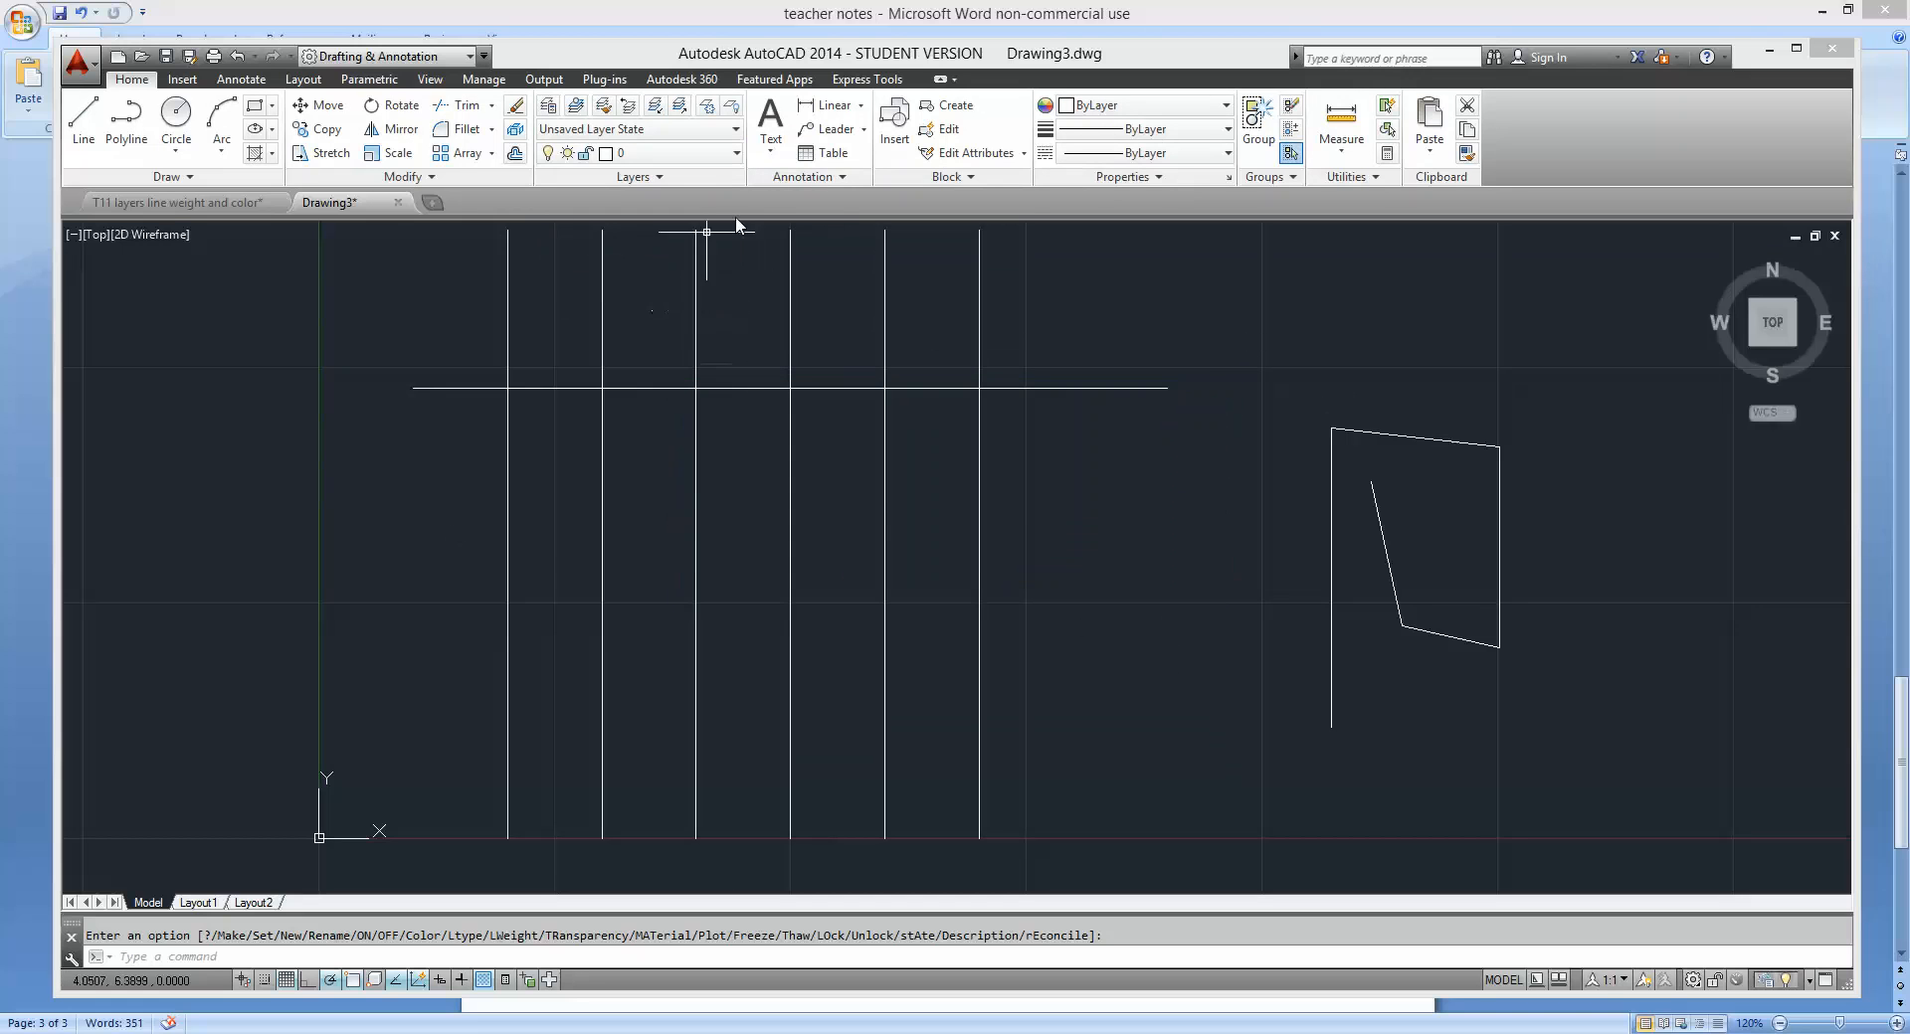
# Turn on the Blue layer and try to turn off the current layer 0, dismissing the dialog without choosing an option.
pyautogui.click(715, 153)
pyautogui.click(550, 201)
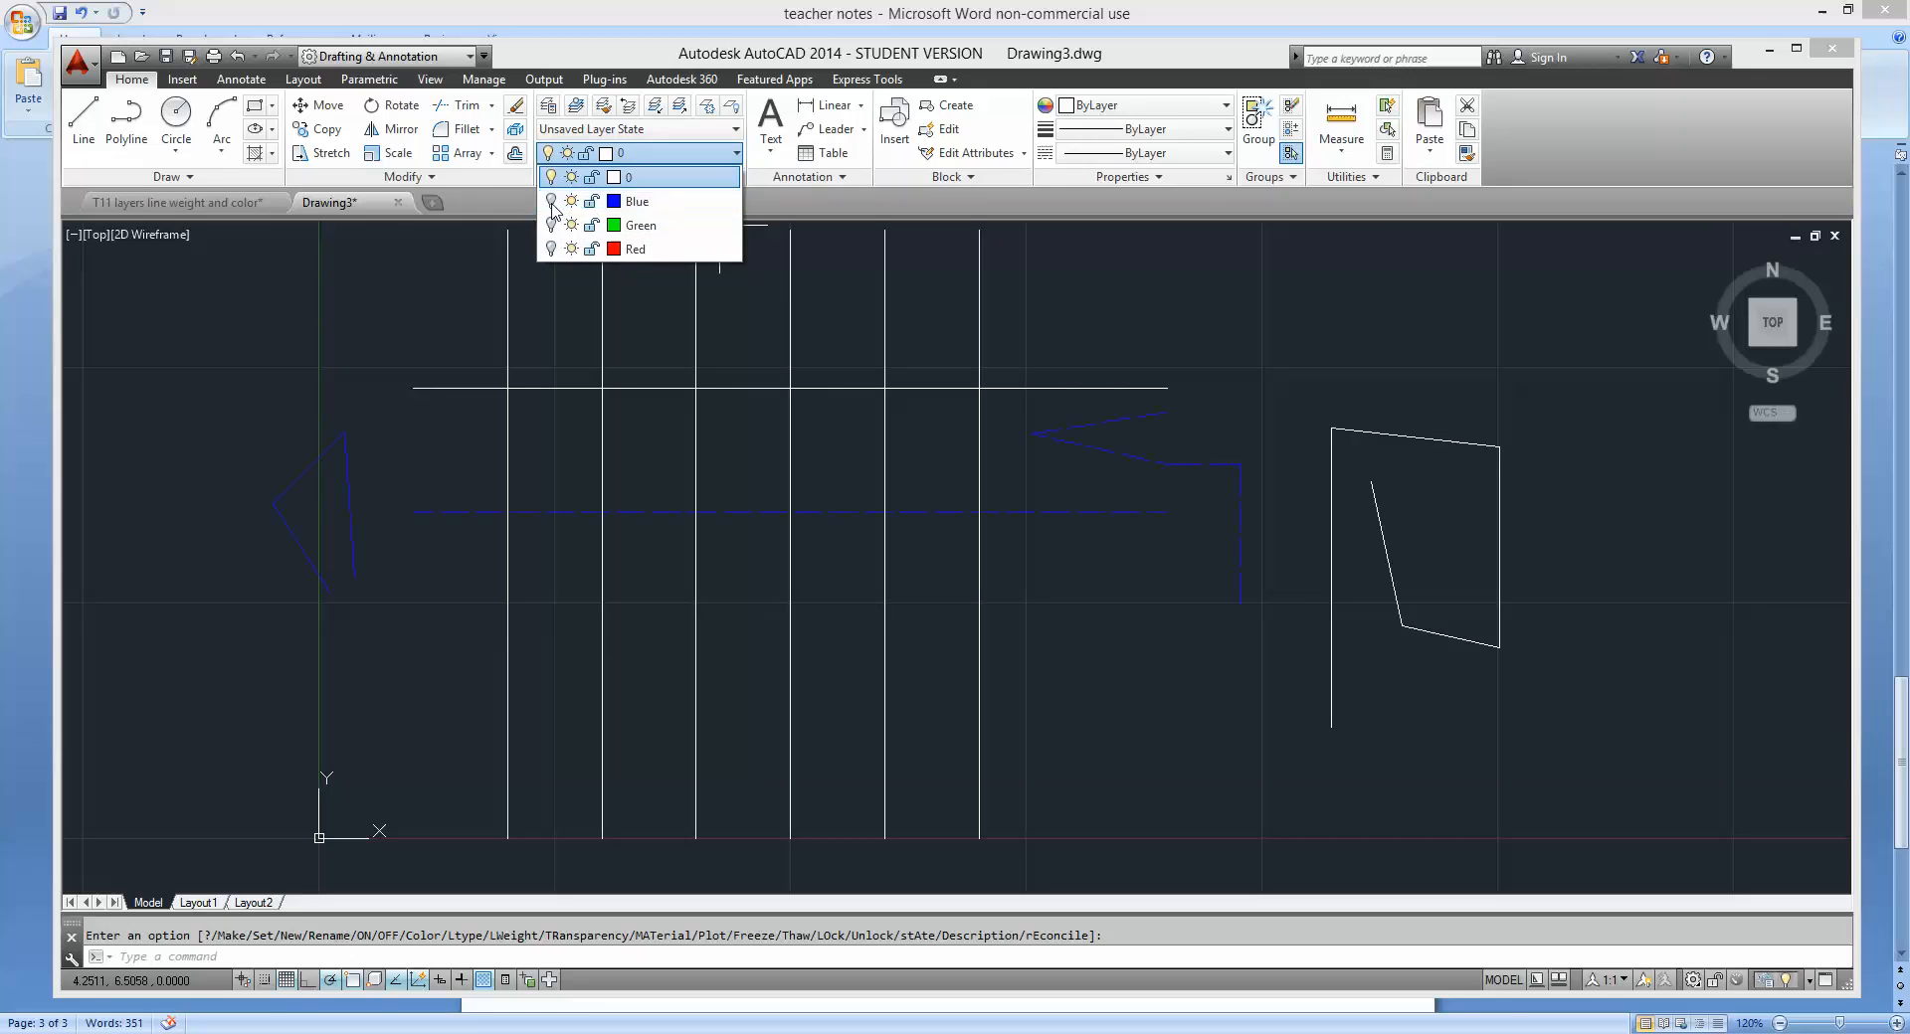
pyautogui.click(550, 178)
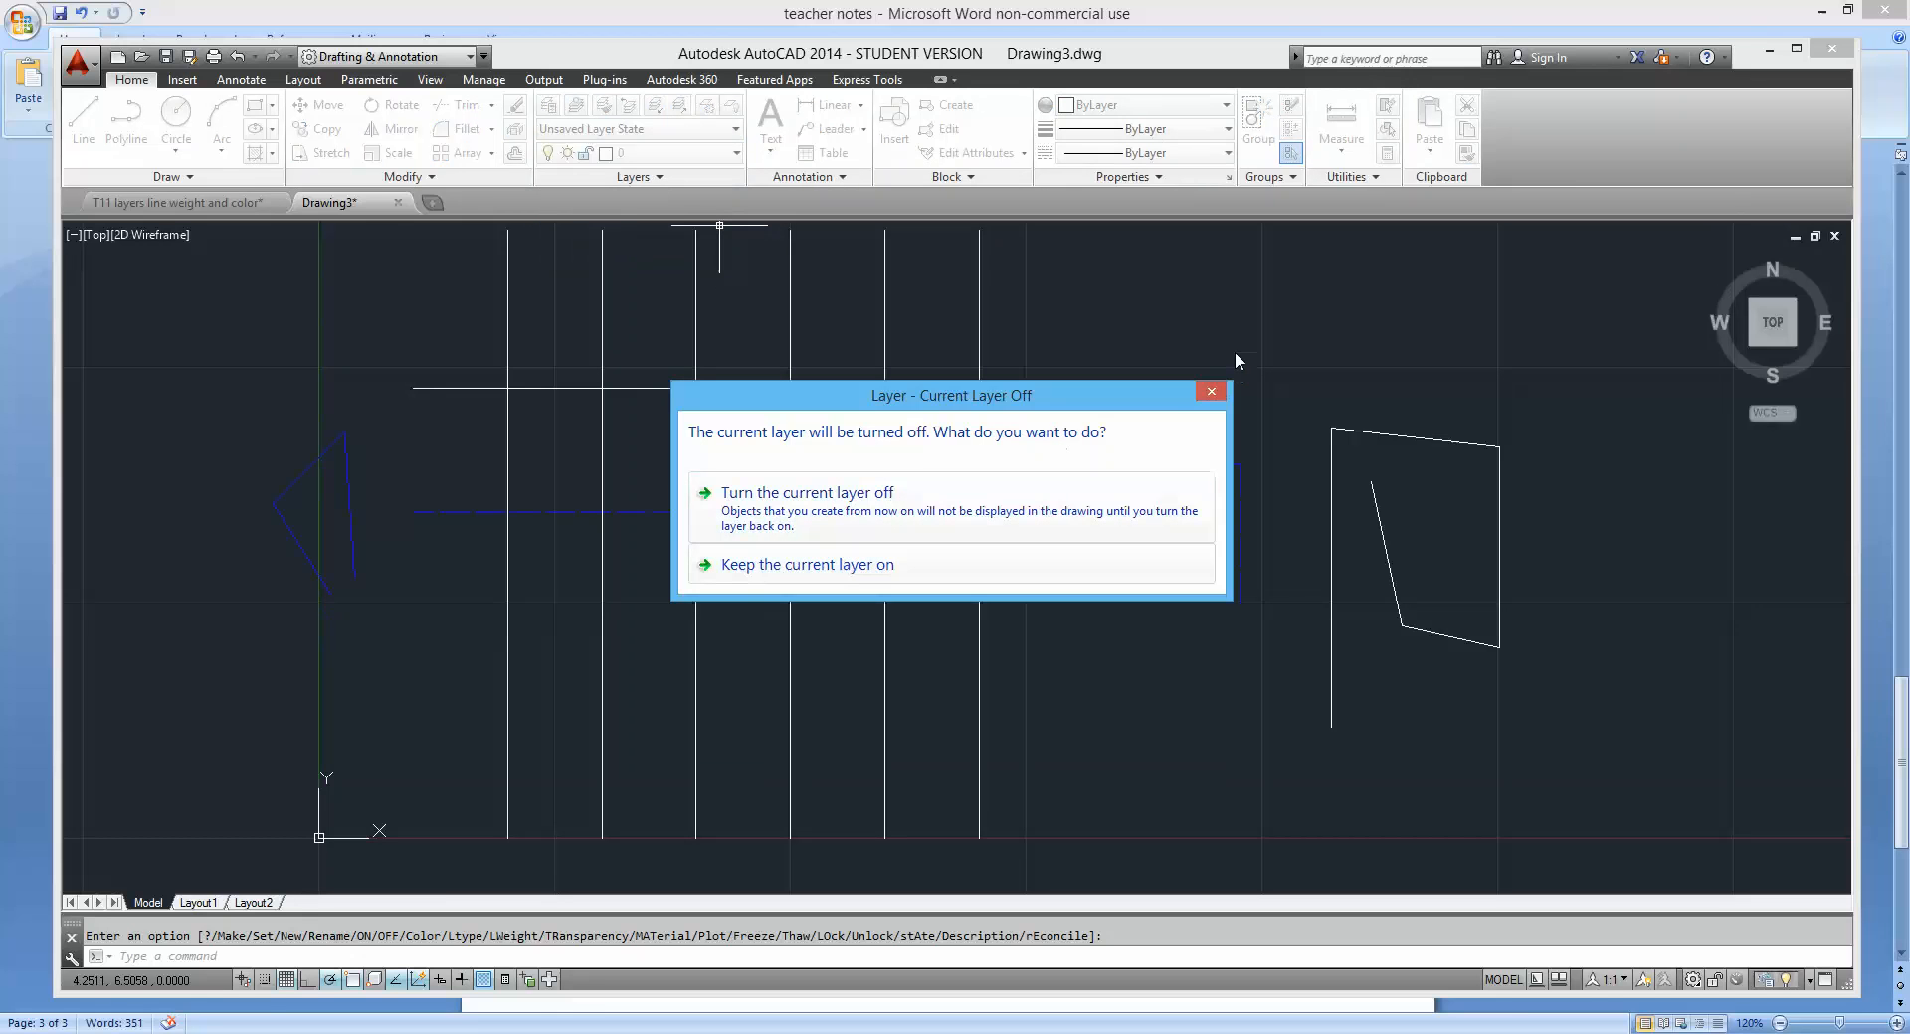
pyautogui.click(1210, 392)
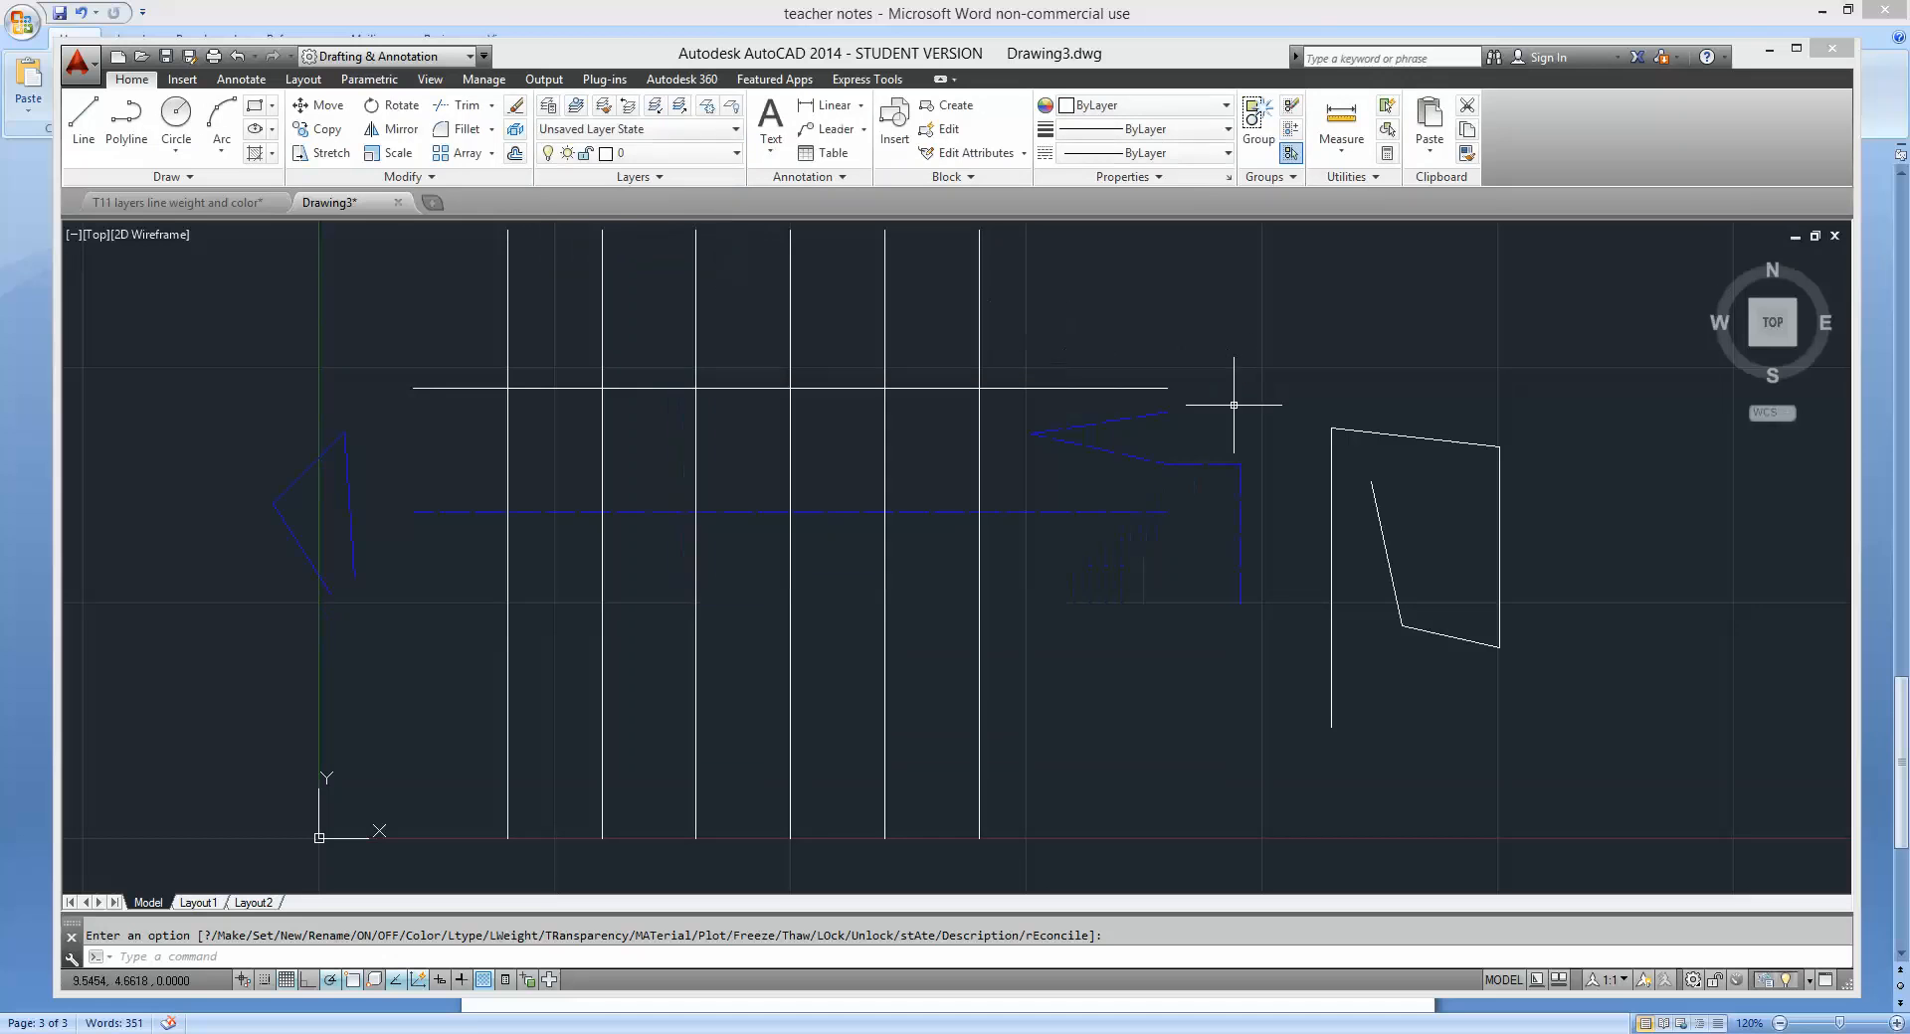
# Make Blue the current layer and turn off layer 0.
pyautogui.click(656, 153)
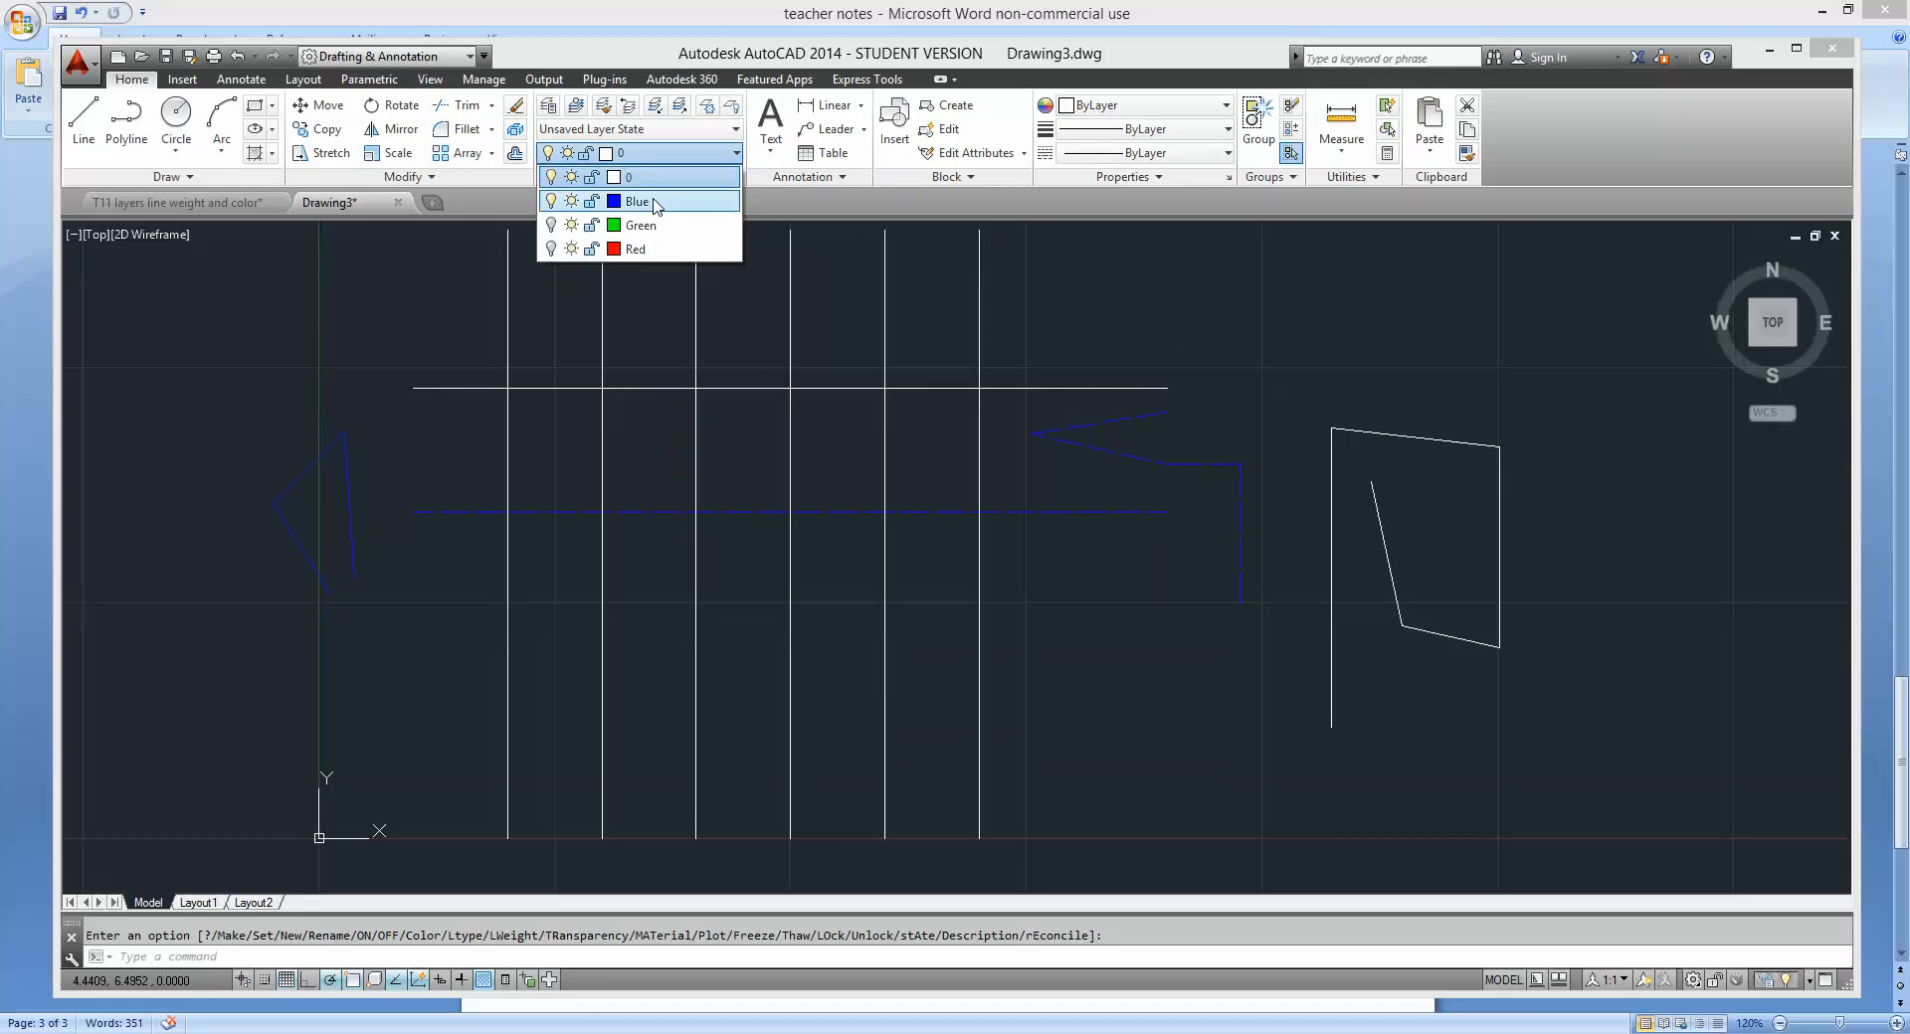
pyautogui.click(641, 201)
pyautogui.click(691, 158)
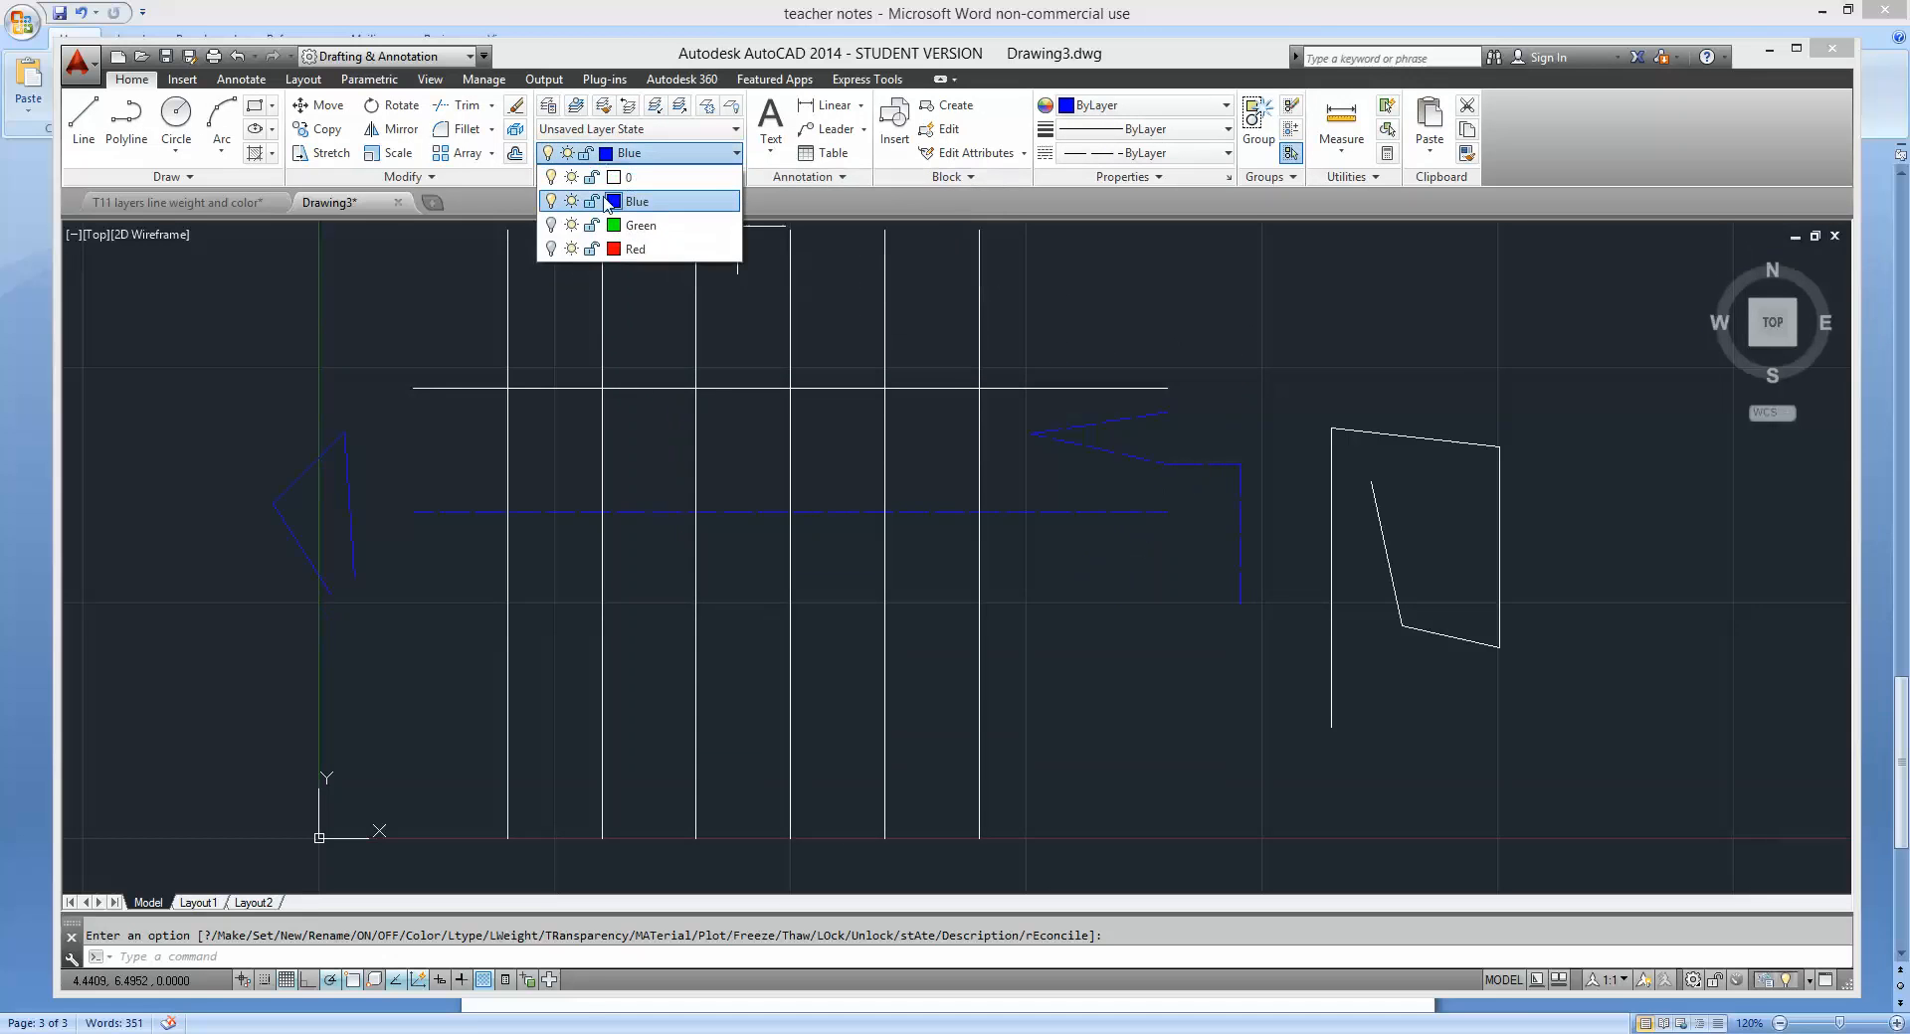
pyautogui.click(552, 178)
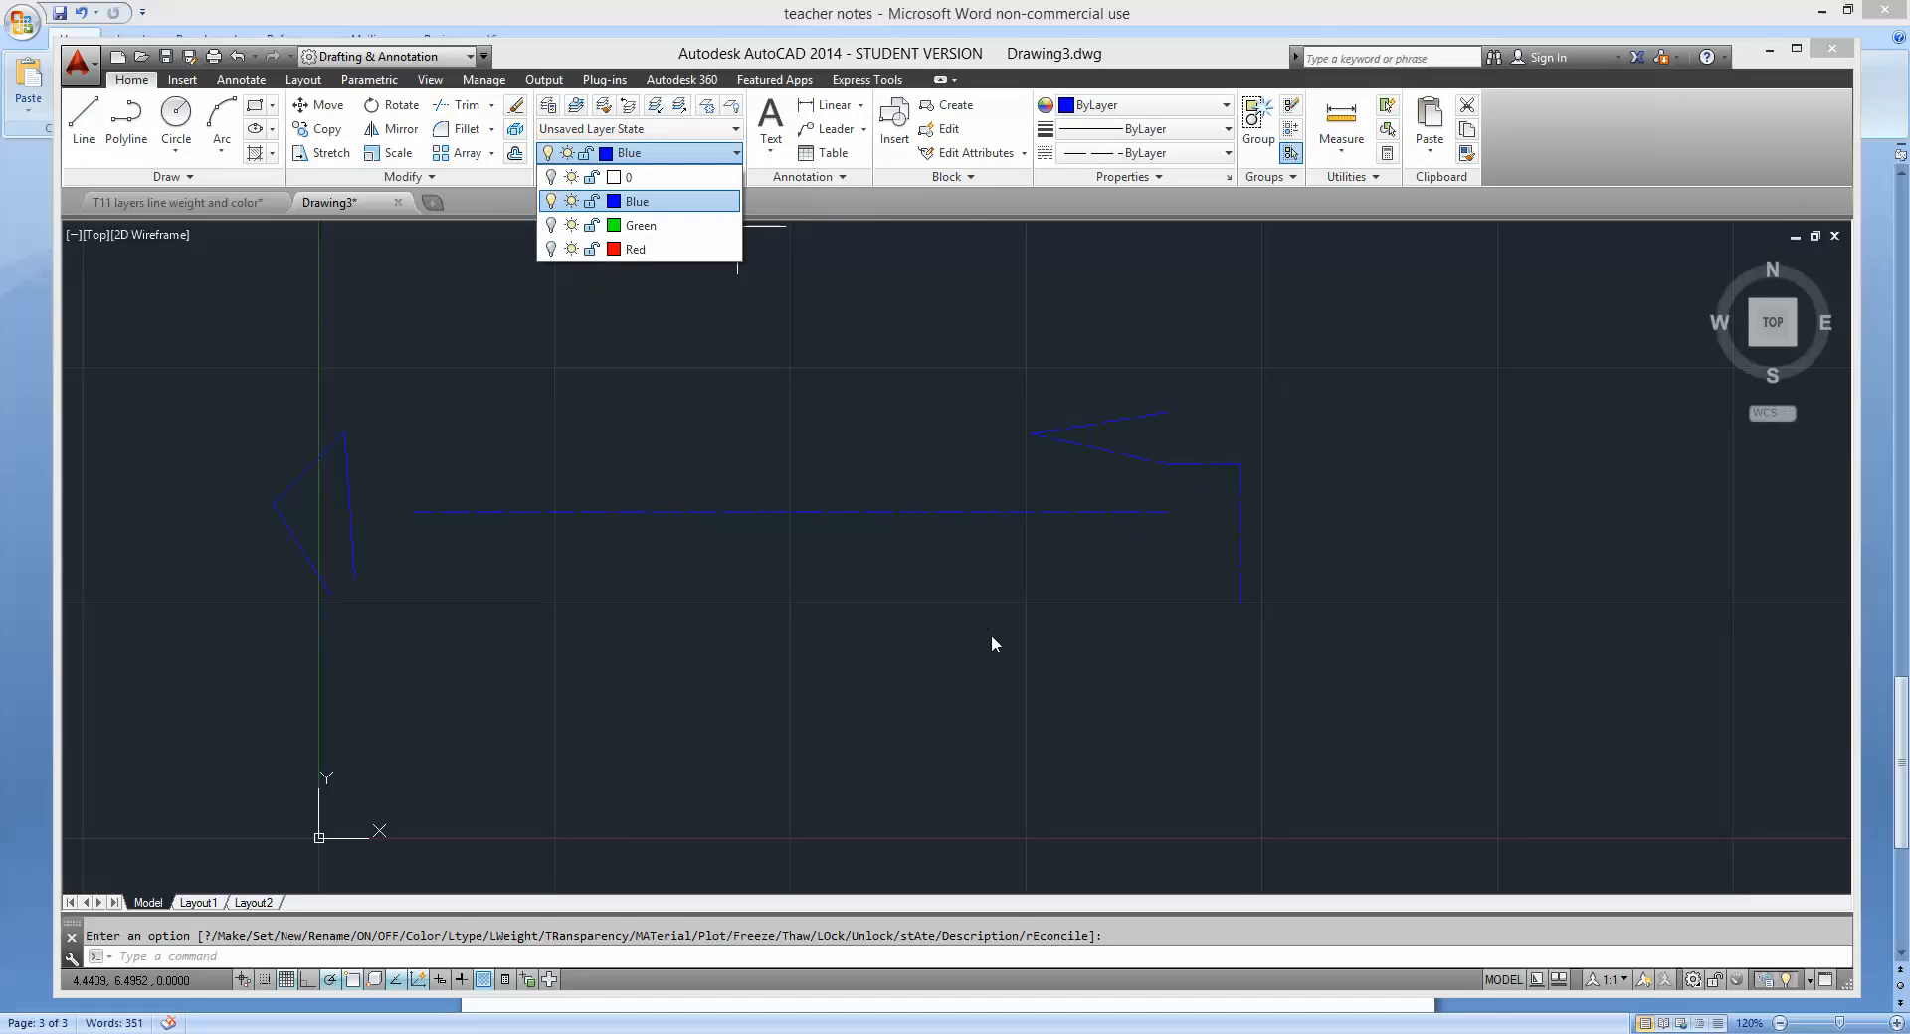
pyautogui.click(564, 393)
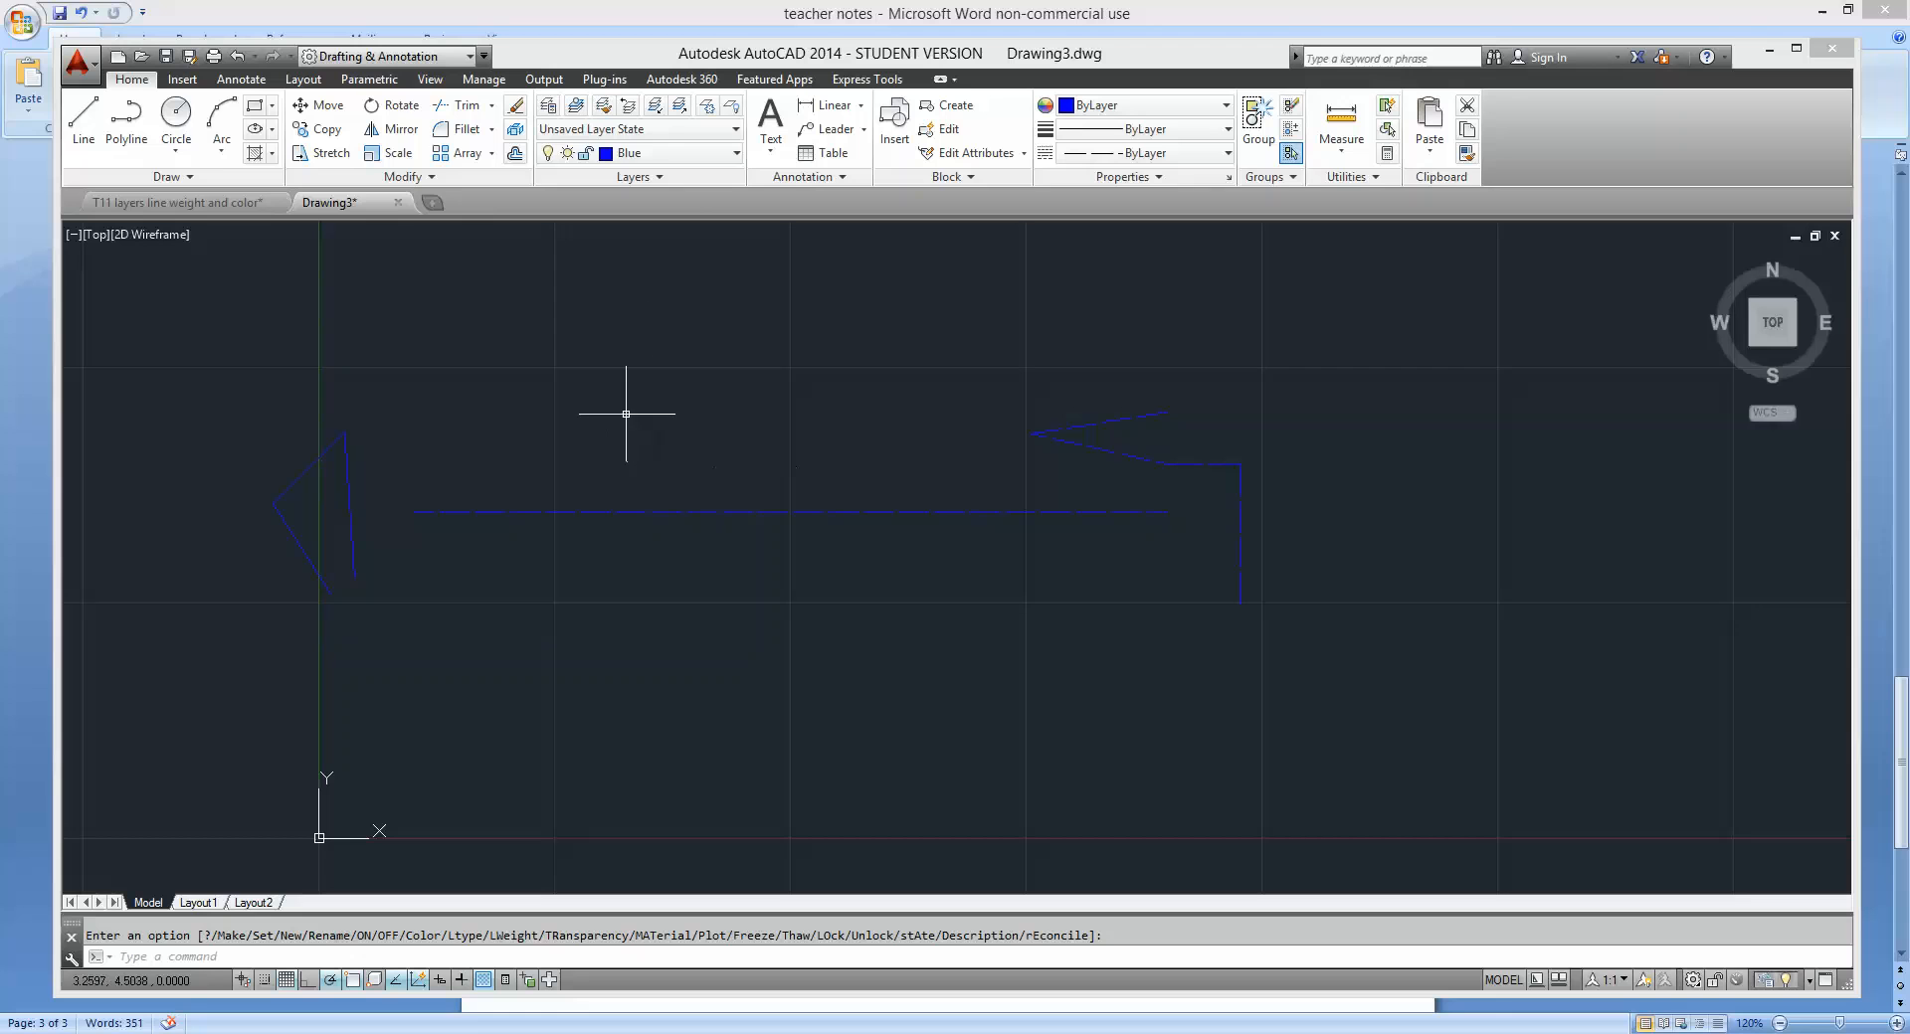
# Turn layers 0, Green and Red back on, keeping Blue as the current layer.
pyautogui.click(696, 154)
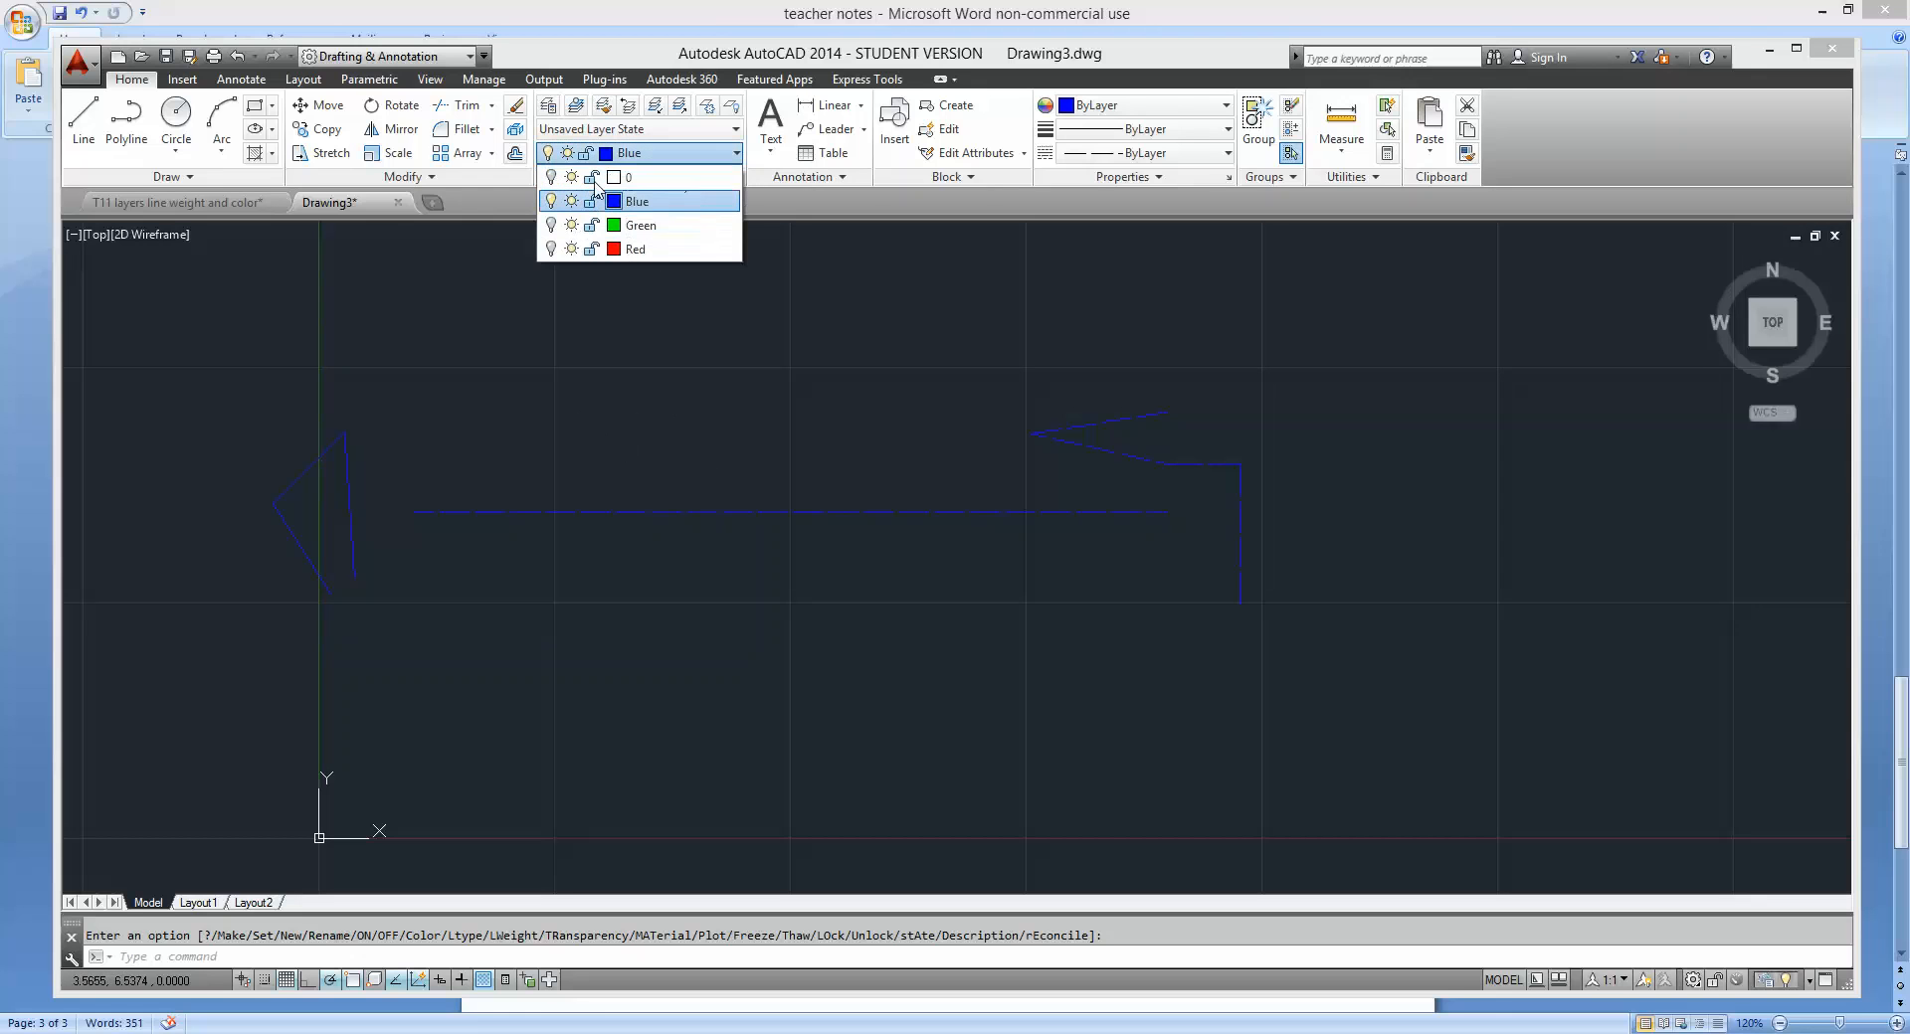
pyautogui.click(551, 177)
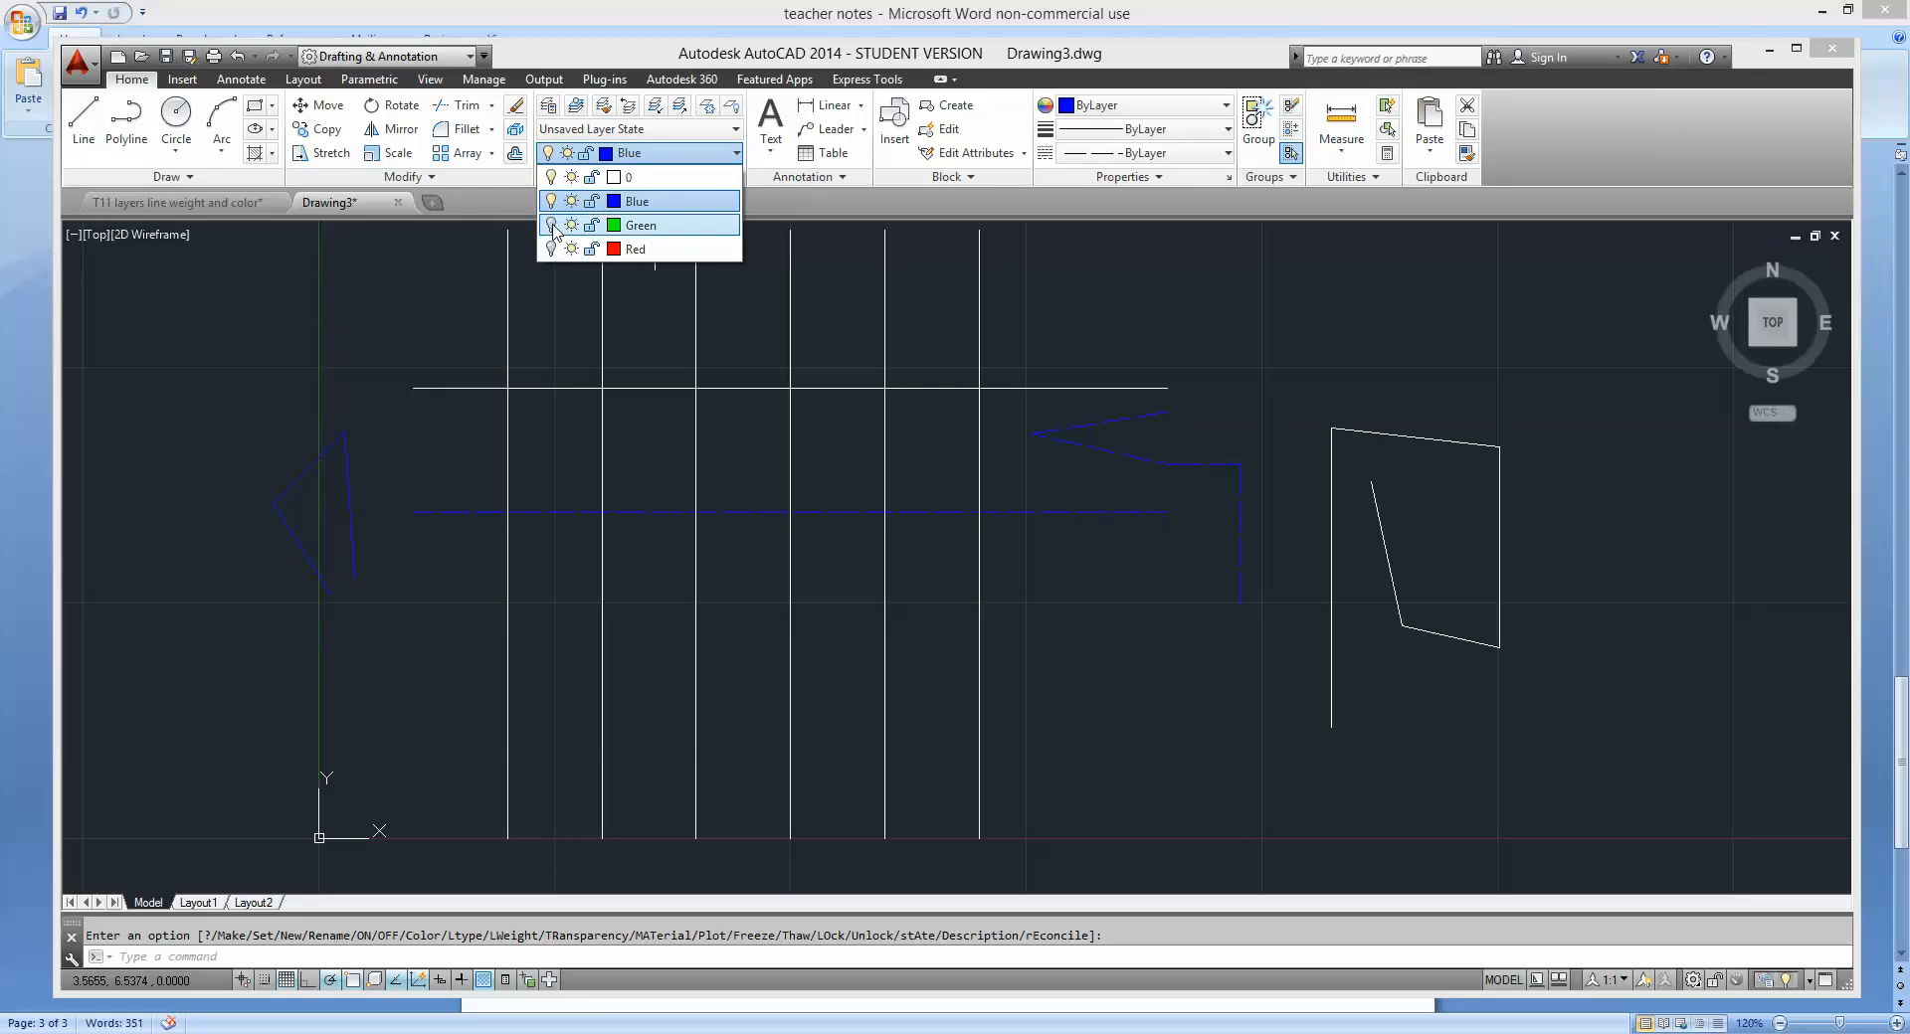
pyautogui.click(551, 224)
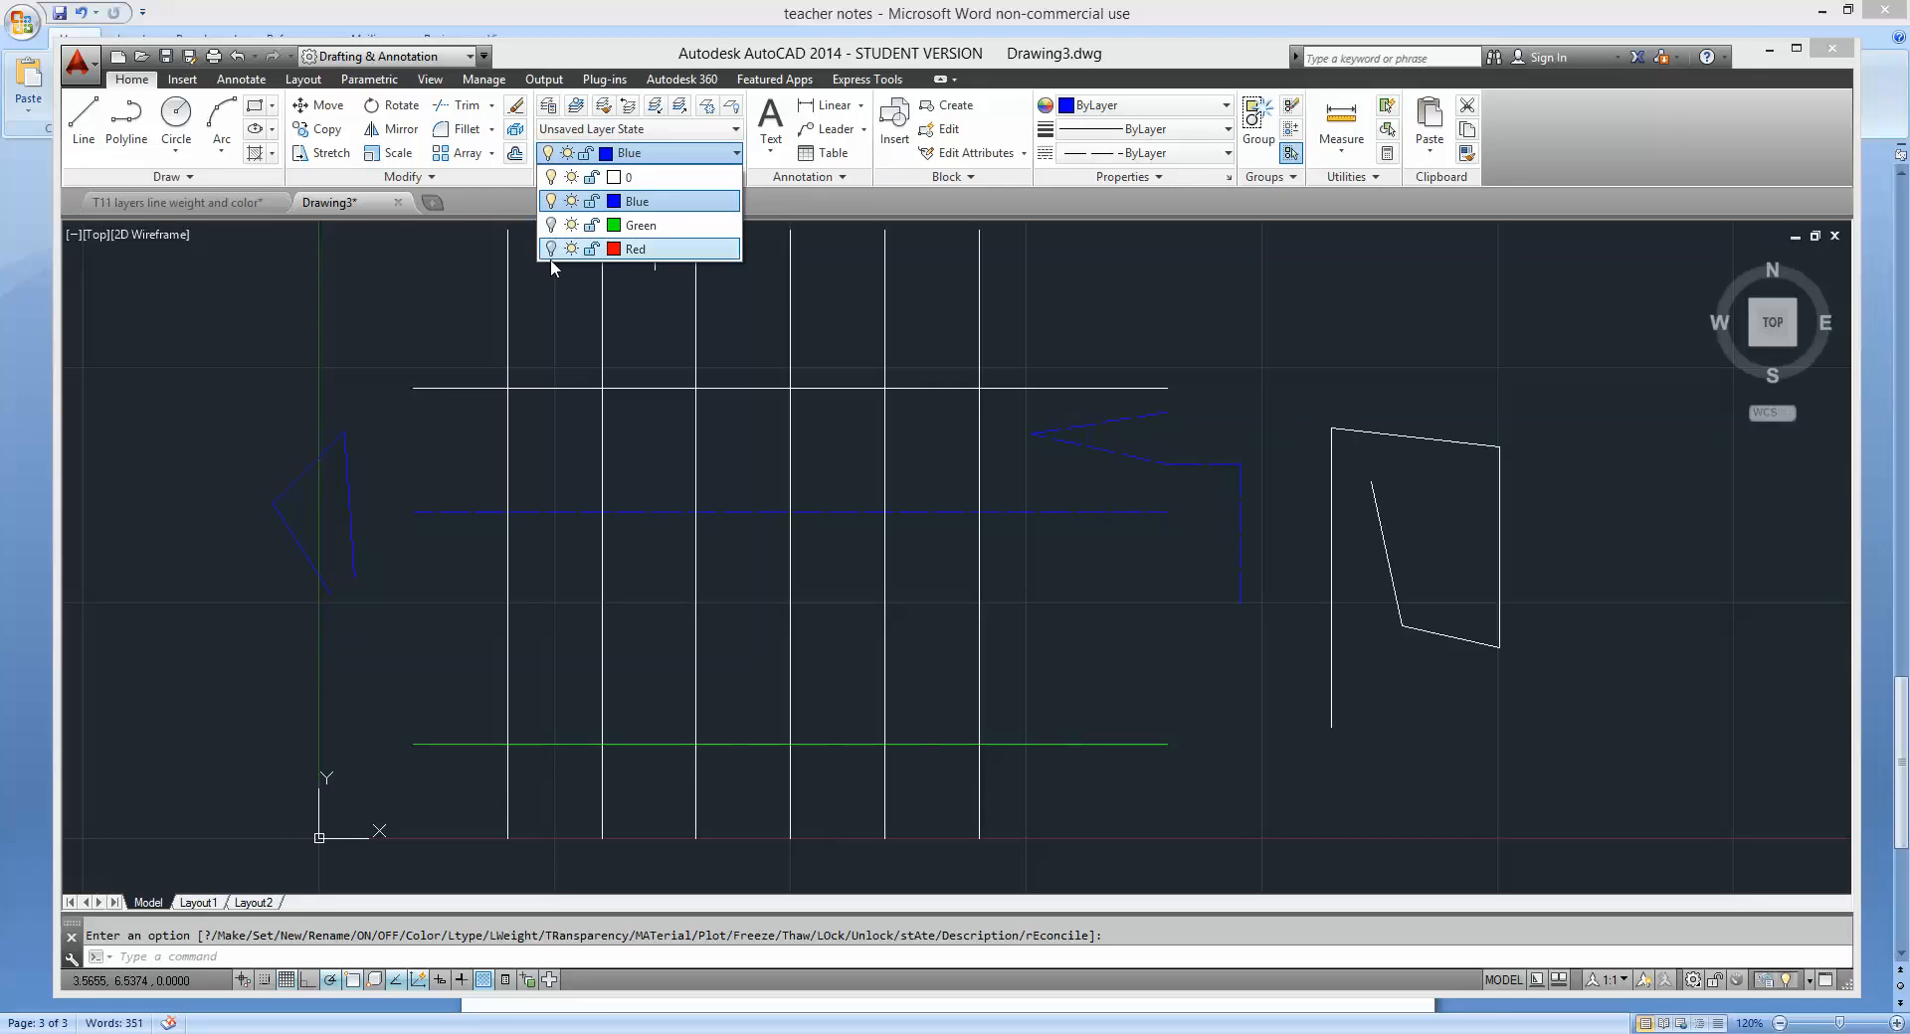
pyautogui.click(1243, 324)
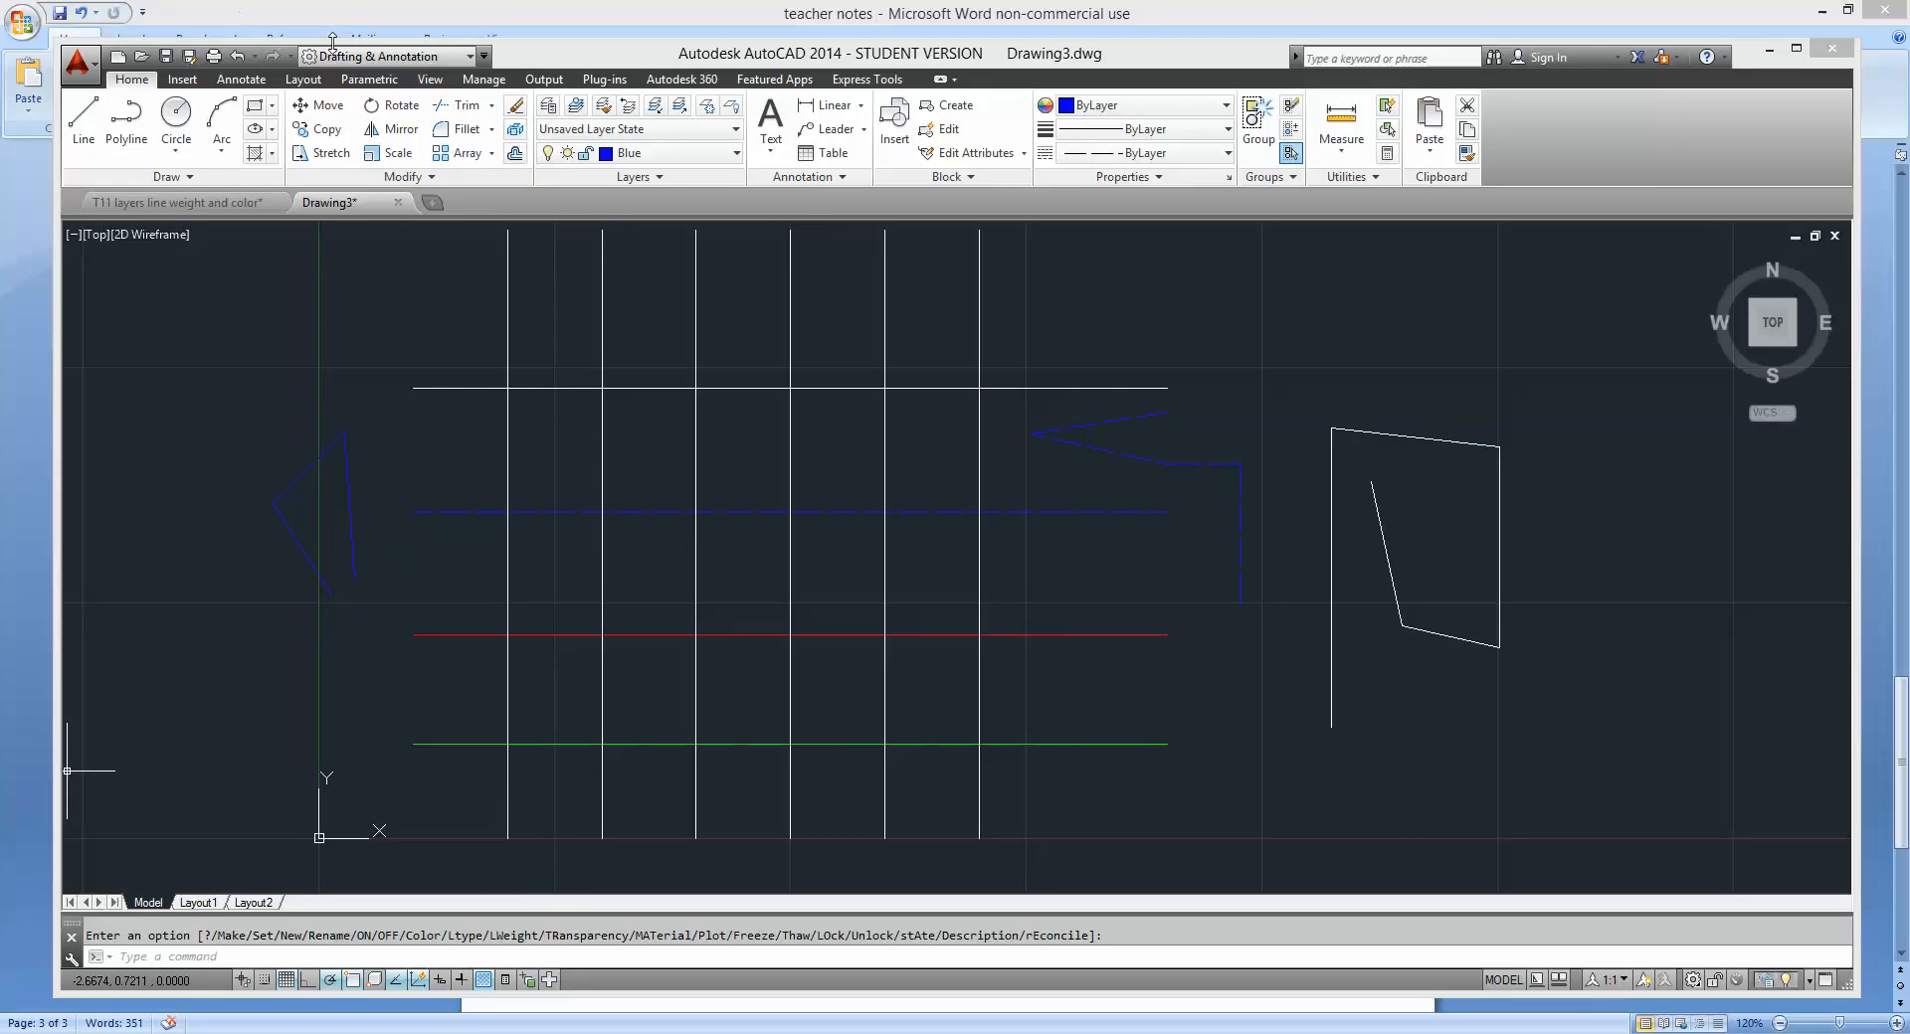
# Switch to the "T11 layers line weight and color" drawing, zoomed to its extents, and examine its layer list, keeping layer 0 current.
pyautogui.click(179, 202)
pyautogui.scroll(2, 517, 687)
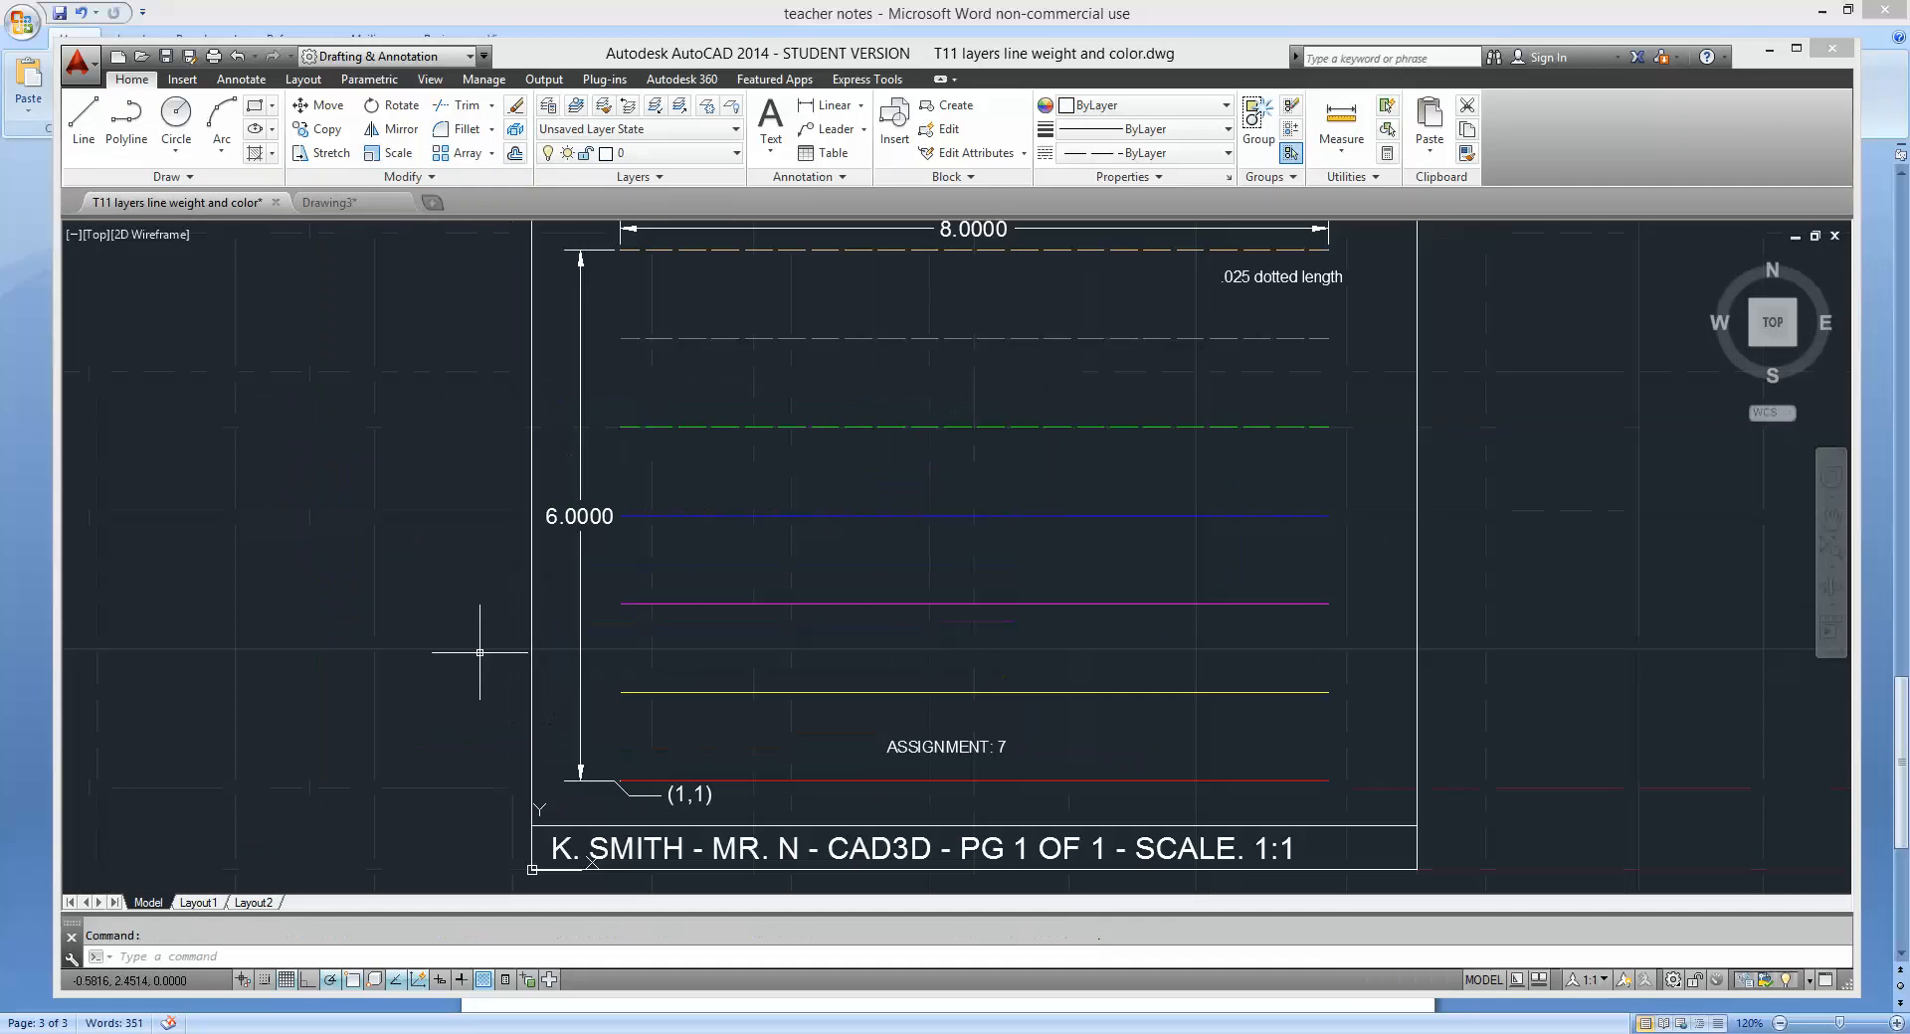
pyautogui.write('z')
pyautogui.press('Return')
pyautogui.write('e')
pyautogui.press('Return')
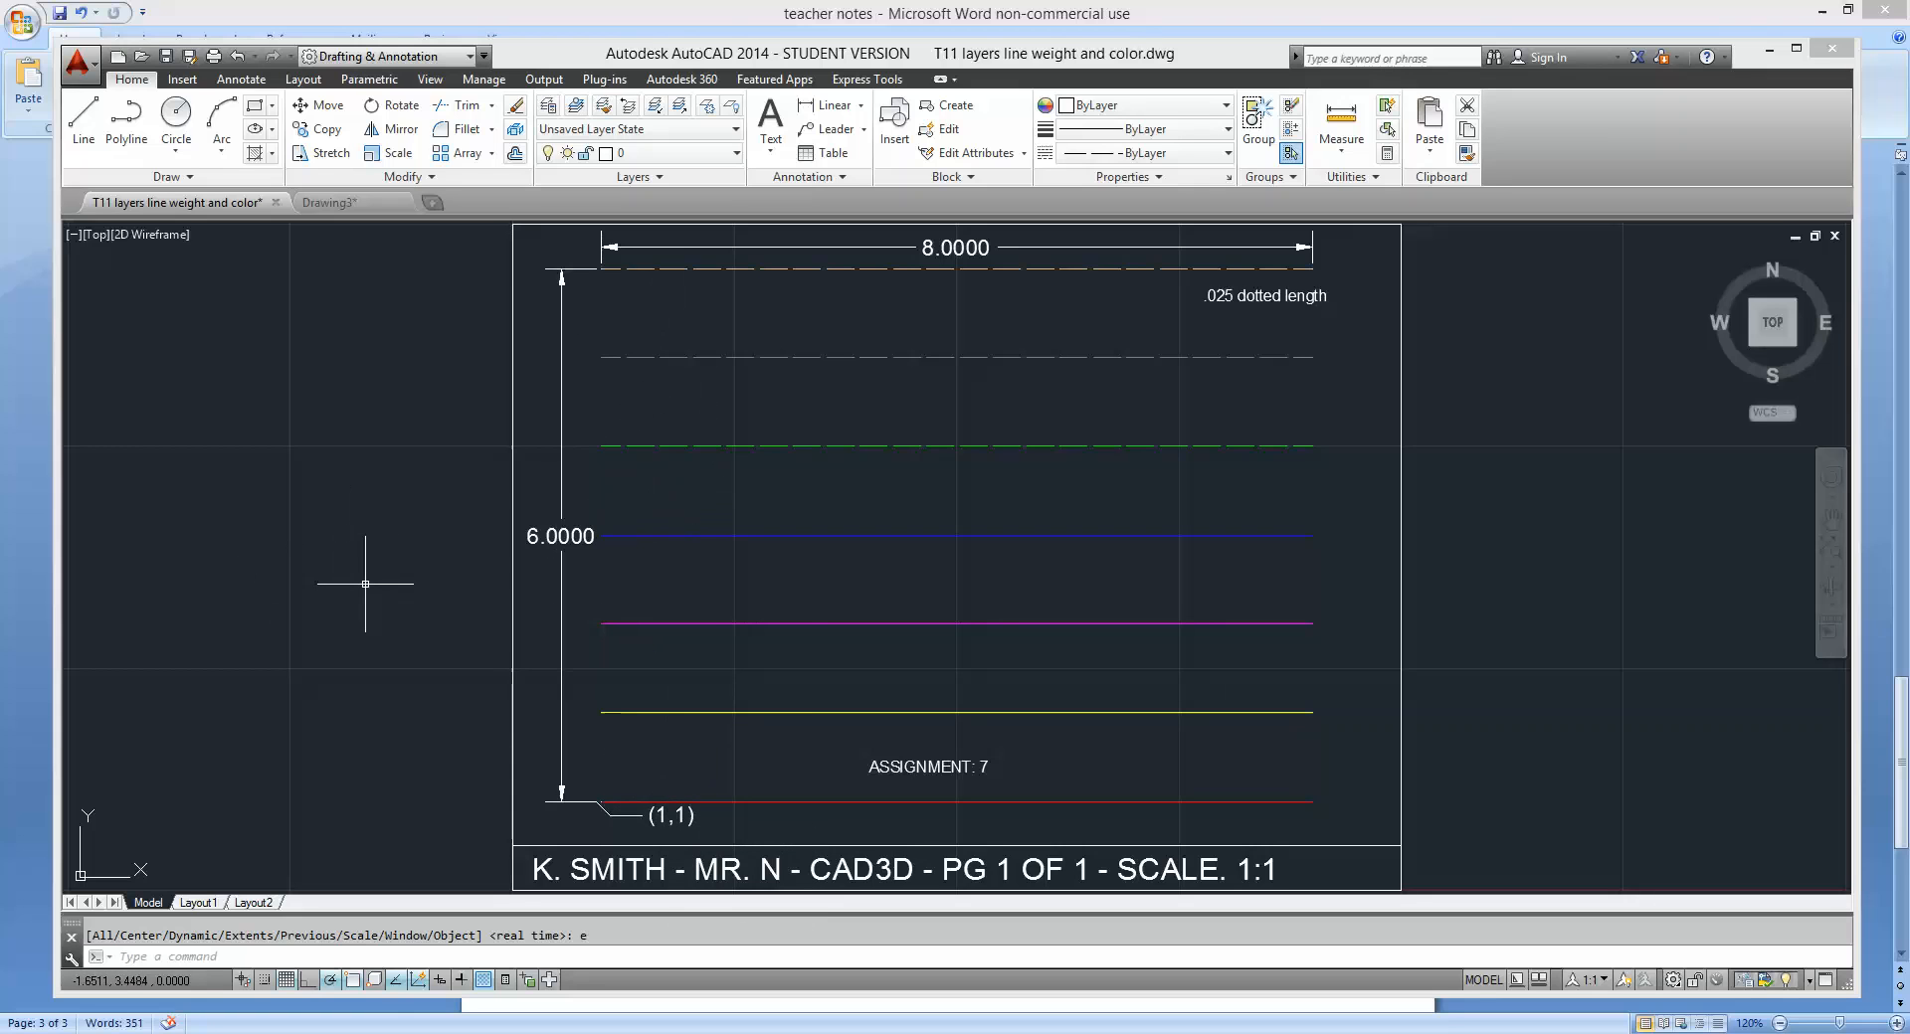
pyautogui.click(737, 155)
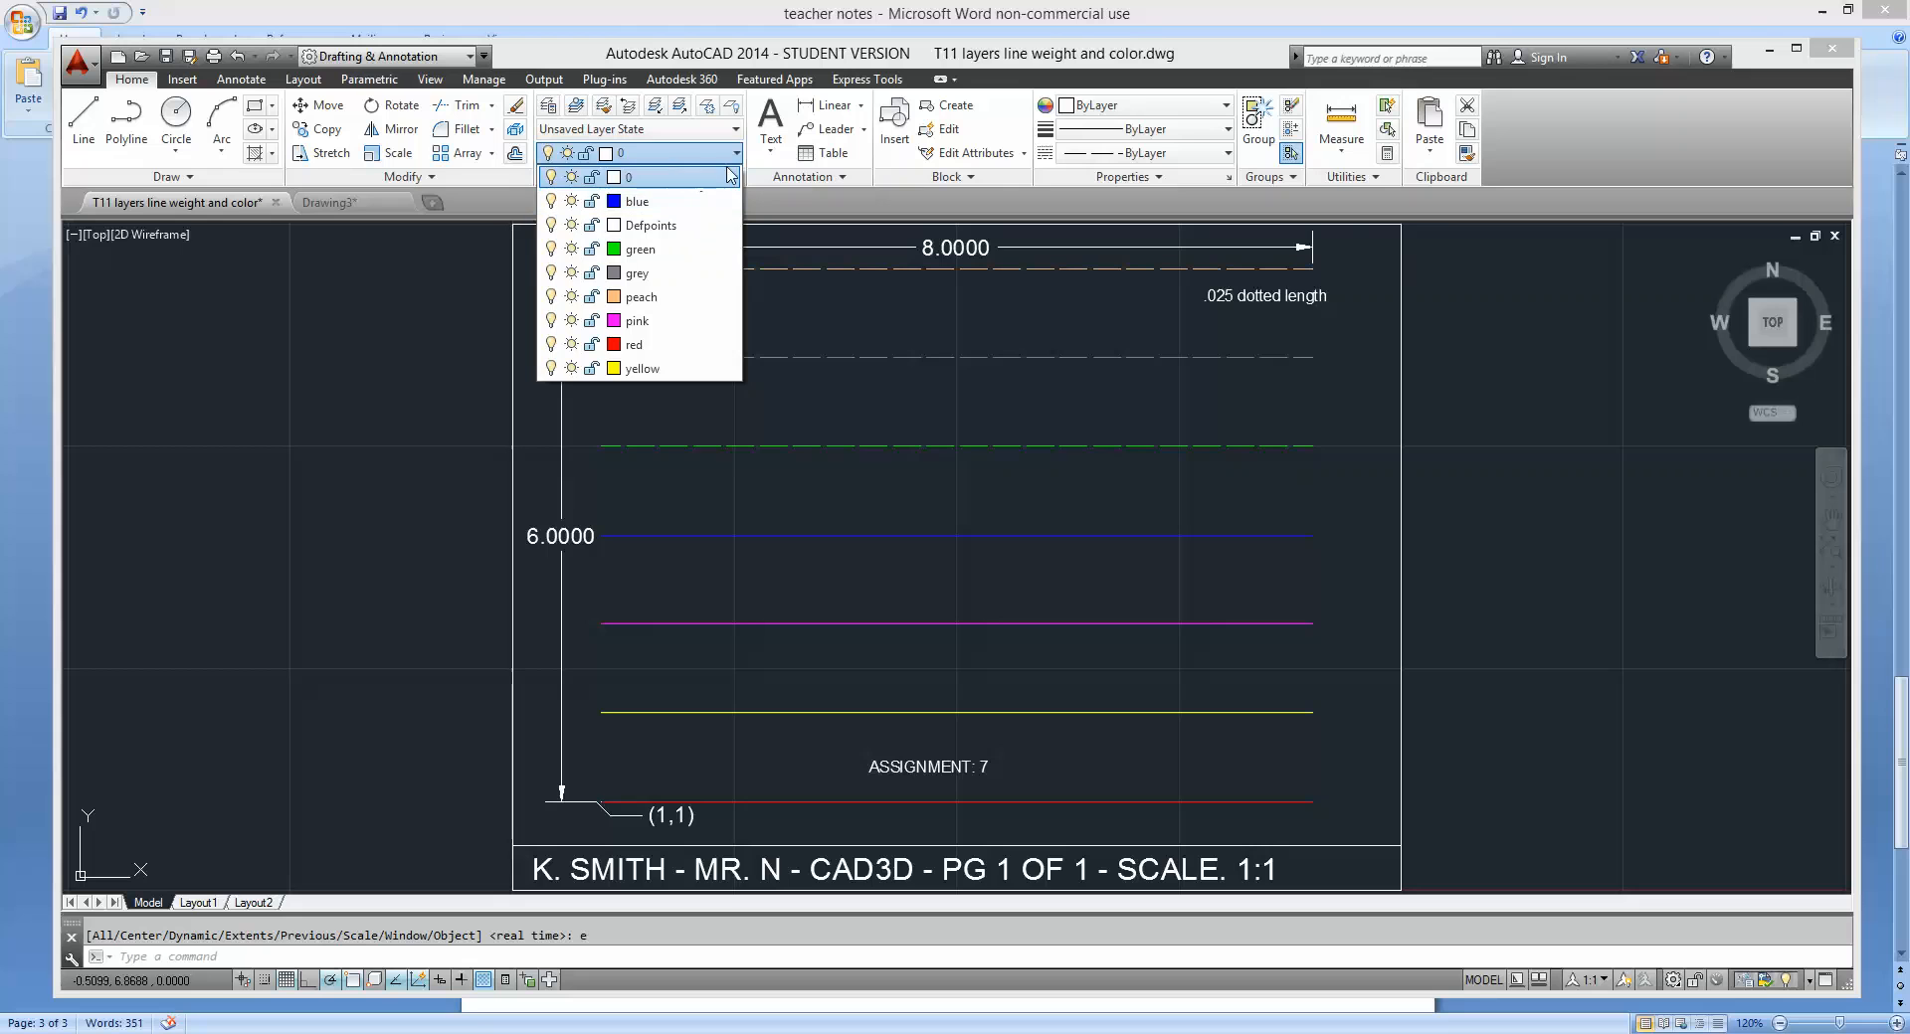
pyautogui.click(708, 178)
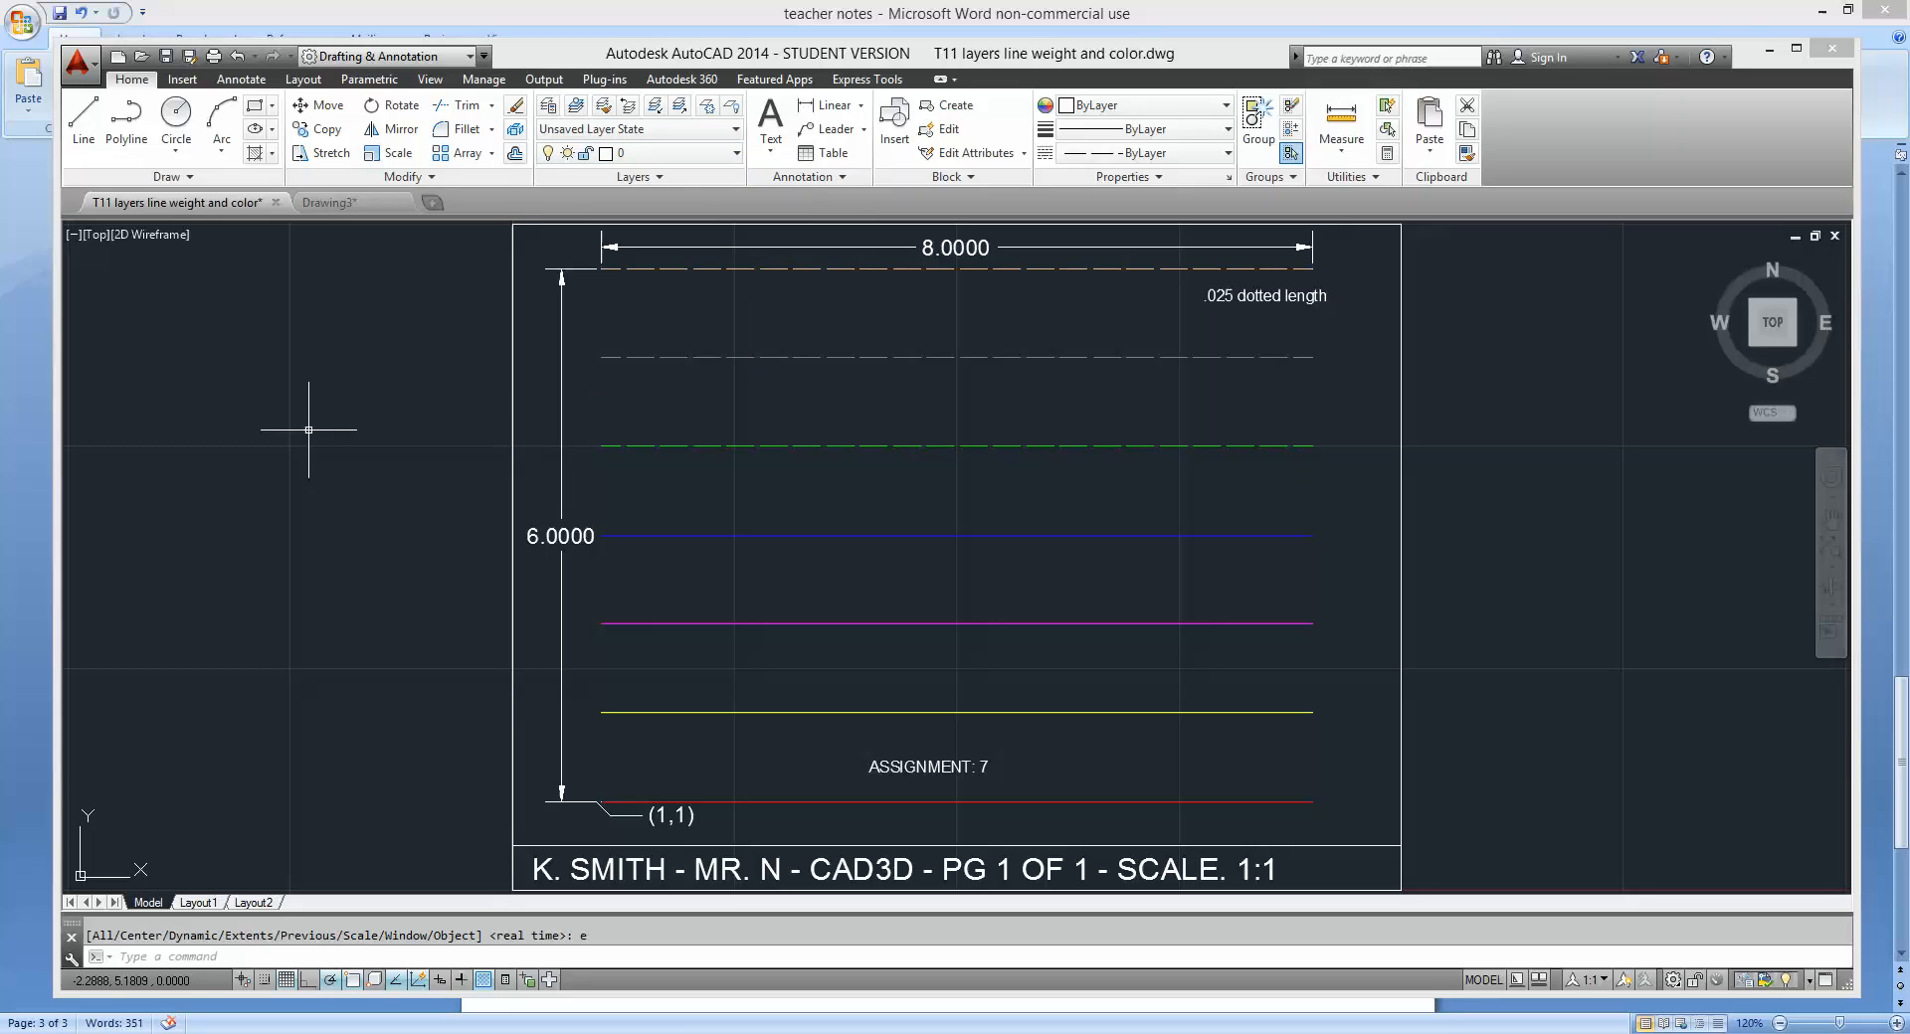